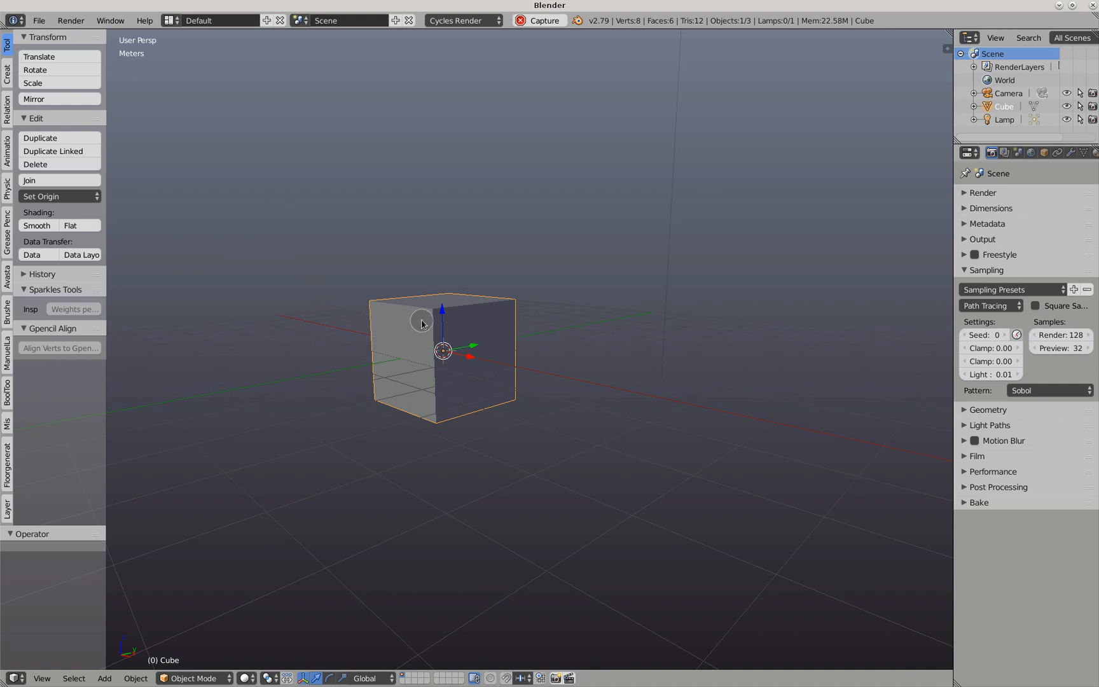
Enter Edit Mode on the default cube and turn on the edge length display
key(Tab)
click(506, 378)
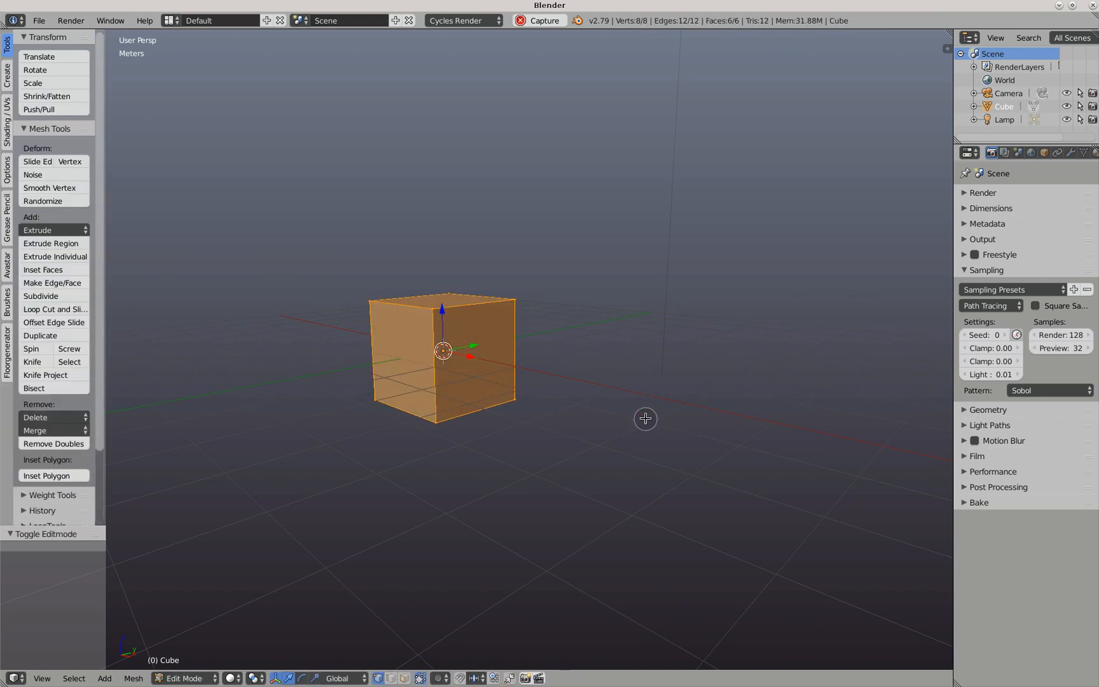
key(n)
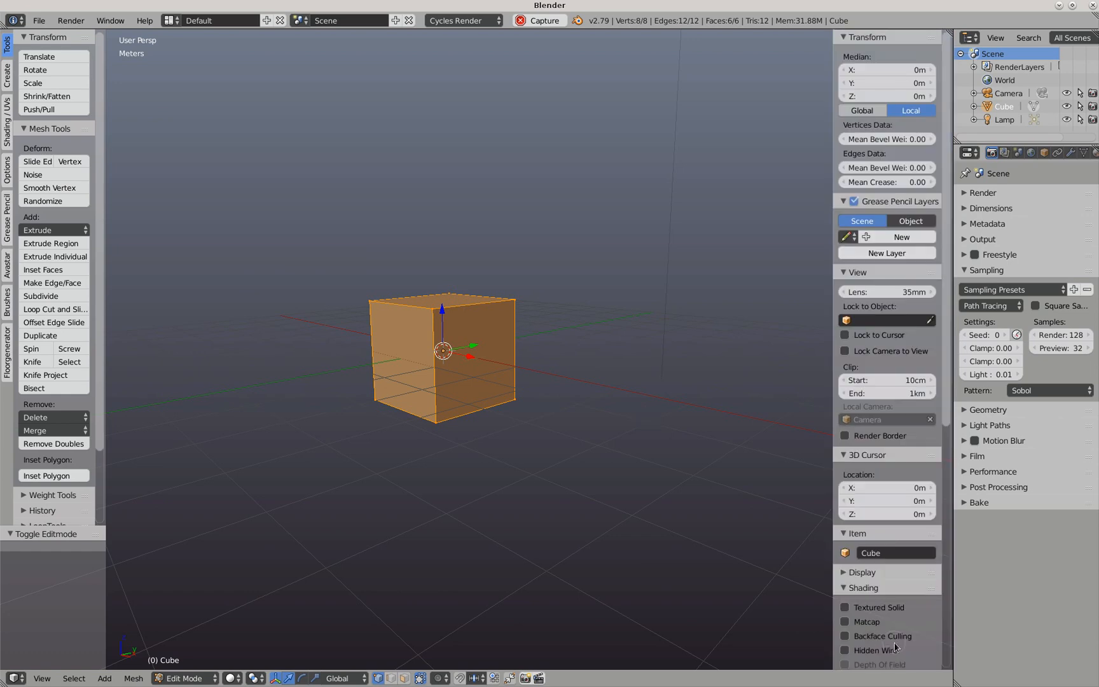
scroll(889, 644, down, 10)
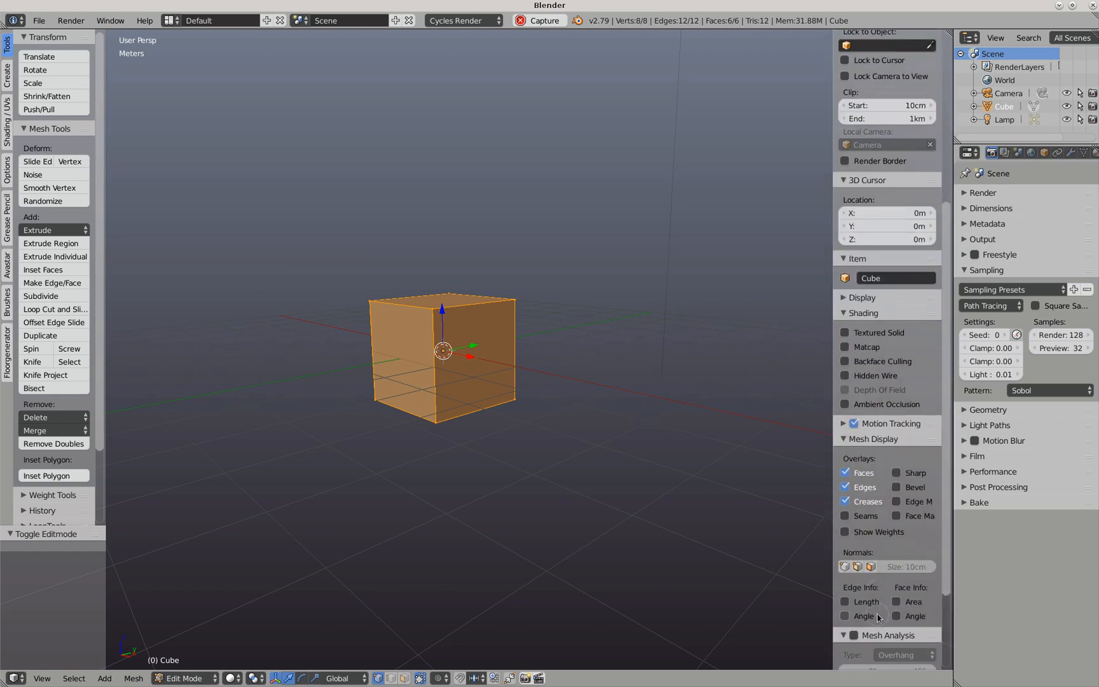
click(845, 602)
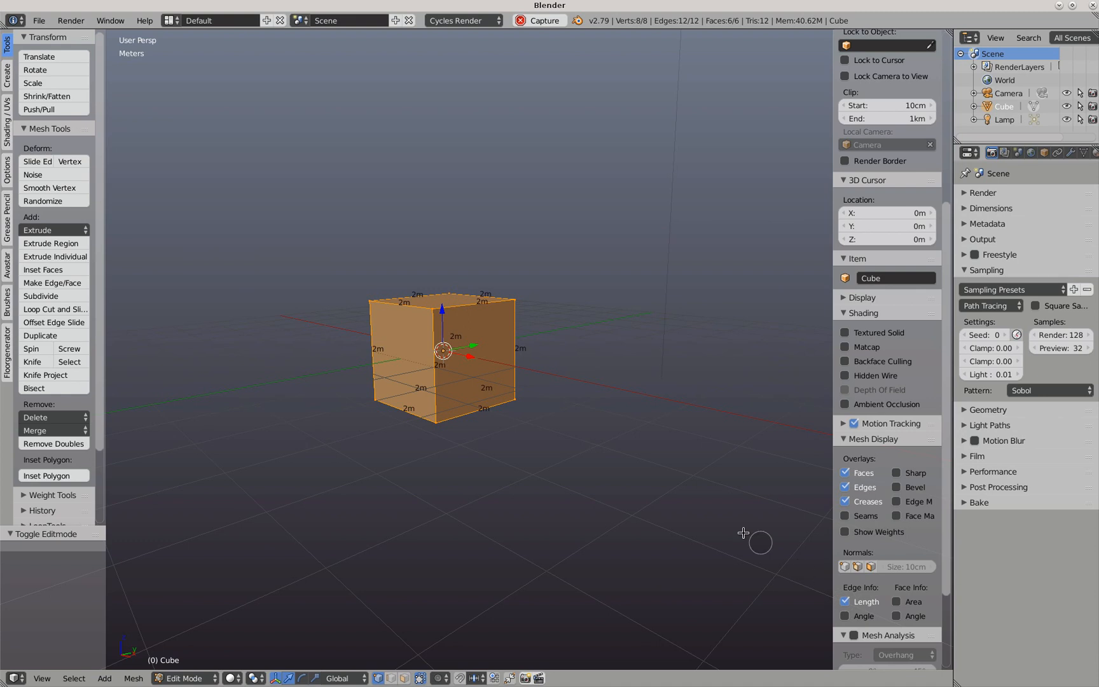
Scale the whole cube mesh uniformly by 0.5
scroll(737, 527, up, 2)
scroll(635, 491, up, 1)
mouse_move(642, 491)
middle_down()
mouse_move(598, 478)
mouse_move(645, 466)
mouse_move(651, 477)
middle_up()
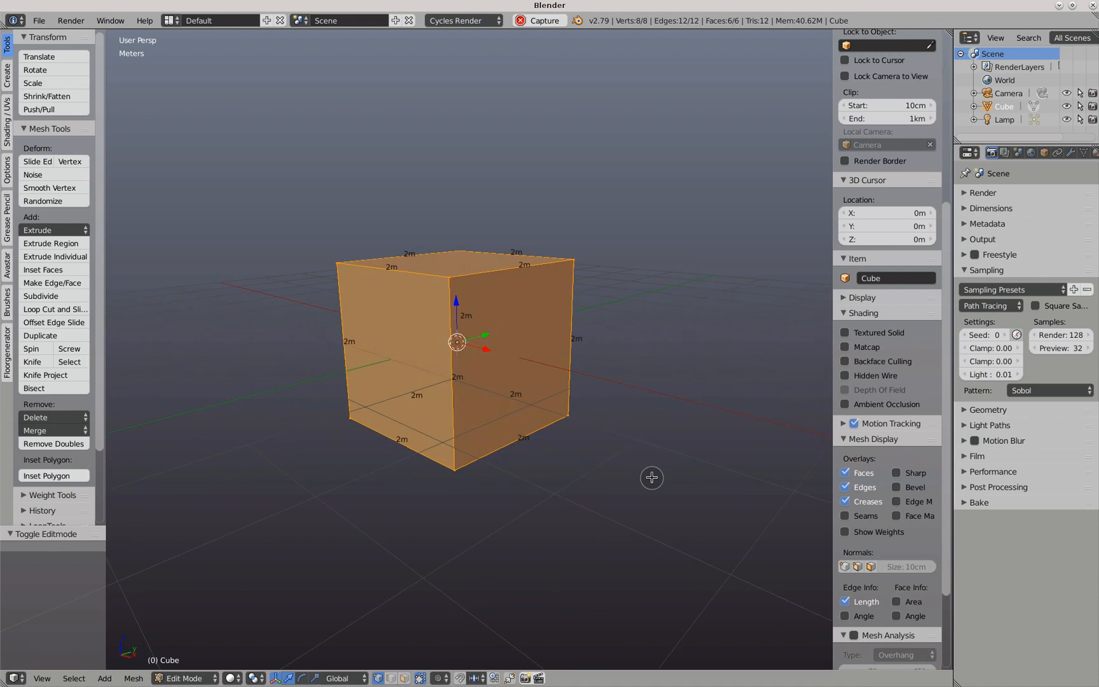
text(s)
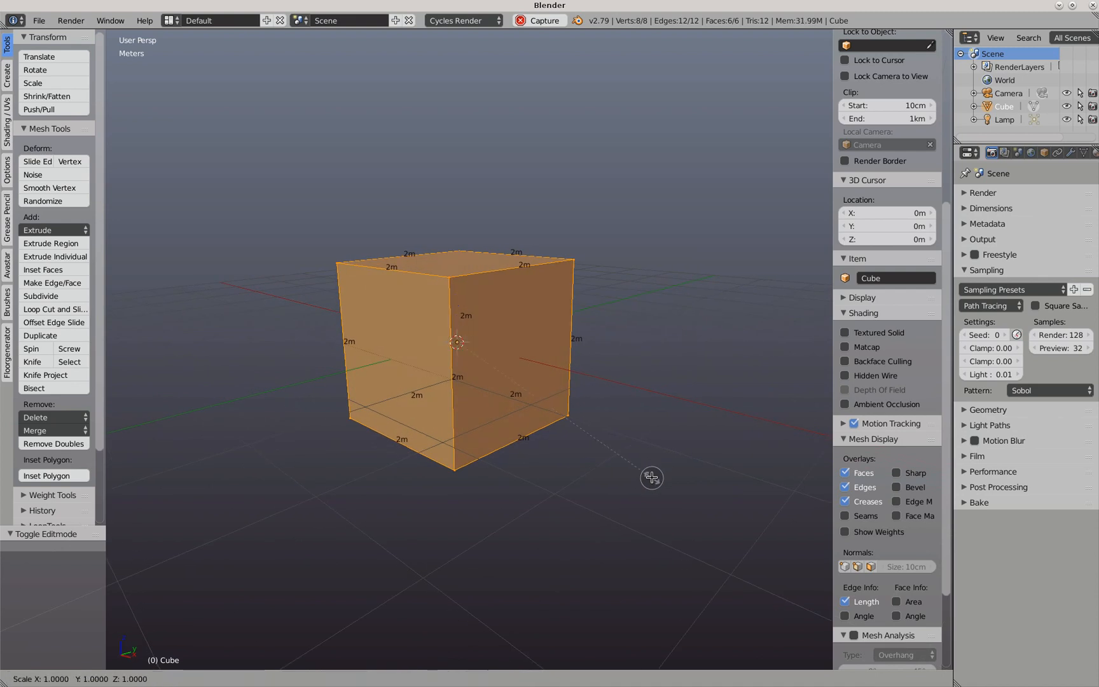
text(.5)
key(Return)
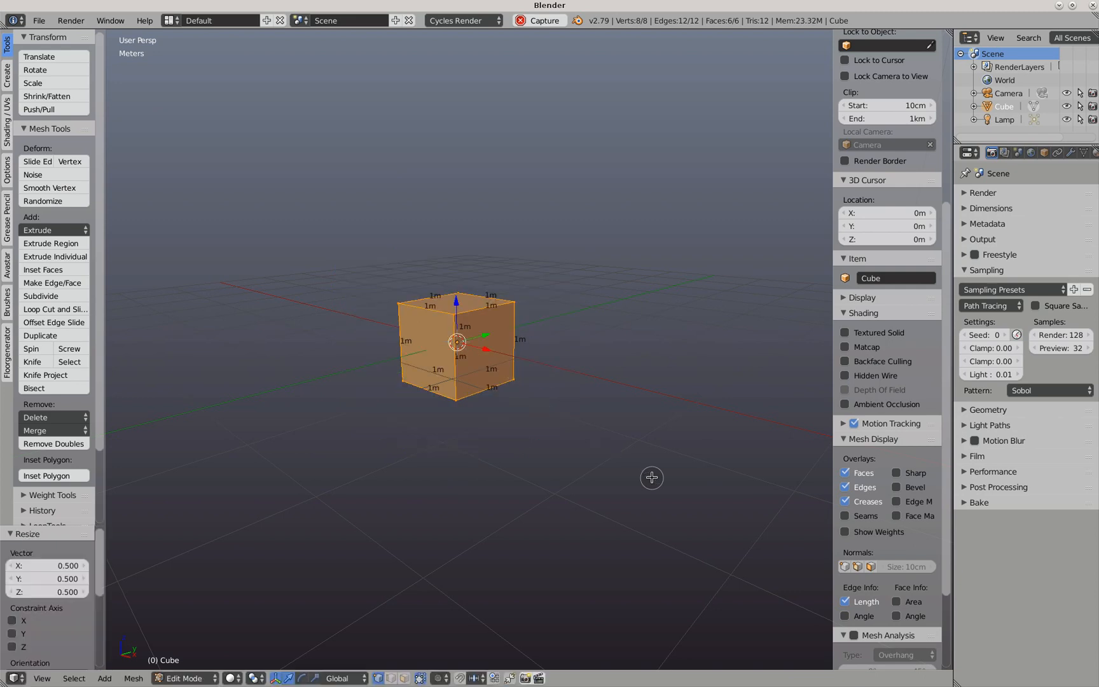
Scale the whole cube mesh uniformly by 5
scroll(566, 455, up, 2)
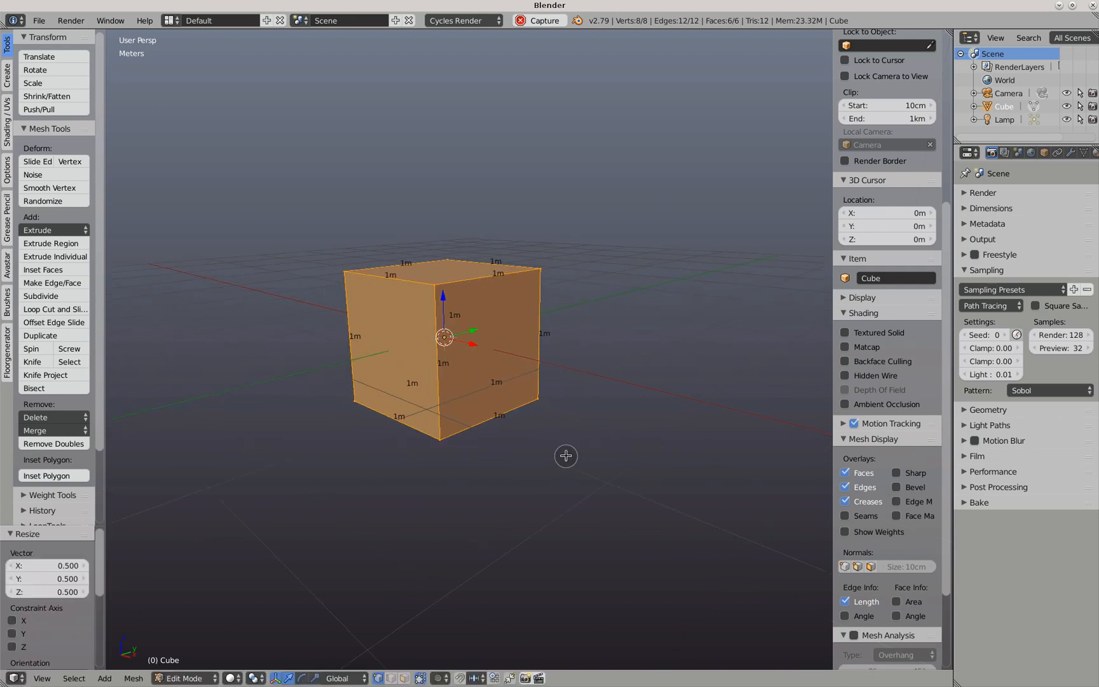
scroll(566, 455, up, 2)
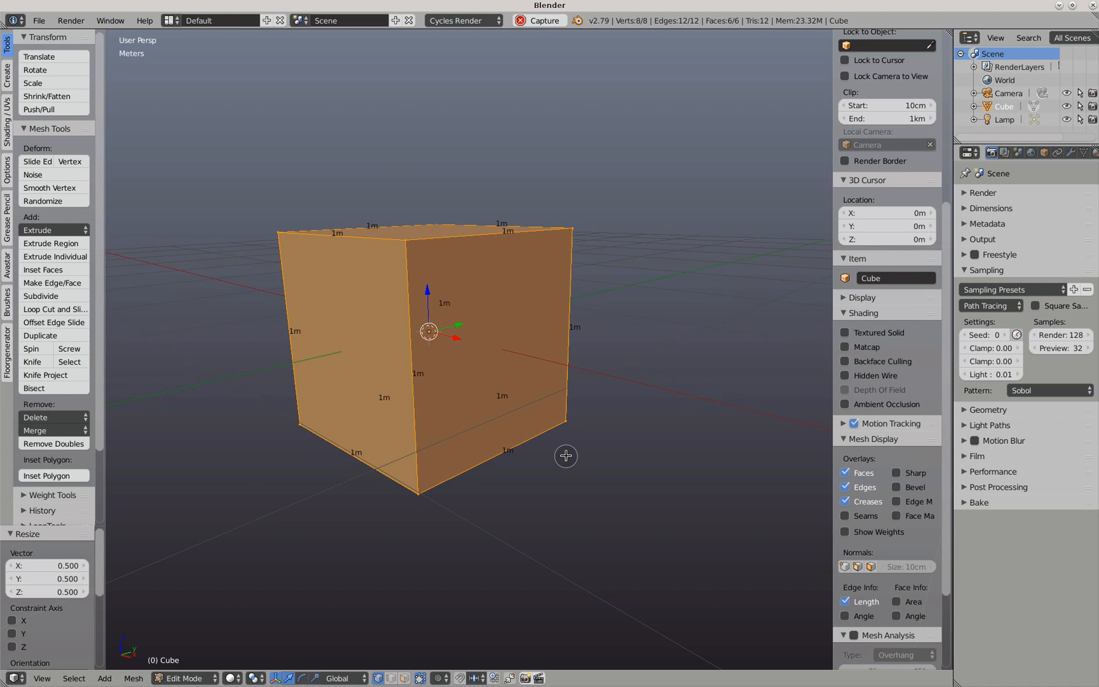
scroll(566, 455, down, 1)
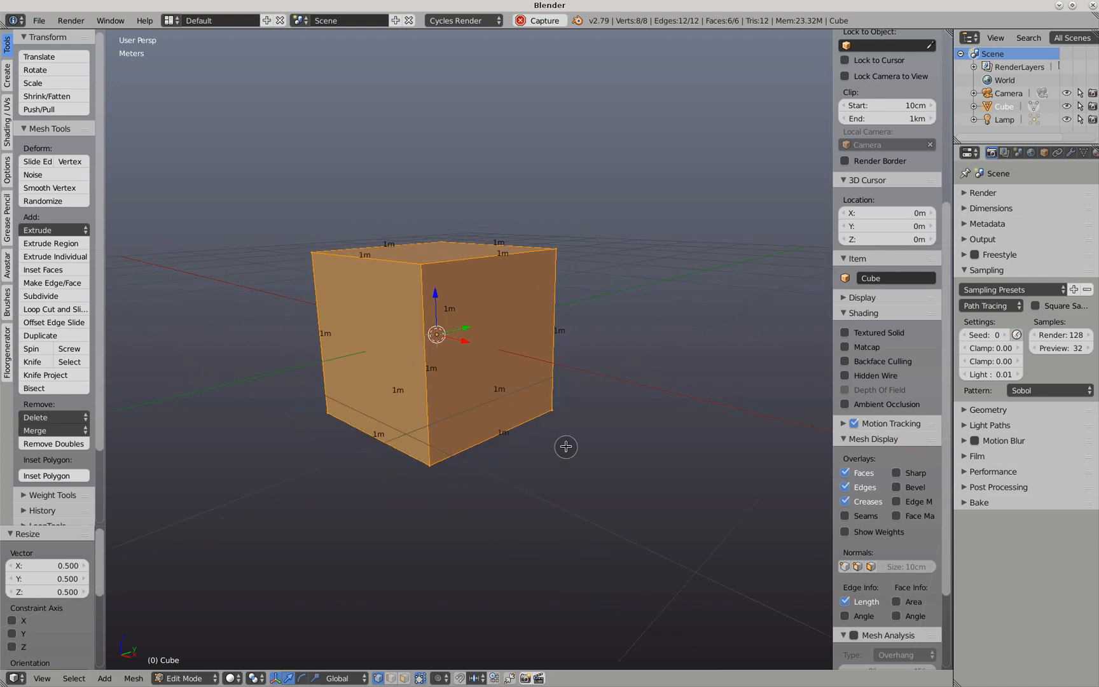
scroll(566, 446, down, 1)
middle_drag(566, 446, 572, 452)
key(z)
key(z)
scroll(573, 452, up, 1)
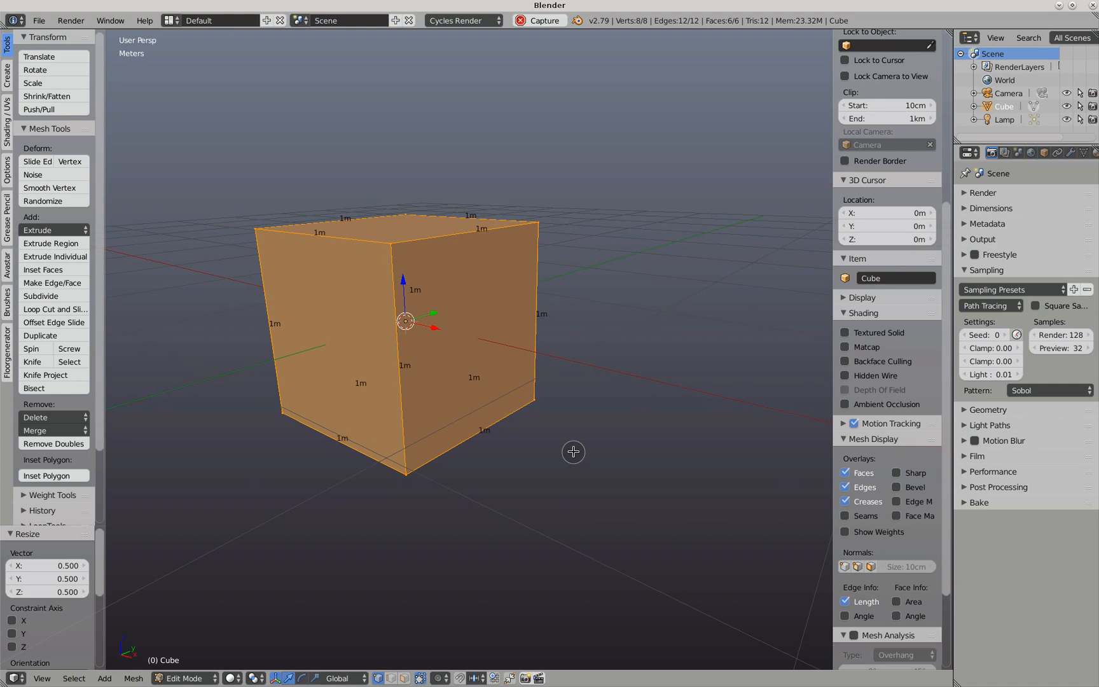
text(s5)
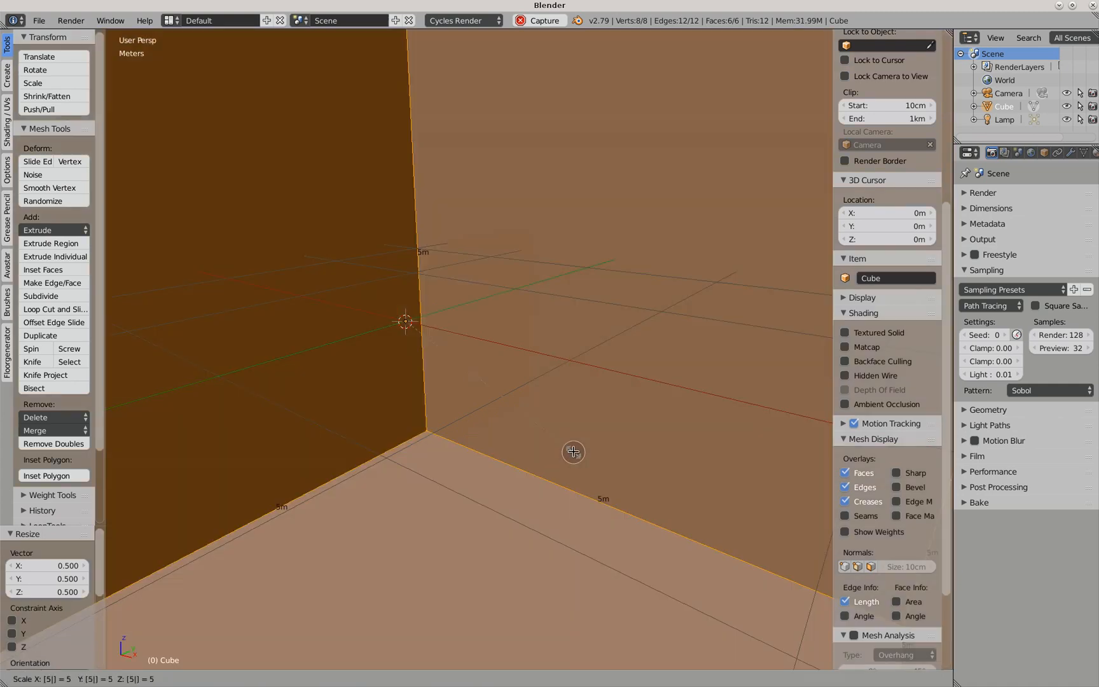
key(Return)
Stretch the cube mesh along the X axis by a factor of 2
scroll(563, 419, down, 5)
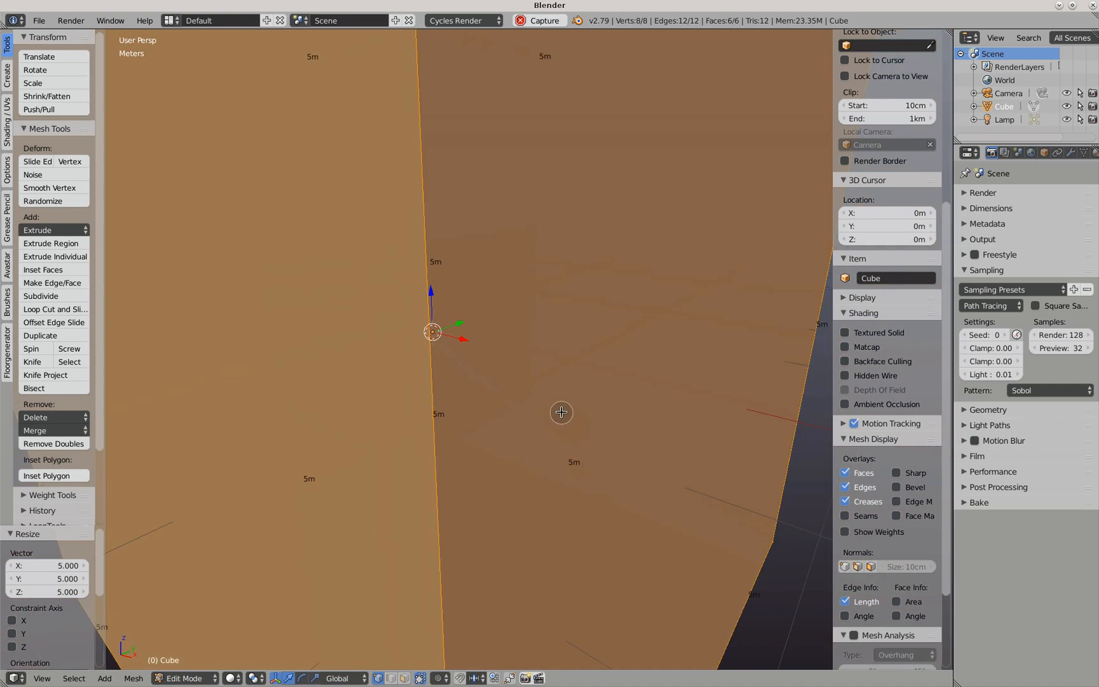
scroll(547, 409, down, 3)
middle_drag(549, 410, 588, 421)
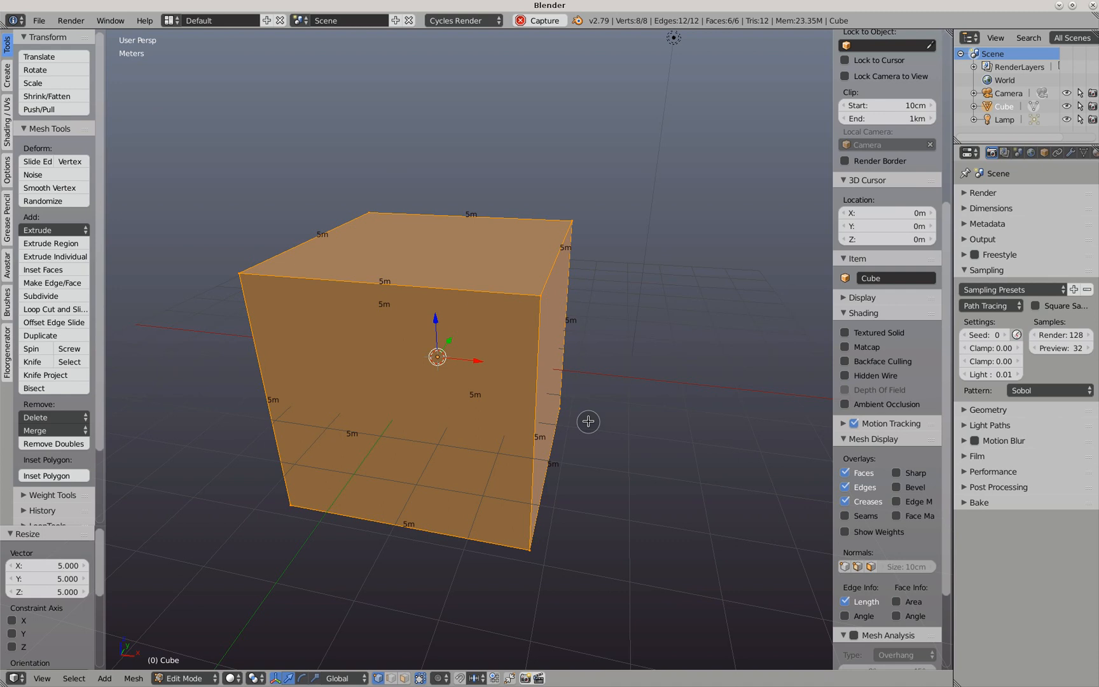
key(s)
key(x)
key(2)
key(Return)
Toggle the edge length display off and back on
scroll(585, 416, down, 5)
middle_drag(575, 407, 467, 375)
scroll(582, 407, up, 2)
scroll(558, 388, down, 2)
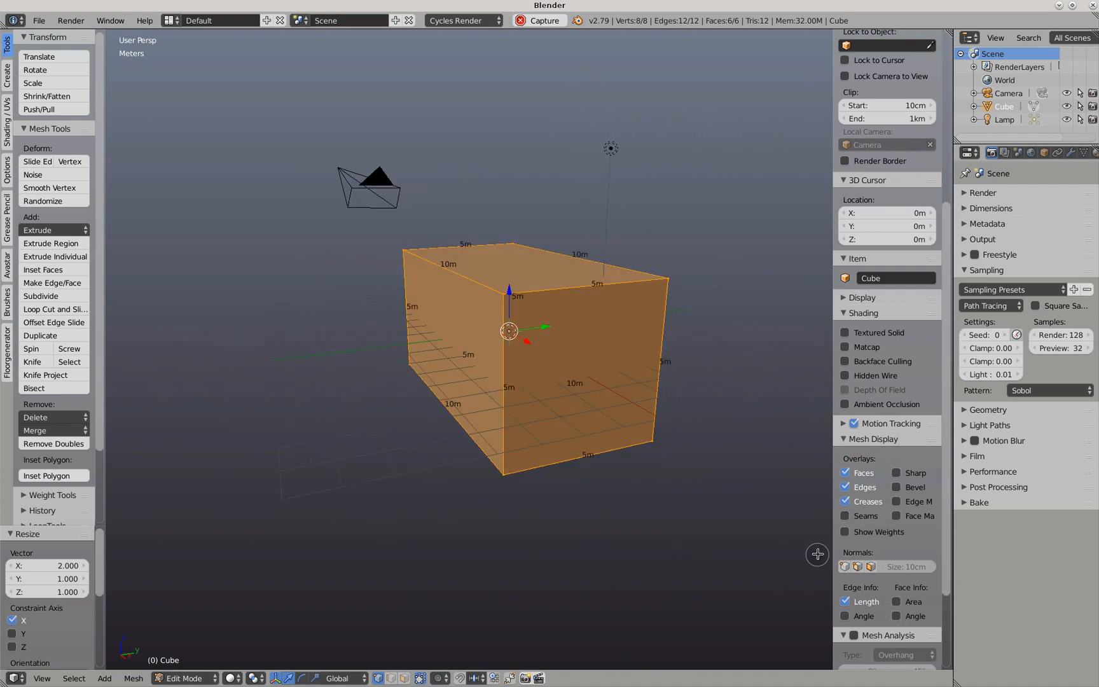
click(845, 602)
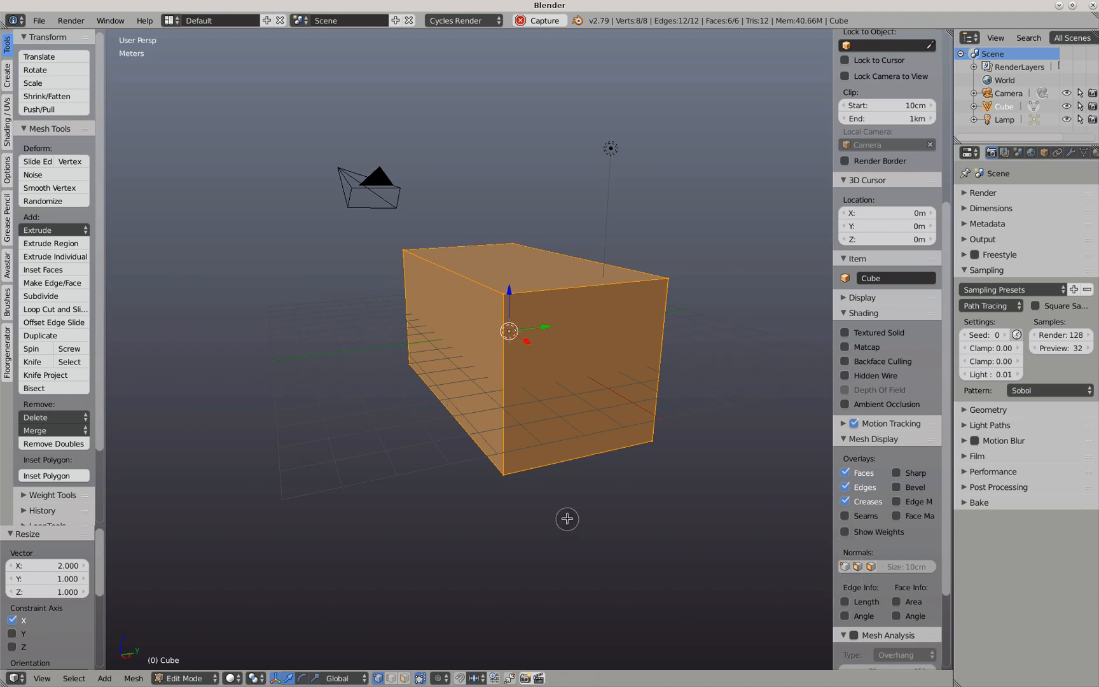
click(846, 602)
Add two loop cuts across the box's long side and slide them to leave a 2 m section at the positive X end
middle_drag(671, 564, 706, 553)
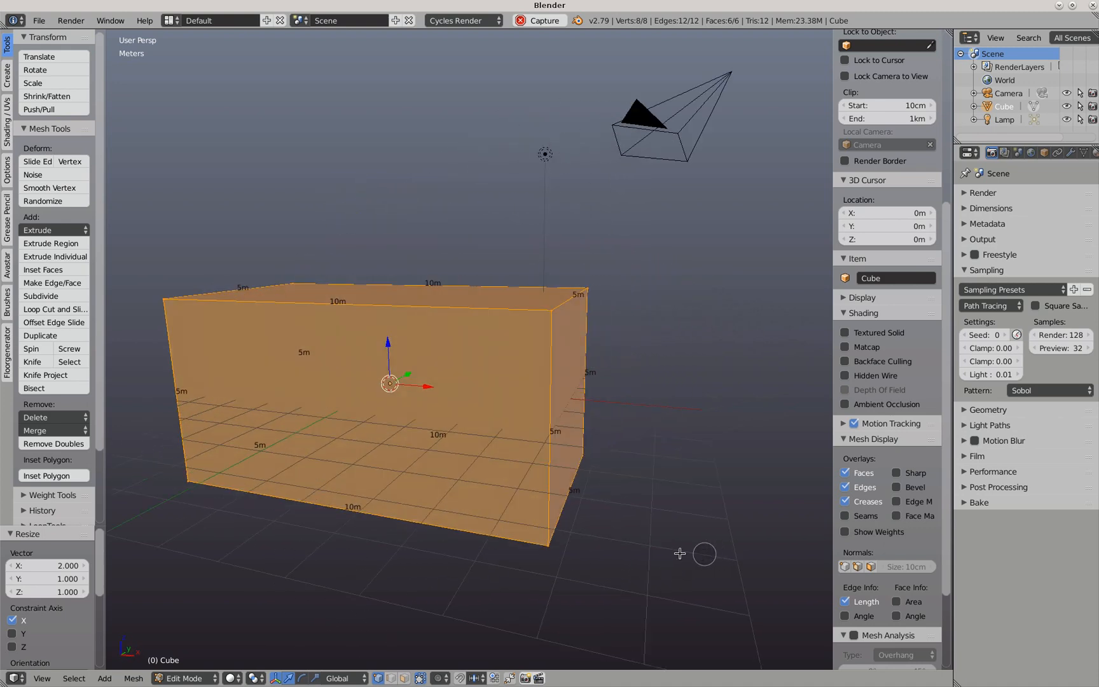
key(a)
key(ctrl+r)
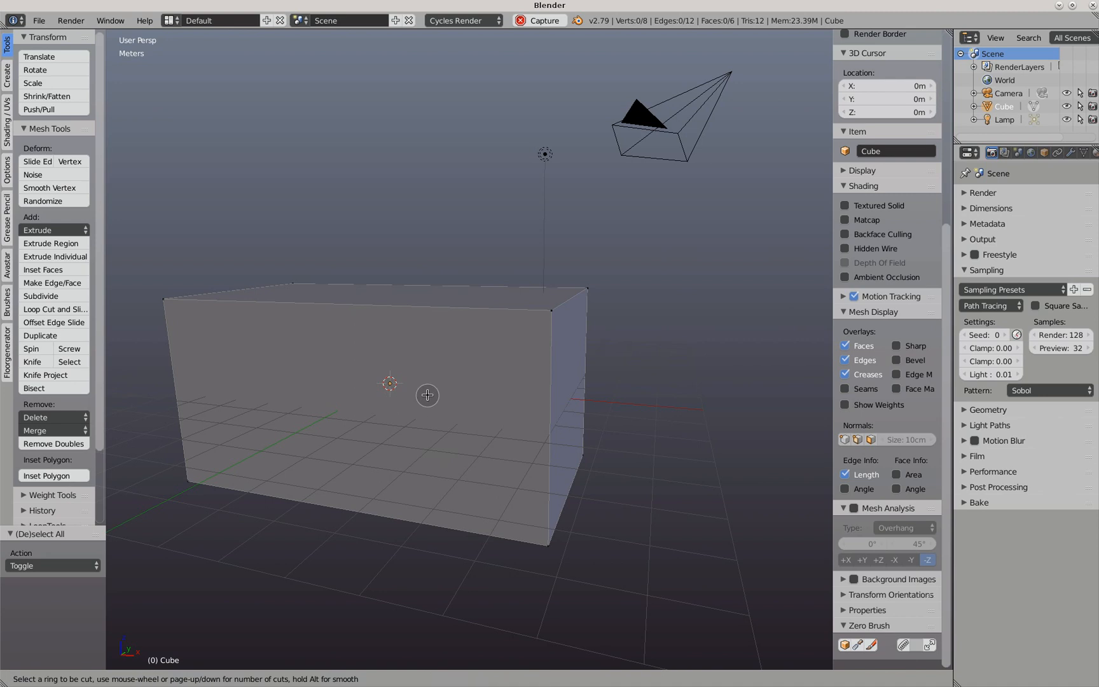
scroll(439, 305, up, 1)
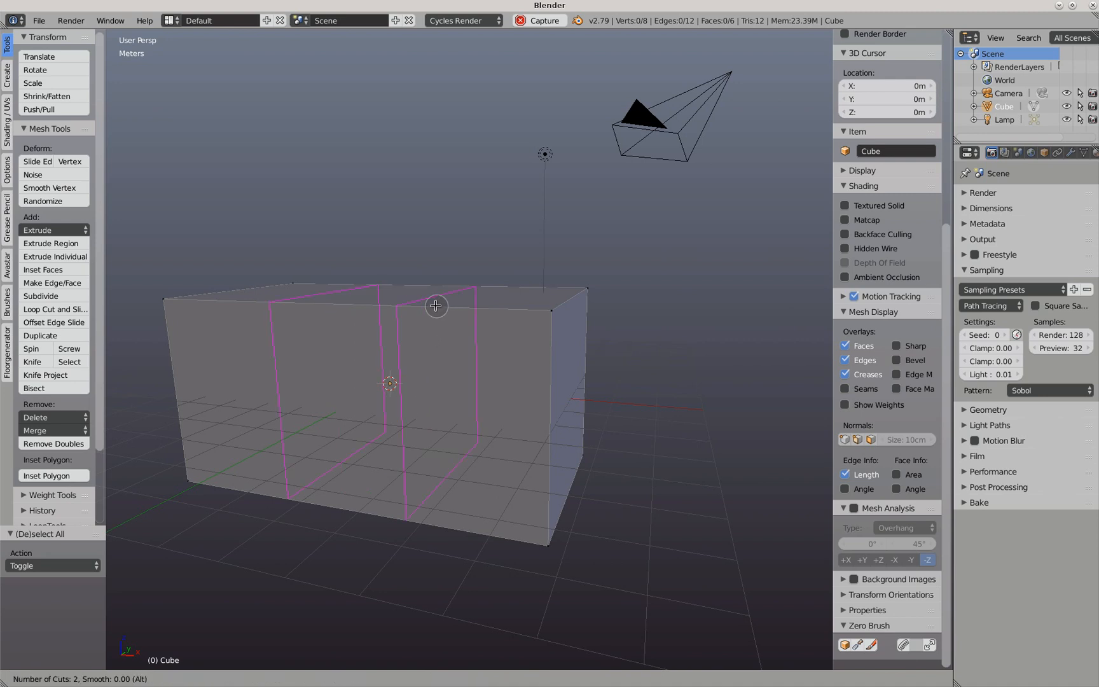
click(435, 306)
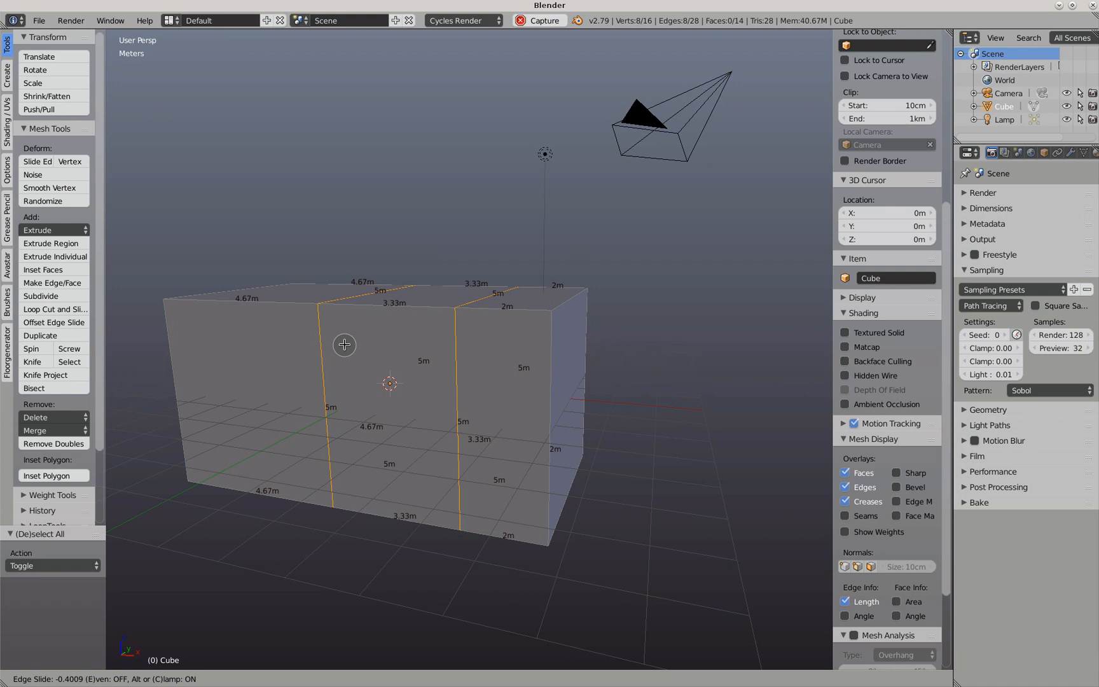
click(344, 345)
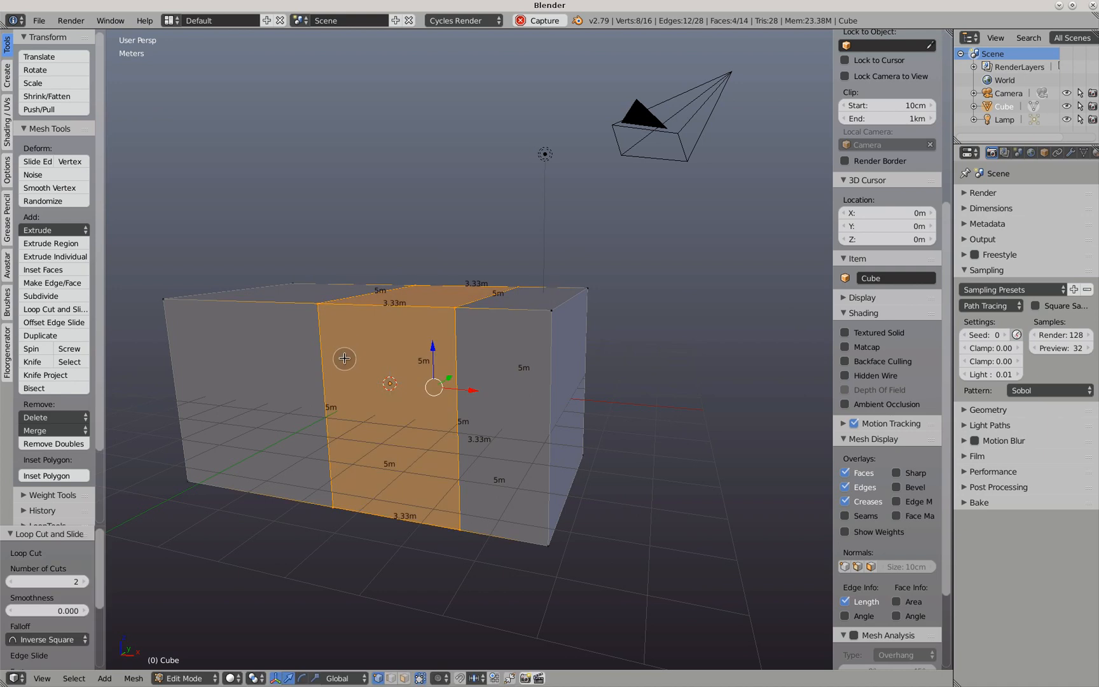
Move the inner loop of the new pair about 2.33 m along X, leaving a strip about 1 m wide between the two loops
key(a)
alt+right_click(324, 367)
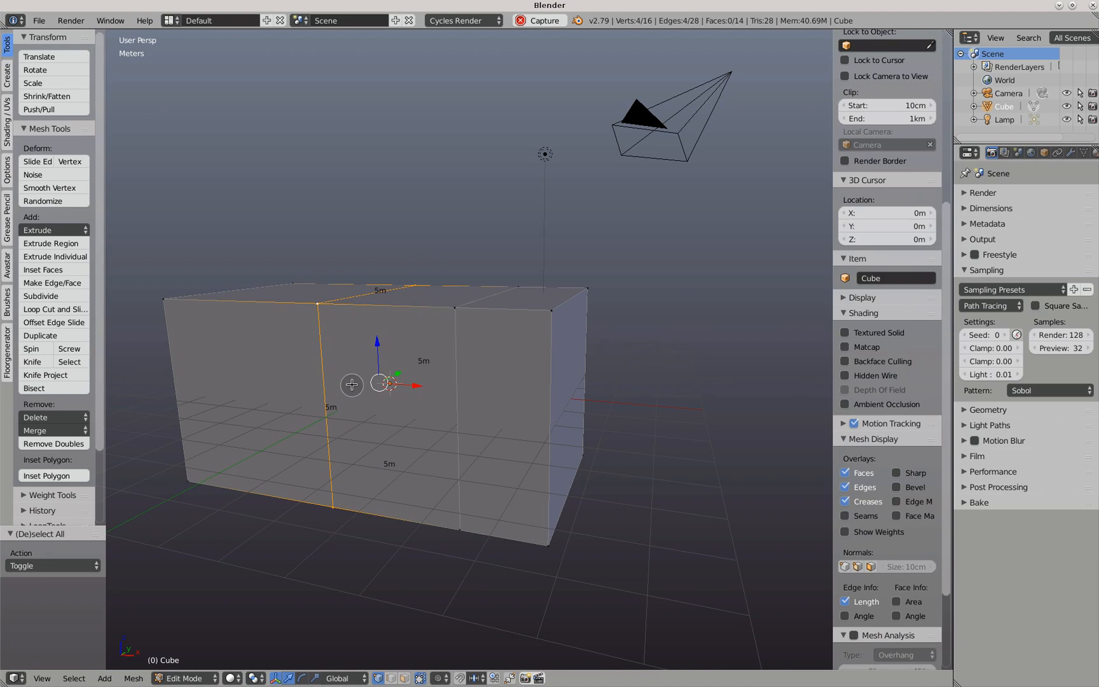
key(g)
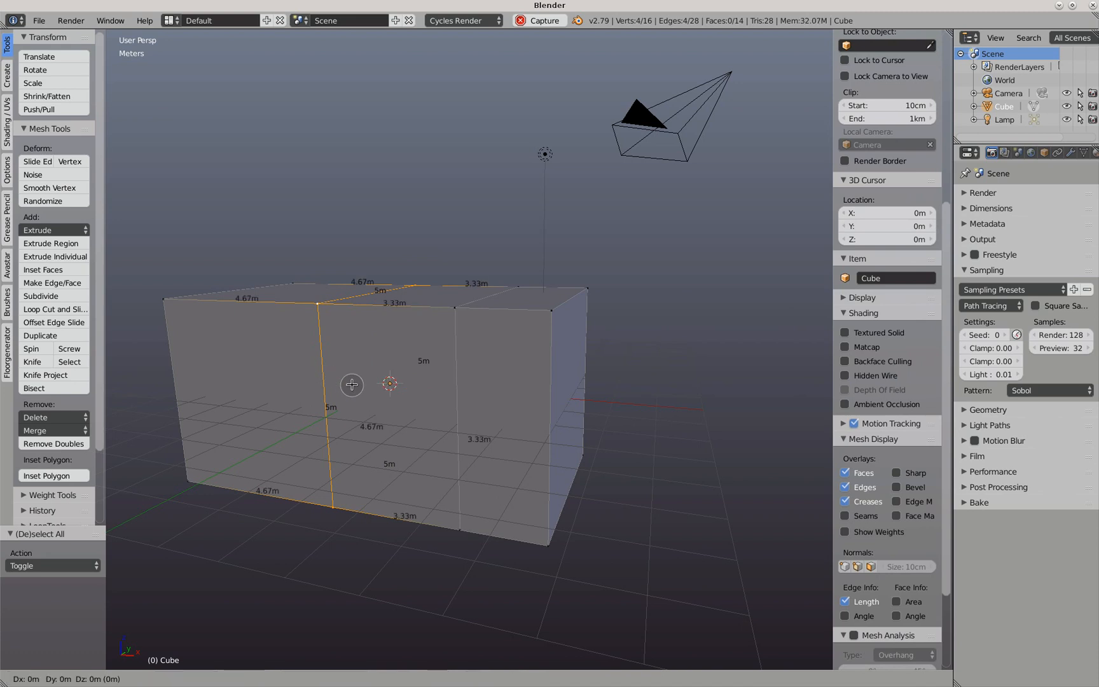
key(x)
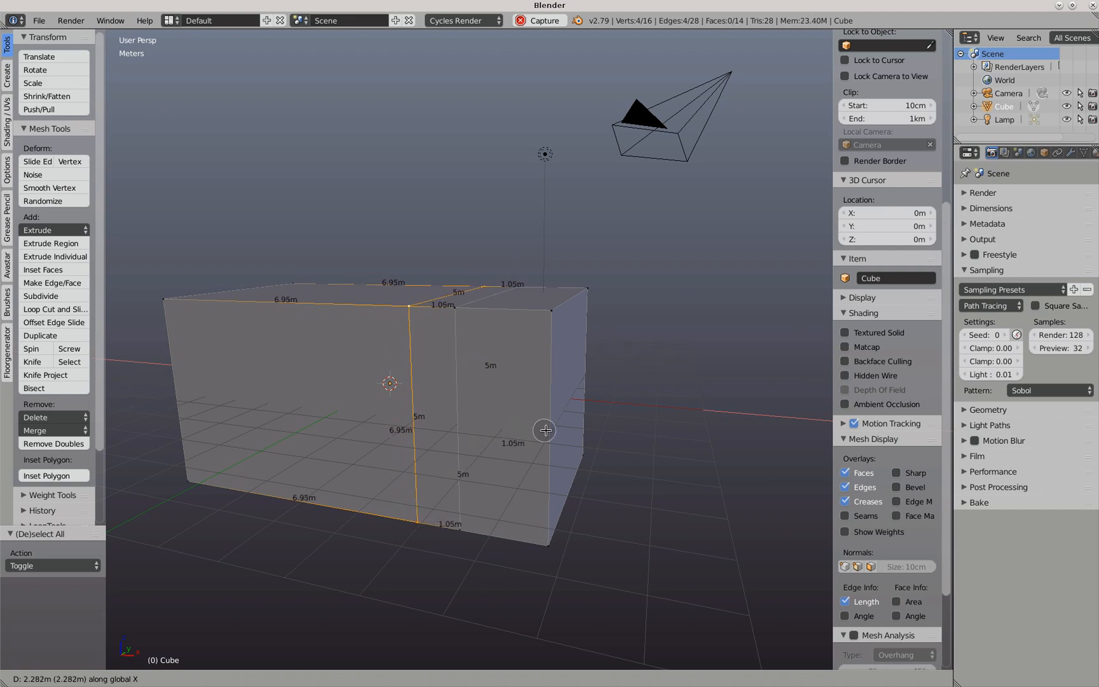
click(561, 434)
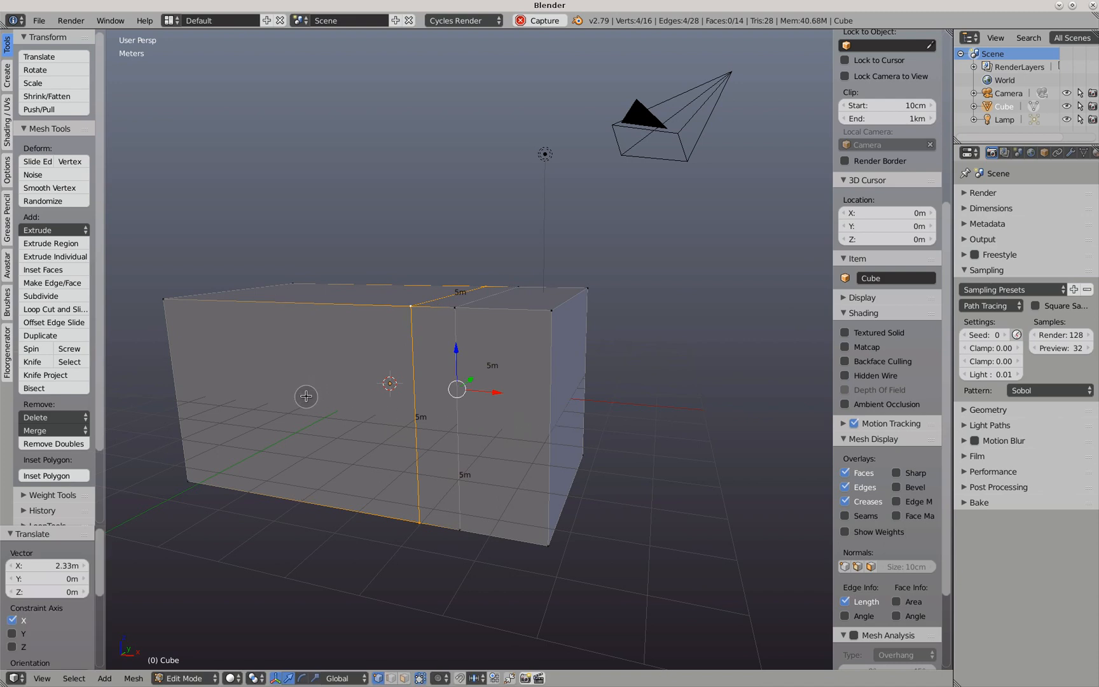
Add two loop cuts in the largest remaining section and slide them to leave about 2.01 m before the existing narrow strip
key(a)
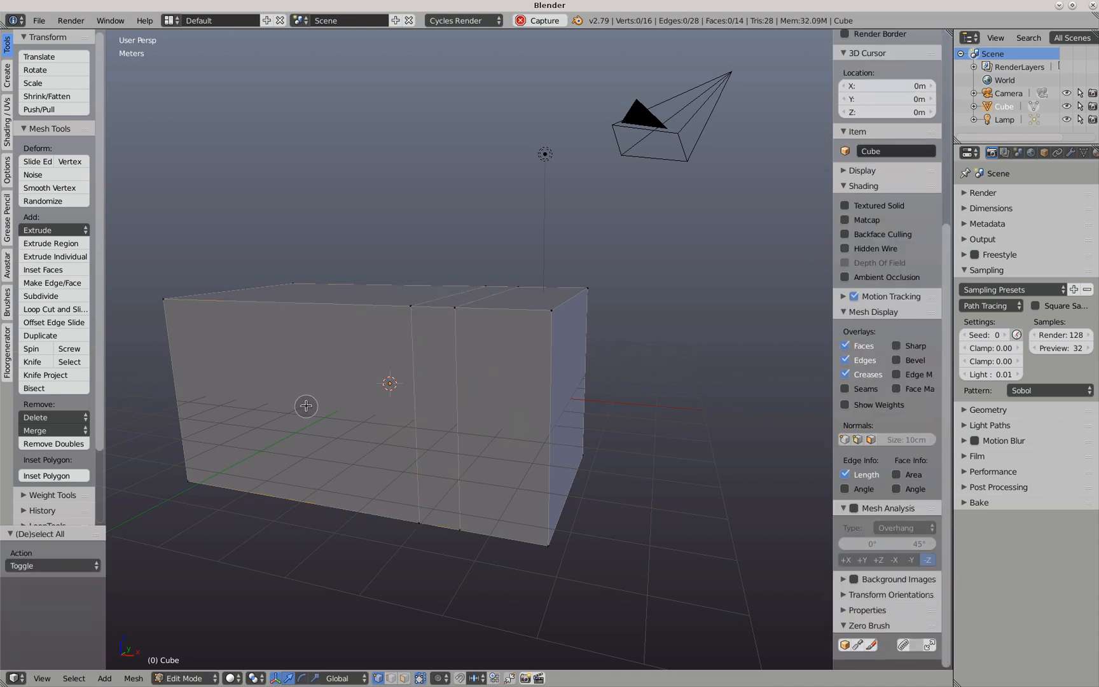
key(ctrl+r)
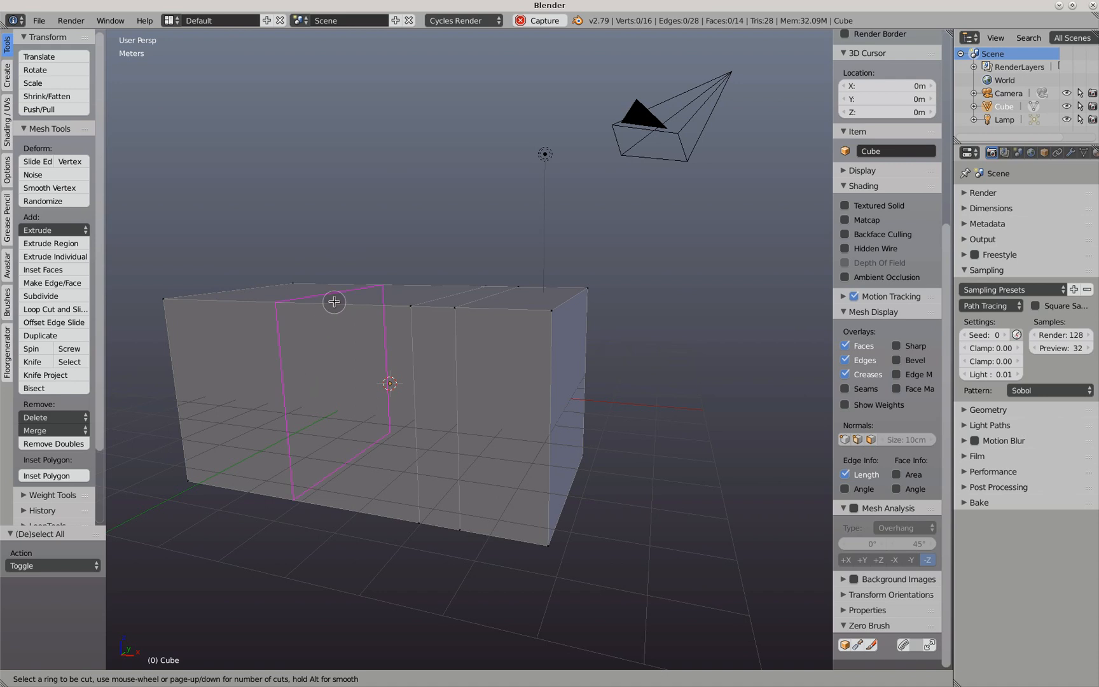
scroll(334, 301, up, 1)
click(331, 301)
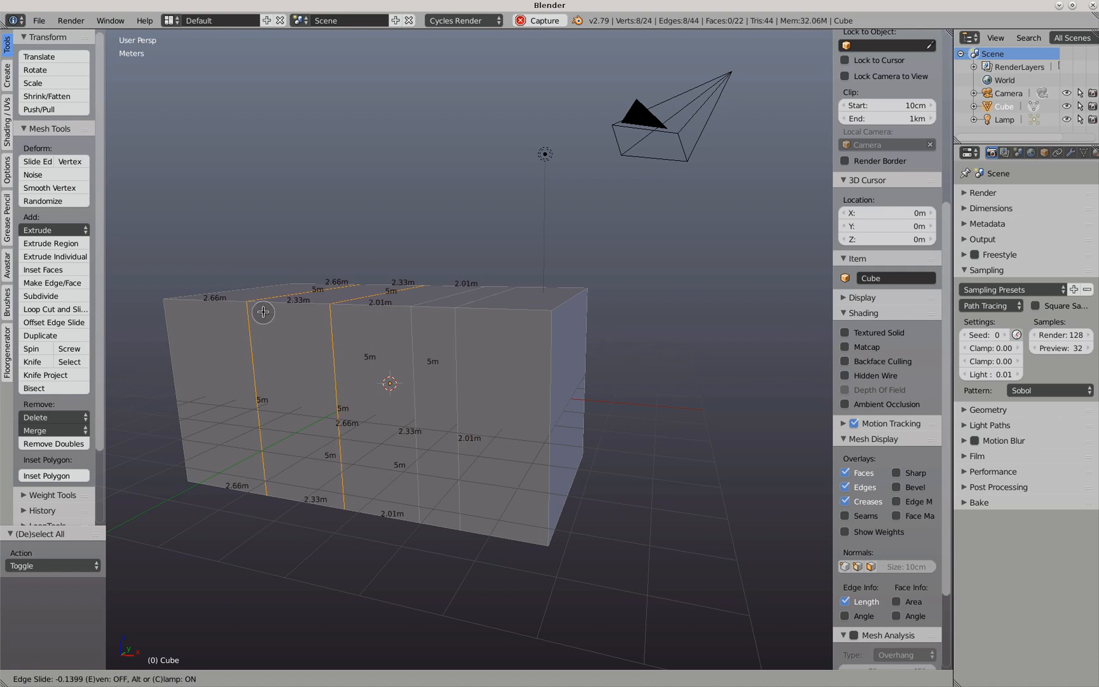
click(263, 312)
Move the outer loop of the second pair about 1.33 m along X to make another strip 1 m wide
middle_drag(264, 308, 276, 327)
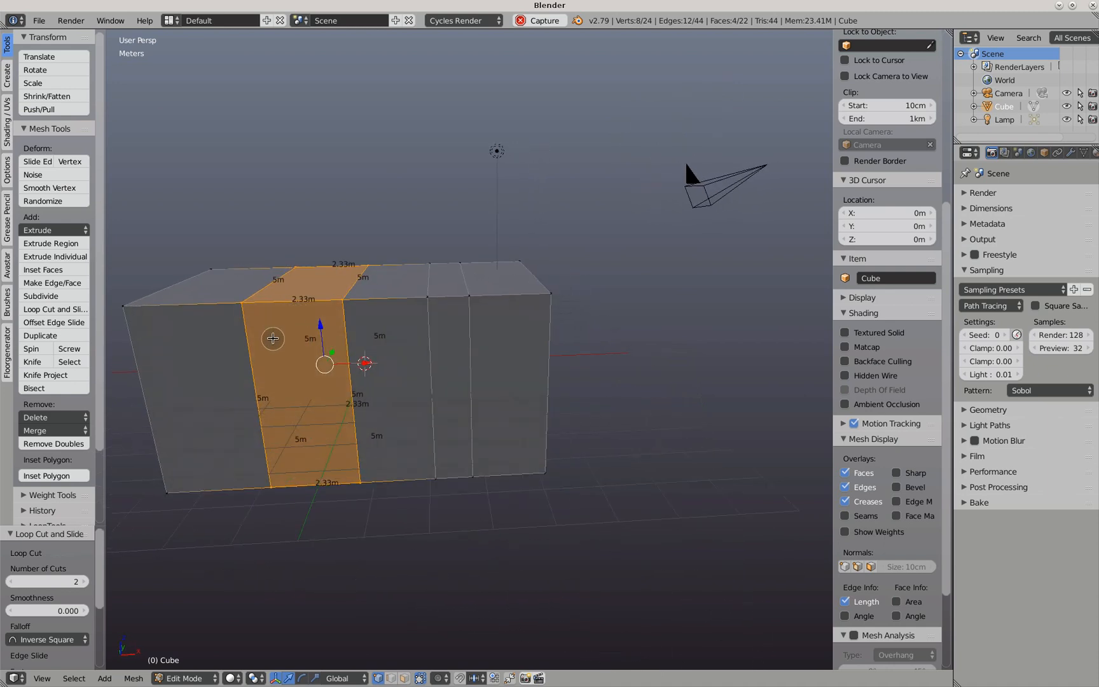
key(a)
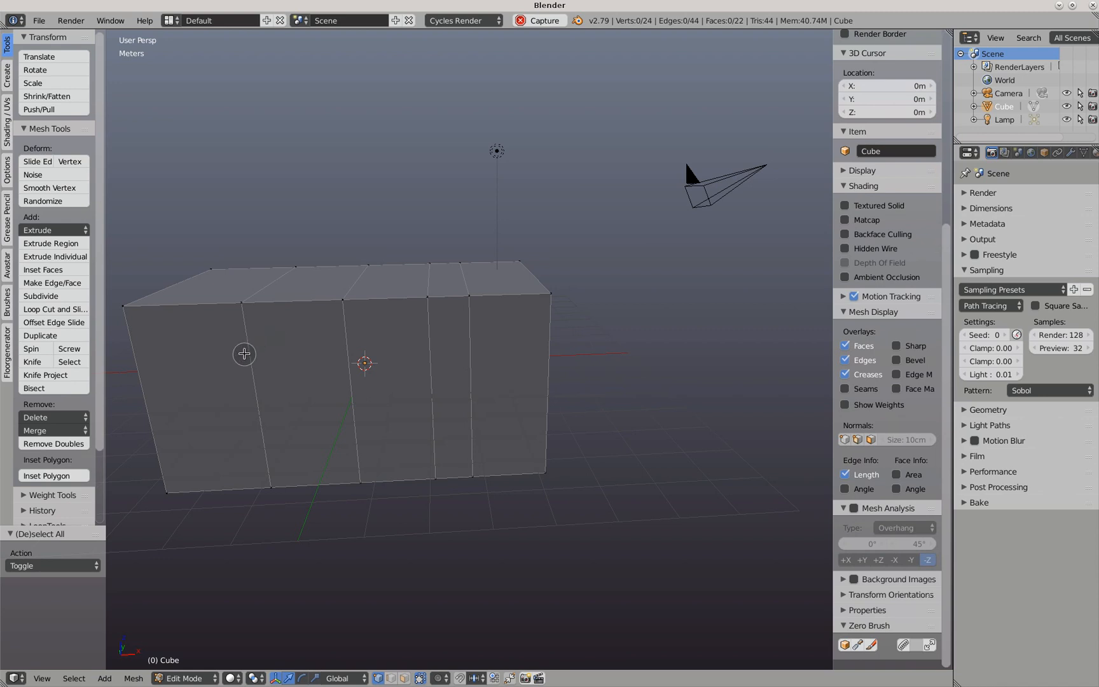
alt+right_click(246, 355)
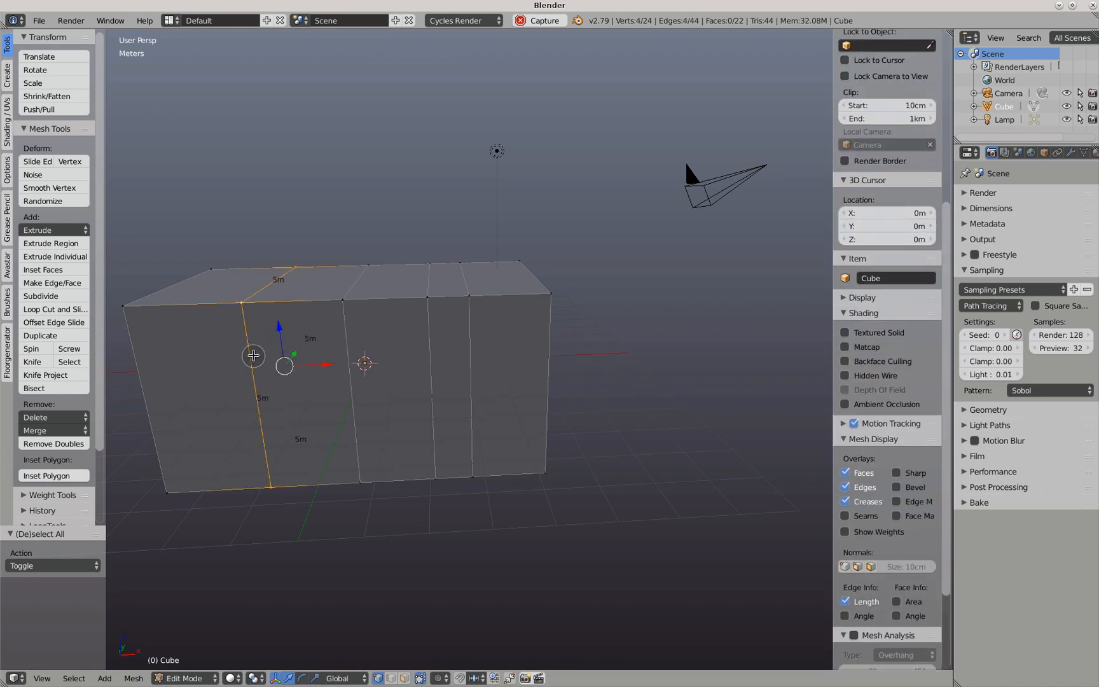
key(g)
key(x)
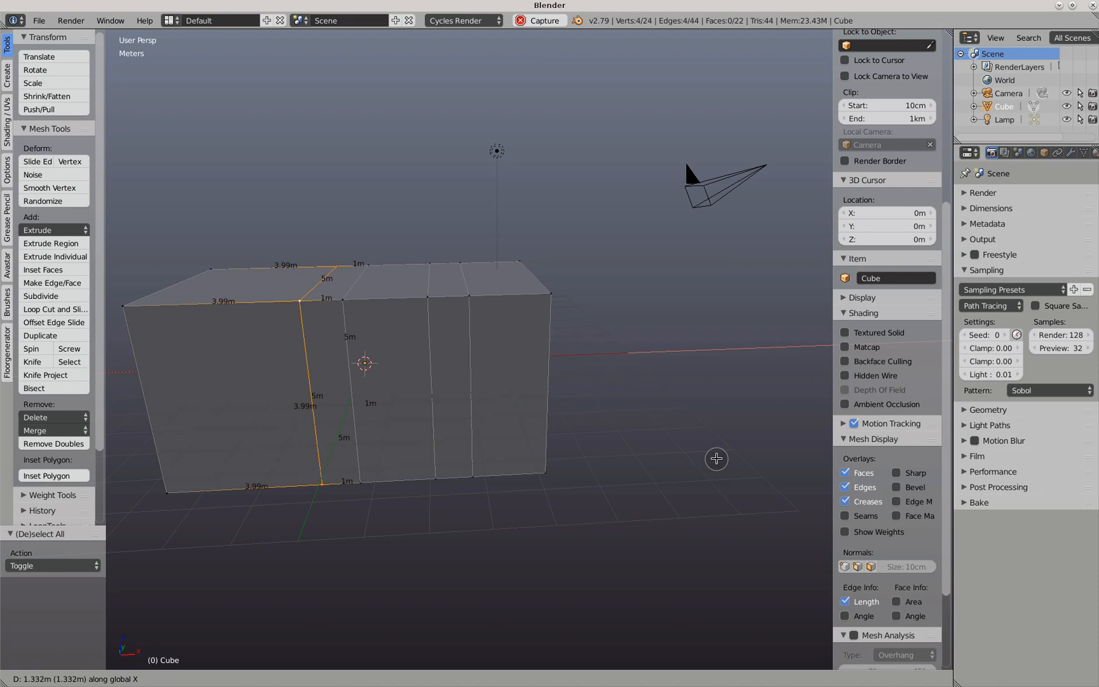
click(717, 458)
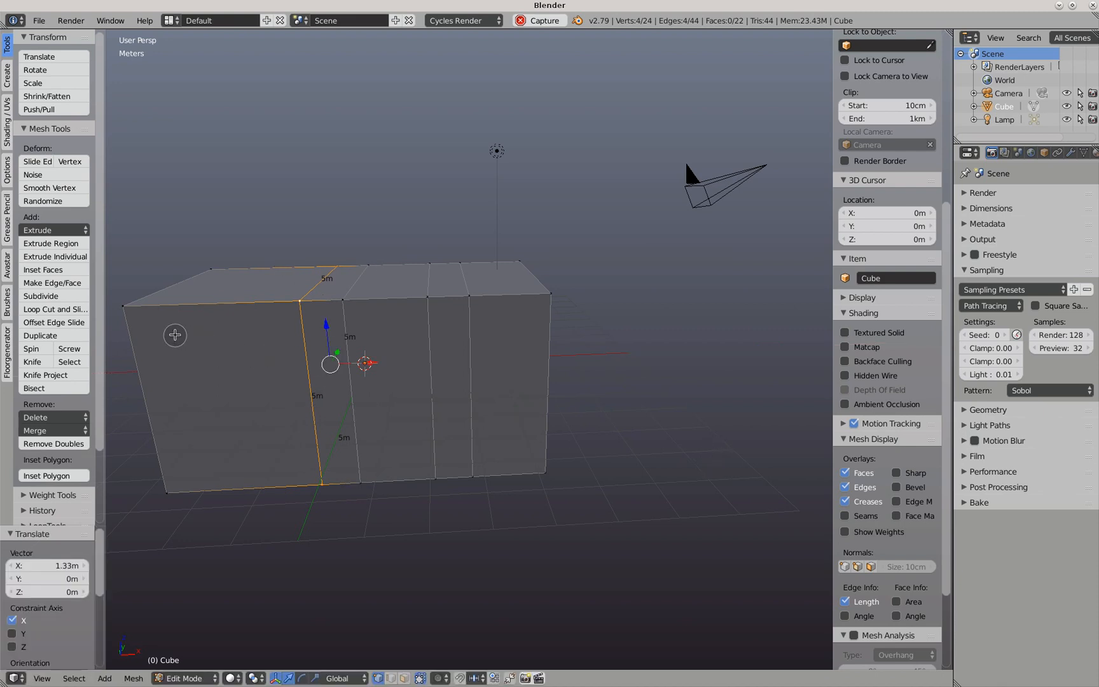
Add two loop cuts in the largest remaining section and slide them to leave about 1.01 m before the existing 1 m strip
key(a)
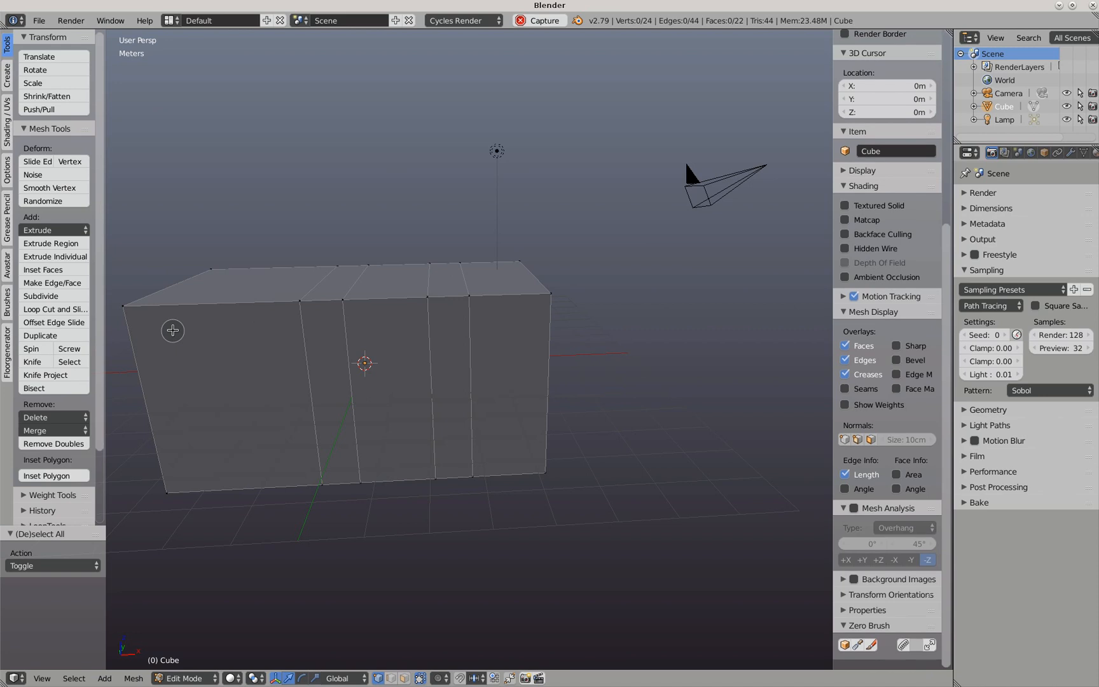
key(ctrl+r)
scroll(187, 309, up, 1)
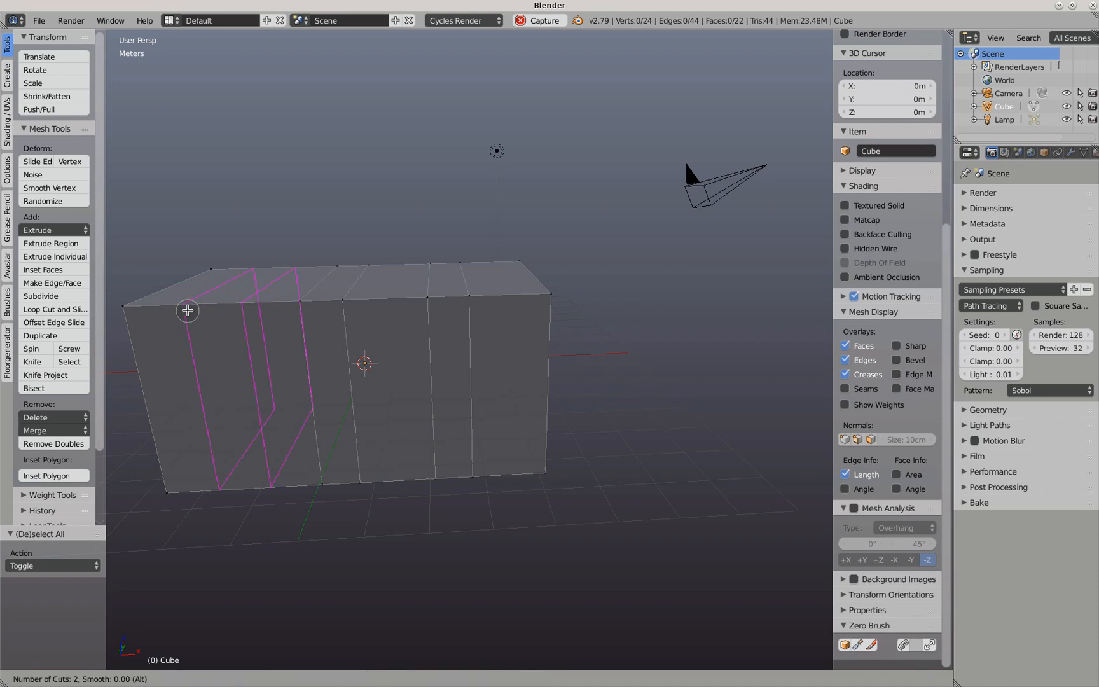
click(187, 309)
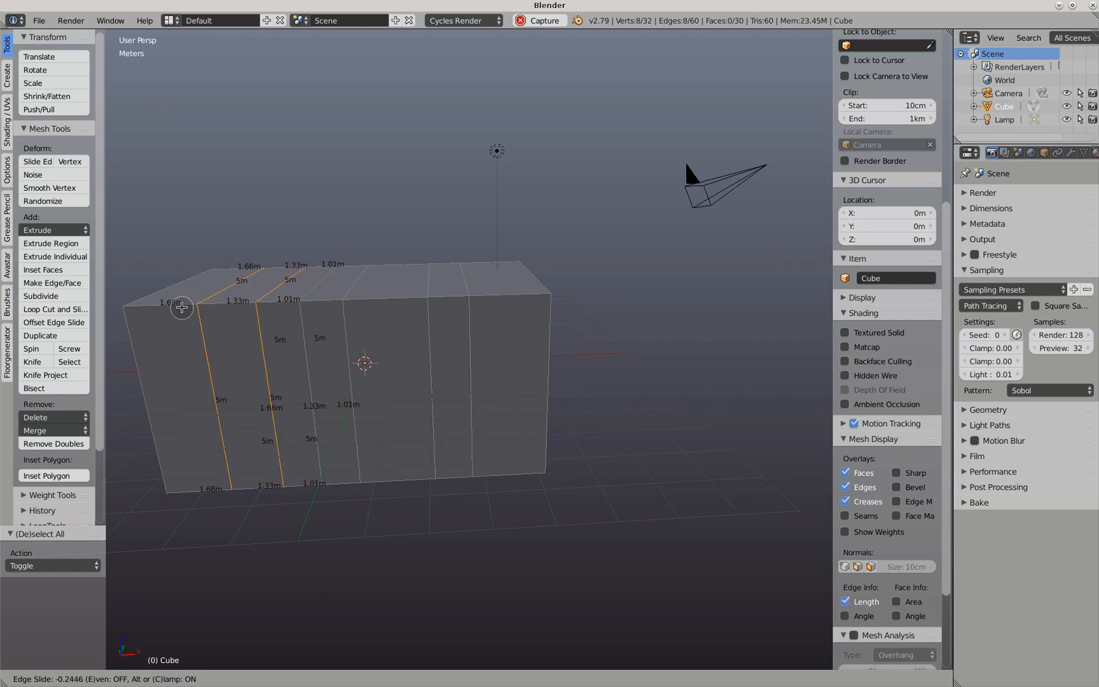
click(182, 307)
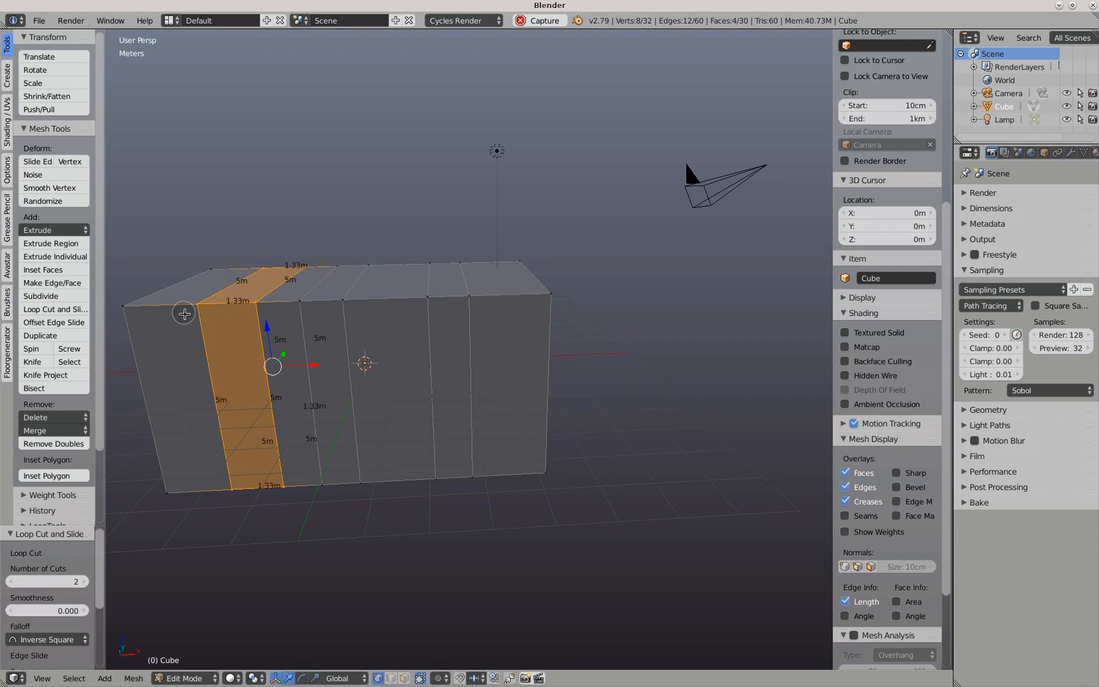
Move the outer loop of the new pair about 0.33 m along X to make a third strip 1 m wide
key(a)
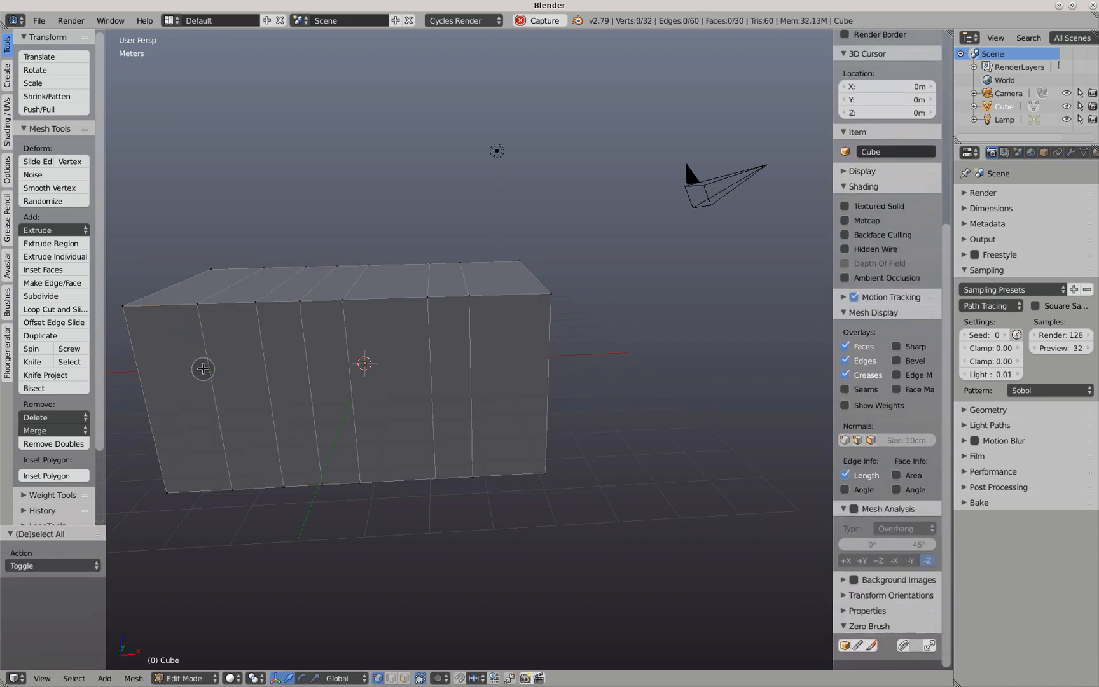
alt+right_click(207, 367)
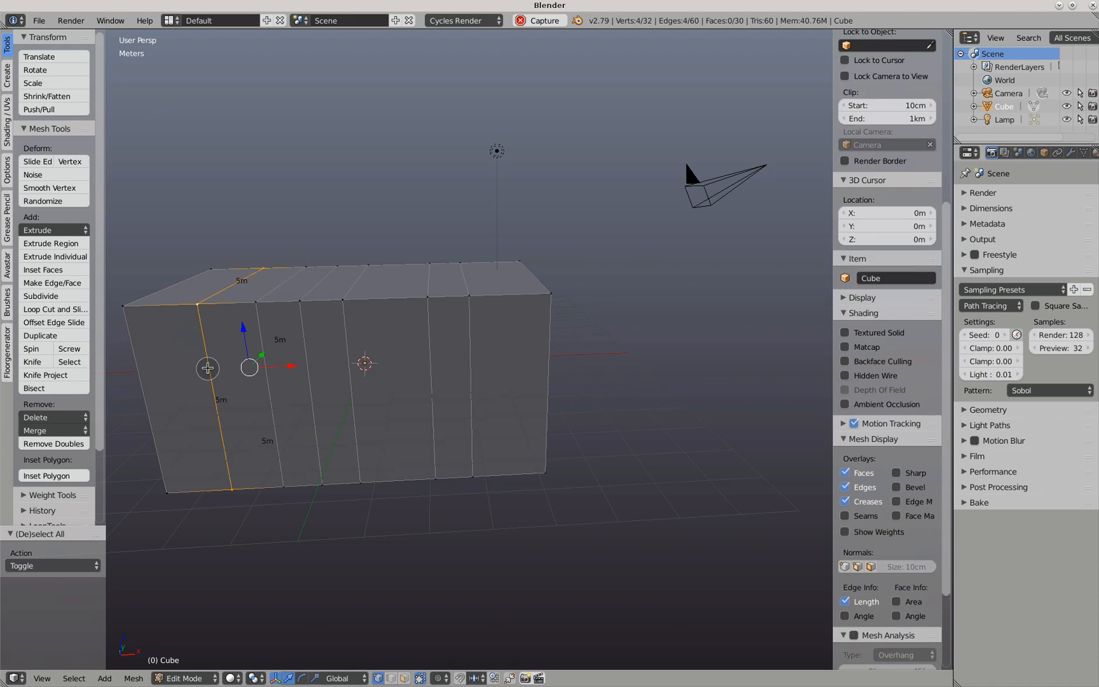
key(g)
key(x)
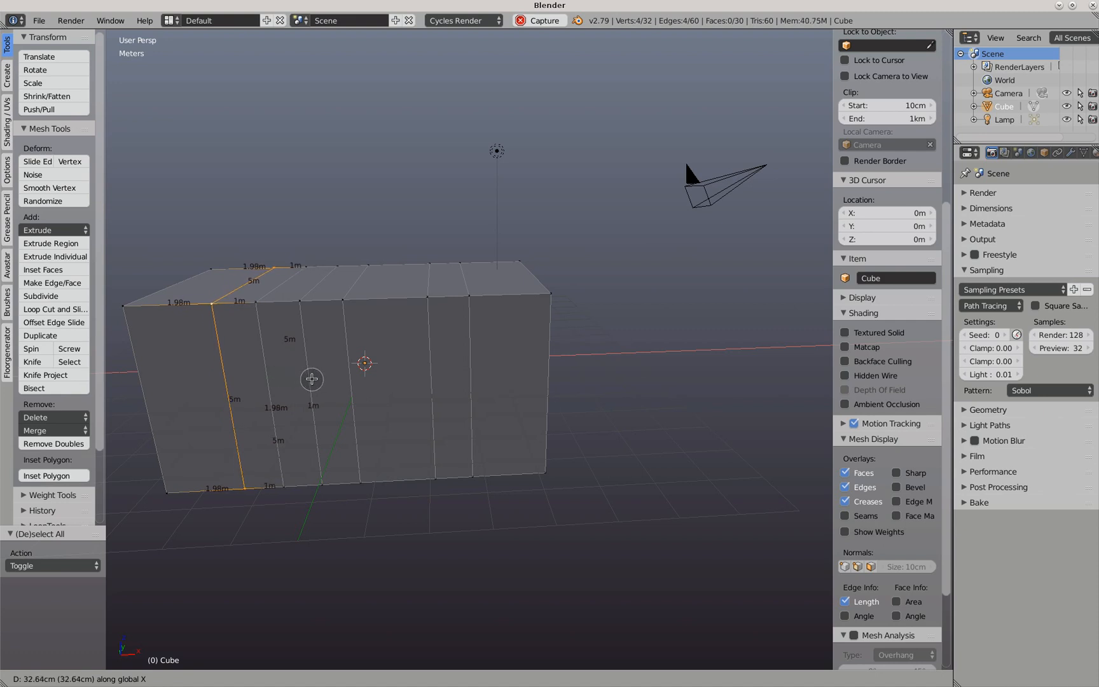
click(312, 376)
key(a)
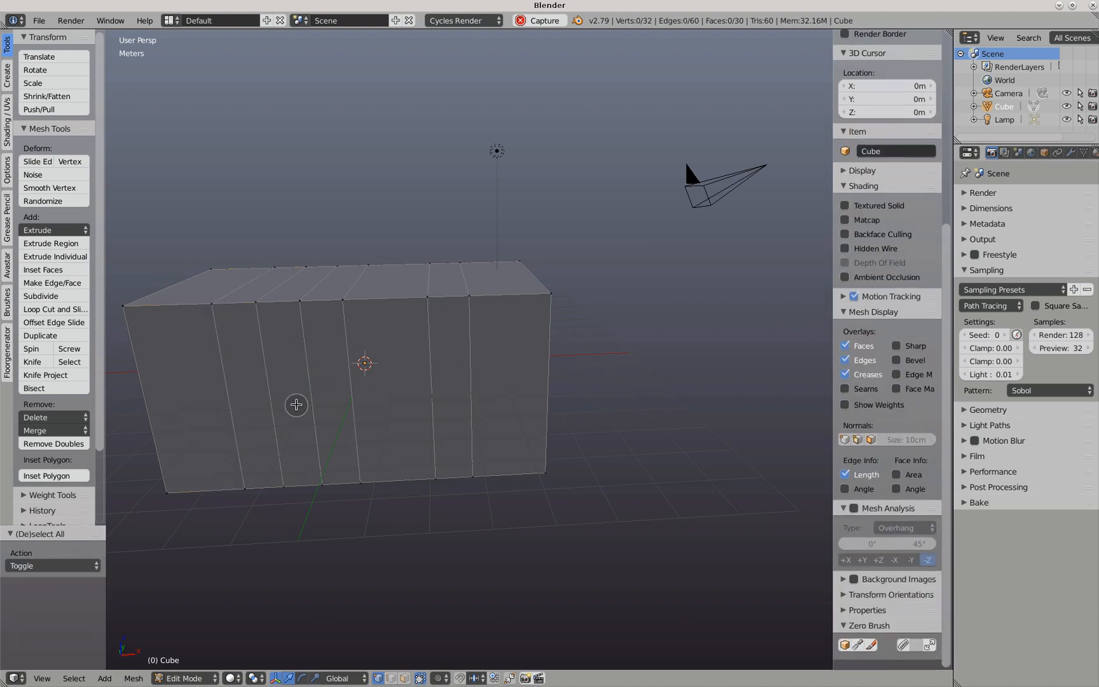
Add two evenly spaced horizontal loop cuts around the whole box
middle_drag(343, 394, 380, 397)
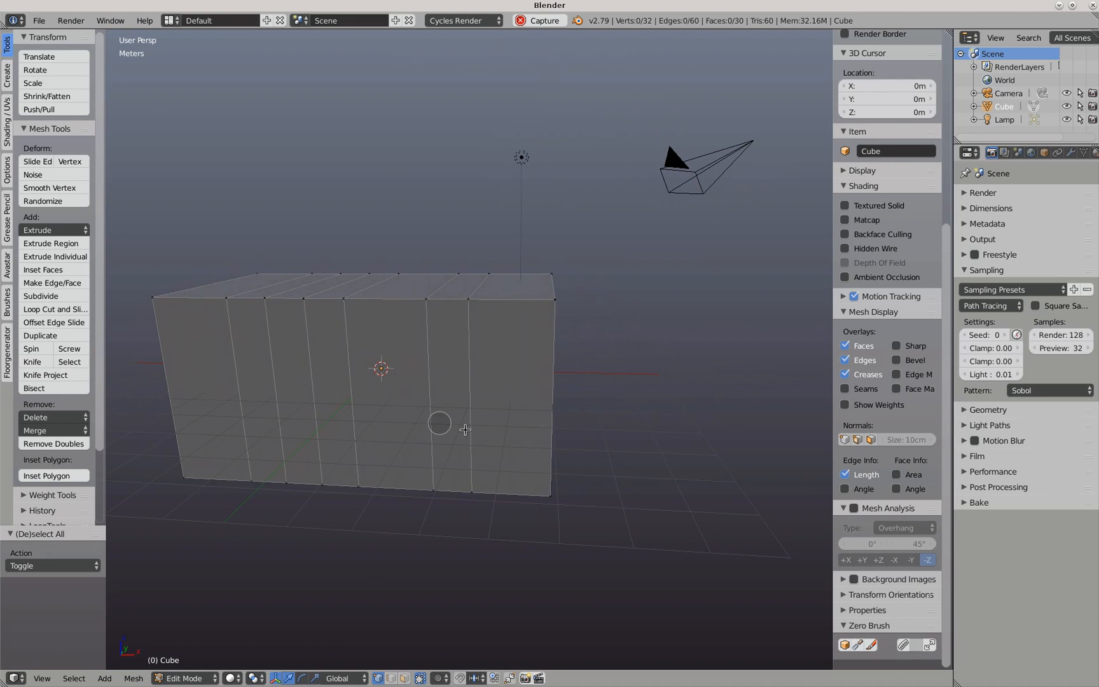
key(ctrl+r)
scroll(481, 458, up, 1)
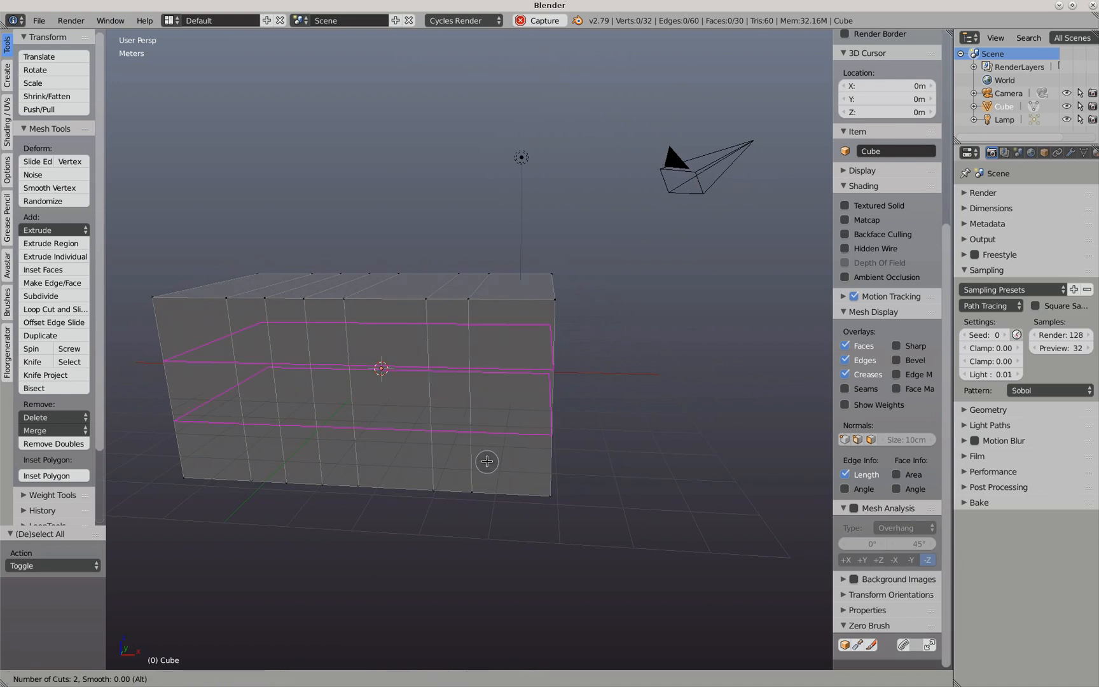
click(486, 461)
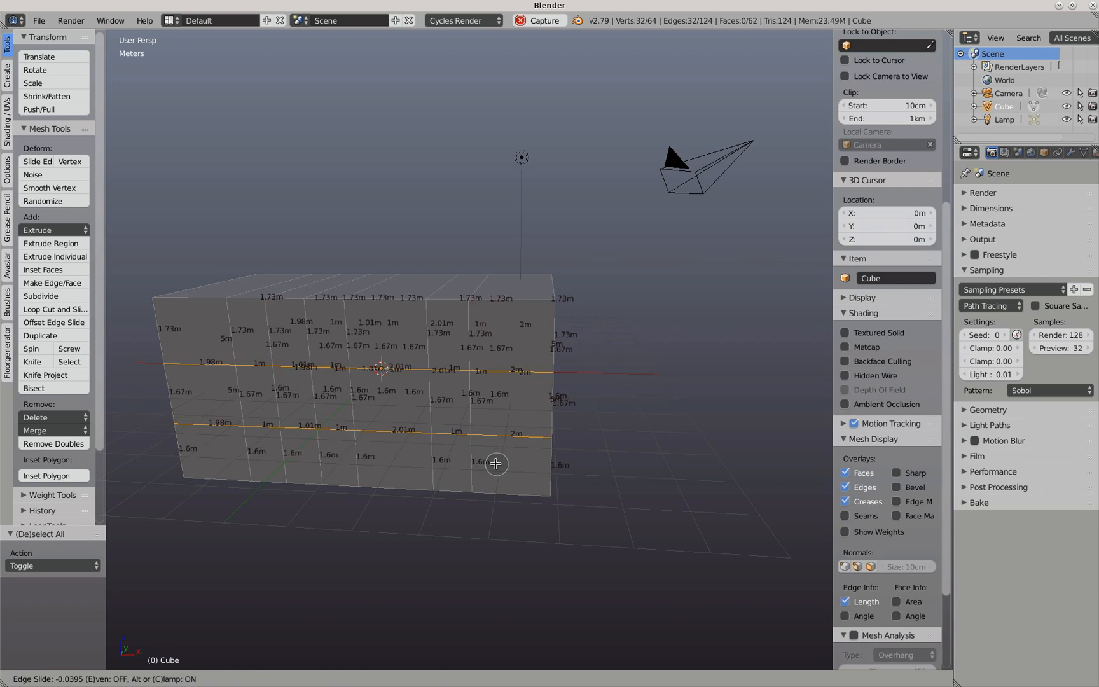
click(492, 458)
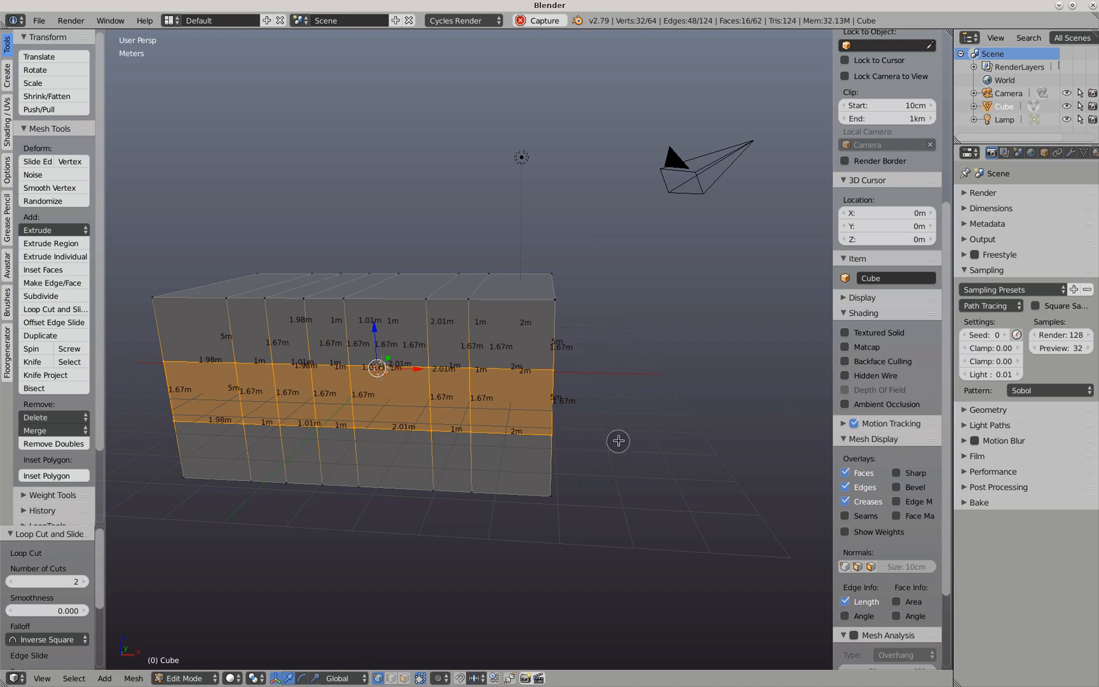
Scale the band between the horizontal loops along Z to a height of 2 m and raise it about 32 cm
key(s)
key(z)
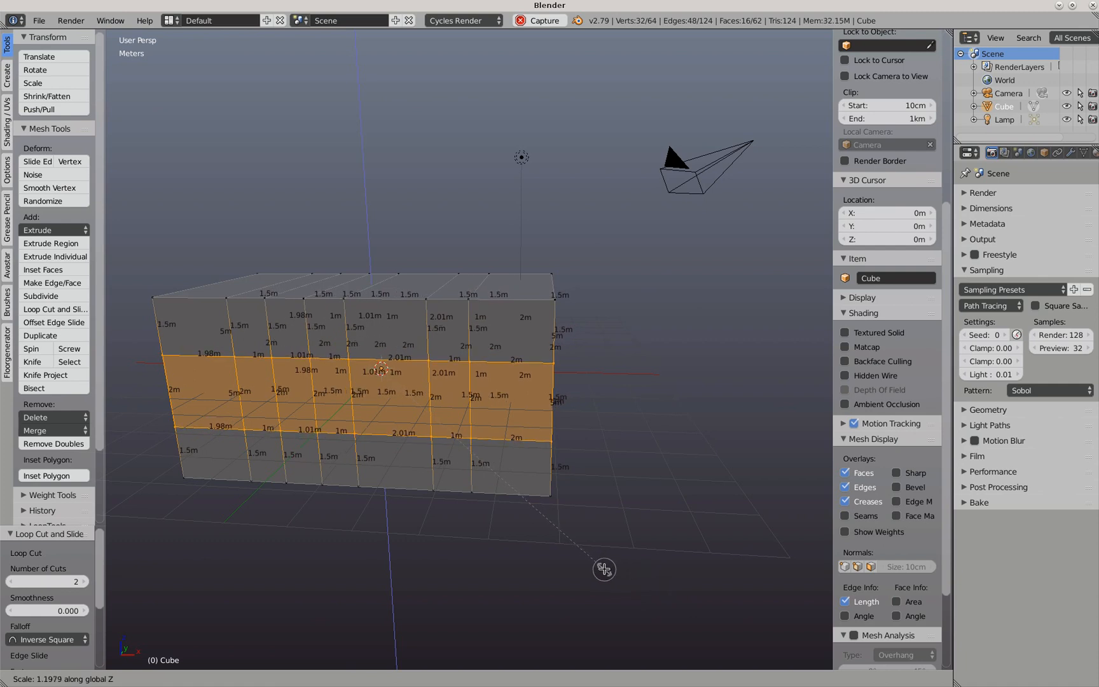
click(603, 569)
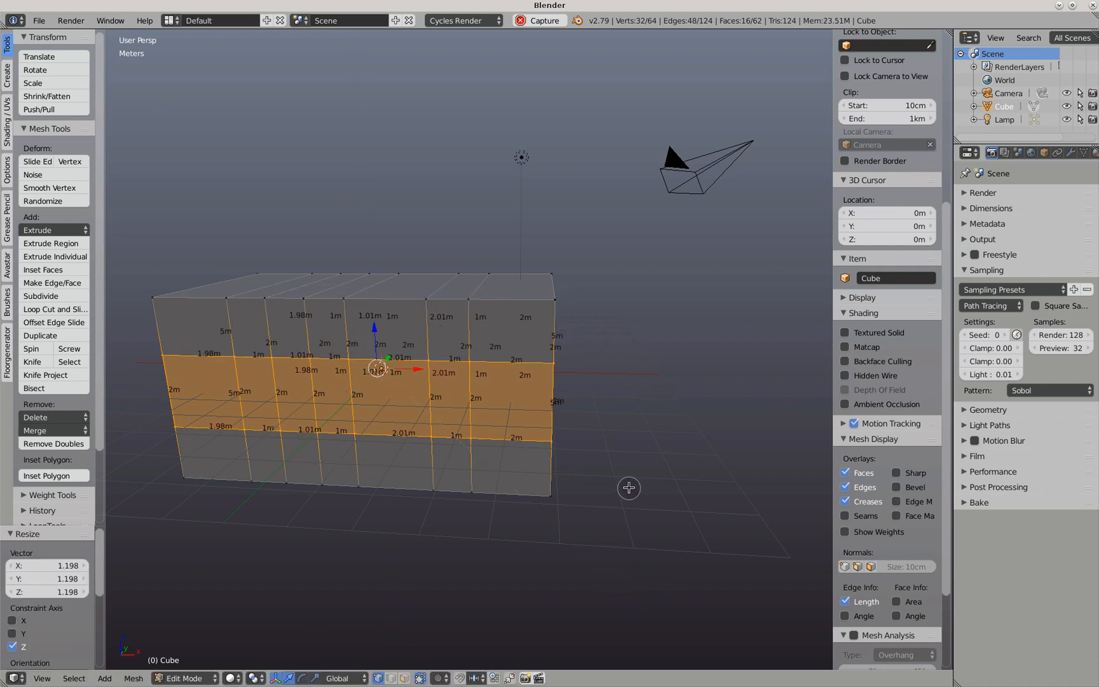
key(g)
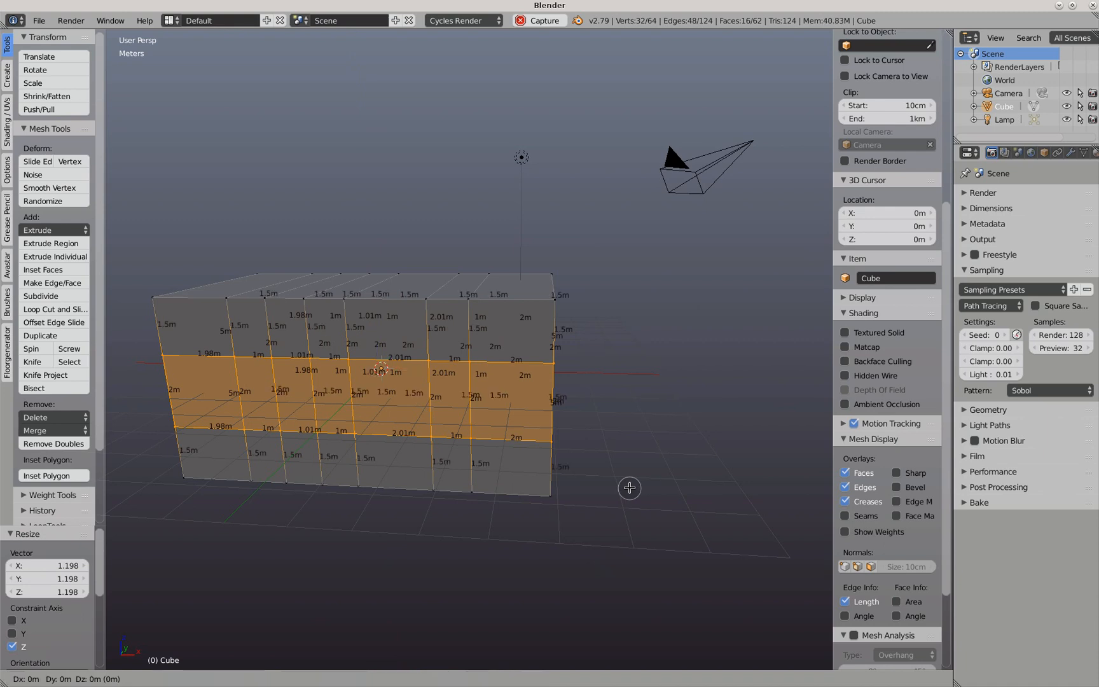
key(z)
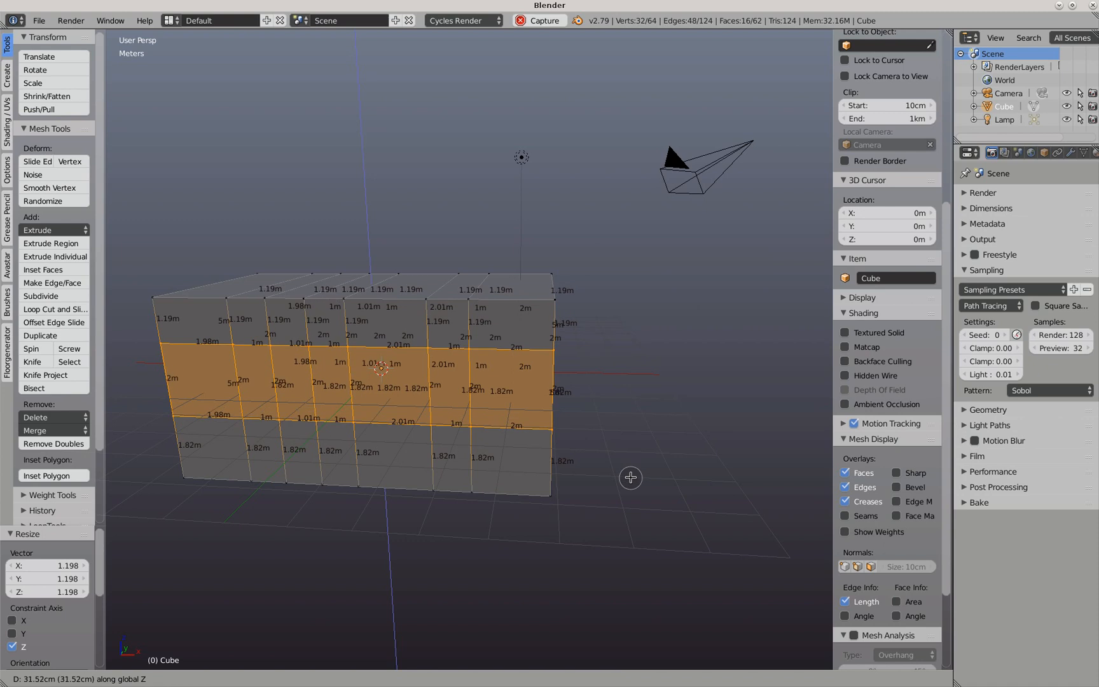
click(629, 477)
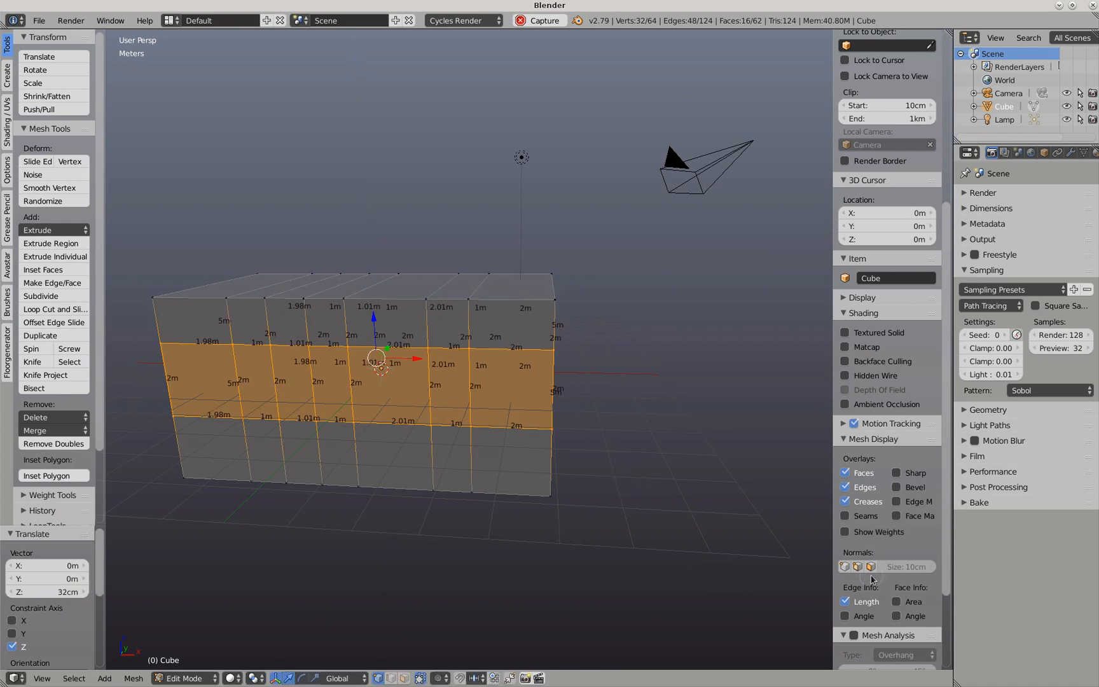
Turn off the edge length display, deselect the band and return to Object Mode
click(845, 601)
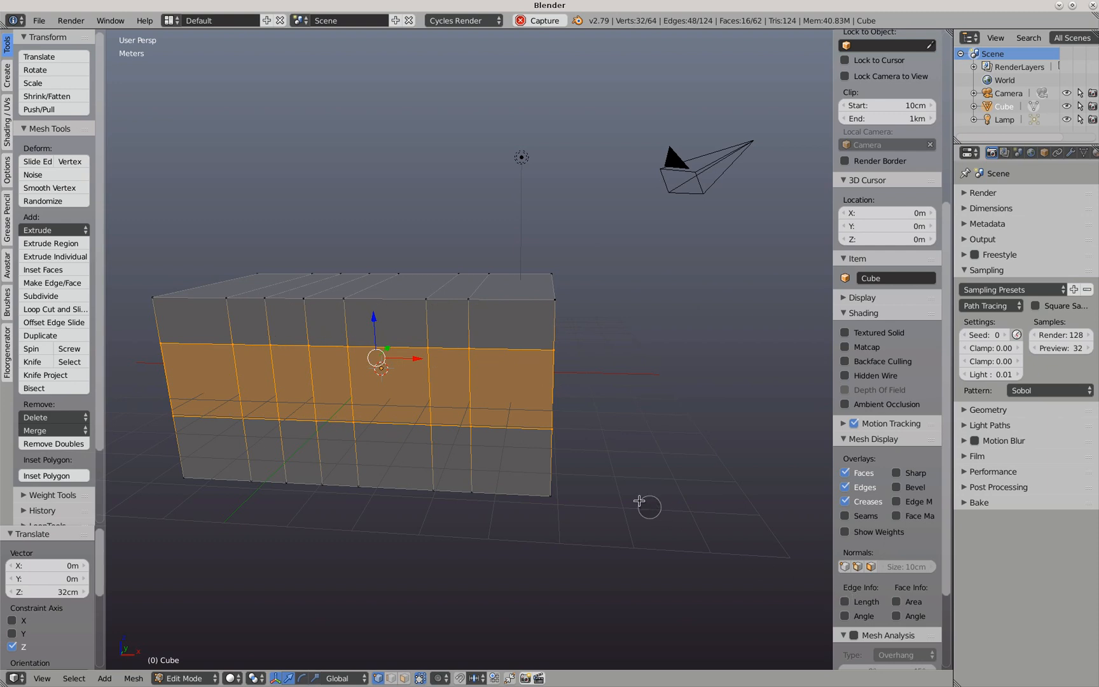
middle_drag(620, 490, 592, 450)
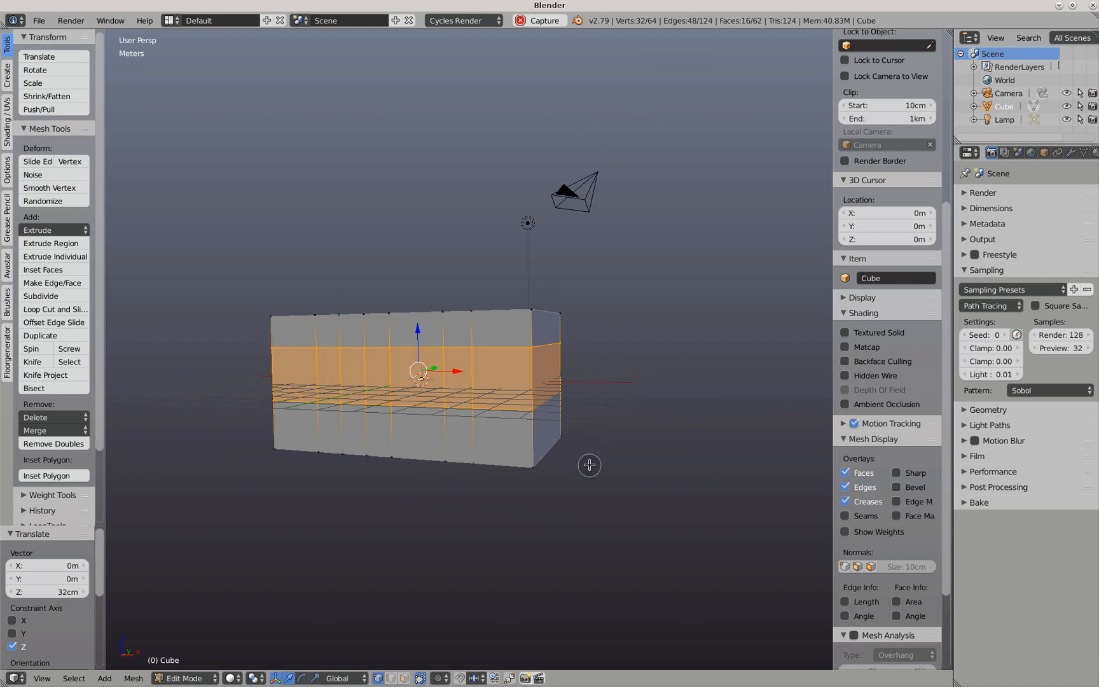
key(a)
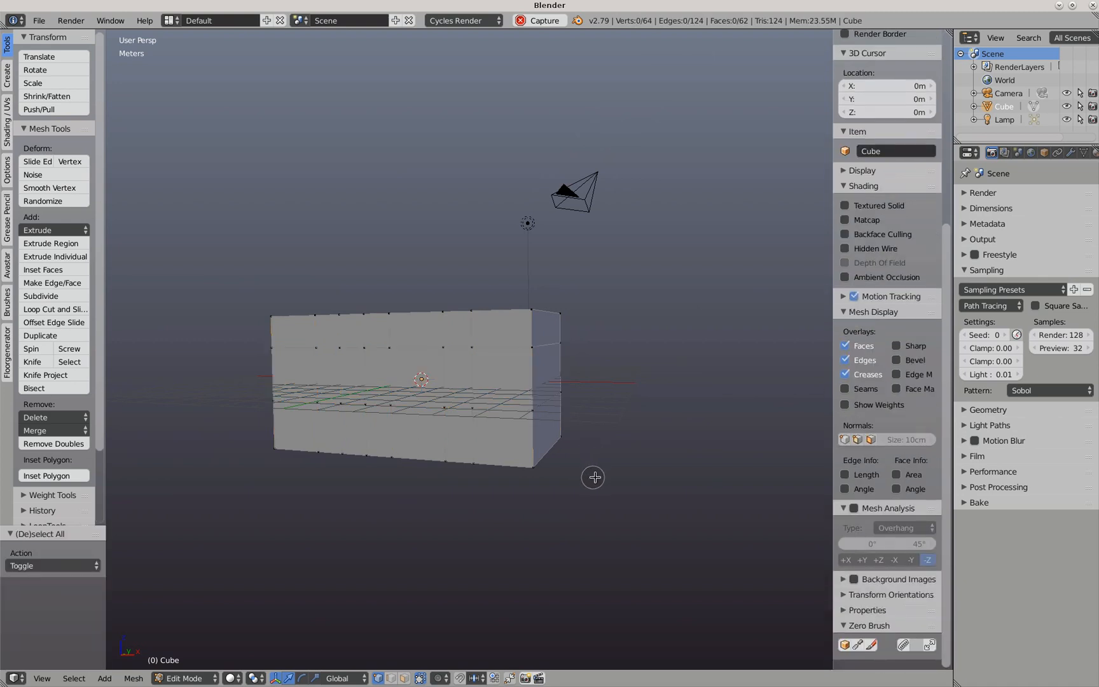
key(Tab)
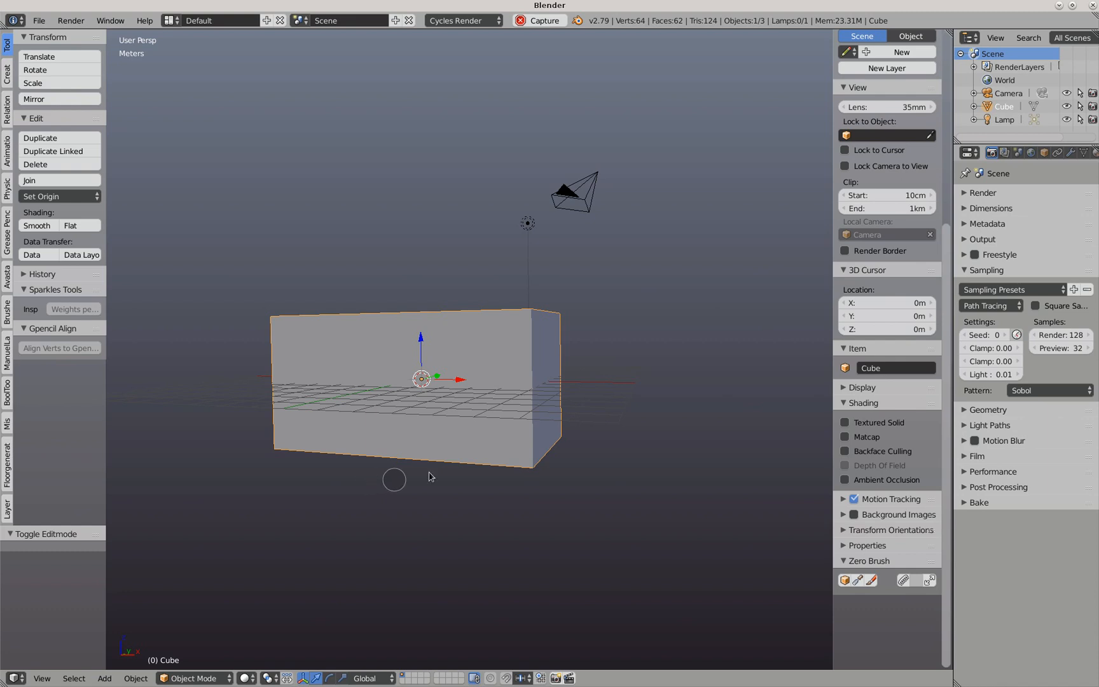
Add a Solidify modifier to the box
click(1083, 154)
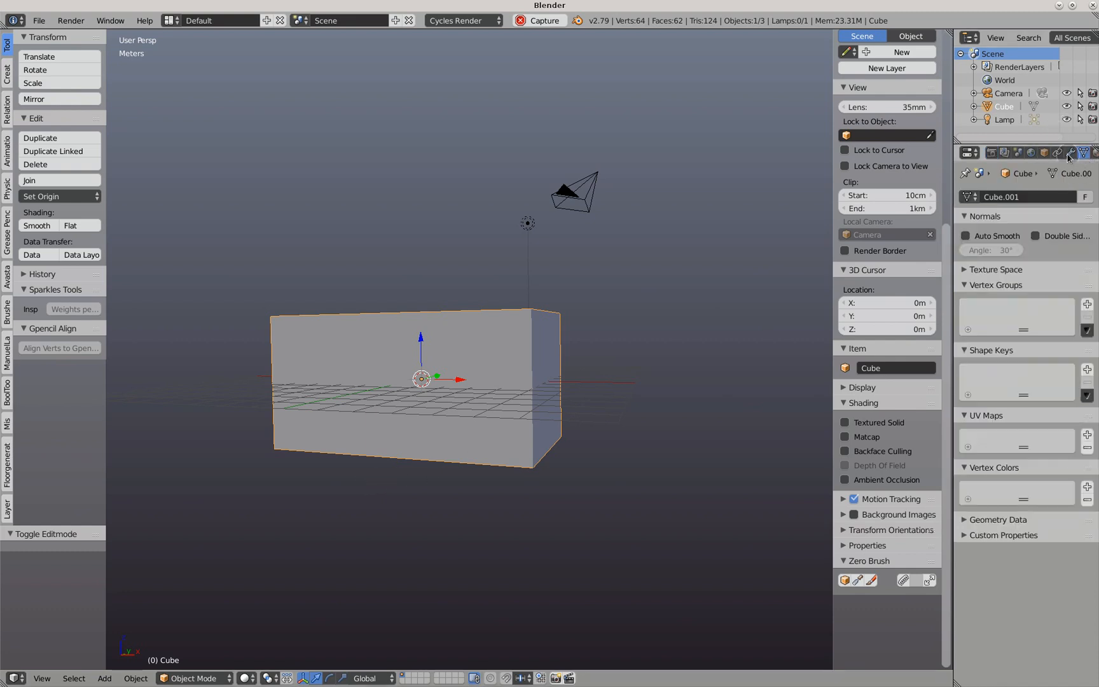
click(1070, 155)
click(1025, 198)
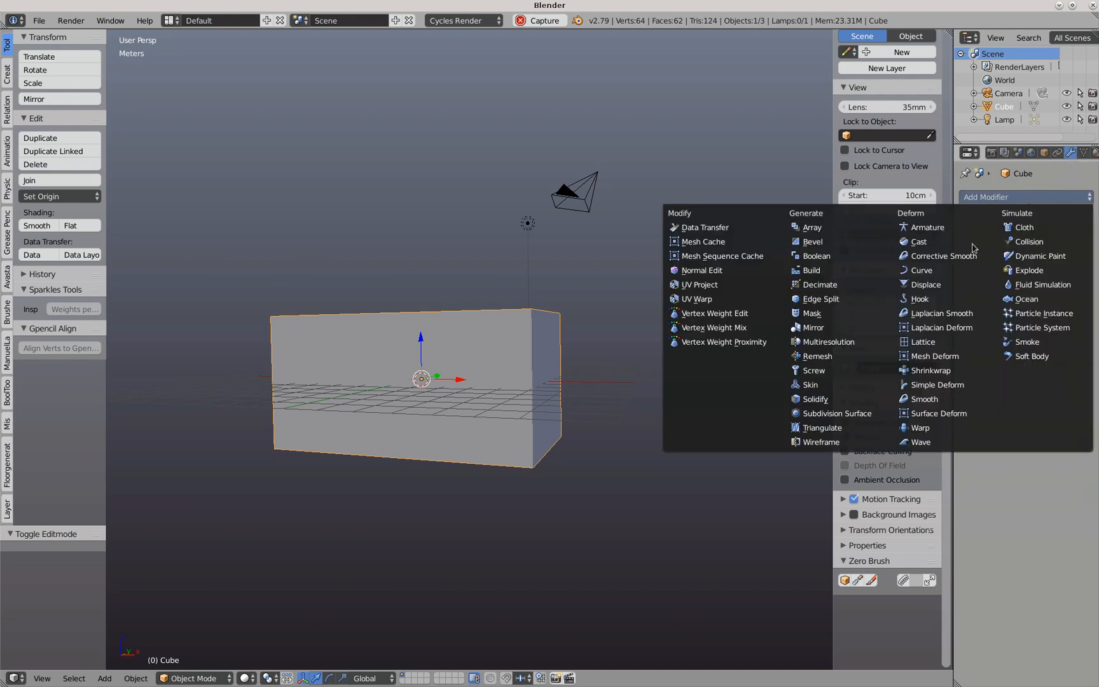
click(816, 399)
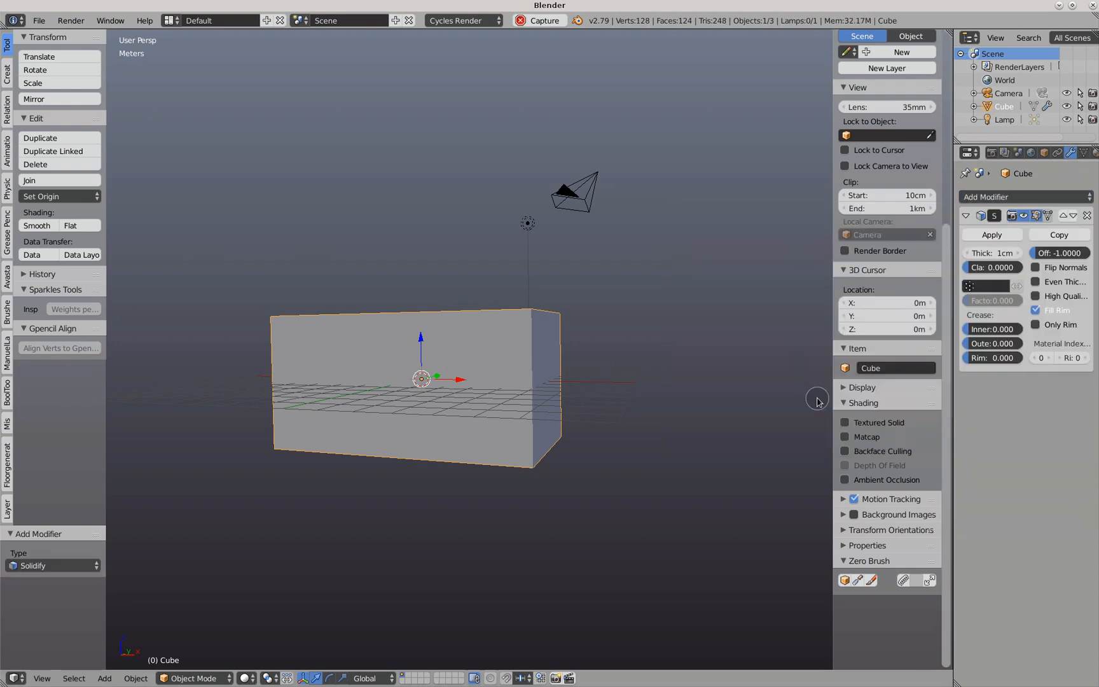
Set the Solidify thickness to 25 cm and apply the modifier
click(992, 253)
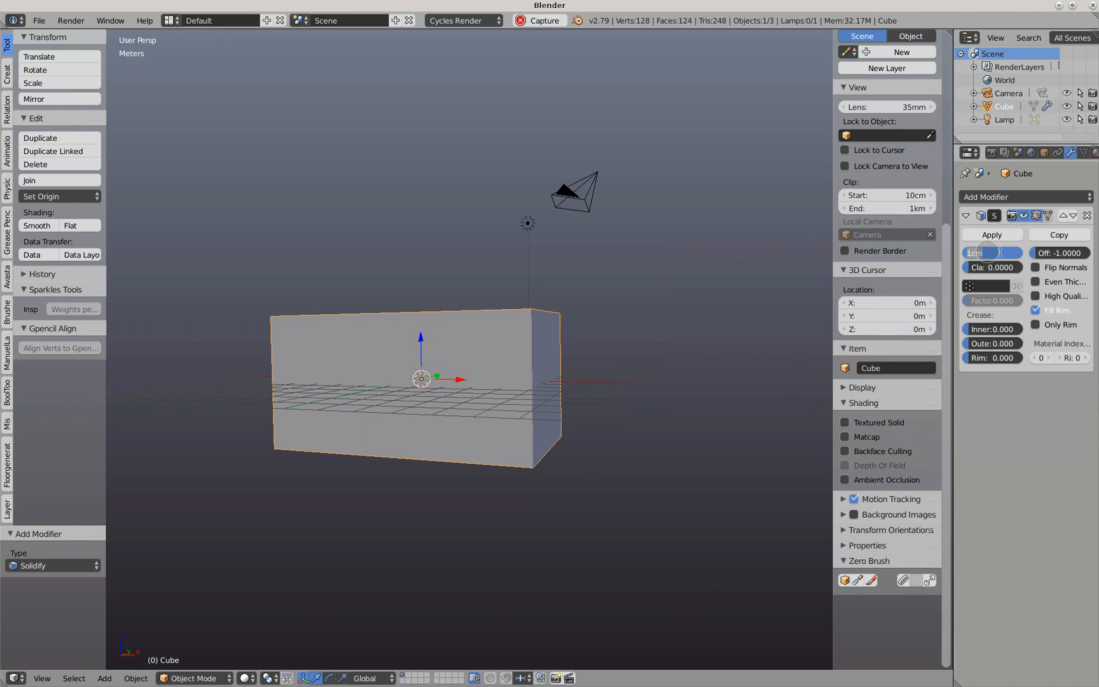
text(25)
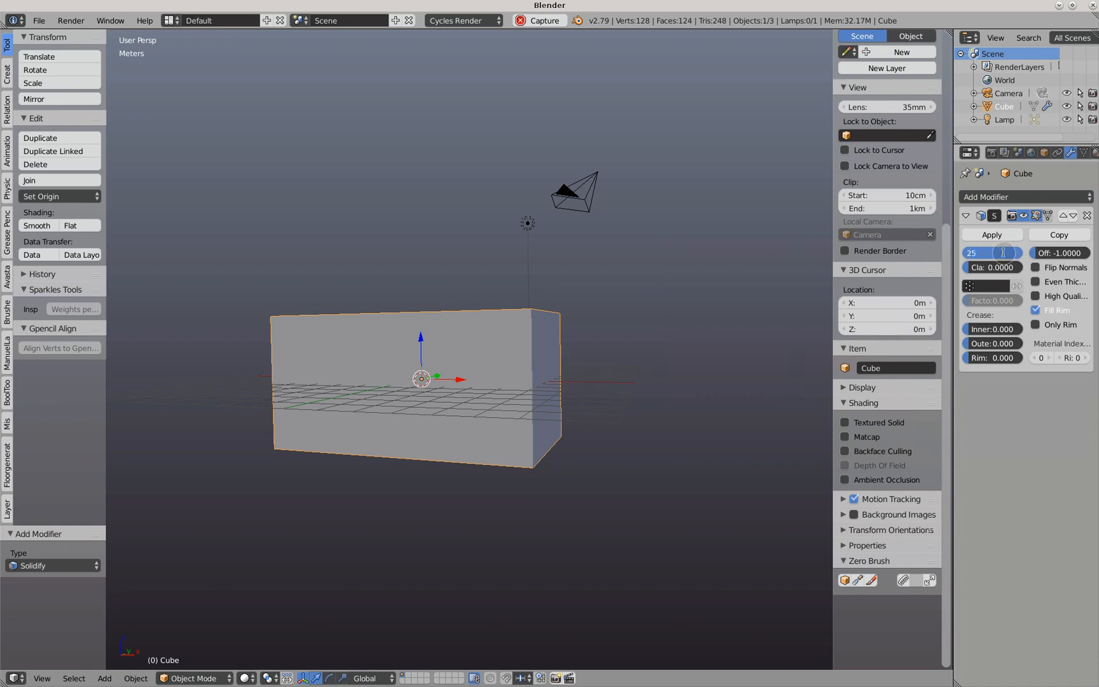
text(cm)
key(Return)
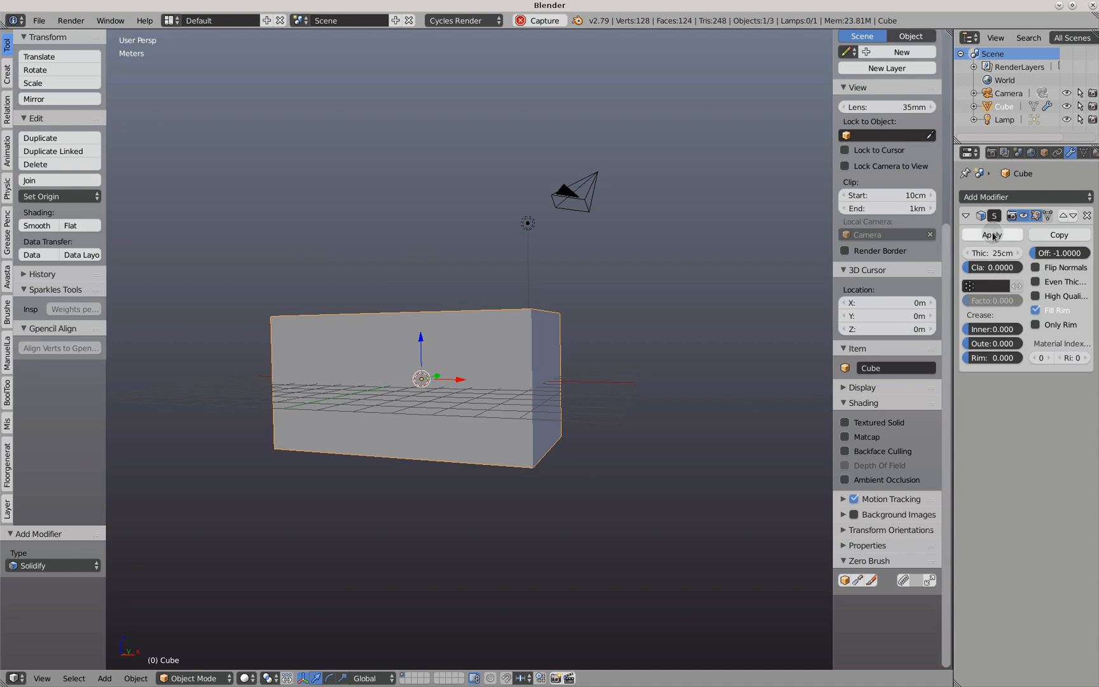
click(991, 235)
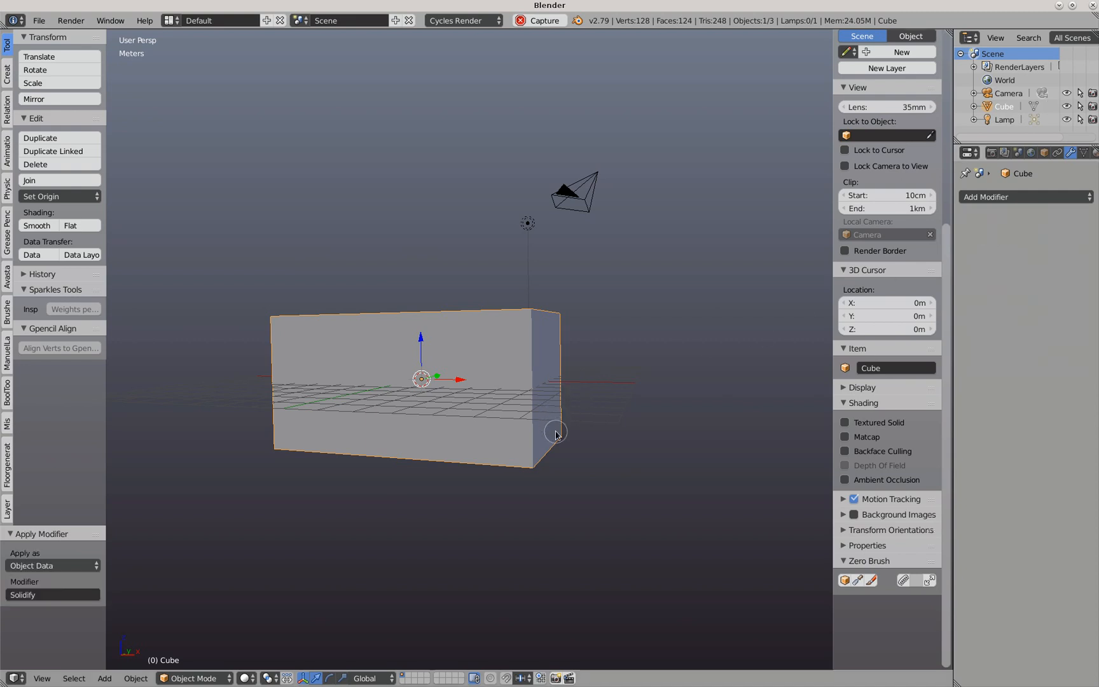
Enter Edit Mode on the box and switch to face selection
key(Tab)
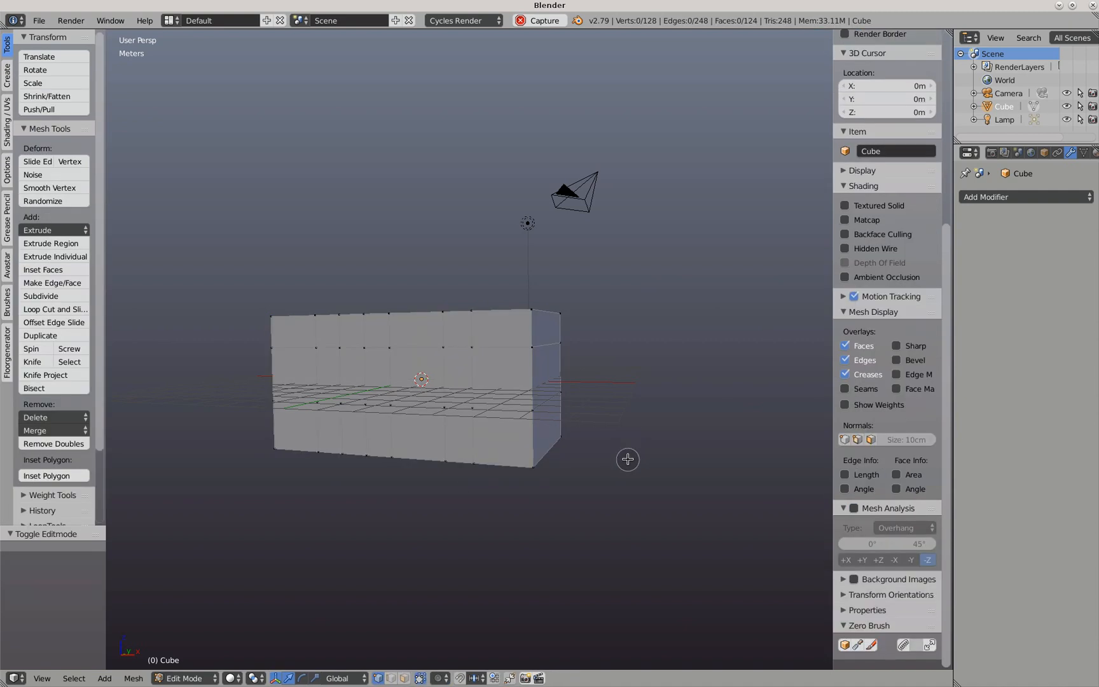
scroll(627, 459, up, 3)
scroll(627, 457, down, 1)
middle_drag(619, 452, 579, 471)
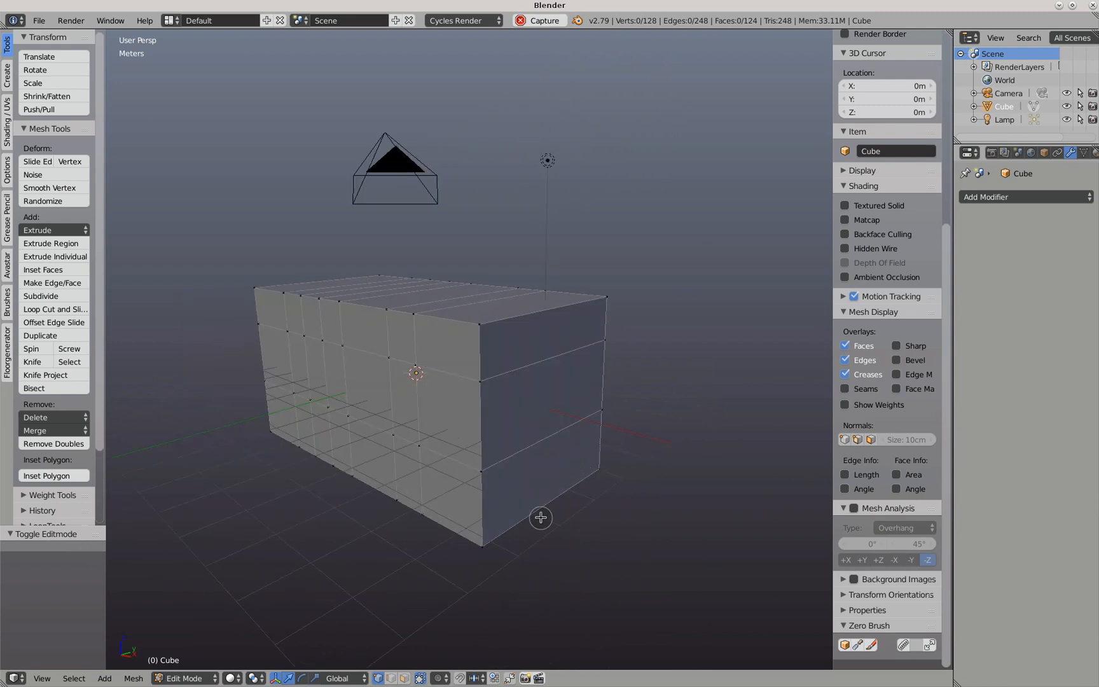
key(ctrl+Tab)
key(3)
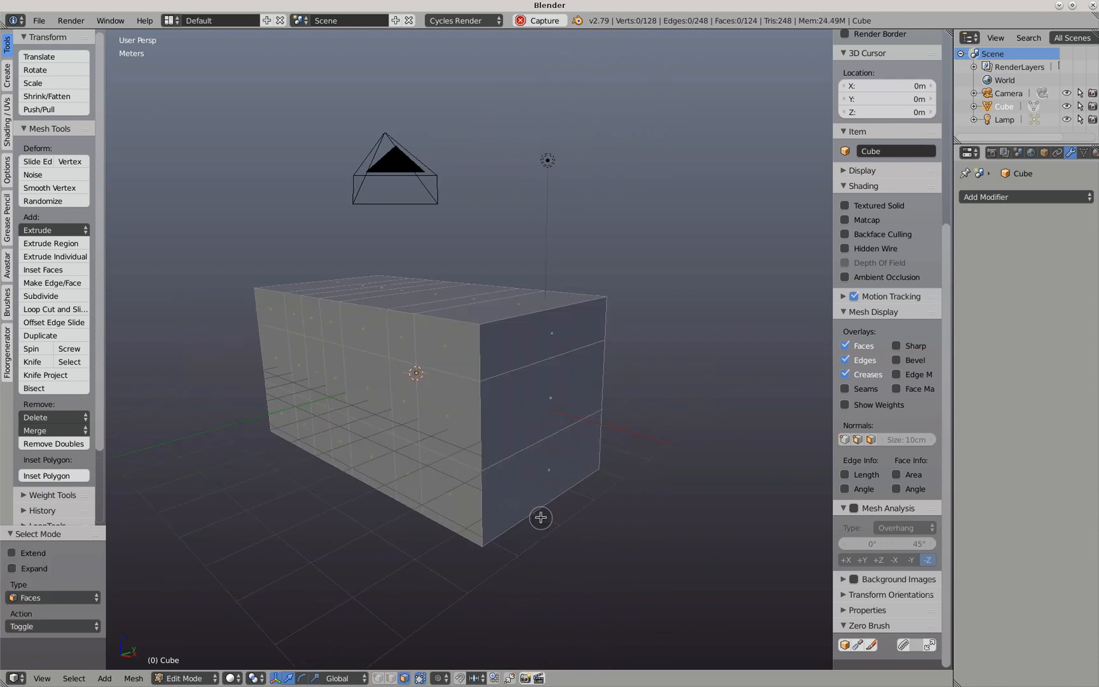
Delete the outer faces of both end walls and the three outer opening faces in the long wall's middle row
middle_drag(540, 517, 571, 520)
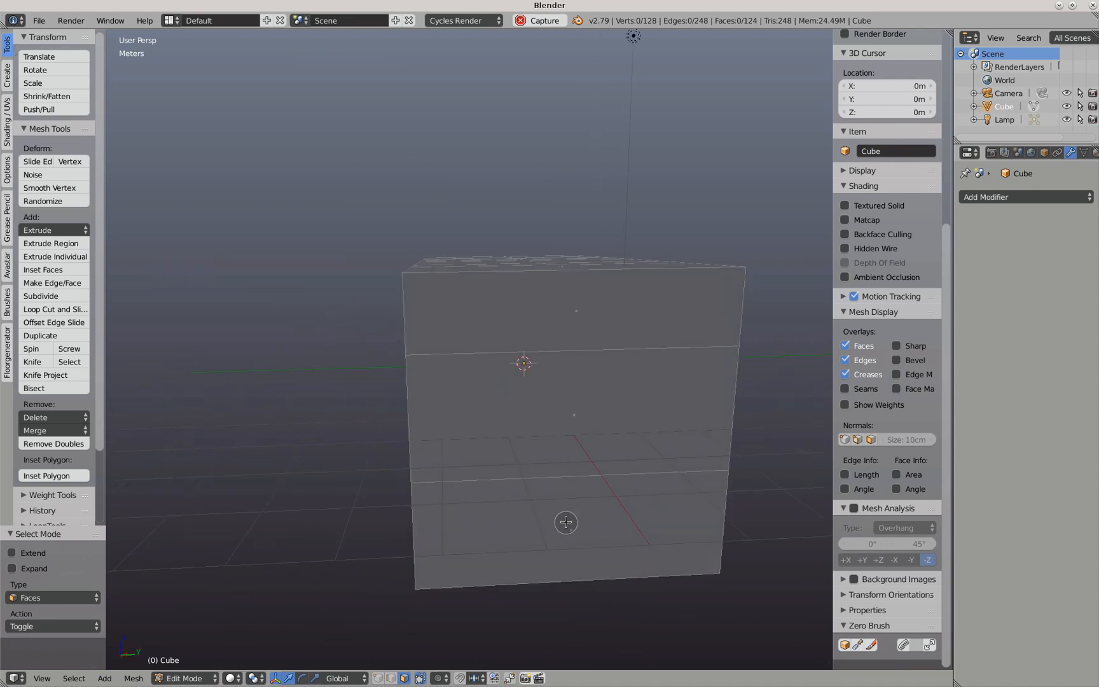
right_click(574, 425)
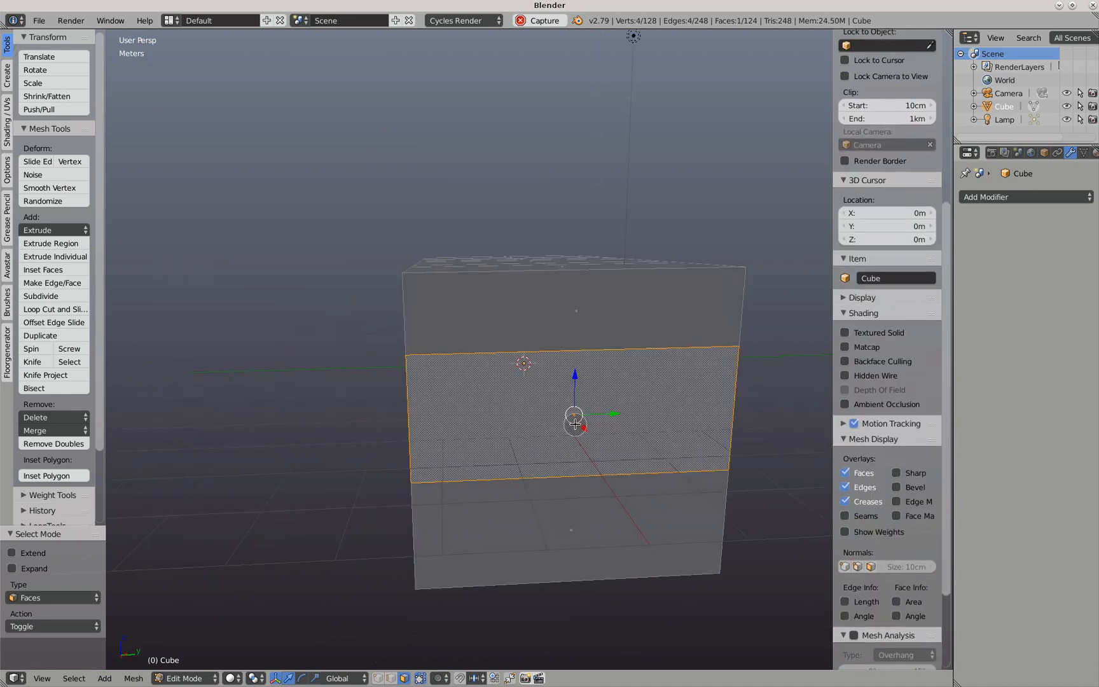
shift+right_click(596, 319)
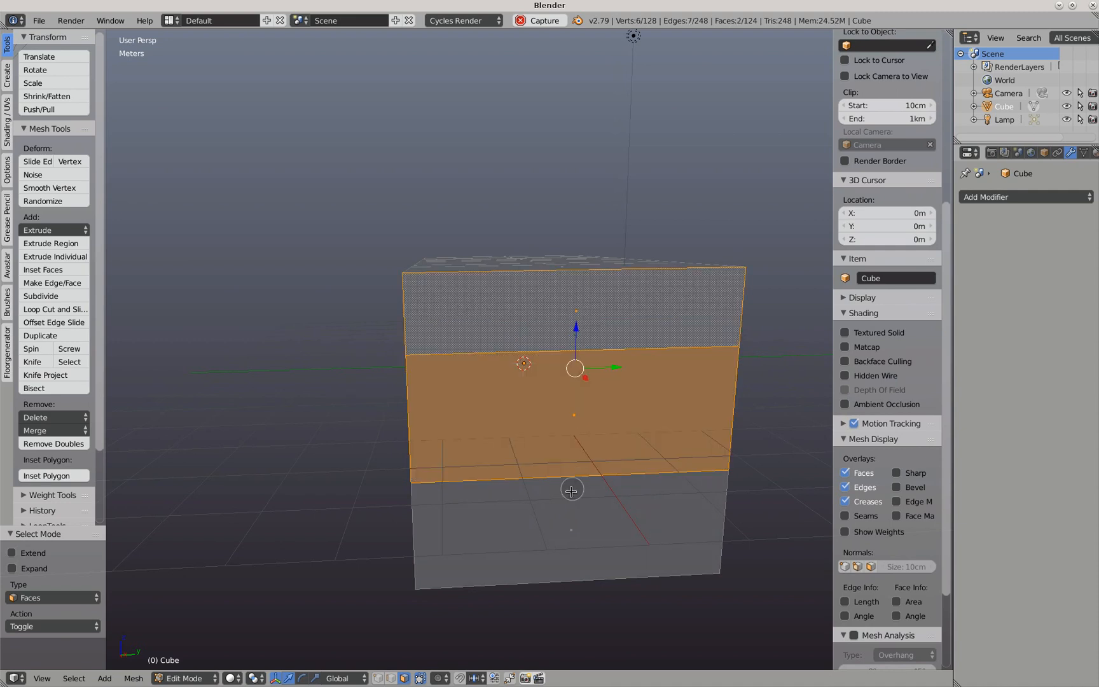
shift+right_click(564, 515)
middle_drag(569, 513, 682, 498)
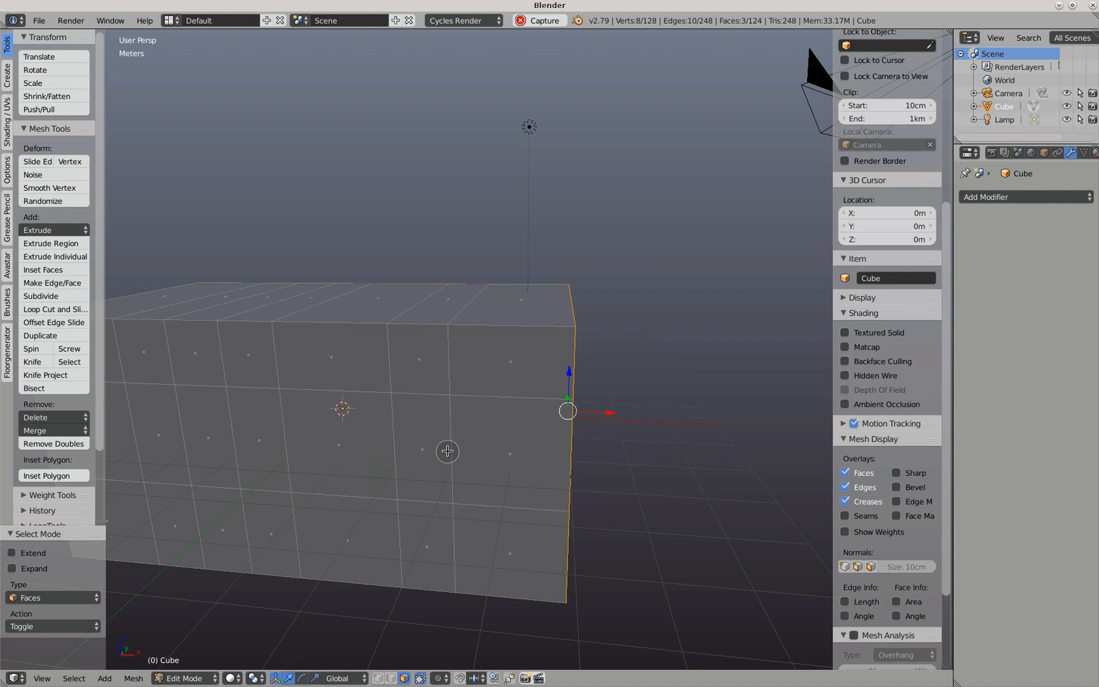
shift+right_click(421, 446)
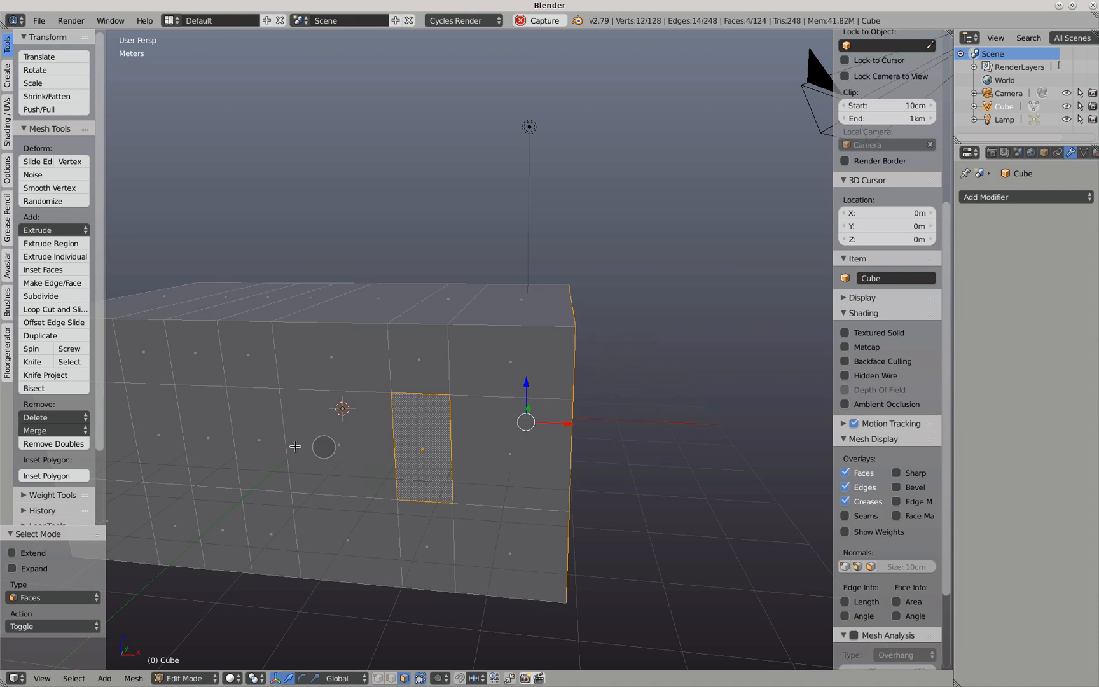
shift+right_click(260, 442)
shift+right_click(162, 441)
scroll(167, 440, down, 4)
mouse_move(175, 437)
middle_down()
mouse_move(275, 444)
mouse_move(172, 432)
middle_up()
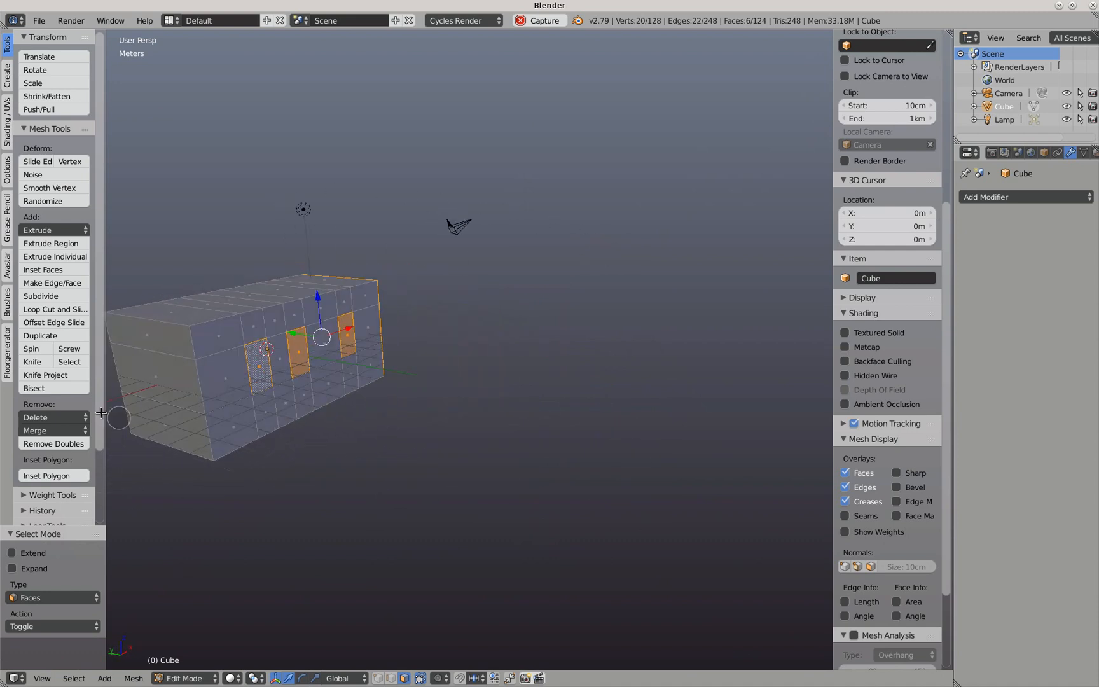
shift+right_click(144, 374)
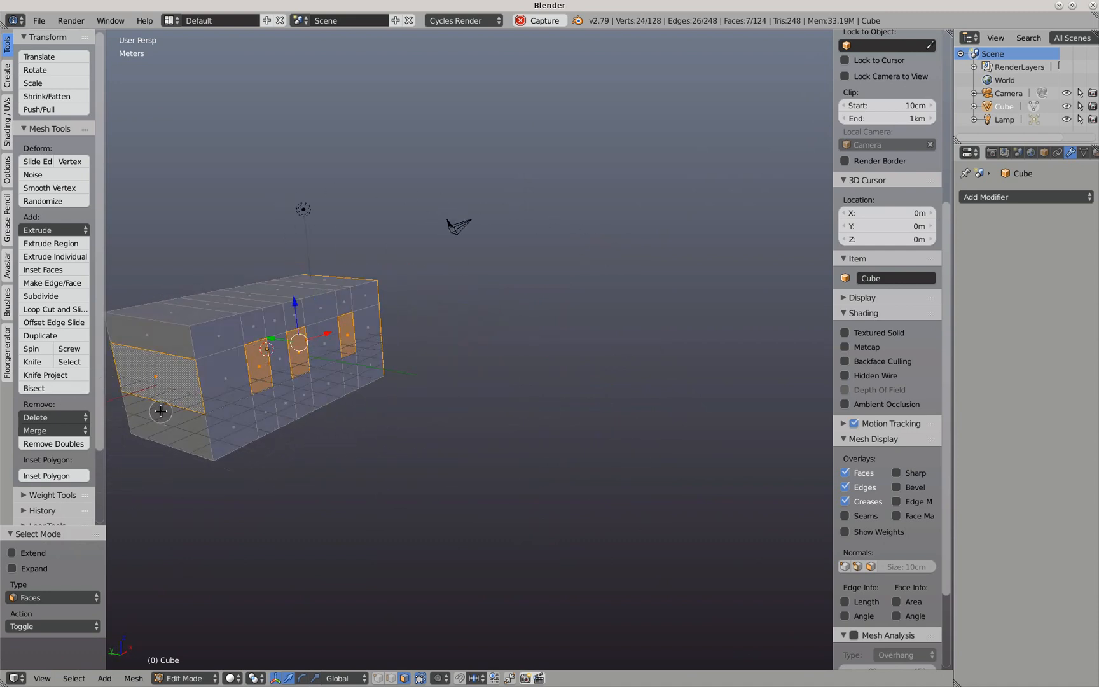
shift+right_click(163, 414)
shift+right_click(162, 342)
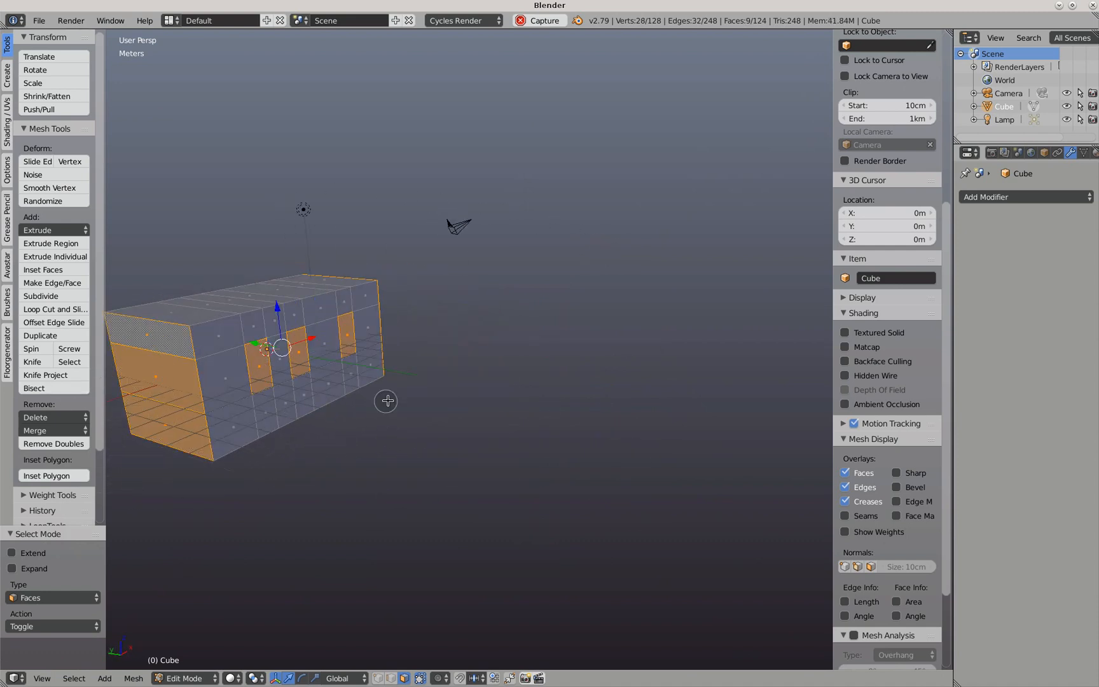
middle_drag(490, 417, 426, 412)
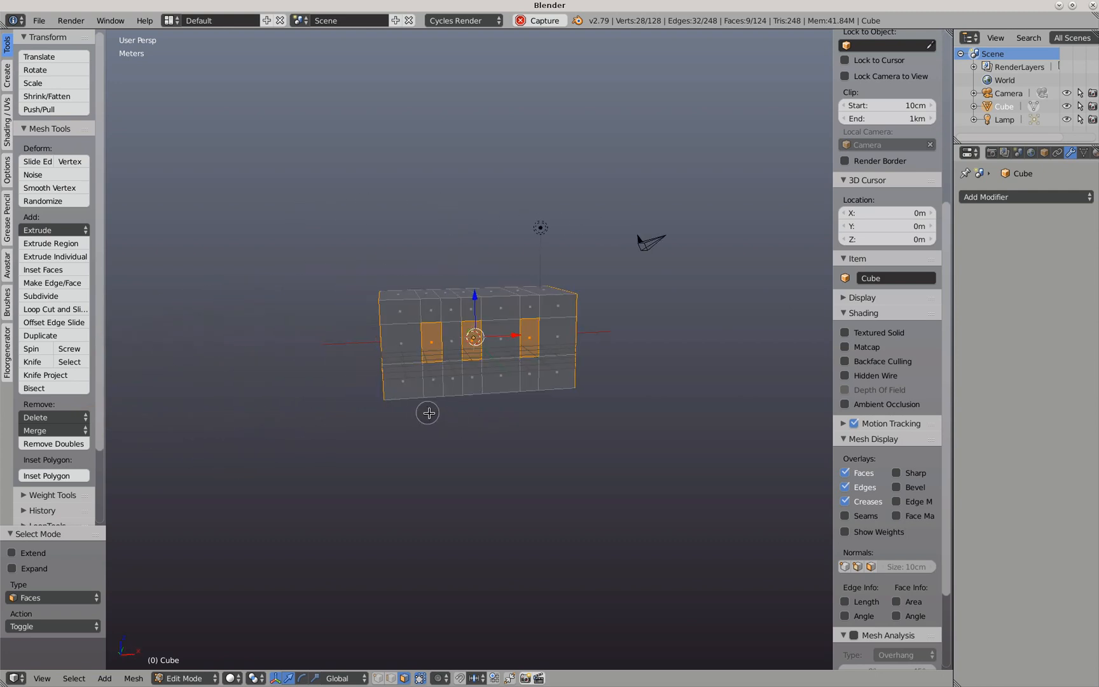
key(x)
click(507, 456)
Delete the three inner faces of the +X end wall and leave nothing selected
mouse_move(505, 451)
middle_down()
mouse_move(535, 444)
mouse_move(562, 456)
mouse_move(490, 449)
middle_up()
scroll(540, 450, down, 4)
shift+middle_drag(577, 447, 223, 456)
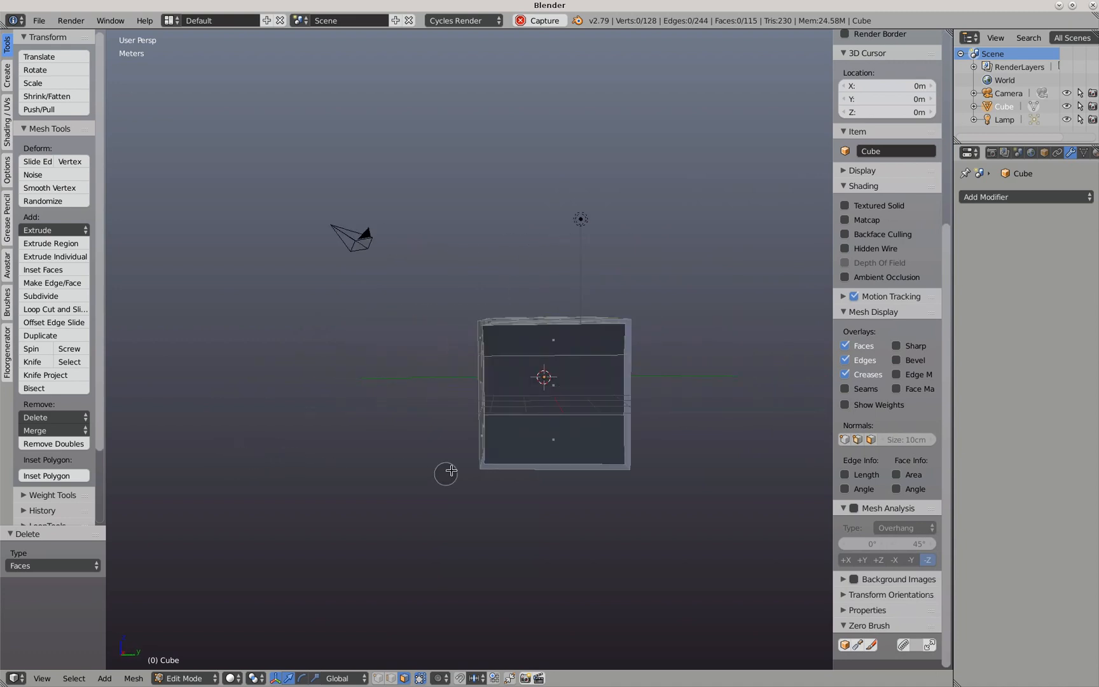
right_click(541, 391)
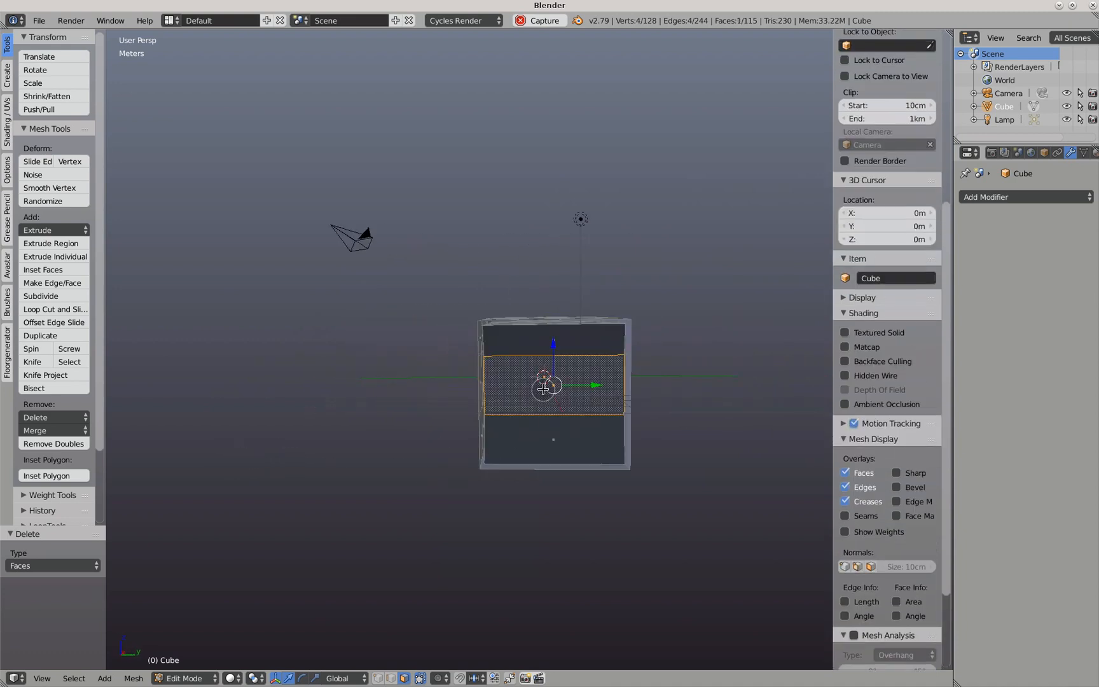
shift+right_click(551, 431)
shift+right_click(549, 346)
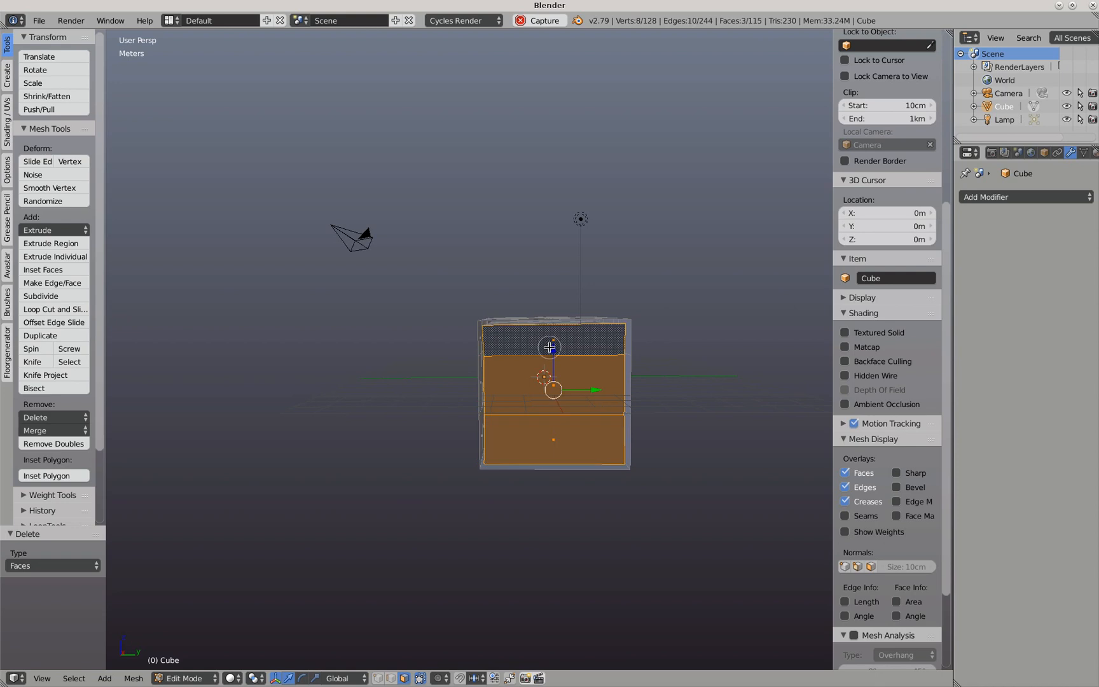
key(x)
click(550, 355)
right_click(539, 354)
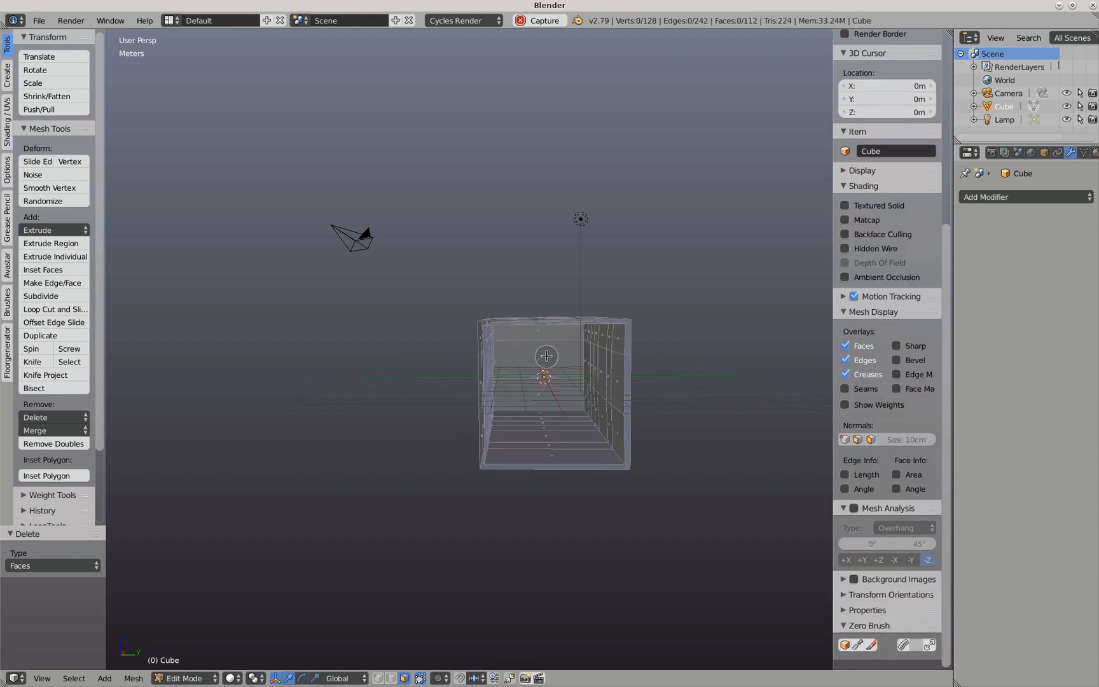
key(a)
Delete the three inner faces of the -X end wall and the three inner faces behind the long wall's openings
scroll(538, 383, up, 4)
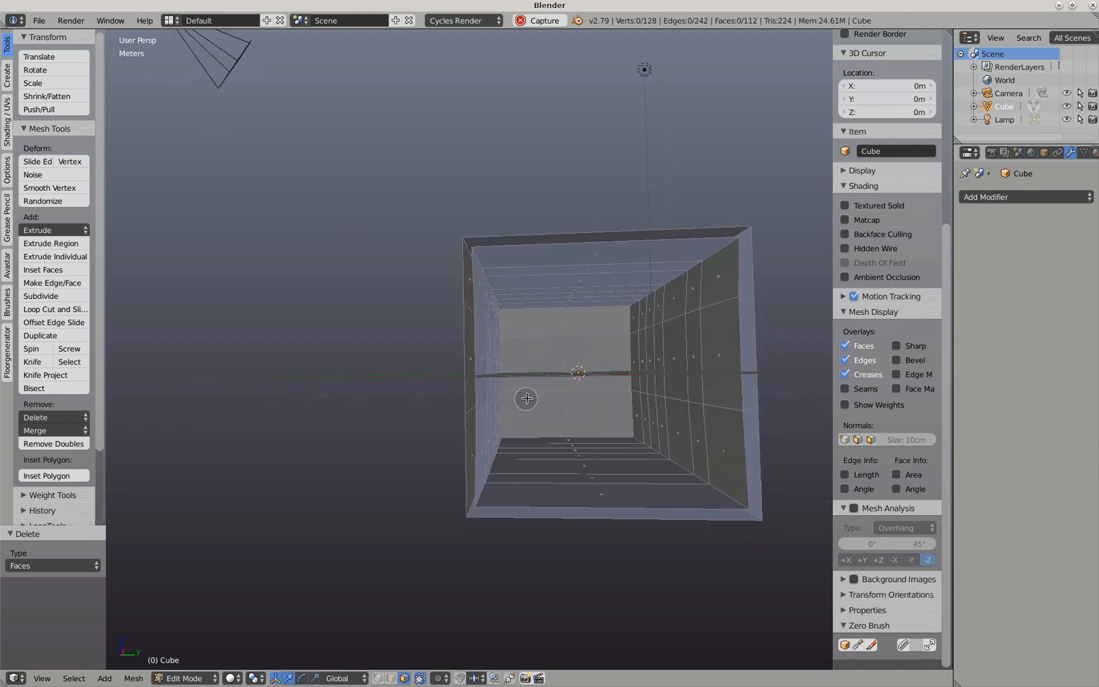
right_click(590, 410)
shift+right_click(591, 363)
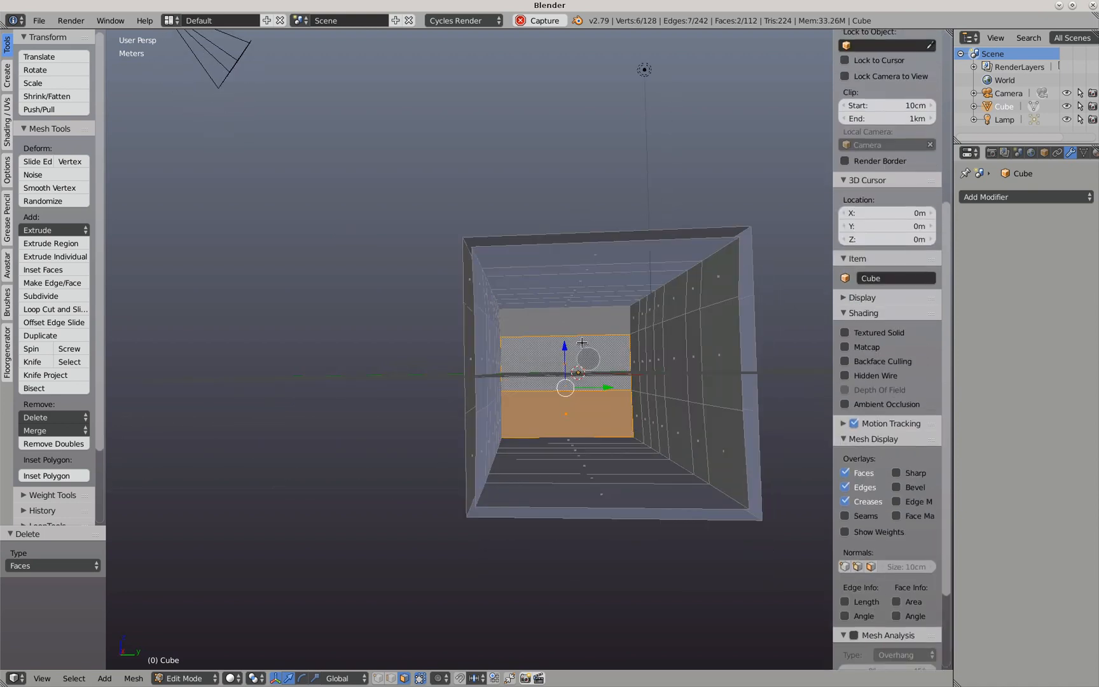
shift+right_click(568, 318)
middle_drag(565, 329, 584, 382)
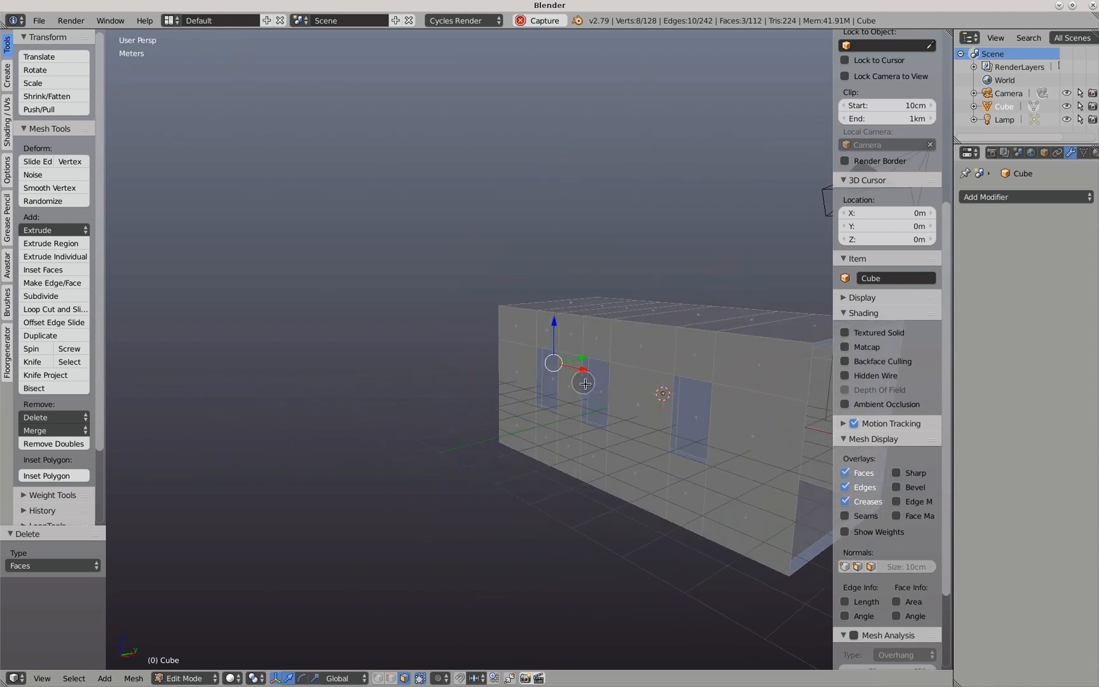
shift+right_click(688, 420)
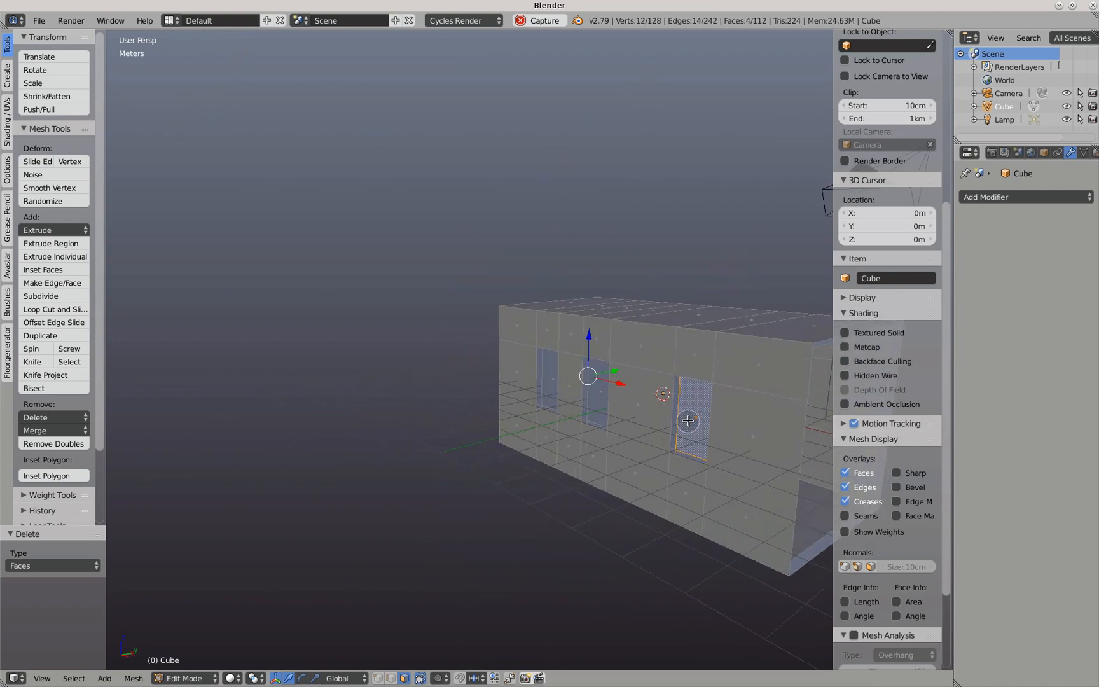
shift+right_click(594, 389)
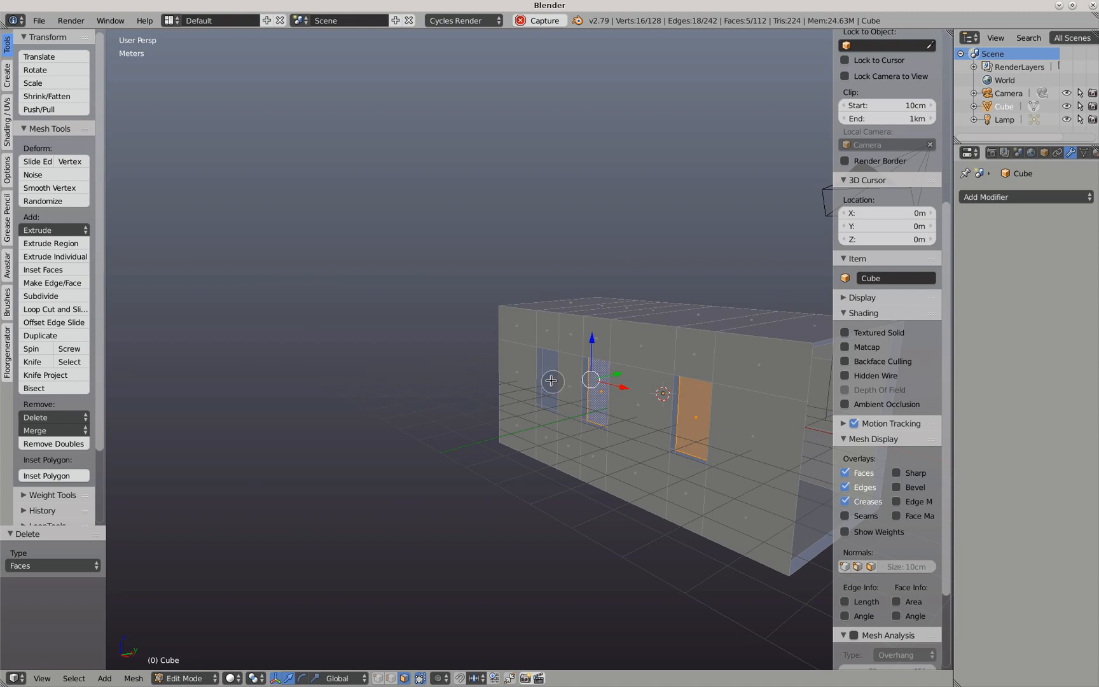
middle_drag(572, 400, 544, 420)
key(x)
click(465, 424)
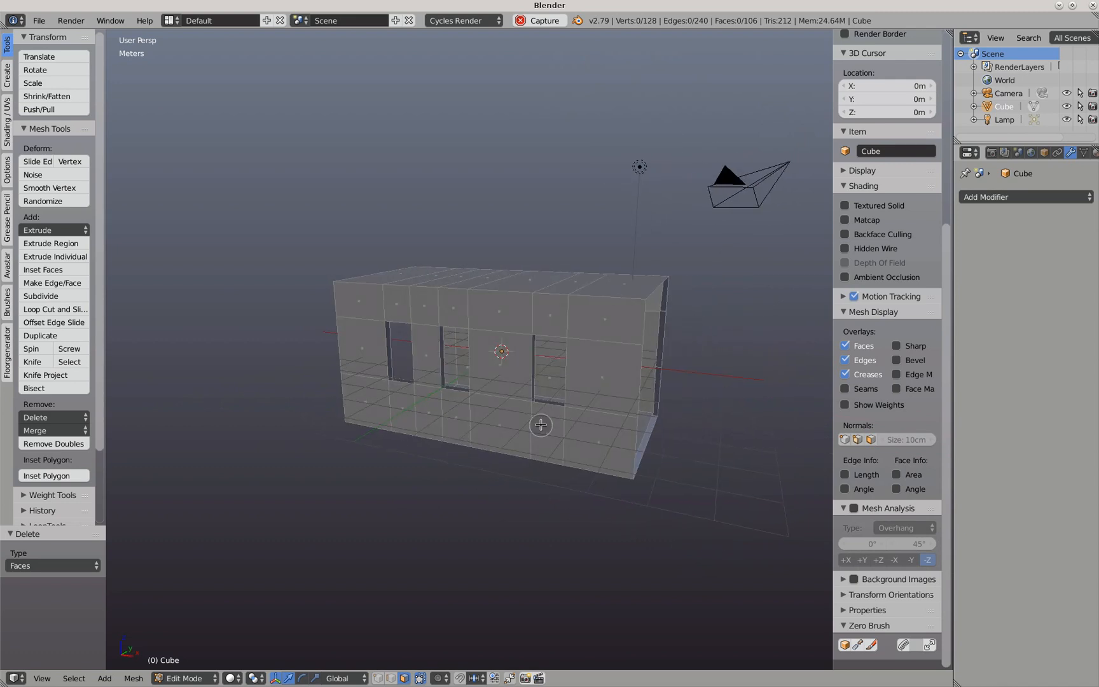
Show the mesh in wireframe from the front orthographic view and switch to vertex selection
key(z)
click(667, 426)
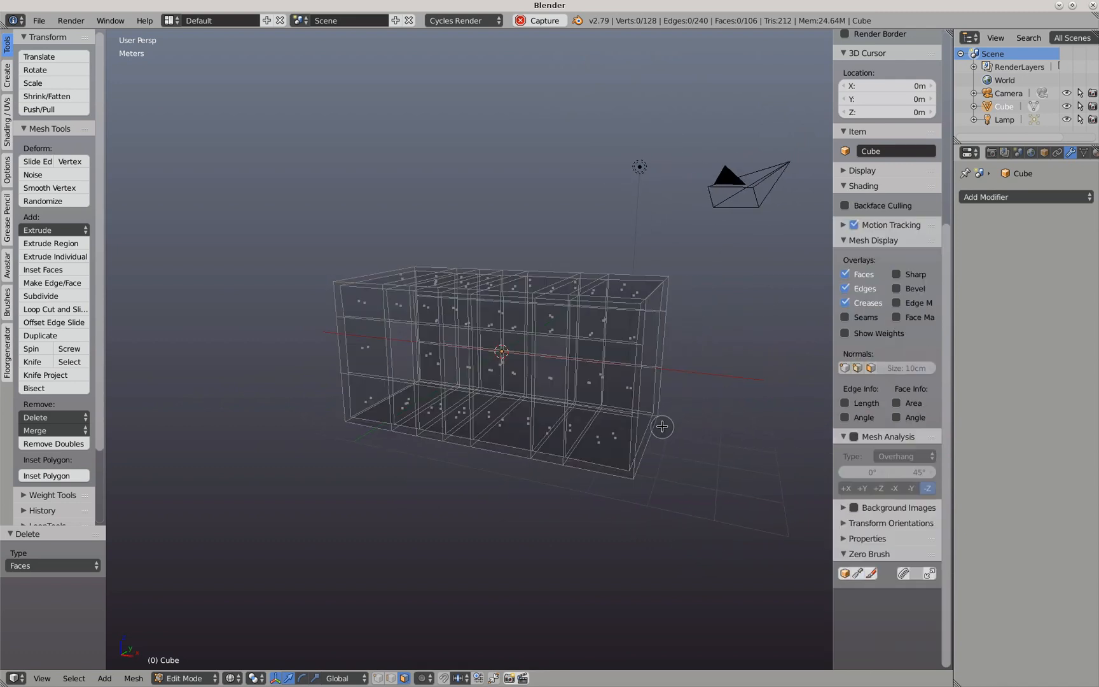
key(KP_1)
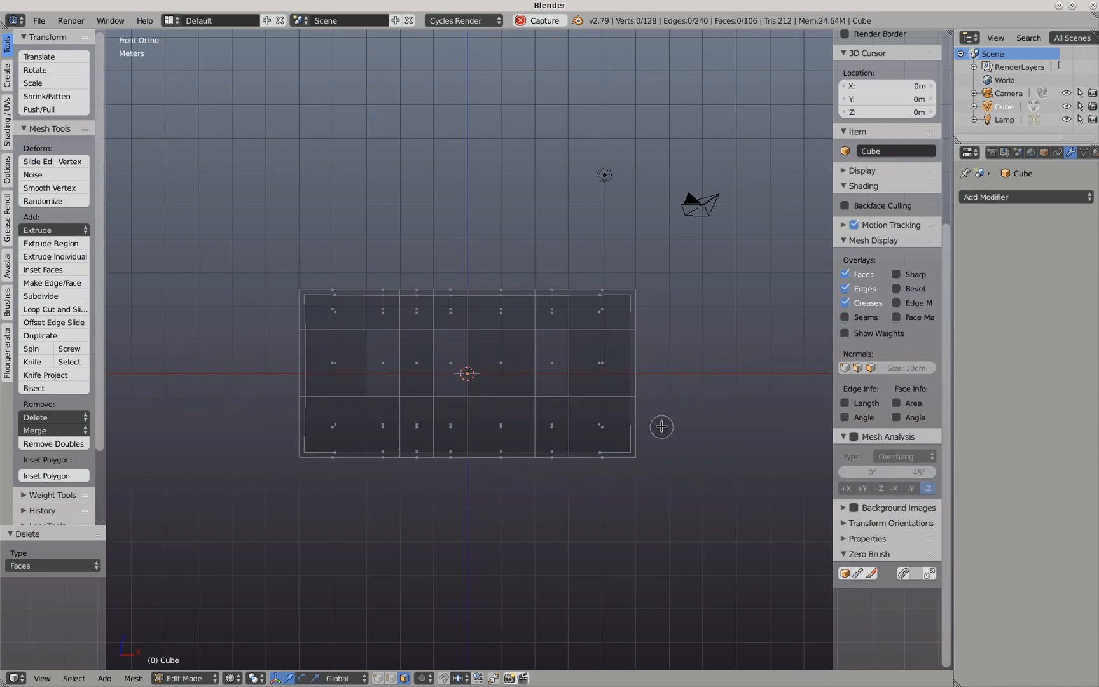
key(ctrl+Tab)
key(1)
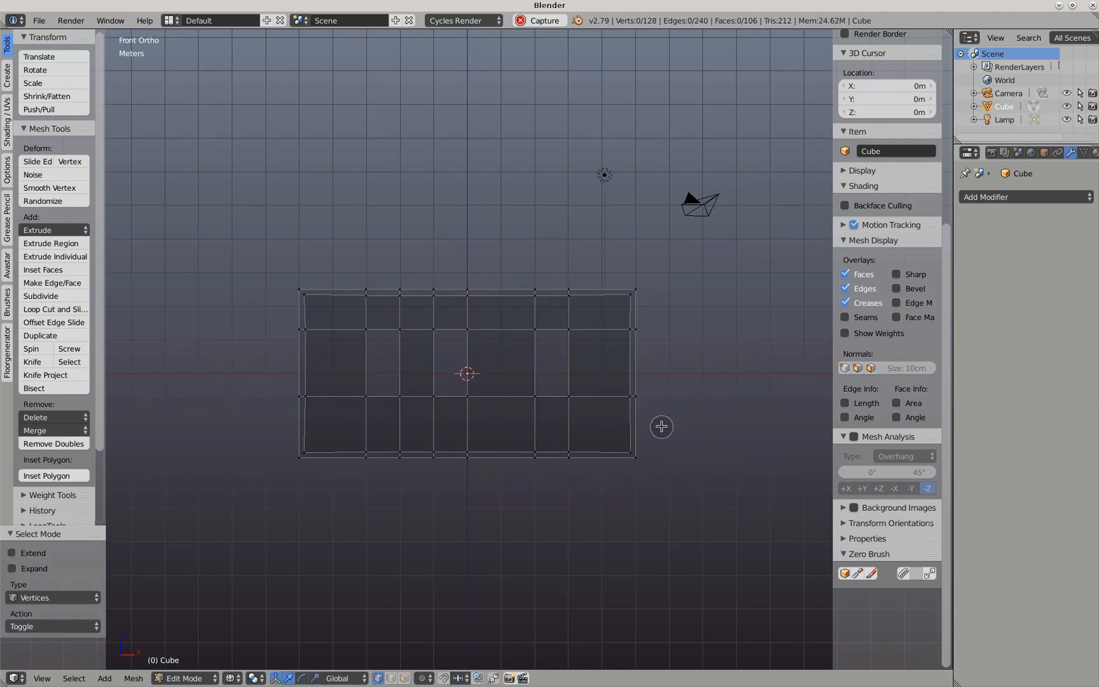
Select all vertices at the +X end and flatten them by scaling to 0 along X
key(b)
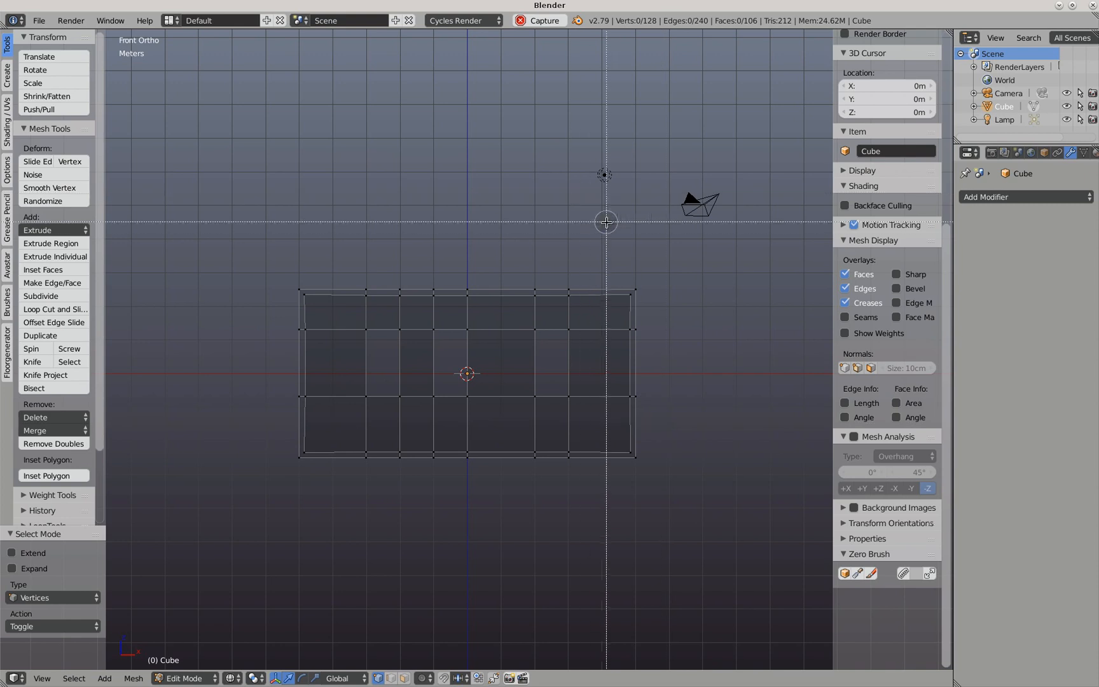
drag(615, 240, 675, 548)
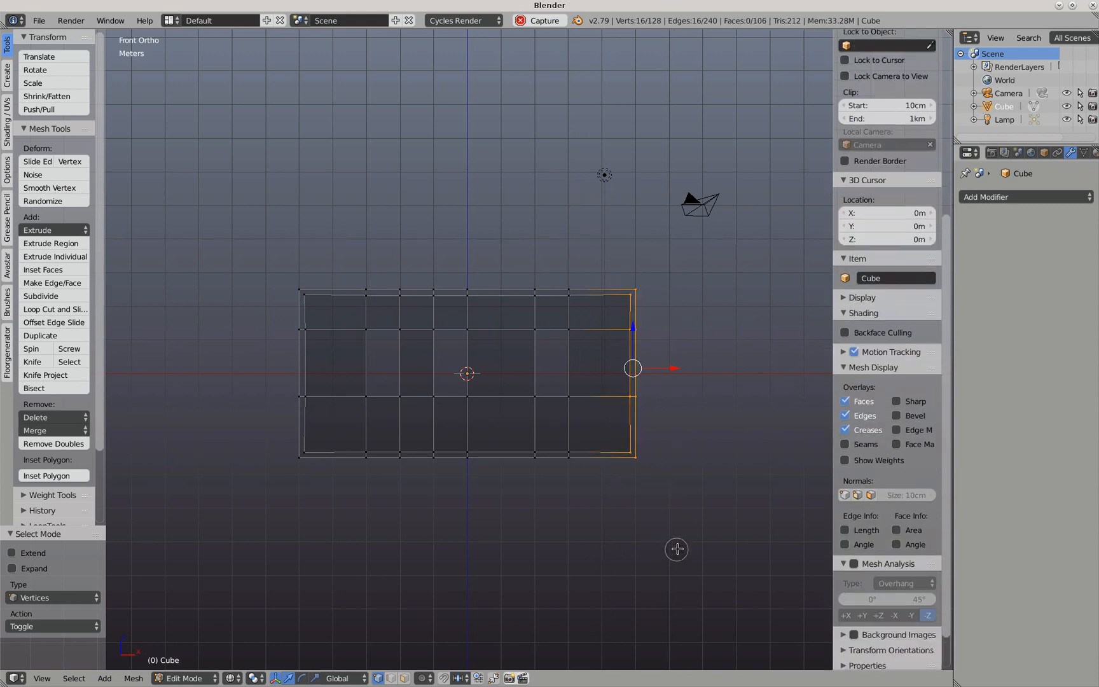
text(sx)
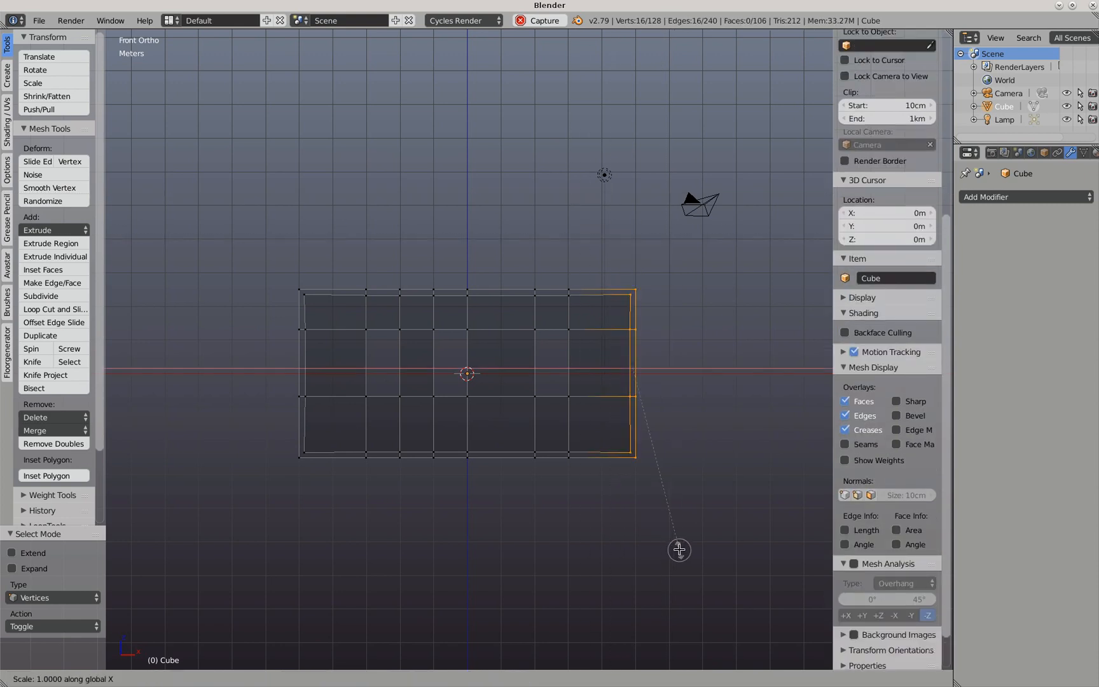
text(0)
key(Return)
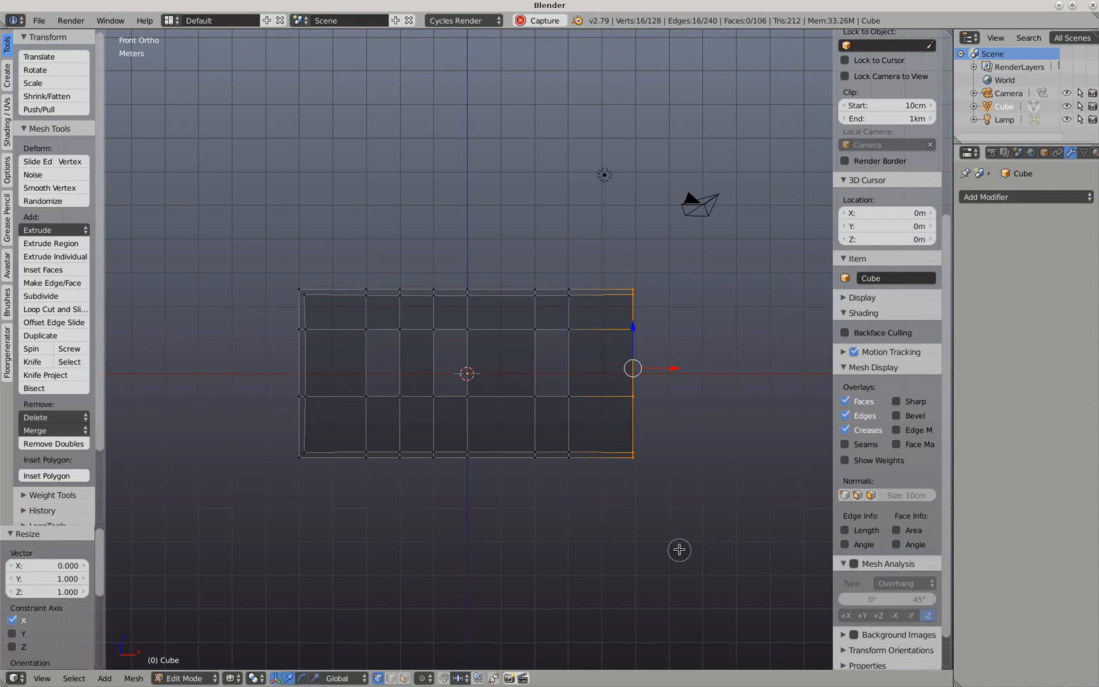
Select only the vertices at the -X end and flatten them by scaling to 0 along X
key(a)
key(b)
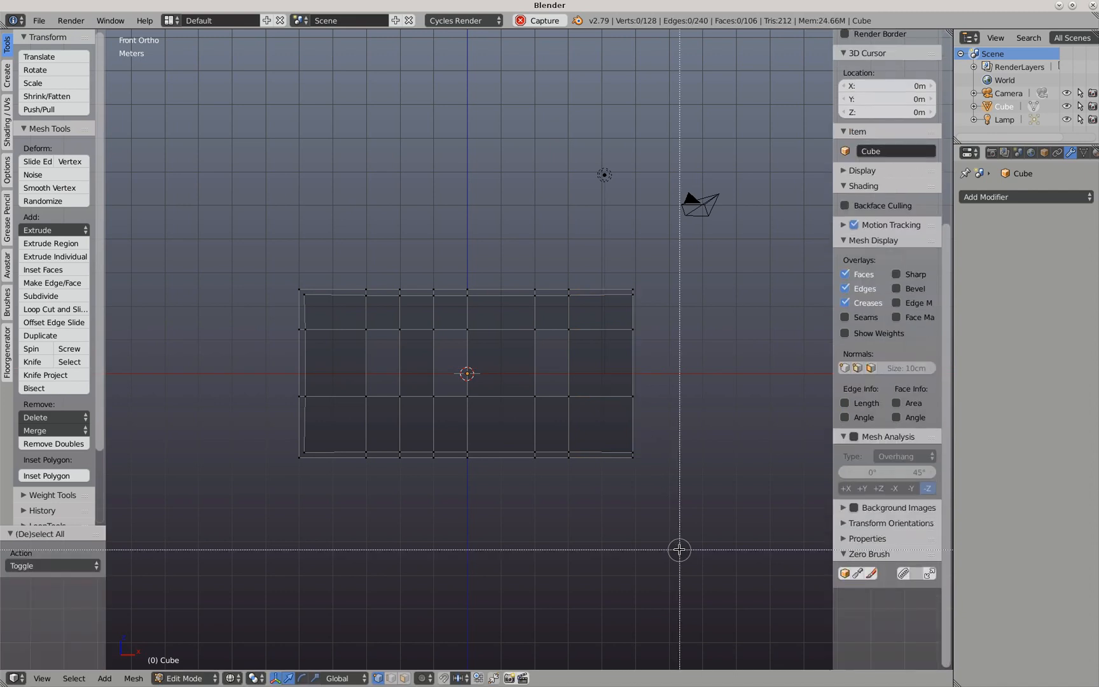
drag(217, 196, 318, 510)
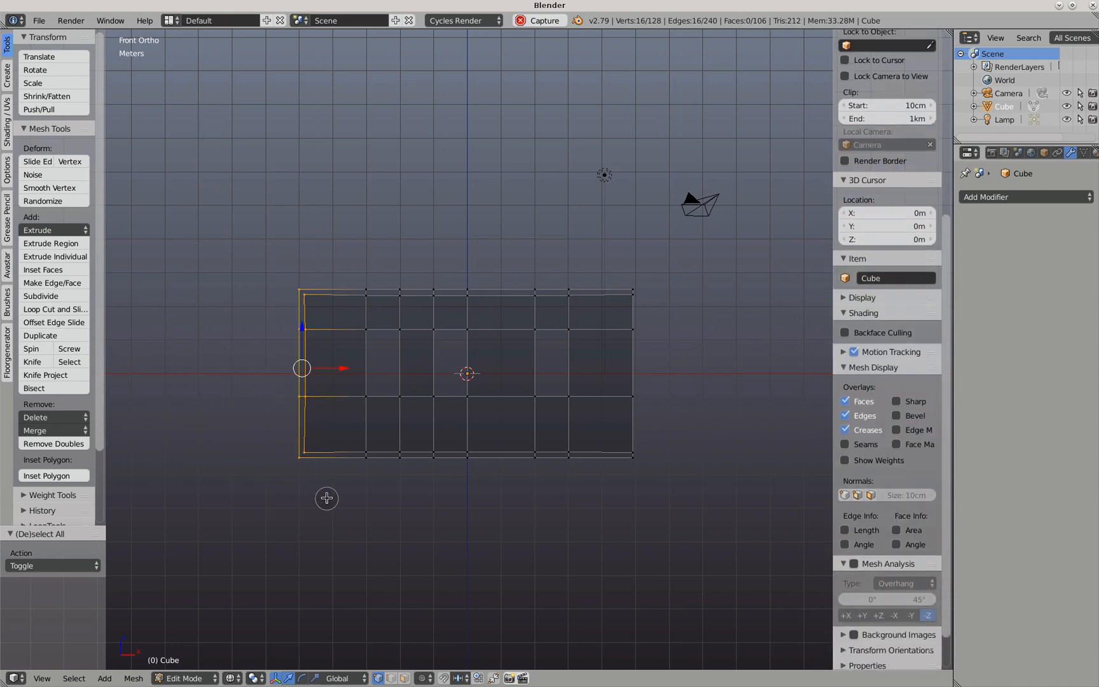
key(s)
key(x)
key(0)
key(Return)
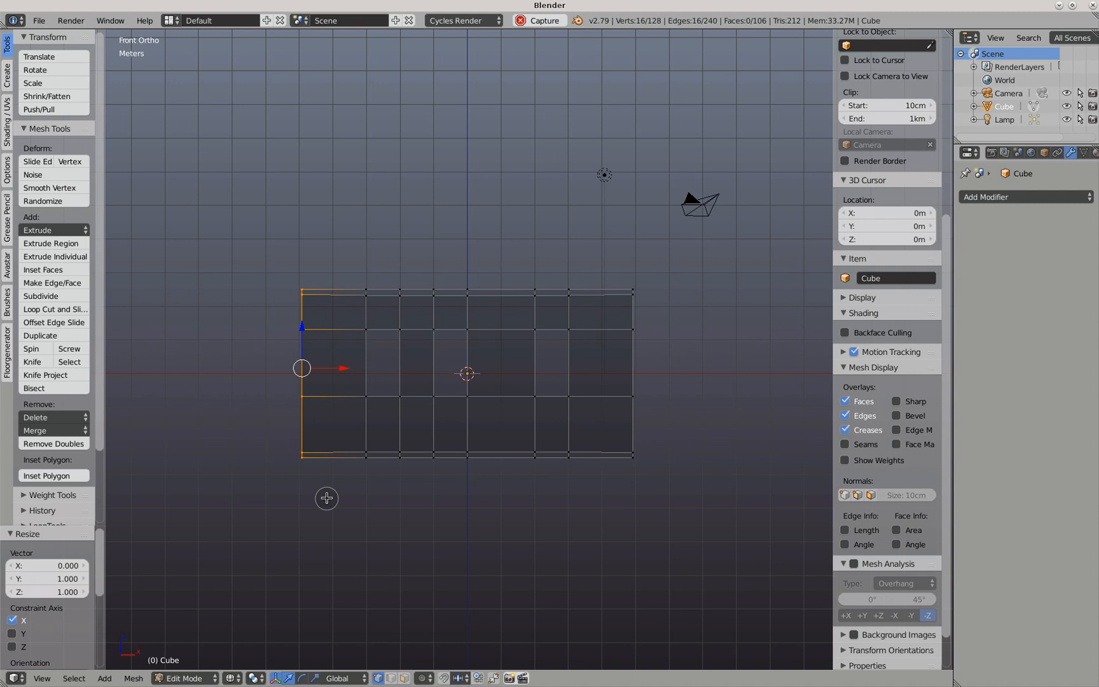
Bridge the inner and outer edge loops at the -X end with LoopTools
key(w)
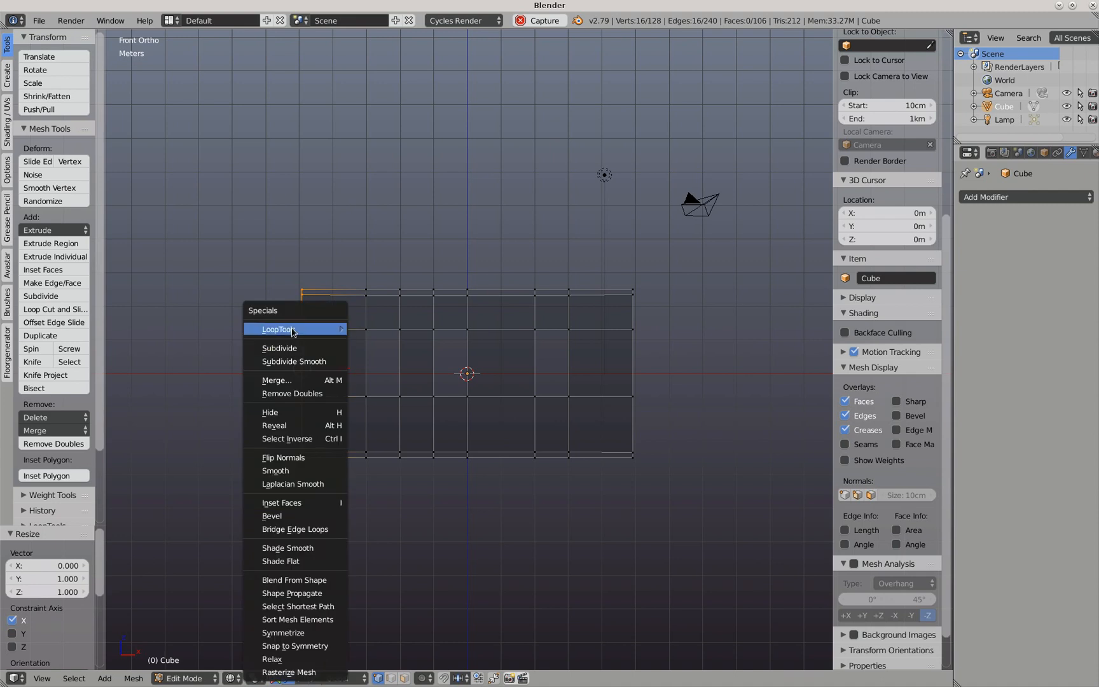
mouse_move(294, 330)
click(377, 329)
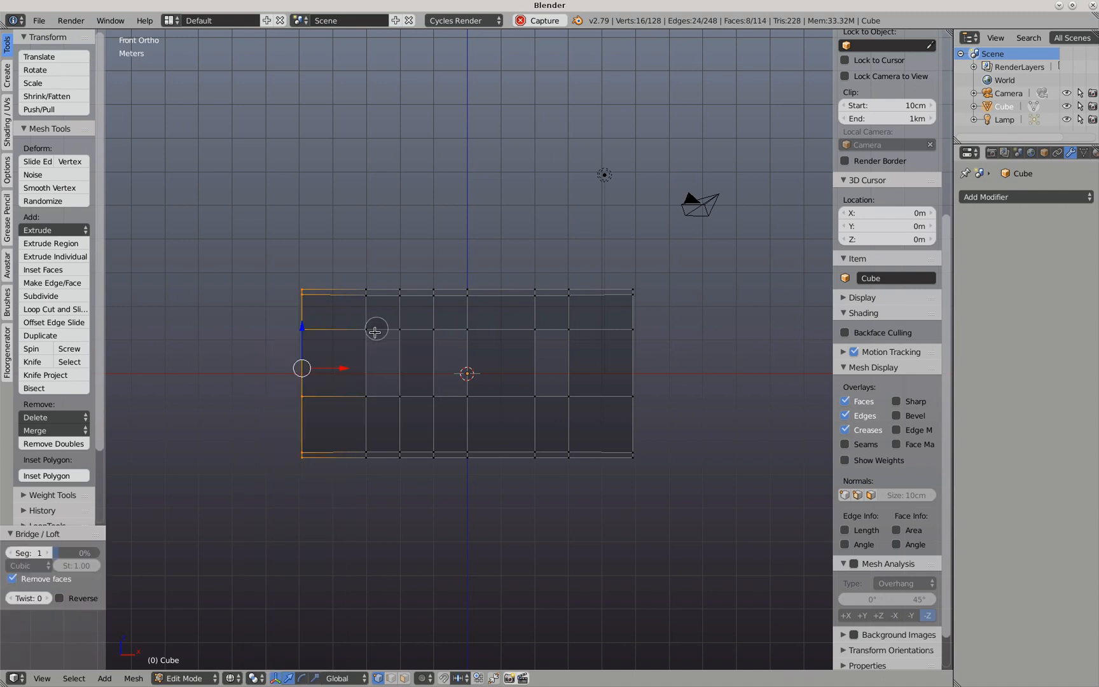
middle_drag(342, 373, 384, 388)
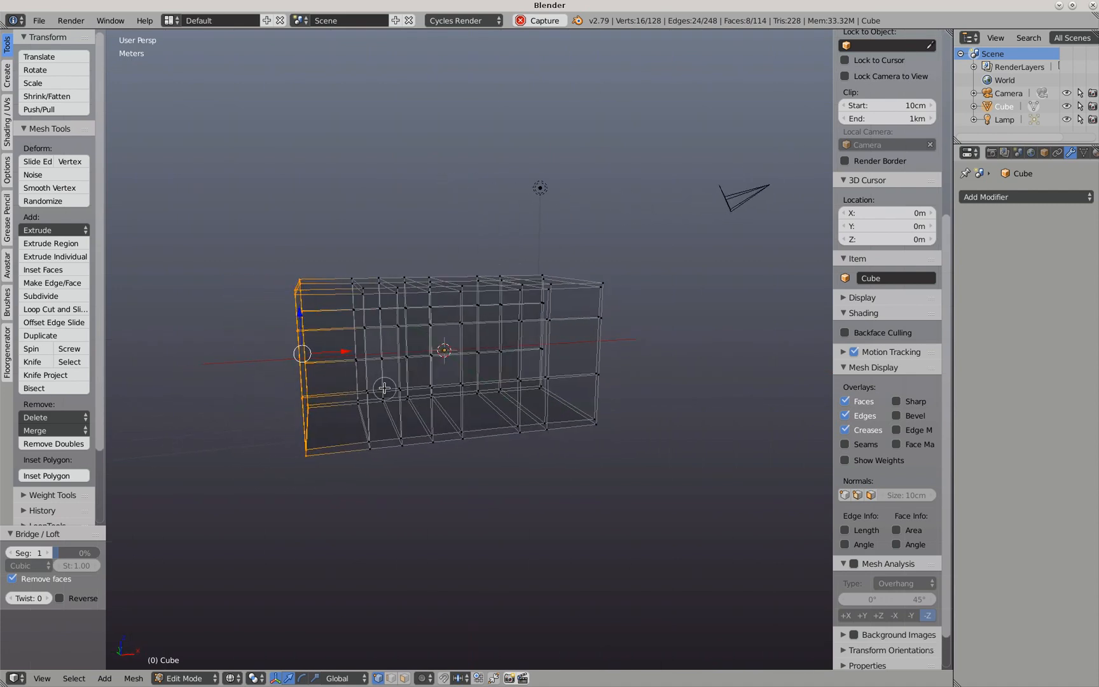
Select only the +X end vertices in front view and bridge their inner and outer edge loops with LoopTools
key(KP_1)
key(a)
key(b)
drag(610, 260, 690, 514)
key(w)
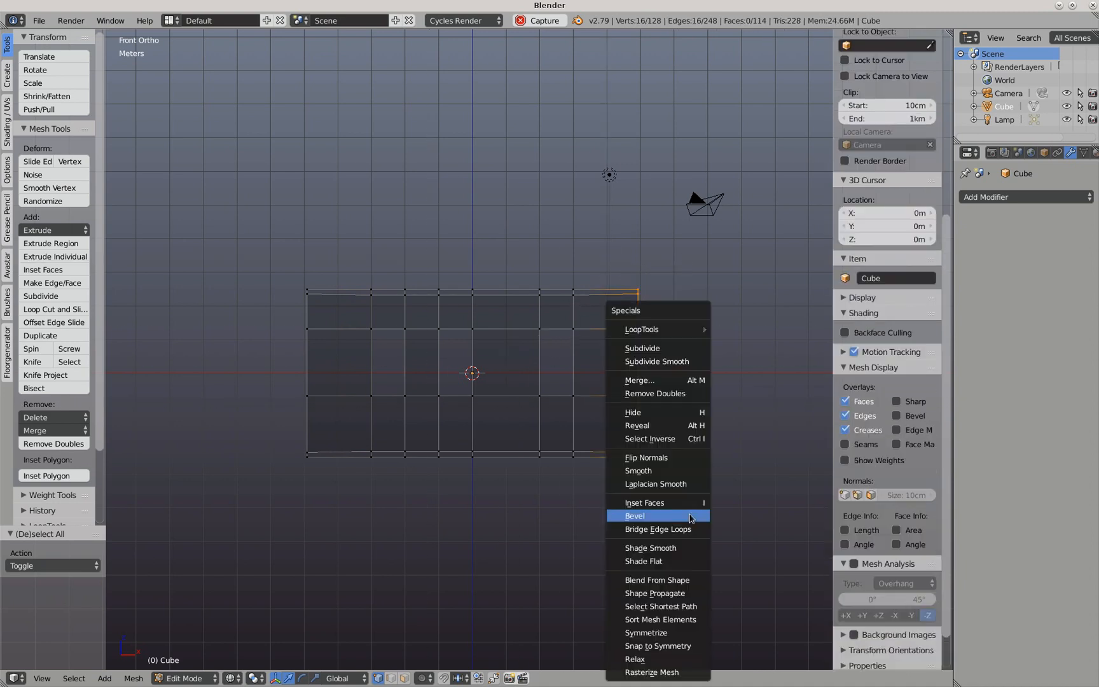
mouse_move(656, 329)
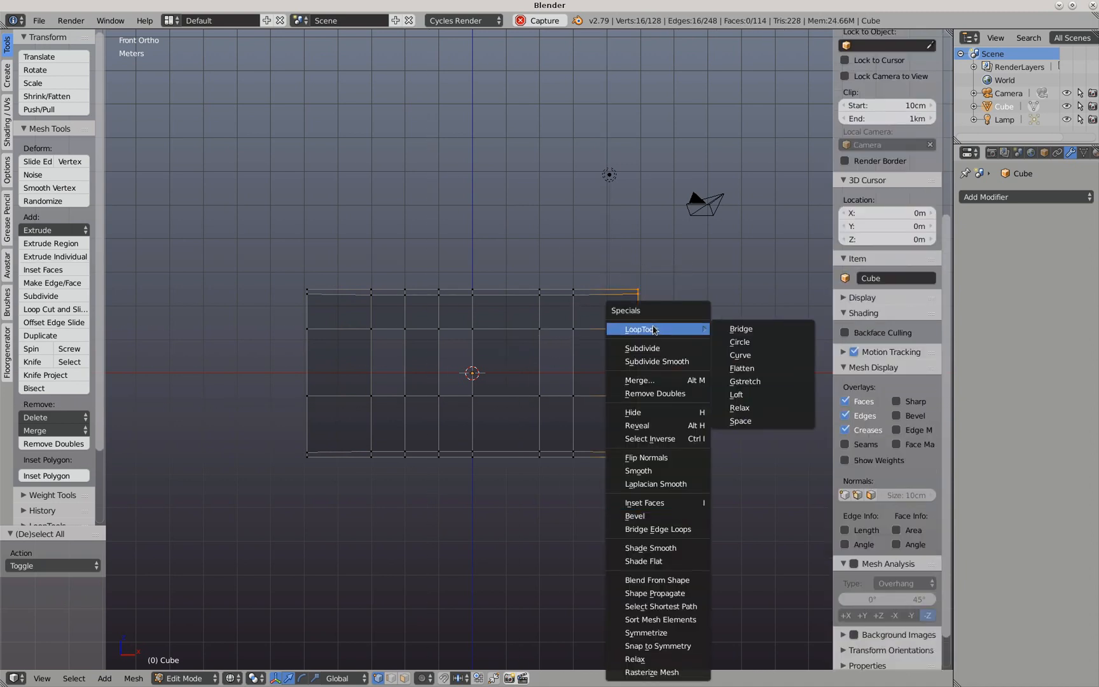
click(755, 328)
scroll(713, 364, up, 3)
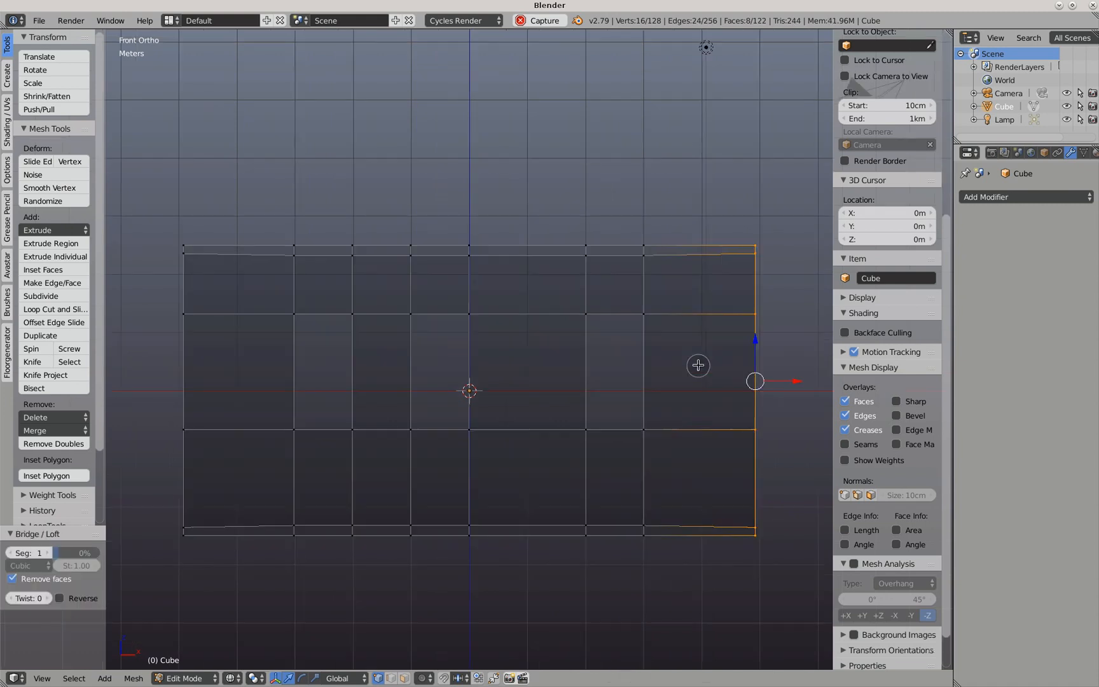
Bridge the inner and outer edge loops around the wall opening nearest the +X end with LoopTools
key(a)
middle_drag(698, 365, 657, 410)
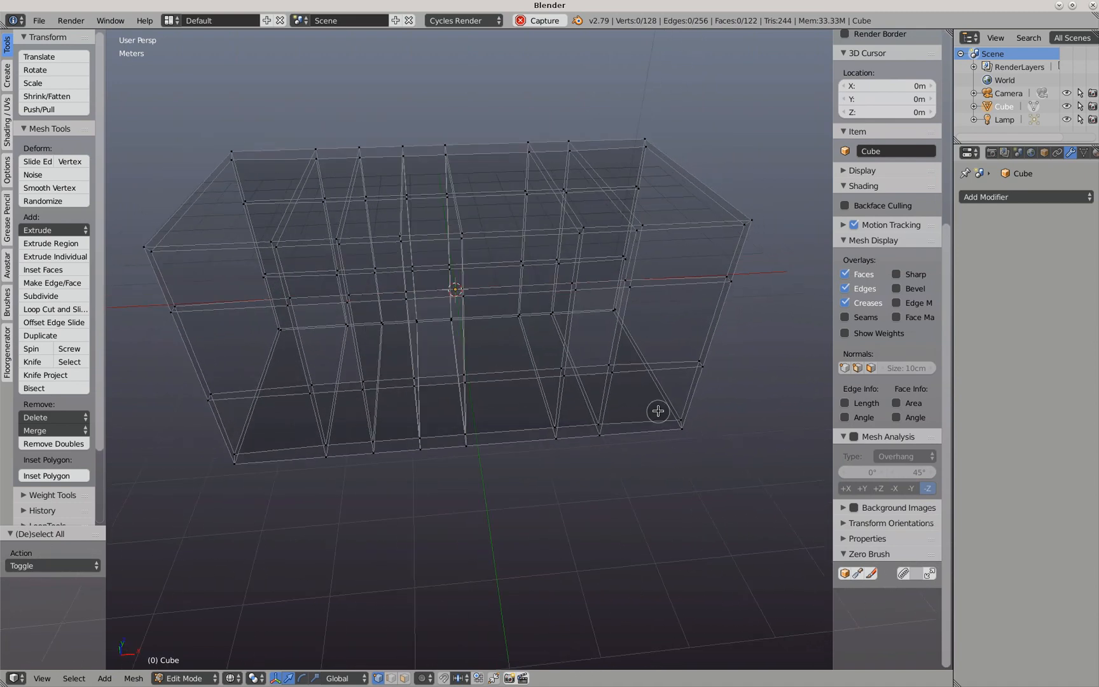
scroll(658, 407, up, 3)
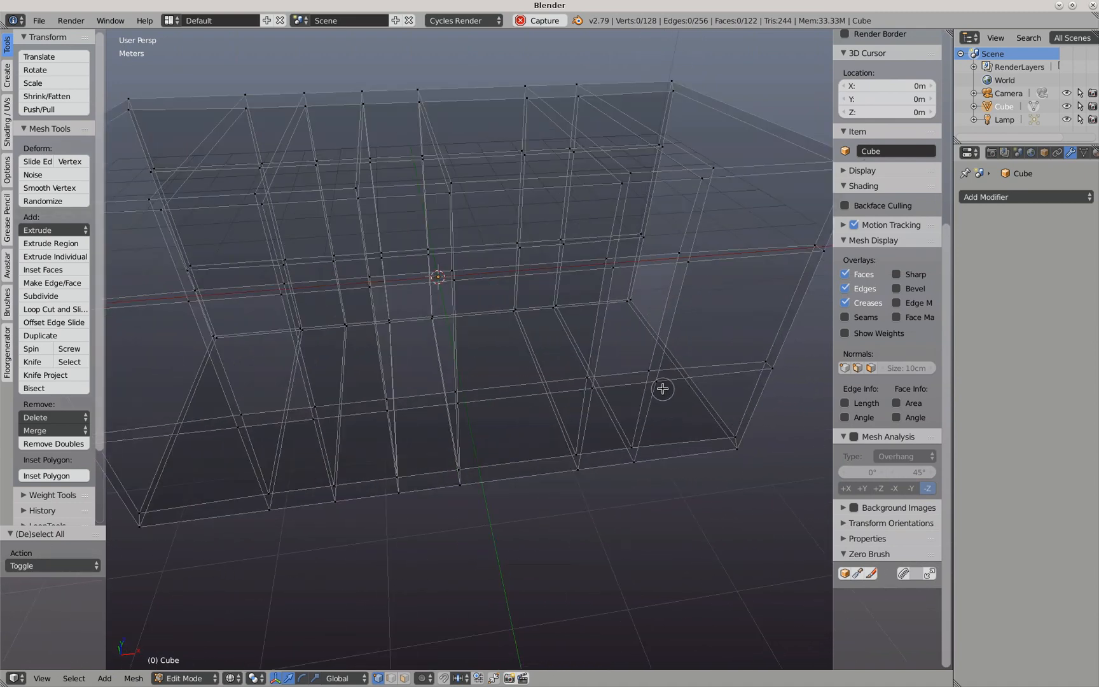
alt+right_click(666, 345)
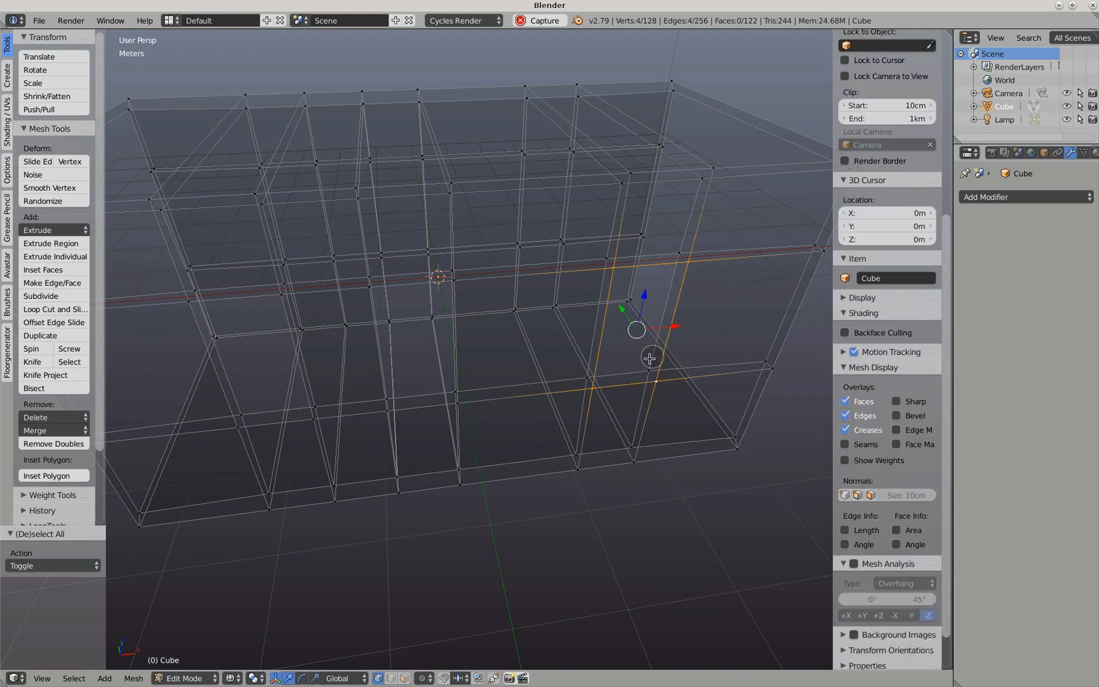
alt+shift+right_click(629, 370)
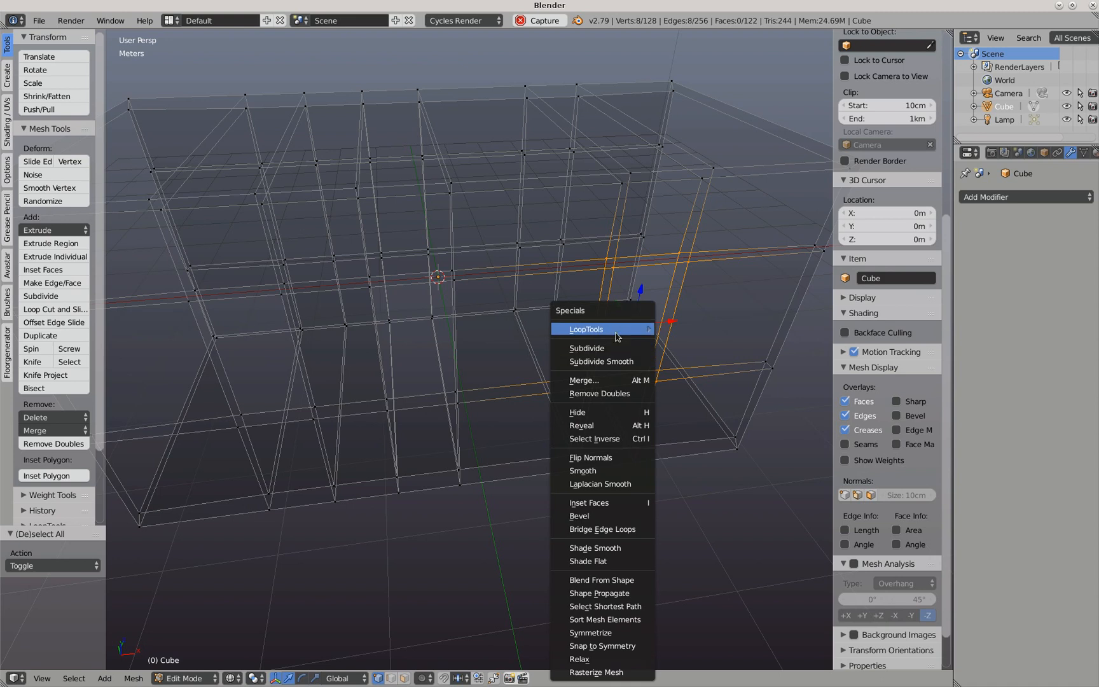
mouse_move(615, 329)
click(672, 327)
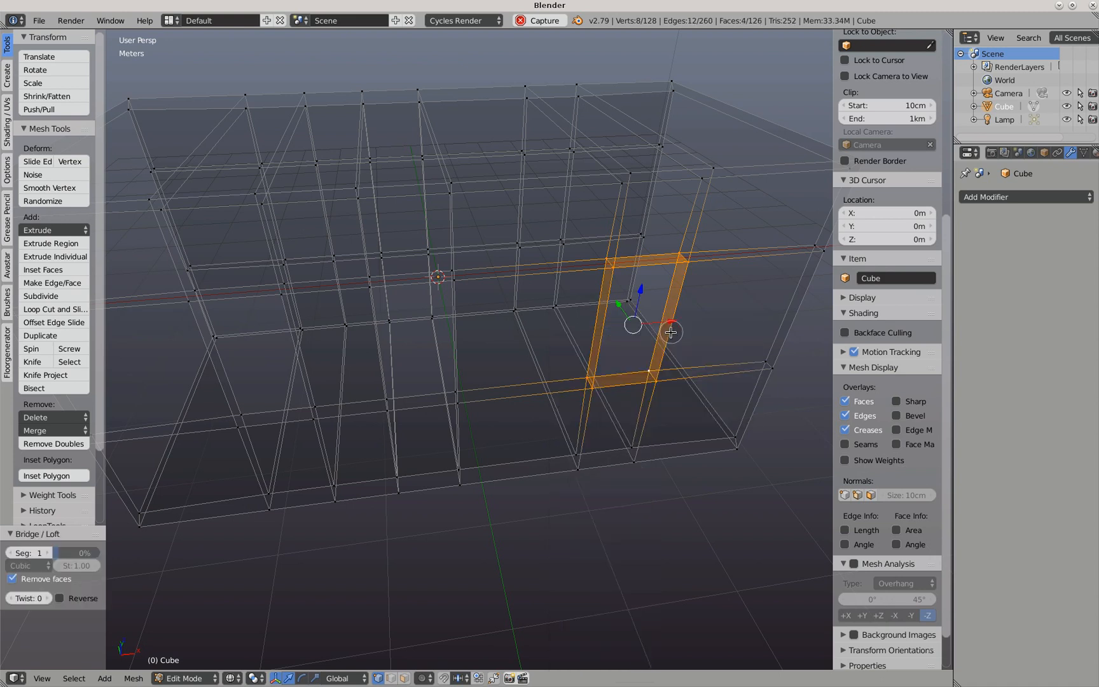
Select only the inner and outer edge loops of the middle wall opening and bridge them with LoopTools
key(a)
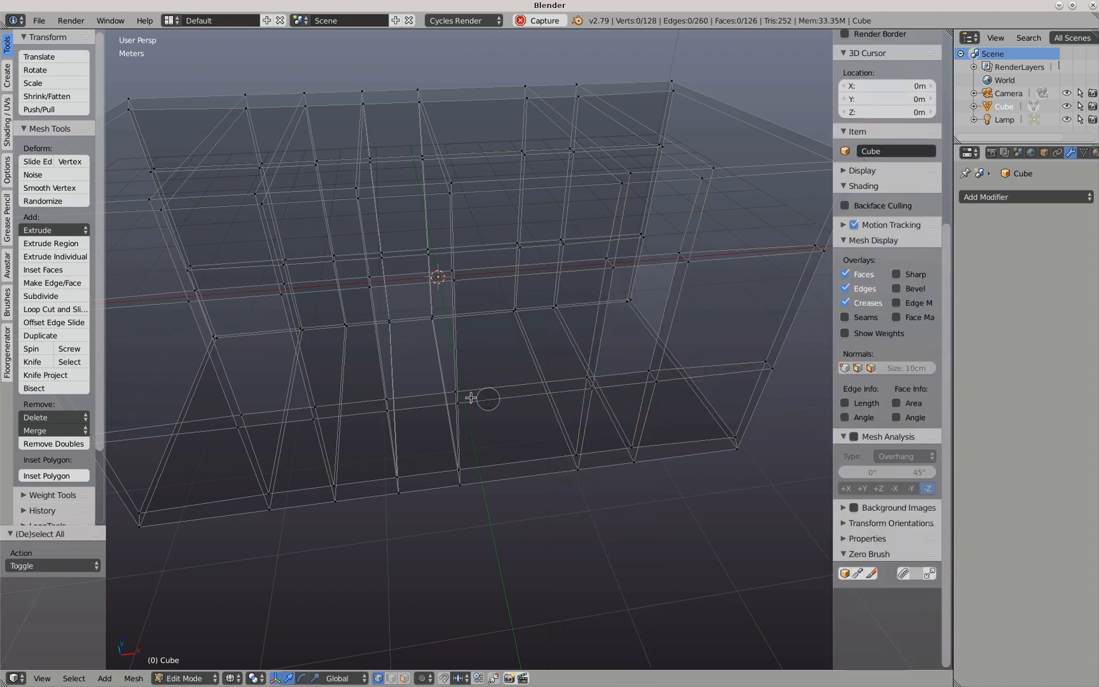
alt+right_click(427, 393)
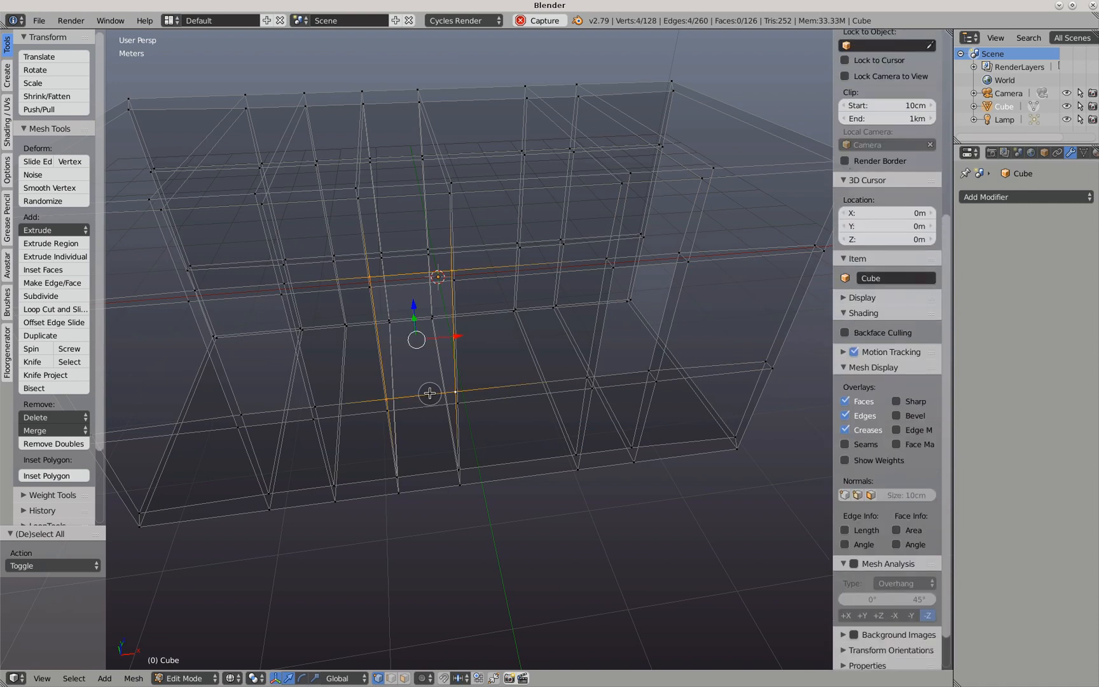
alt+shift+right_click(430, 405)
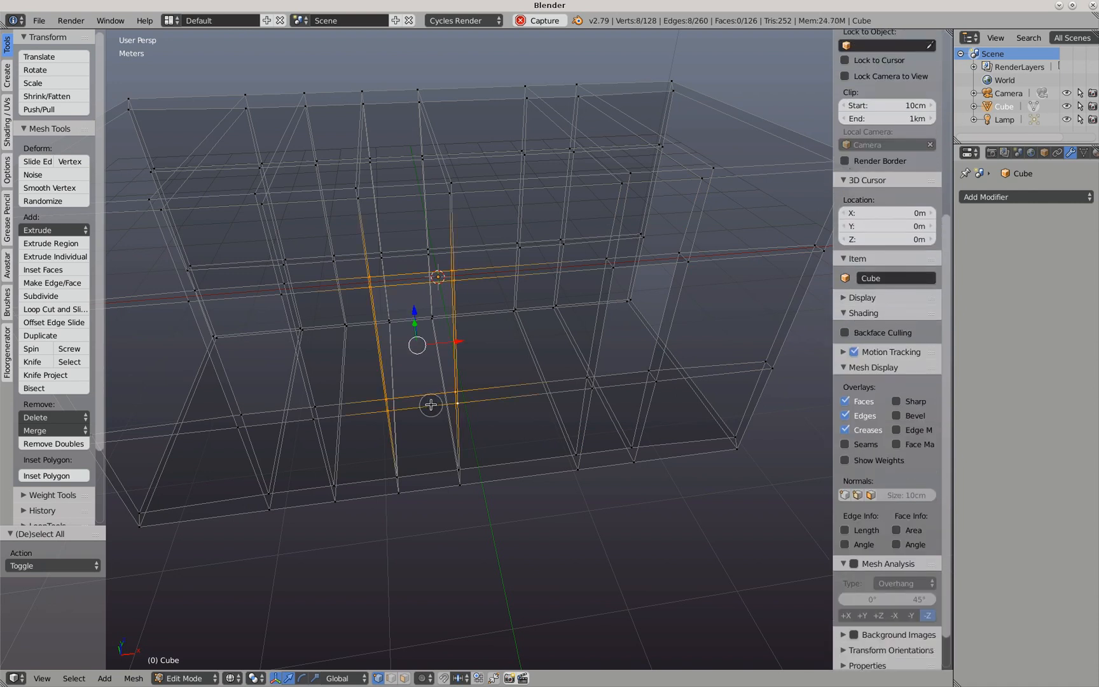
key(w)
mouse_move(397, 330)
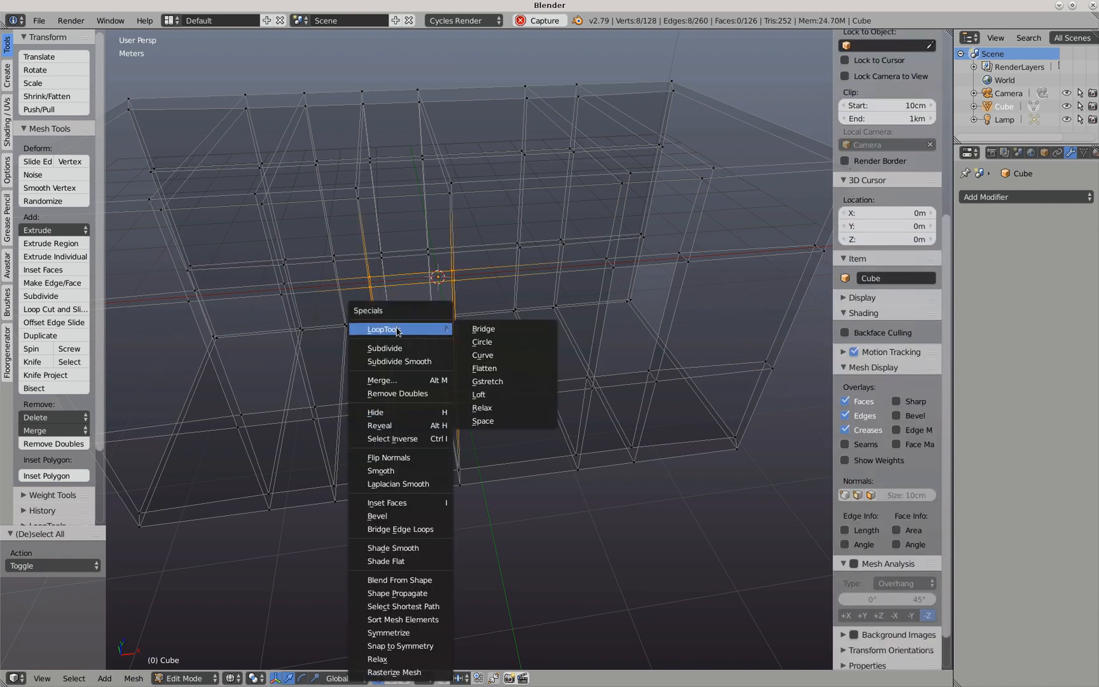
click(486, 328)
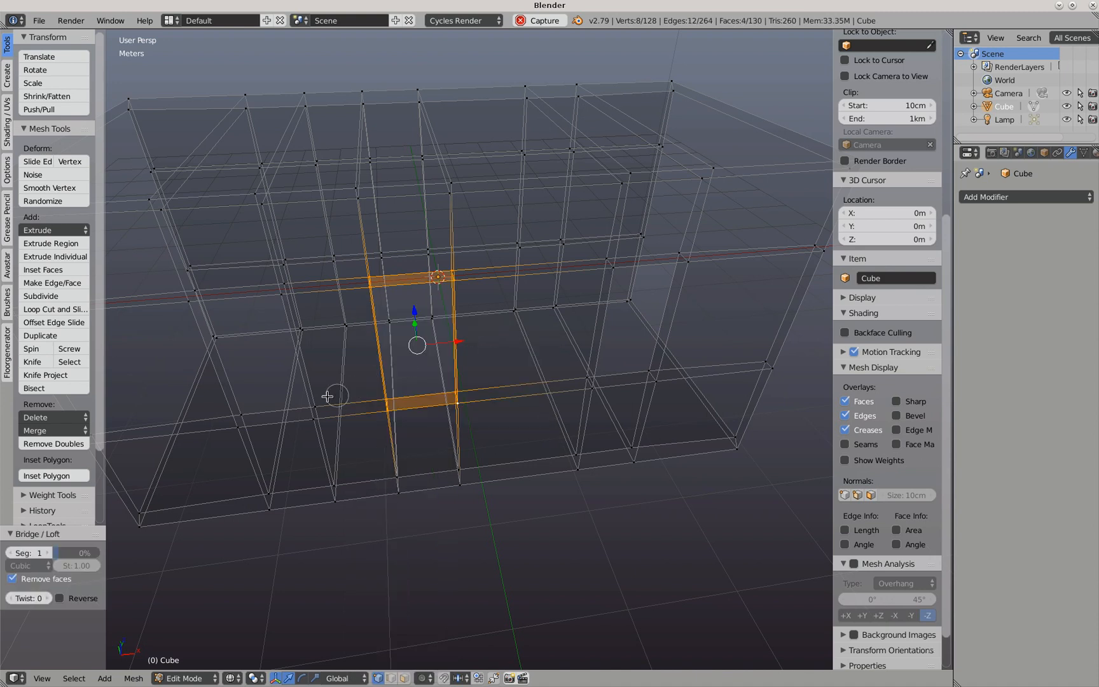
right_click(275, 419)
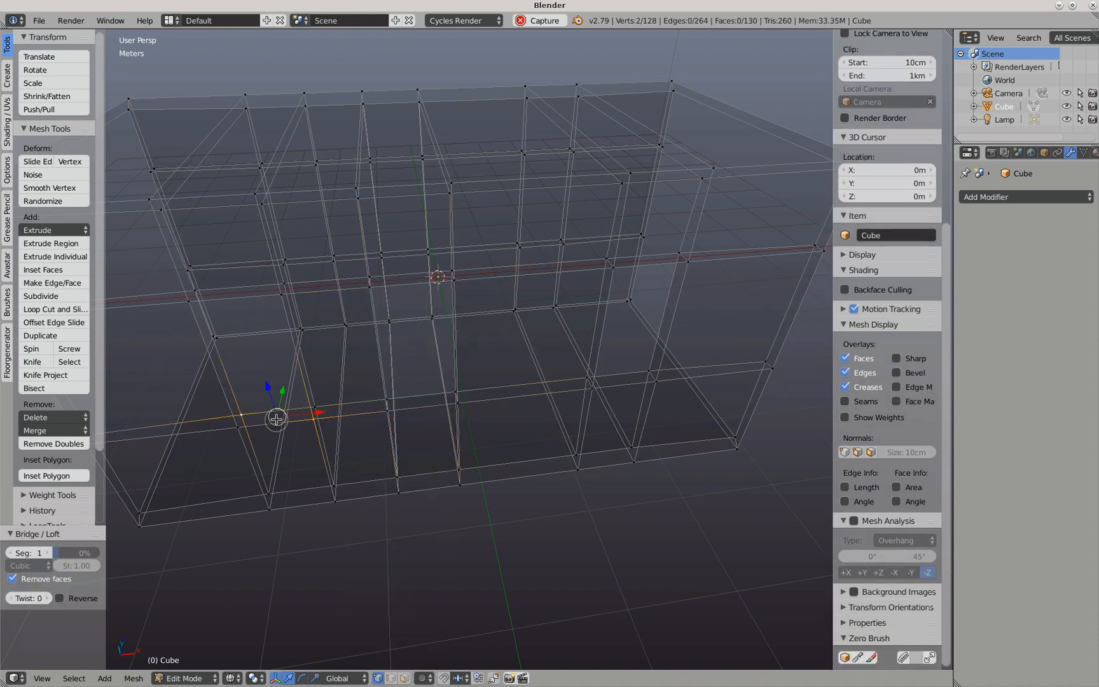
shift+right_click(276, 424)
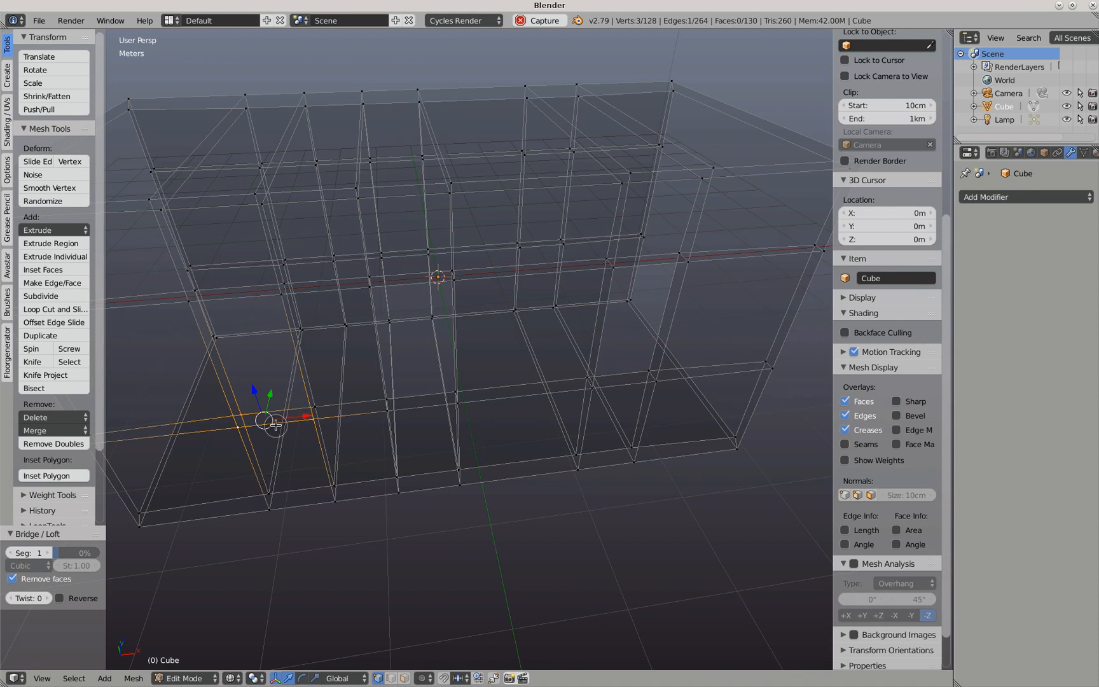
right_click(275, 425)
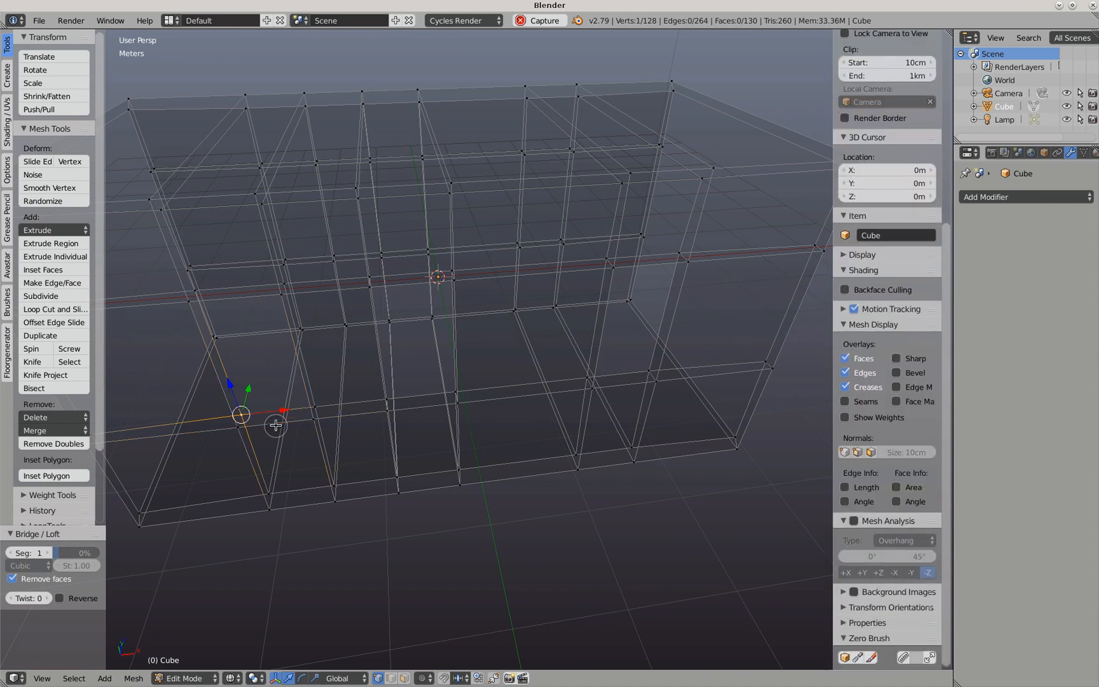
key(a)
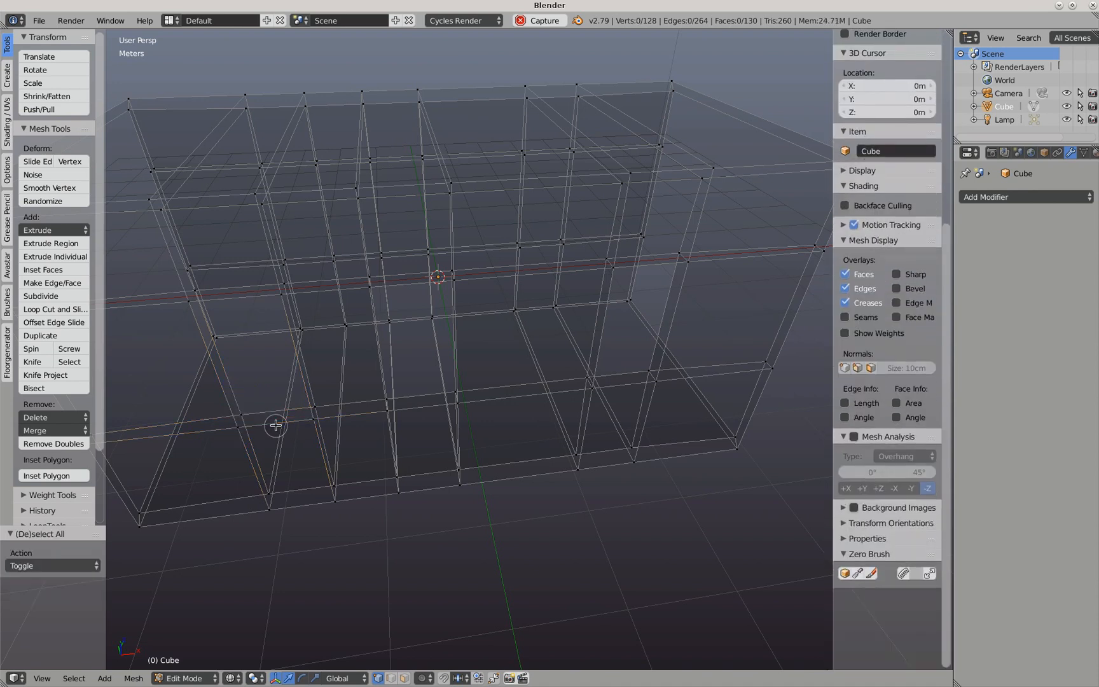
Bridge the inner and outer edge loops around the wall opening nearest the -X end with LoopTools
alt+right_click(264, 422)
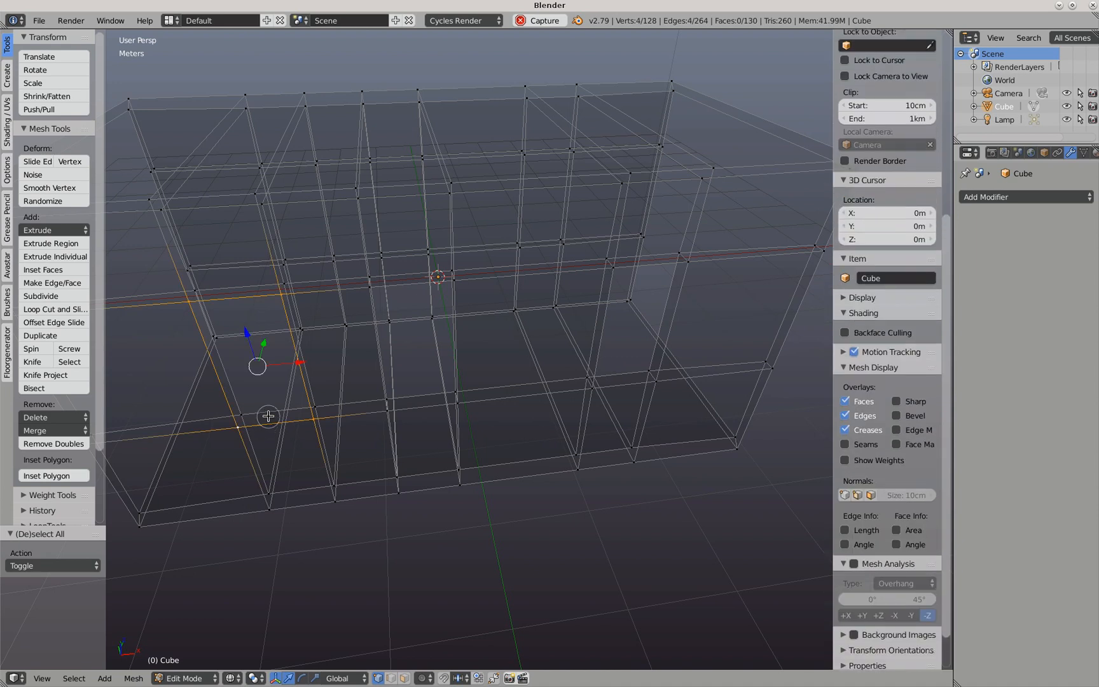
alt+shift+right_click(262, 413)
key(w)
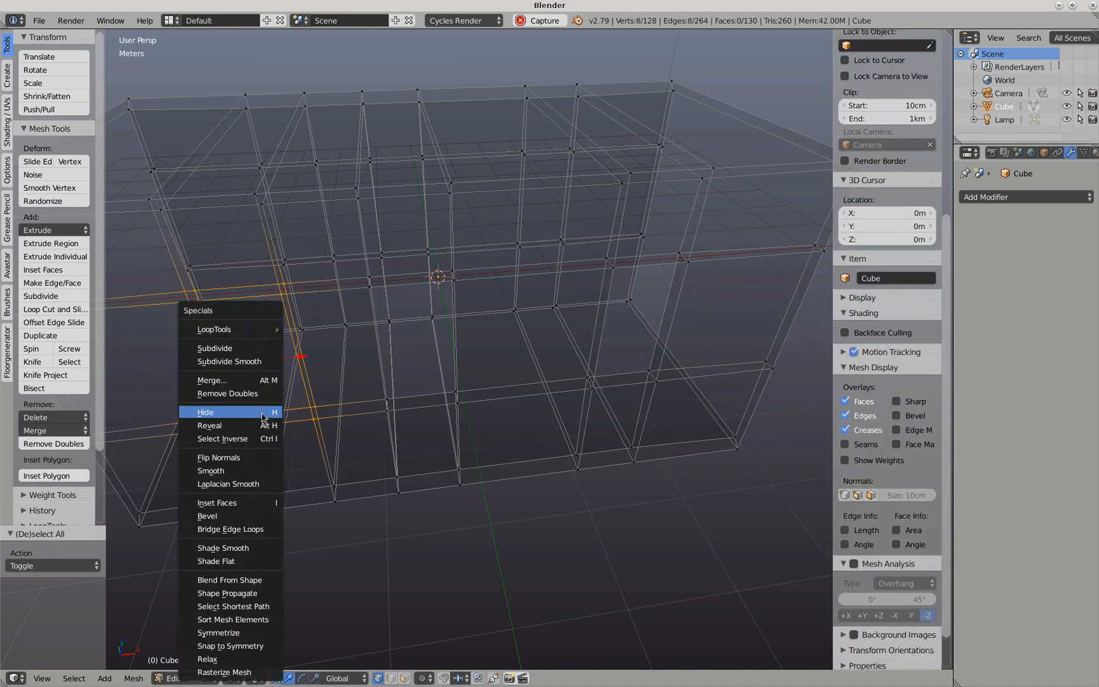
mouse_move(243, 331)
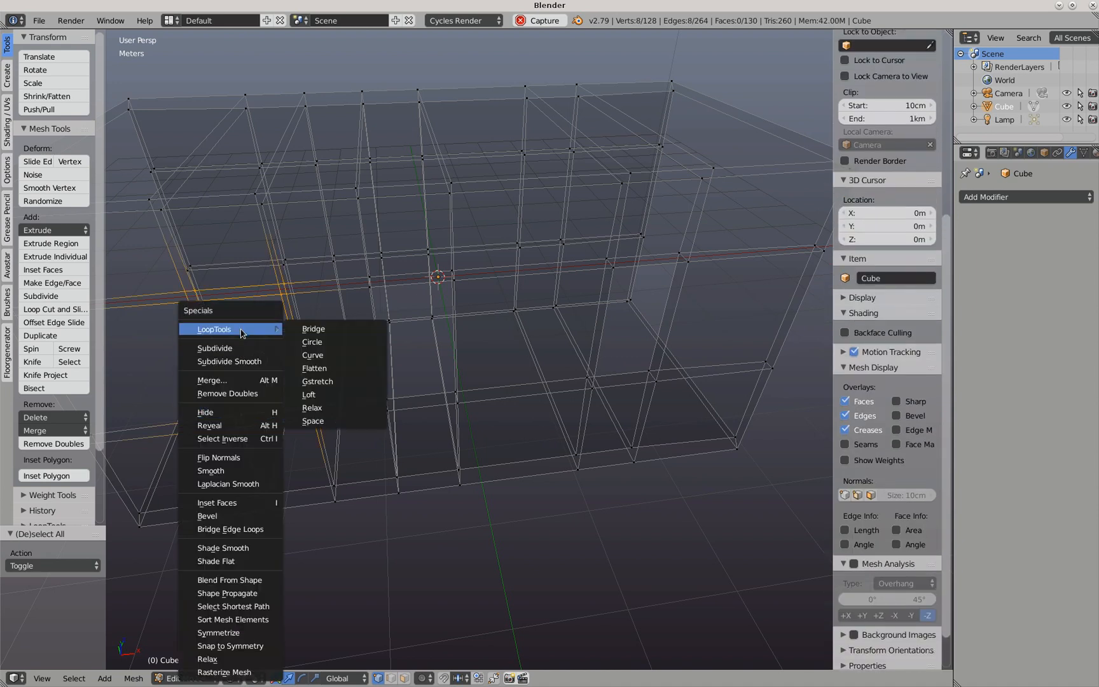
click(304, 328)
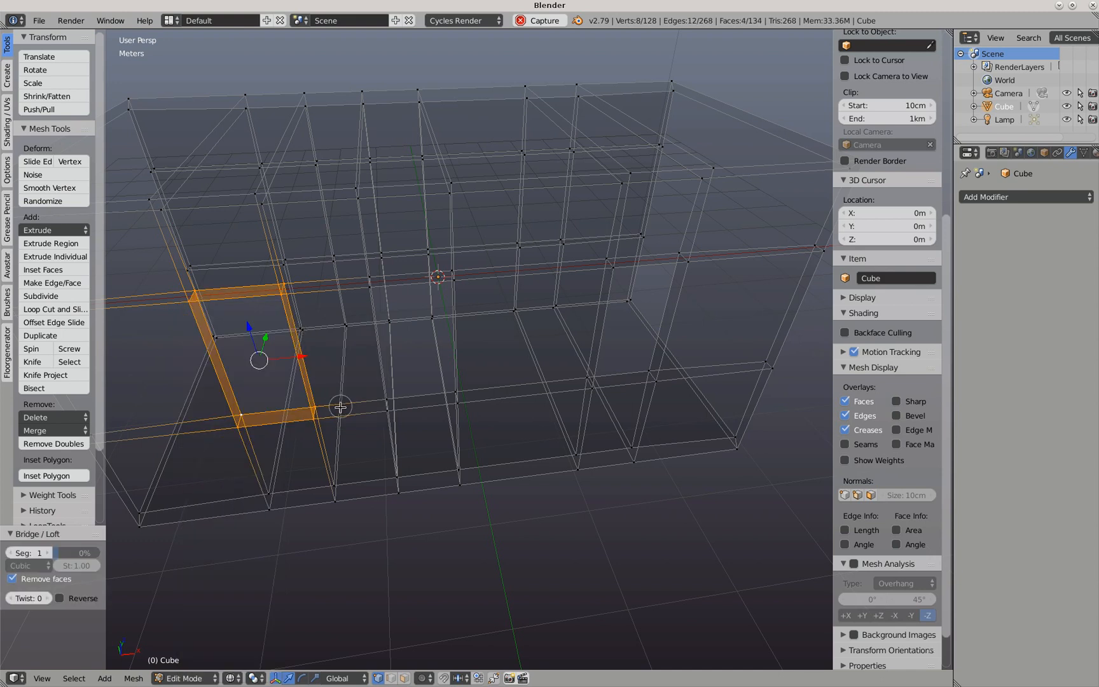
Switch the viewport to Solid shading, clear the selection and inspect the bridged openings and the open end
key(z)
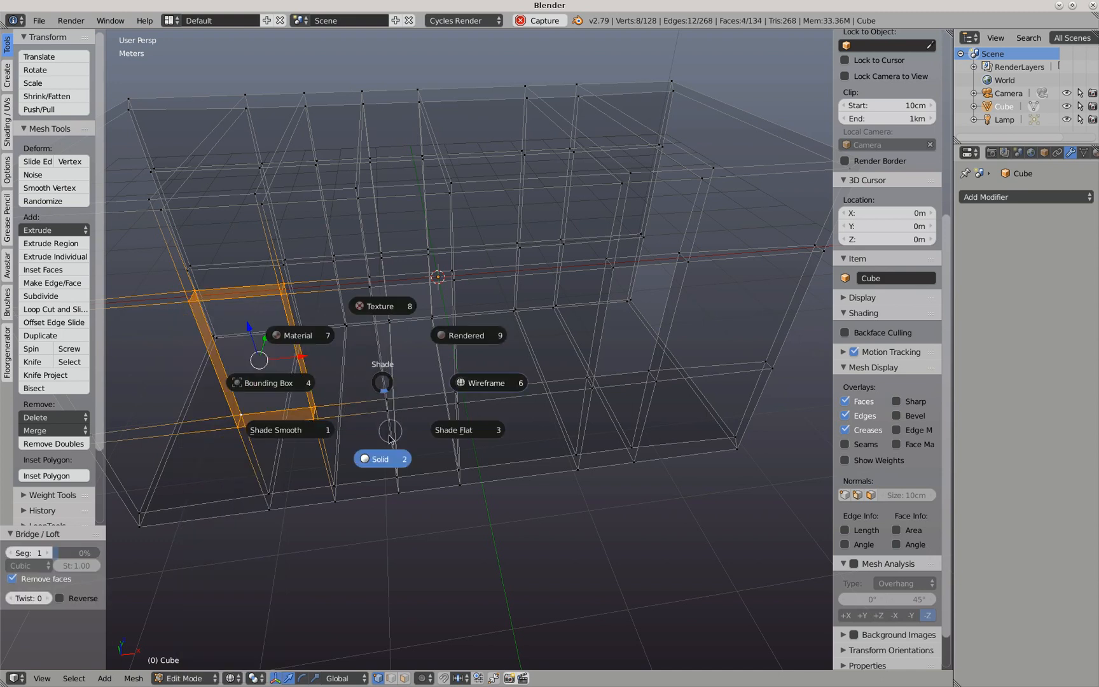
click(385, 461)
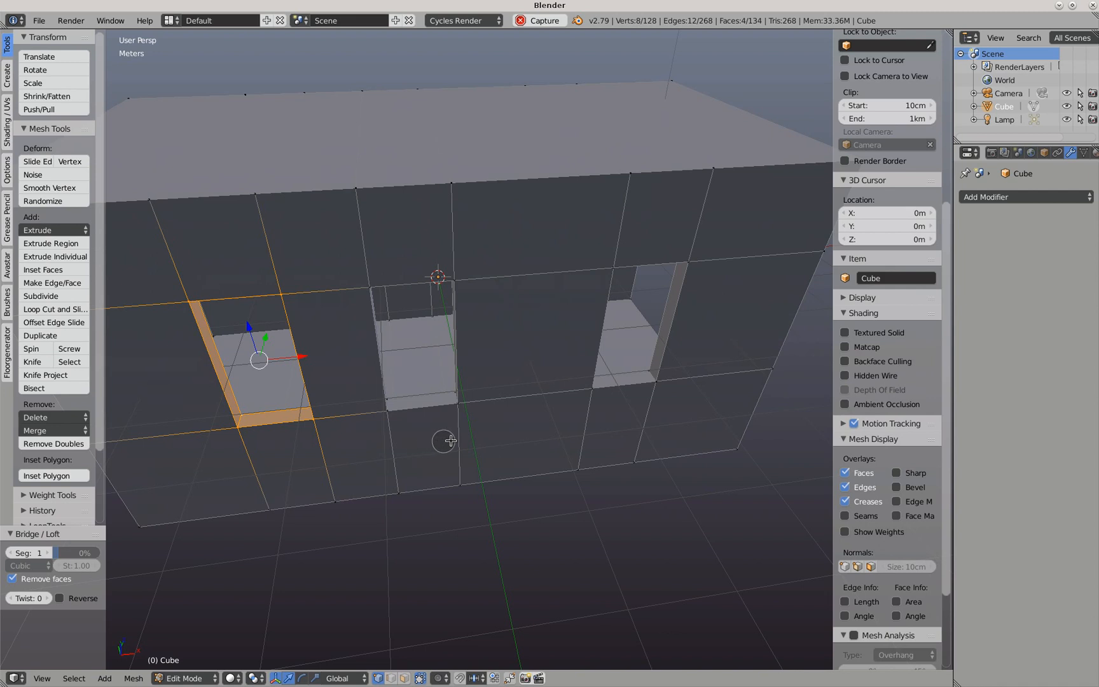
key(a)
middle_drag(483, 432, 417, 446)
scroll(593, 382, down, 2)
Select the whole mesh and recalculate its normals to face outside
key(a)
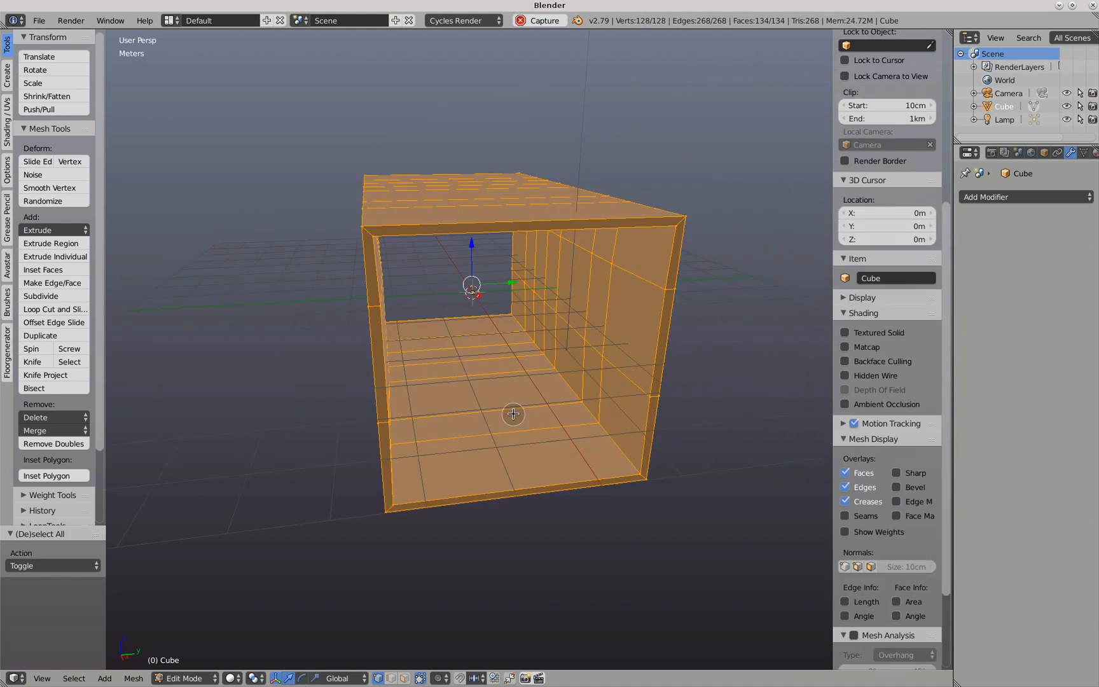
key(ctrl+n)
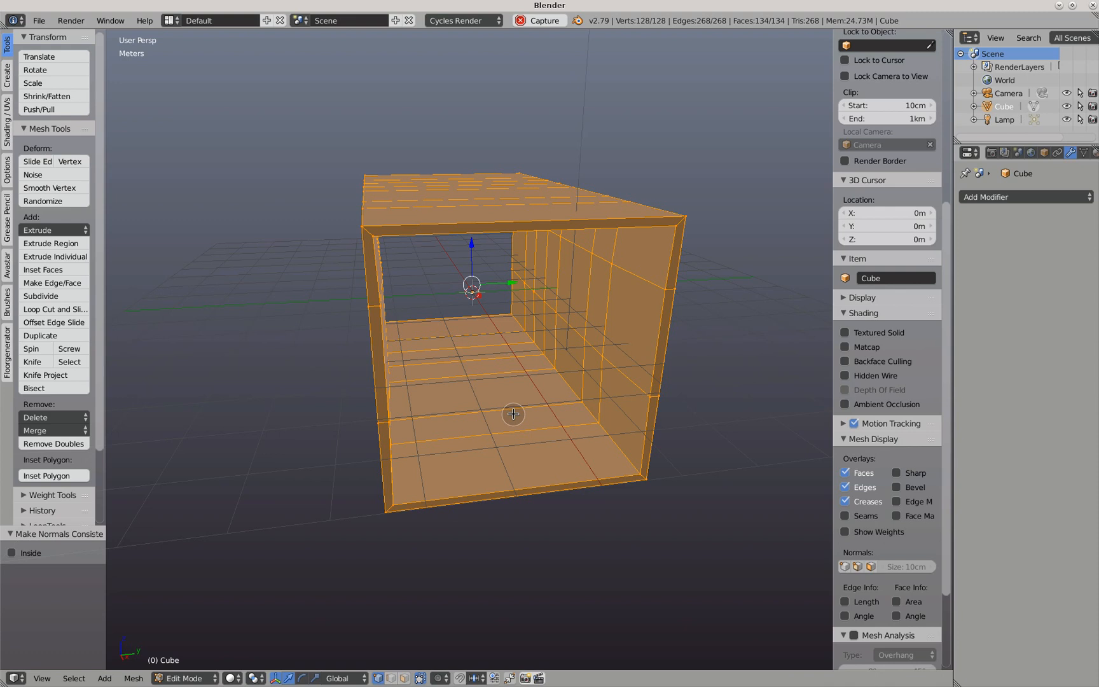
scroll(513, 419, up, 2)
scroll(510, 418, down, 2)
Move the entire building mesh up 3 m along the Z axis
mouse_move(510, 417)
middle_down()
mouse_move(500, 394)
mouse_move(494, 410)
middle_up()
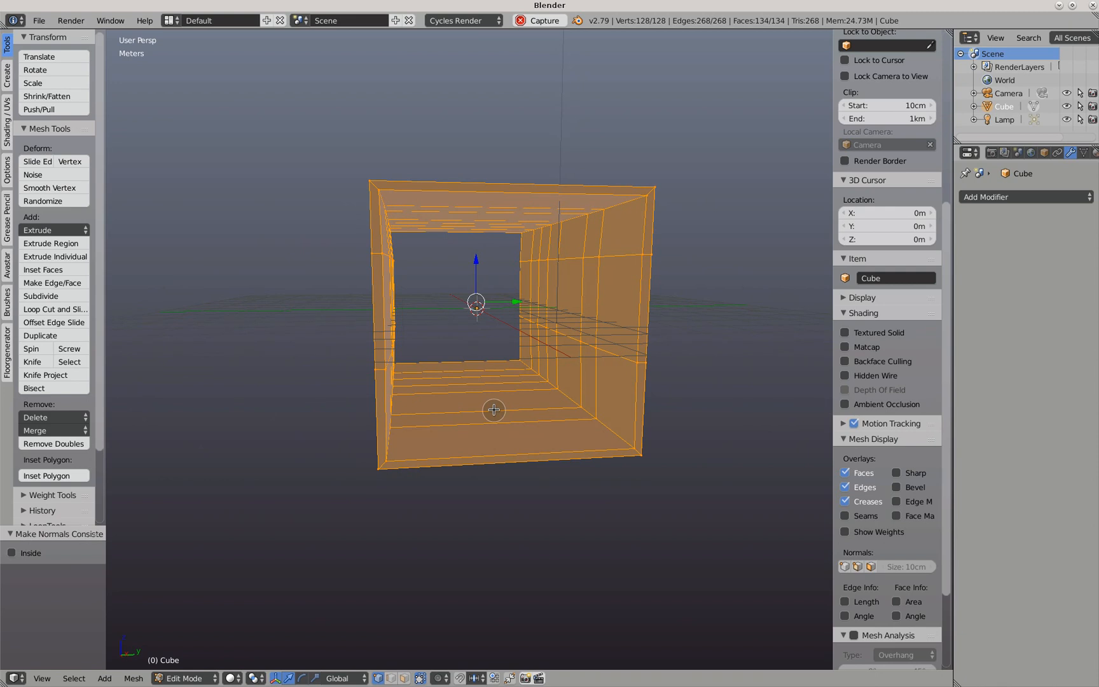
key(g)
key(z)
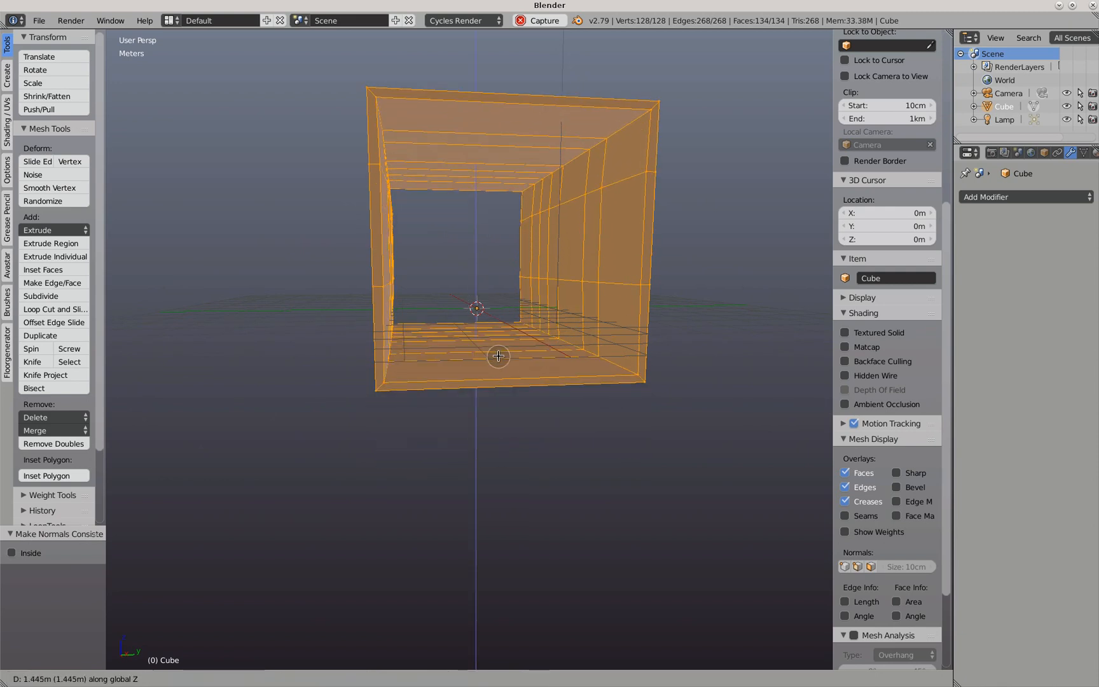
click(507, 298)
middle_drag(502, 304, 512, 401)
scroll(490, 314, down, 3)
scroll(521, 322, down, 1)
scroll(515, 399, up, 2)
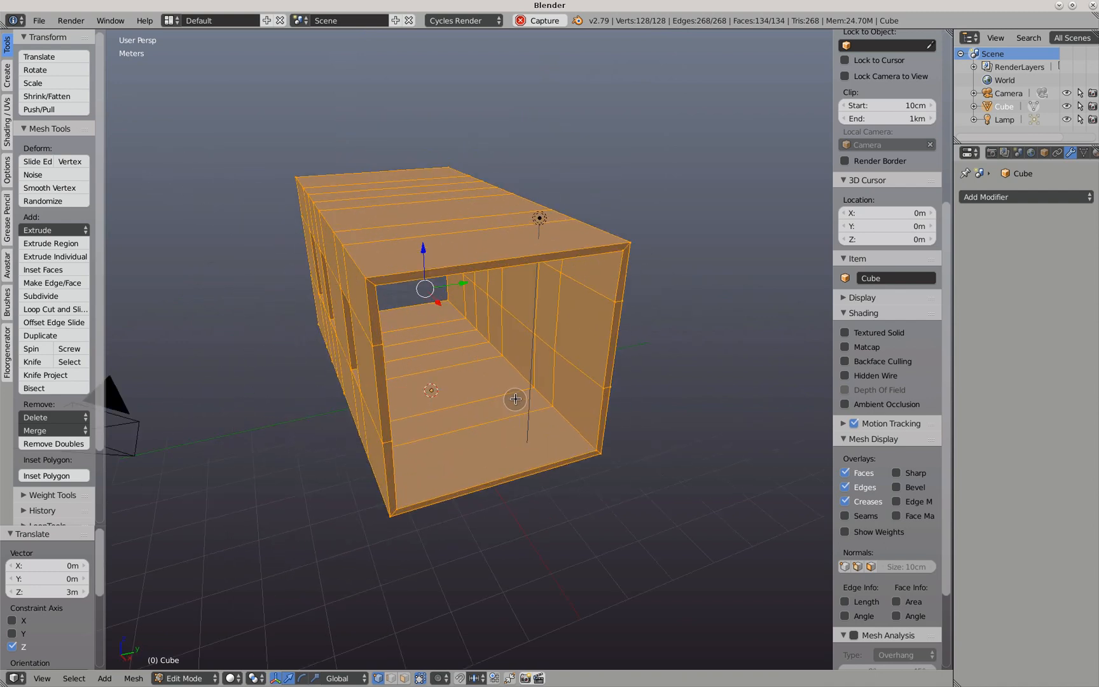
Preview the building shell in Rendered viewport shading, then return to Solid shading
click(232, 677)
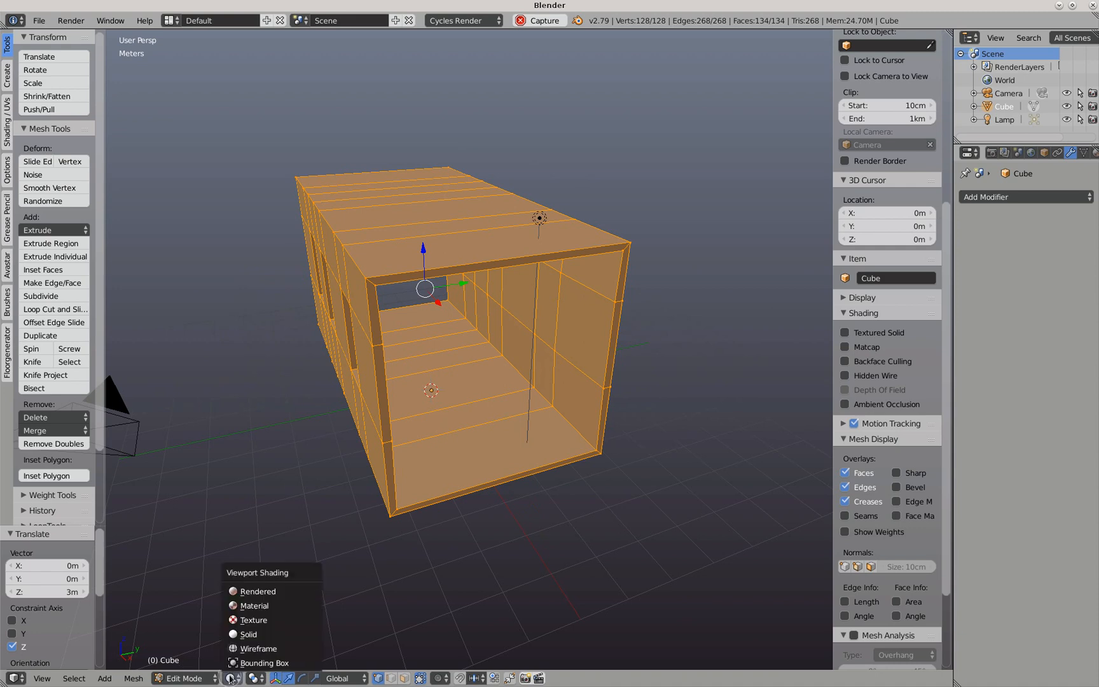
click(250, 591)
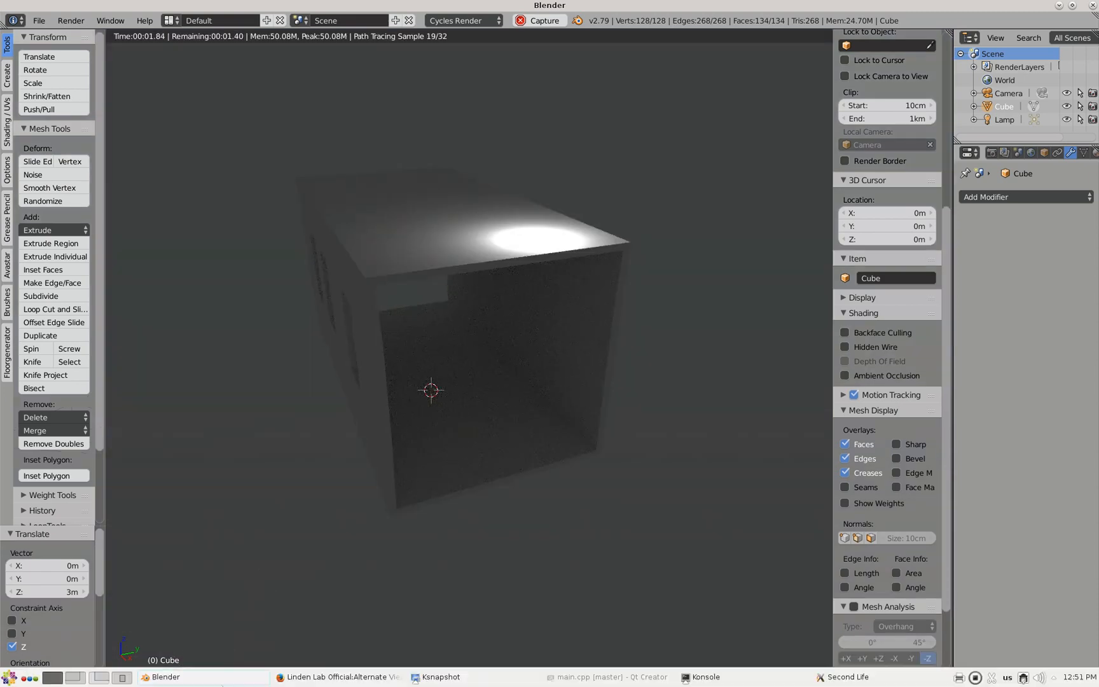
mouse_move(316, 579)
middle_down()
mouse_move(337, 563)
mouse_move(330, 551)
mouse_move(270, 540)
mouse_move(367, 534)
mouse_move(368, 549)
mouse_move(345, 558)
middle_up()
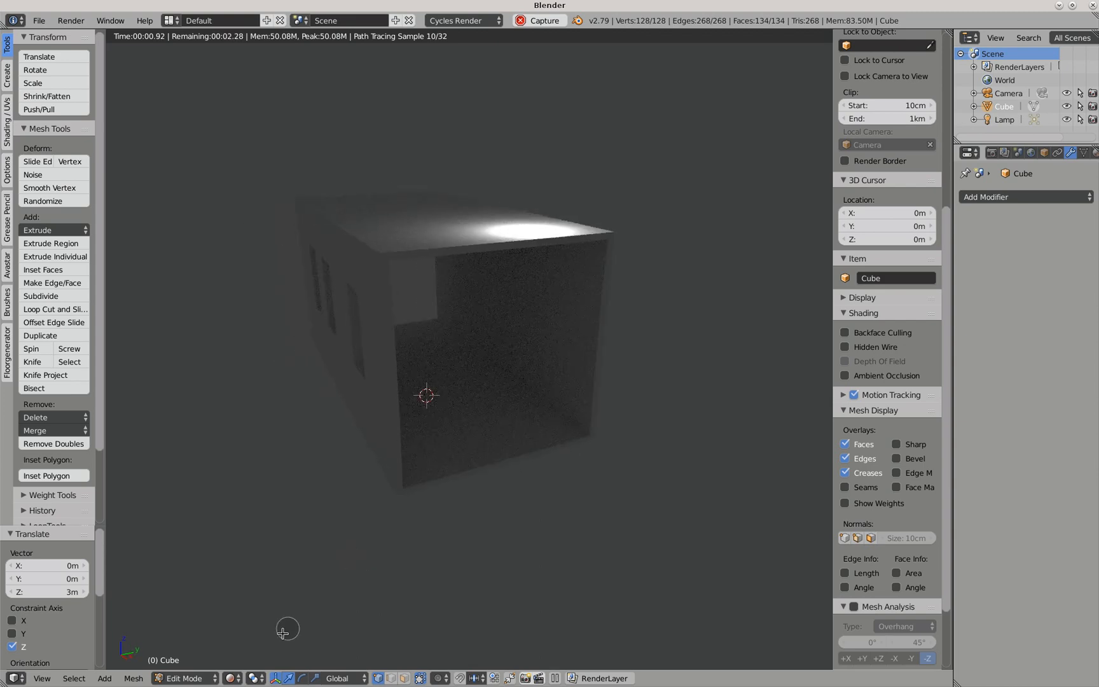
click(233, 678)
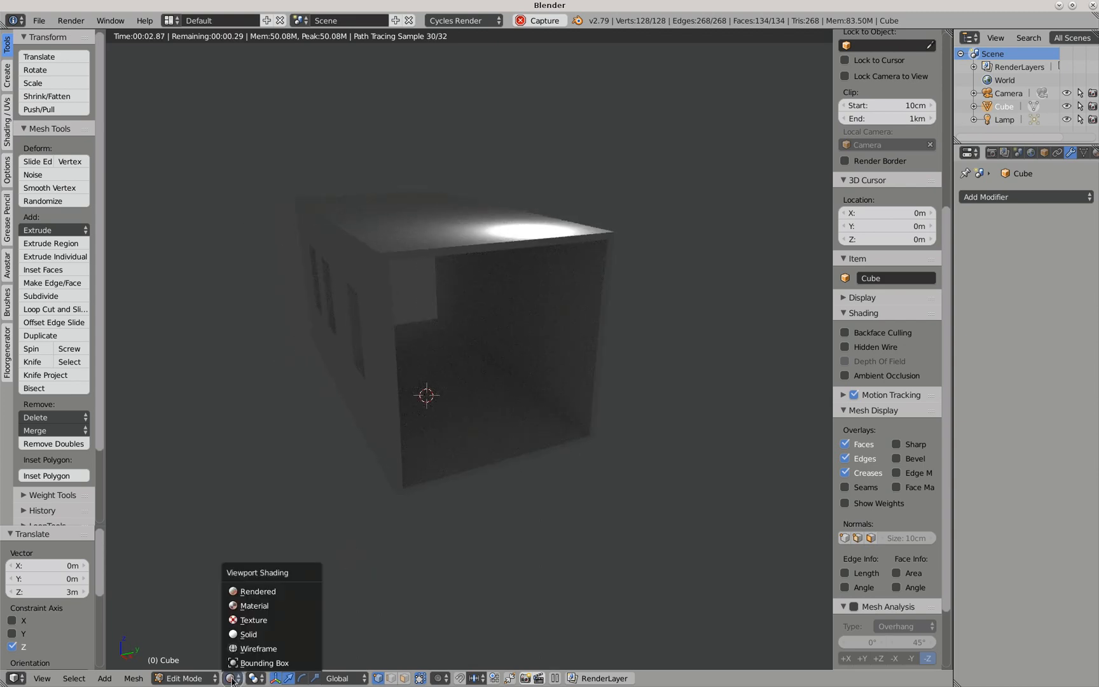
click(245, 634)
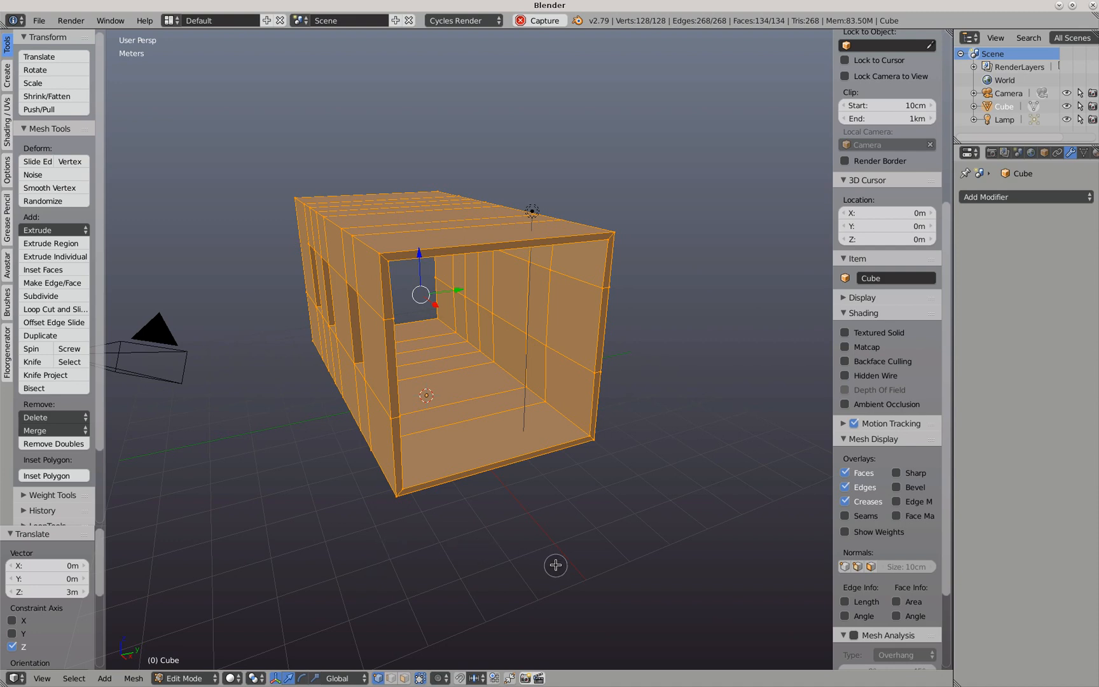
Leave mesh editing and set the building object's origin to the 3D cursor
key(Tab)
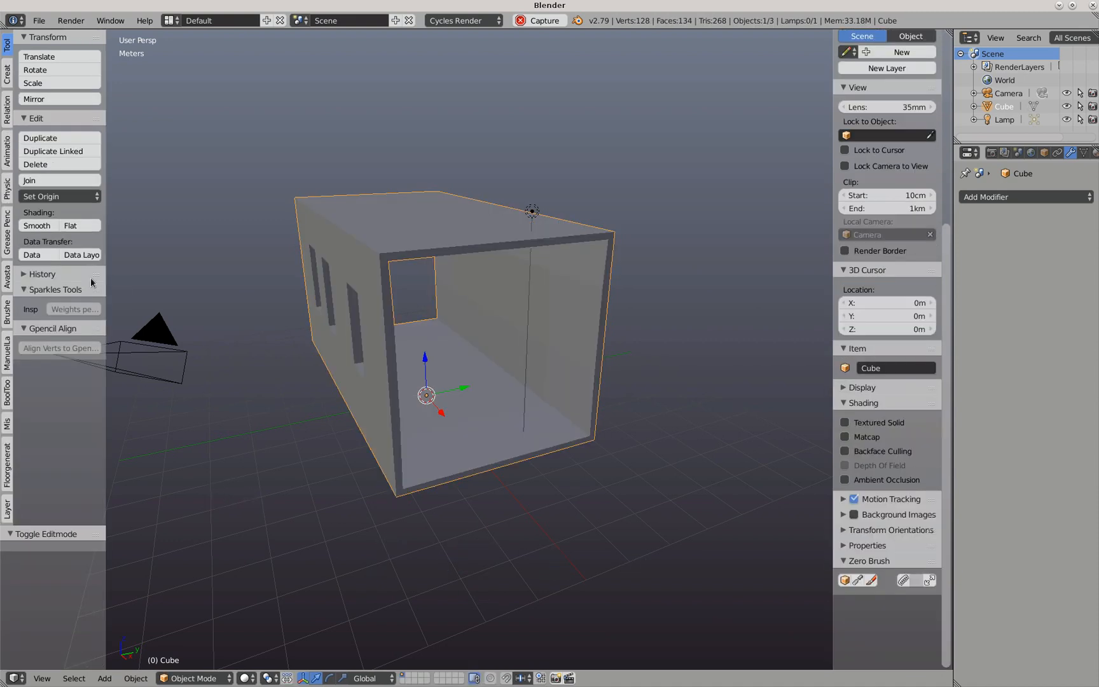
click(64, 196)
key(ctrl+c)
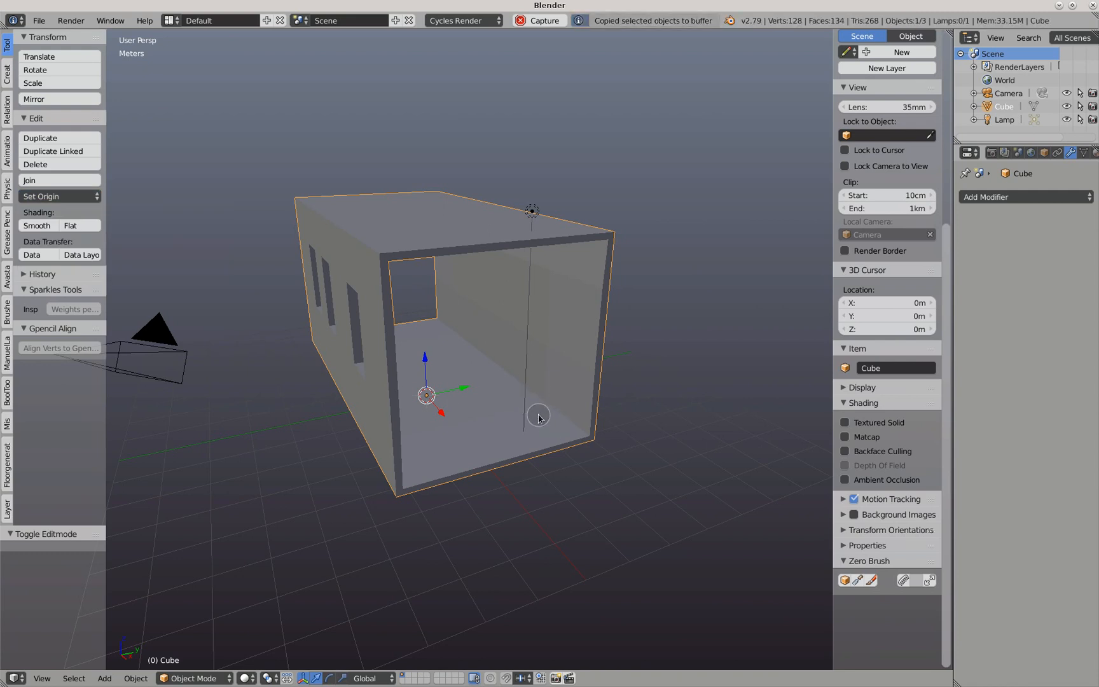
key(shift+ctrl+c)
click(538, 418)
key(Home)
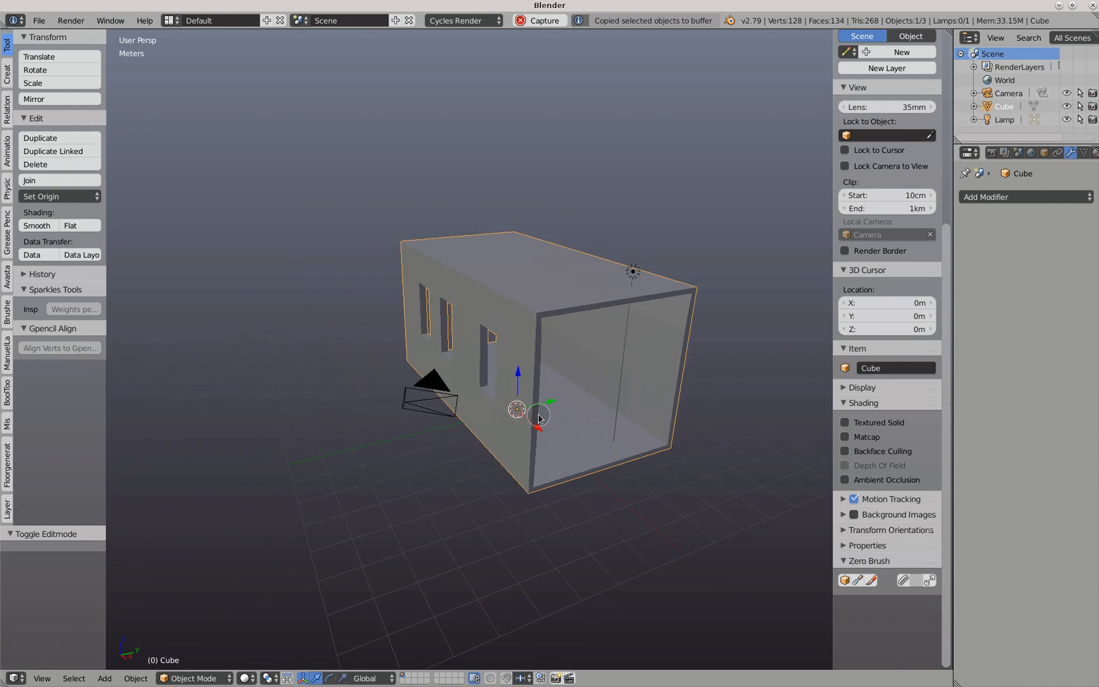
scroll(518, 414, up, 2)
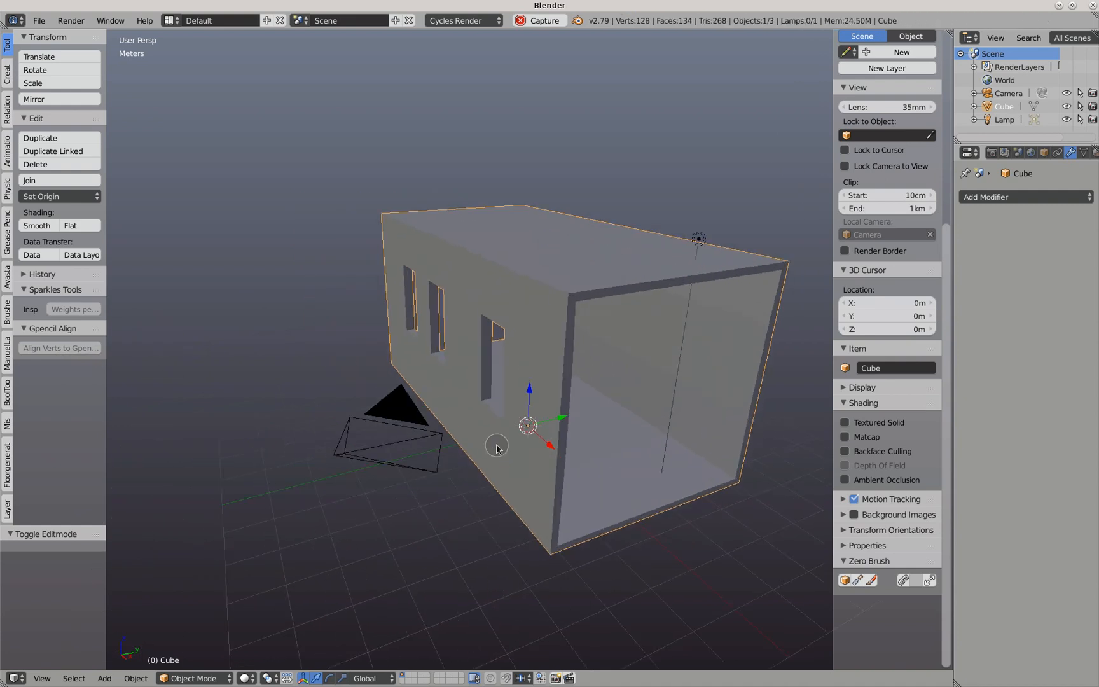
click(43, 197)
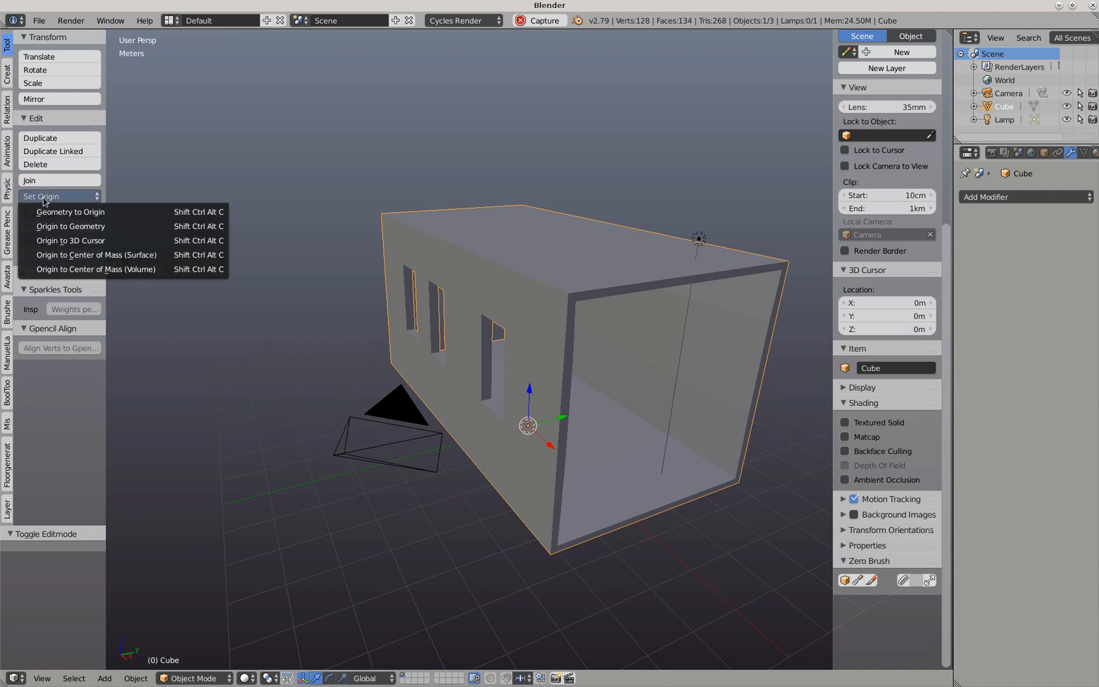
click(63, 242)
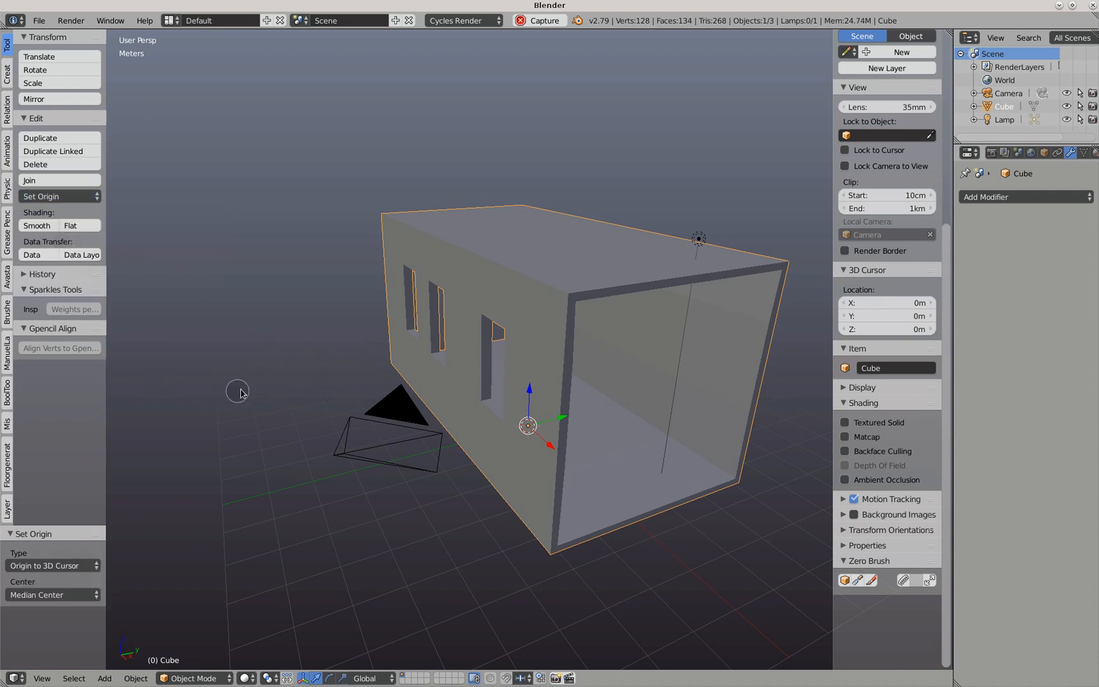
Apply the building object's rotation and scale, and apply its location as well
key(ctrl+a)
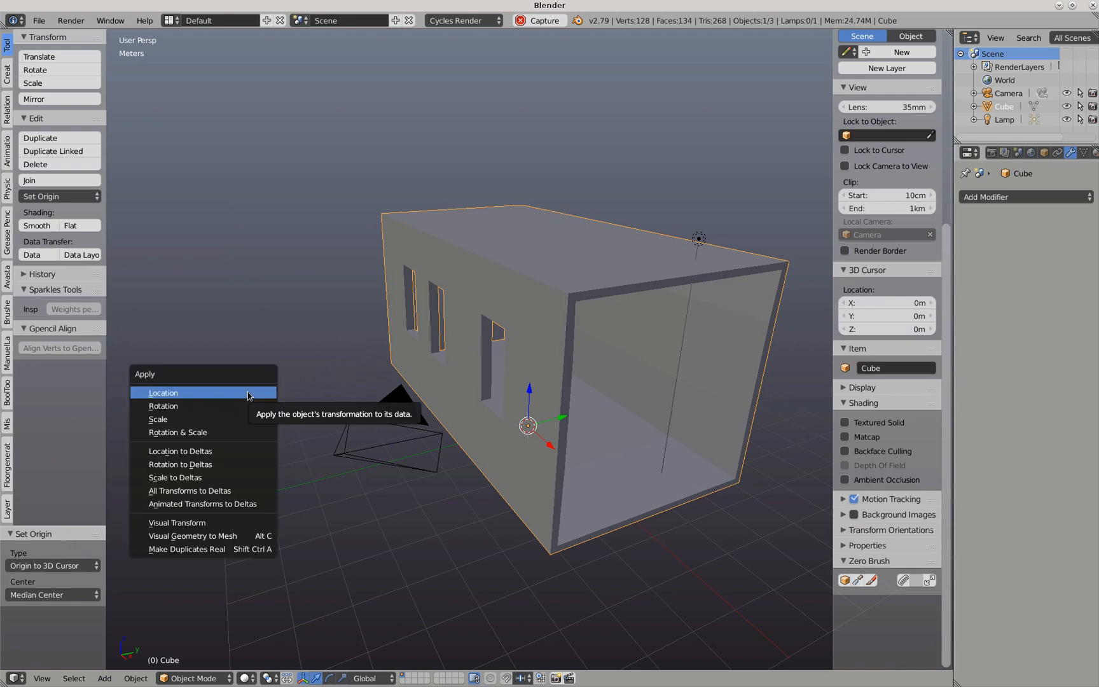
click(190, 433)
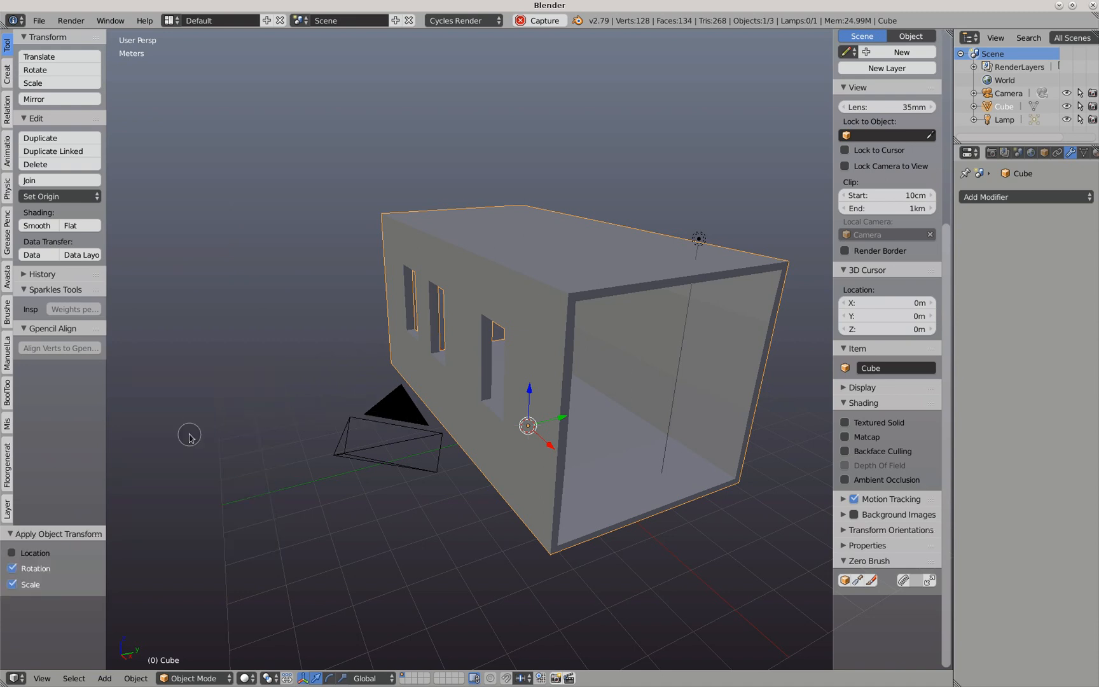
key(ctrl+a)
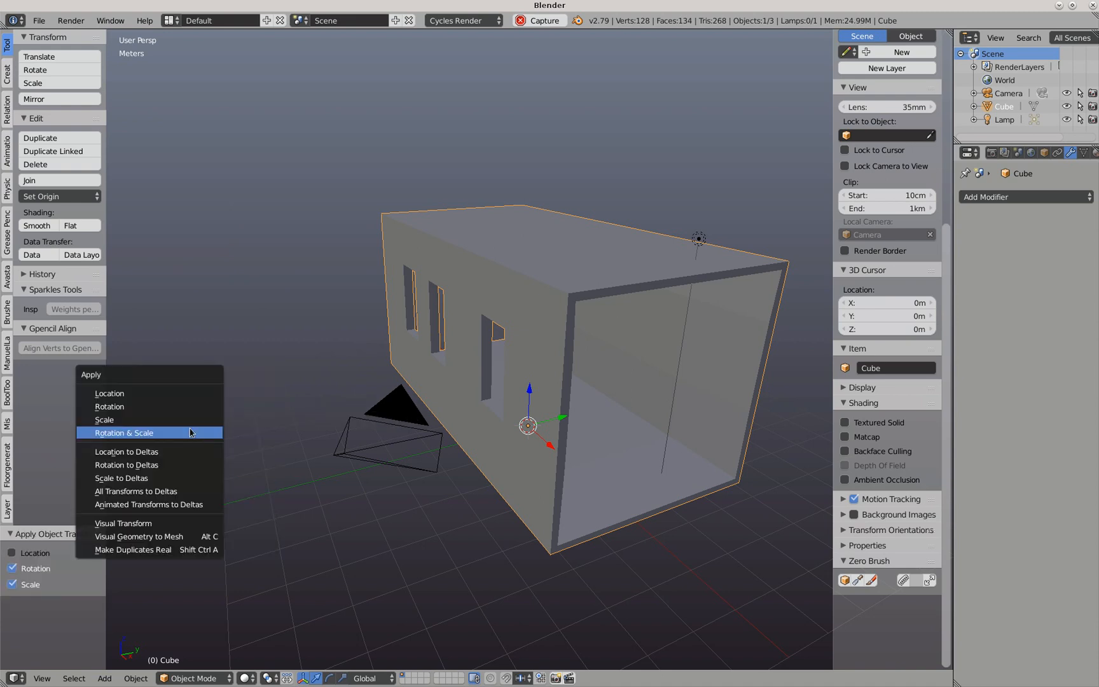
click(129, 394)
Split the 3D viewport horizontally into two views and set one of them to Rendered shading
scroll(324, 425, down, 2)
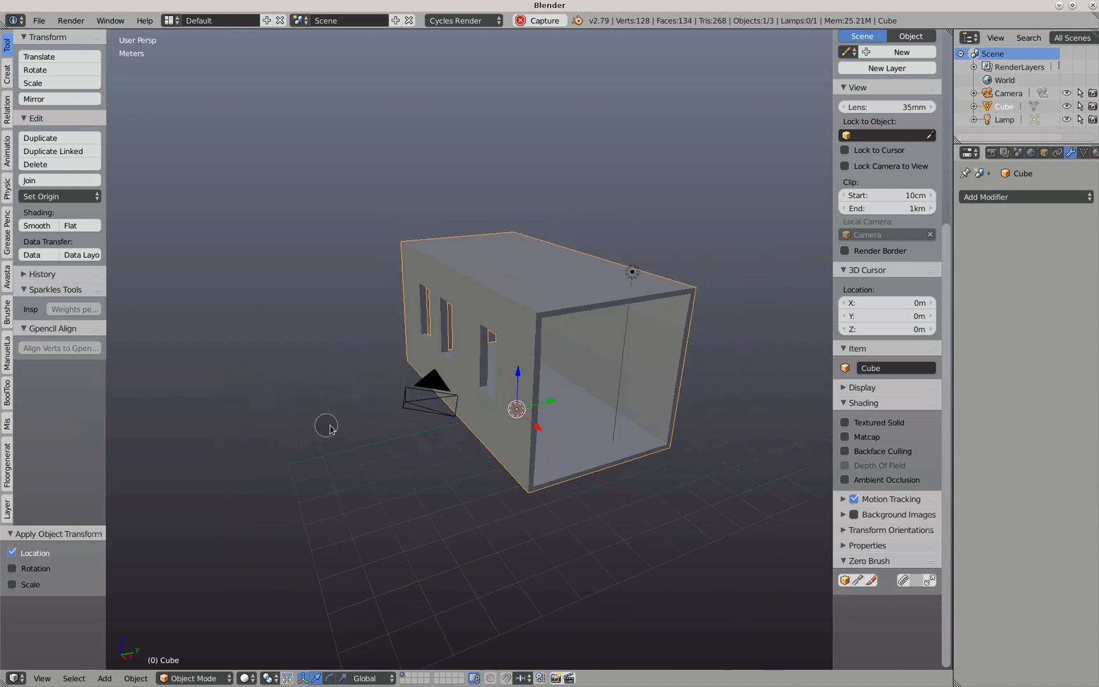
middle_drag(509, 471, 466, 494)
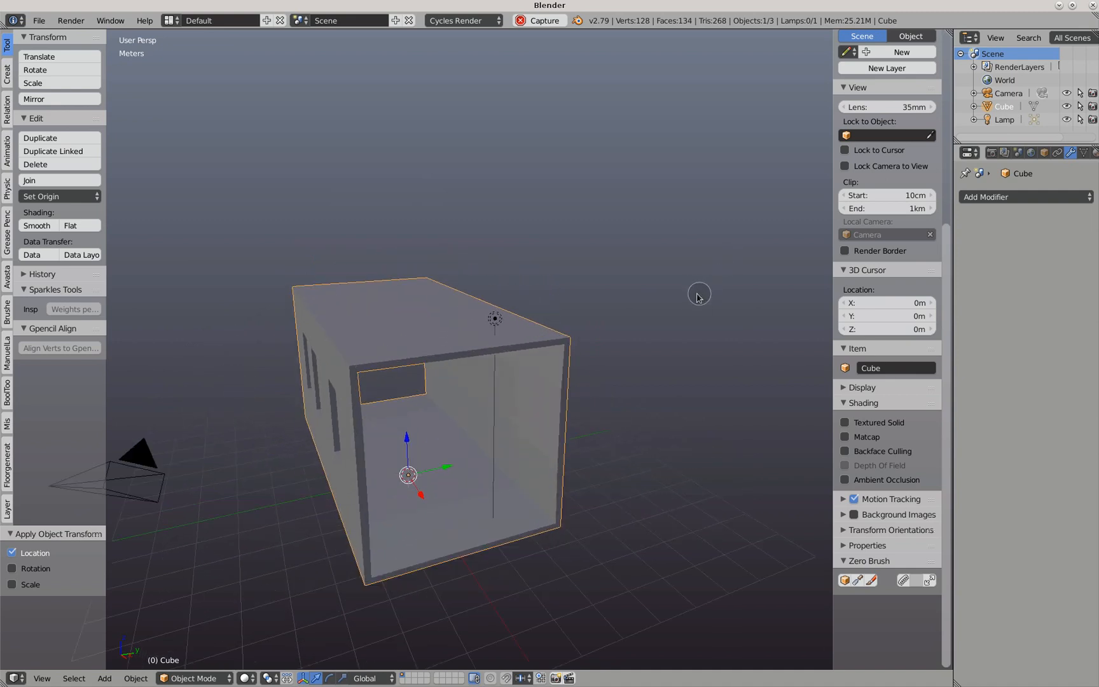
drag(949, 32, 912, 301)
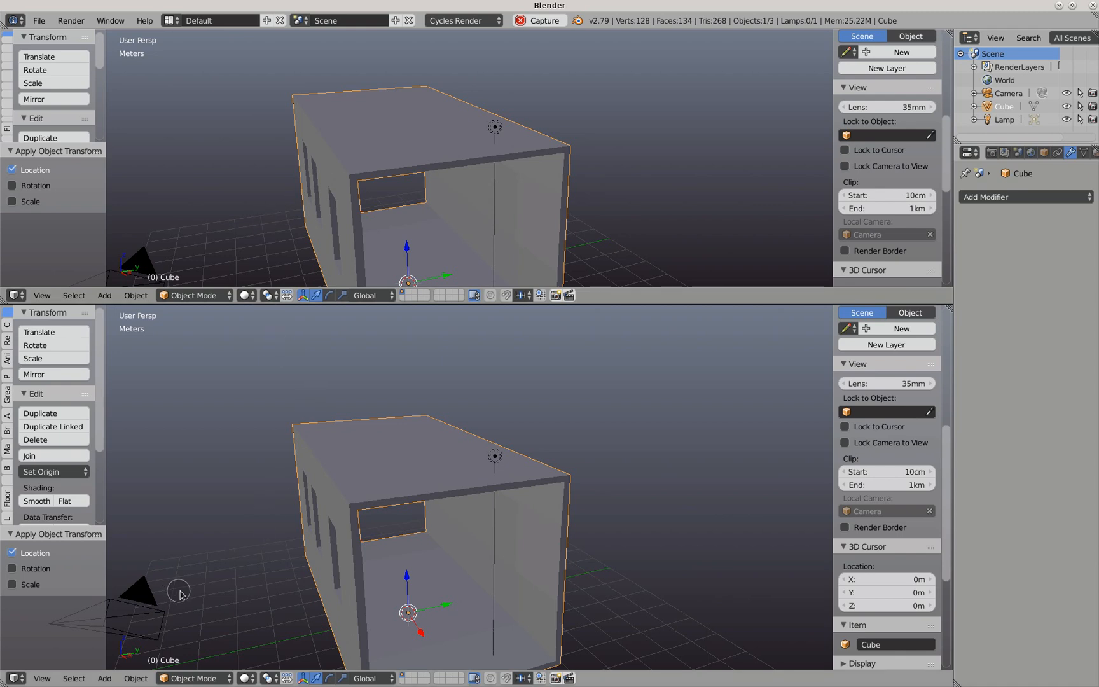
click(238, 675)
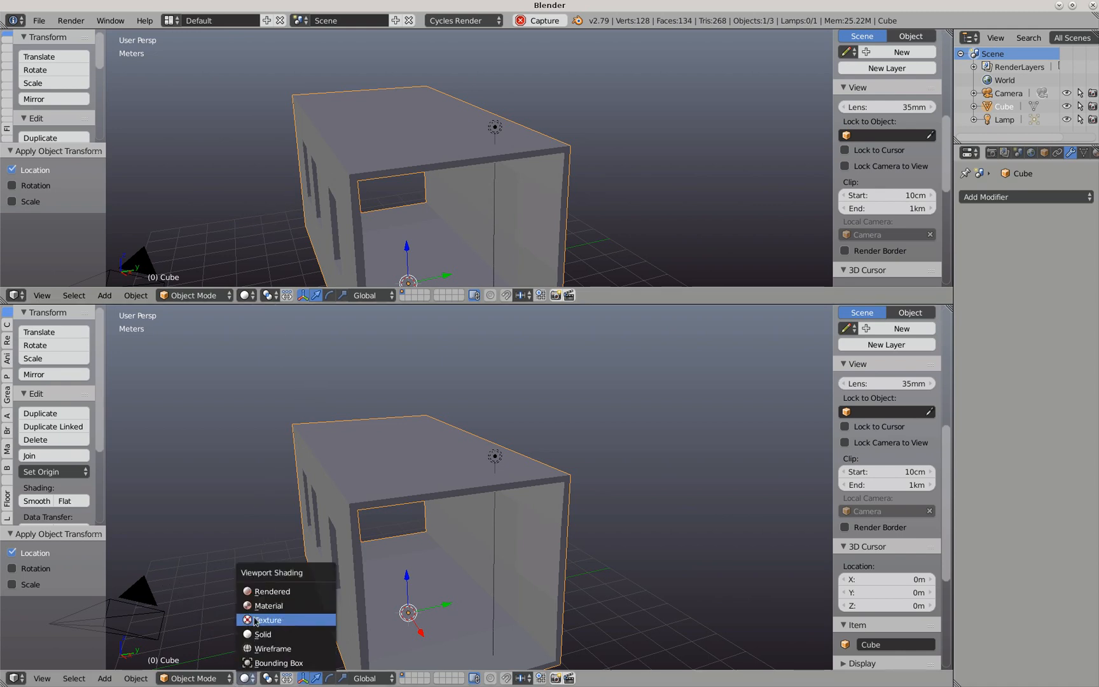
click(266, 593)
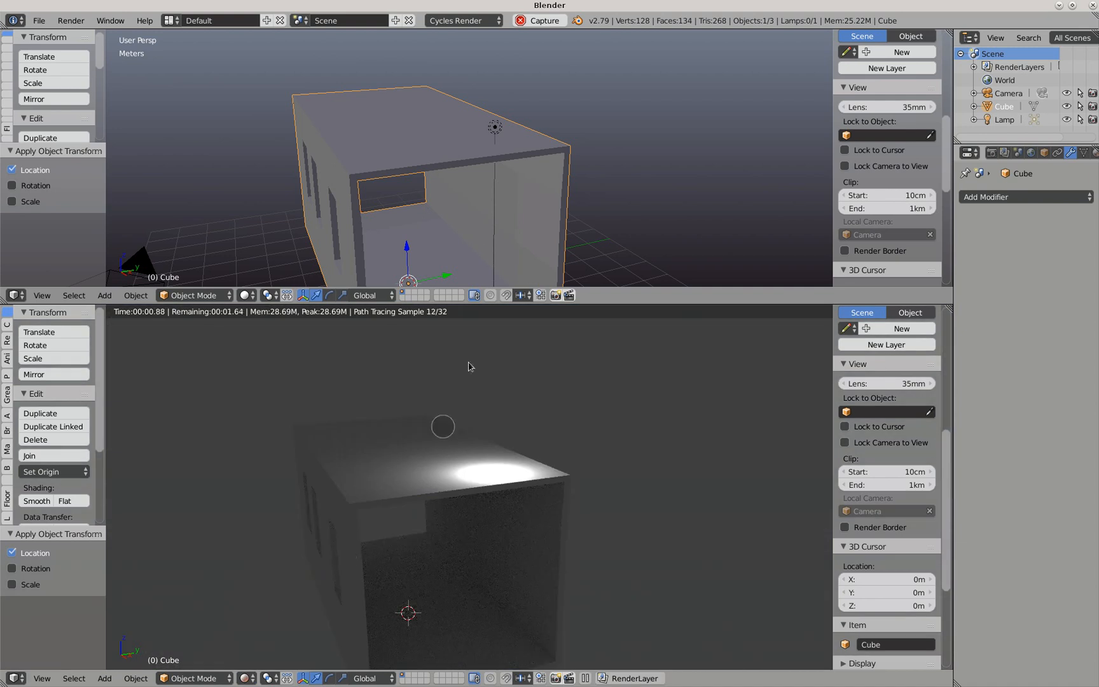
Select the lamp, change its type to Sun and enable nodes for its emission settings
right_click(493, 127)
scroll(471, 155, down, 5)
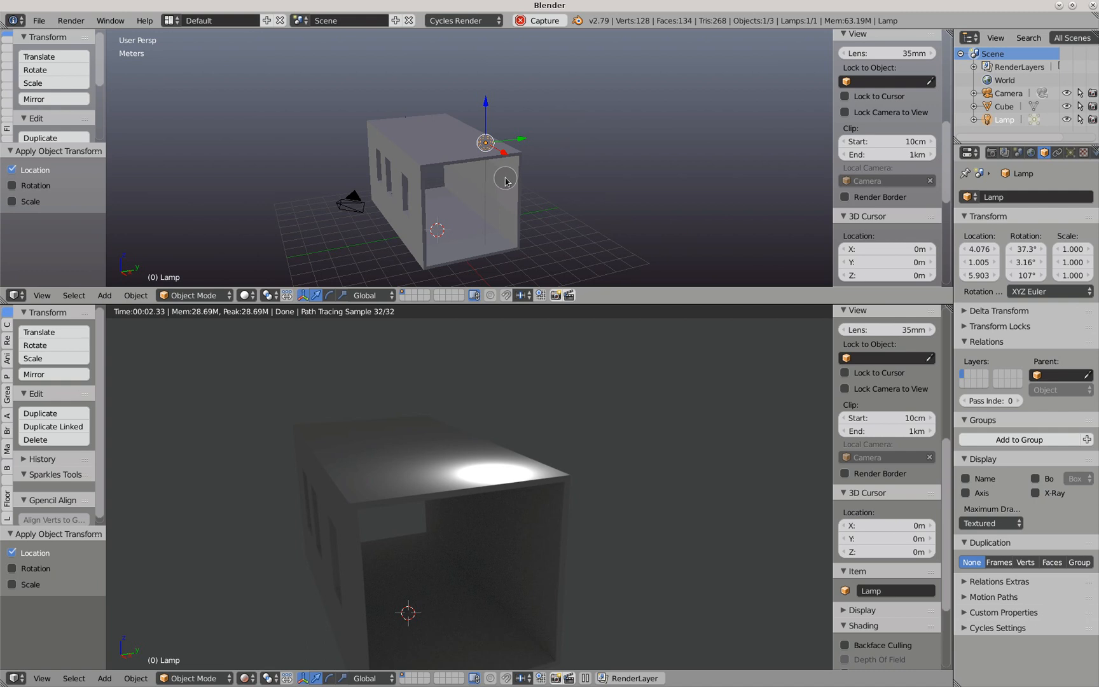
click(1071, 152)
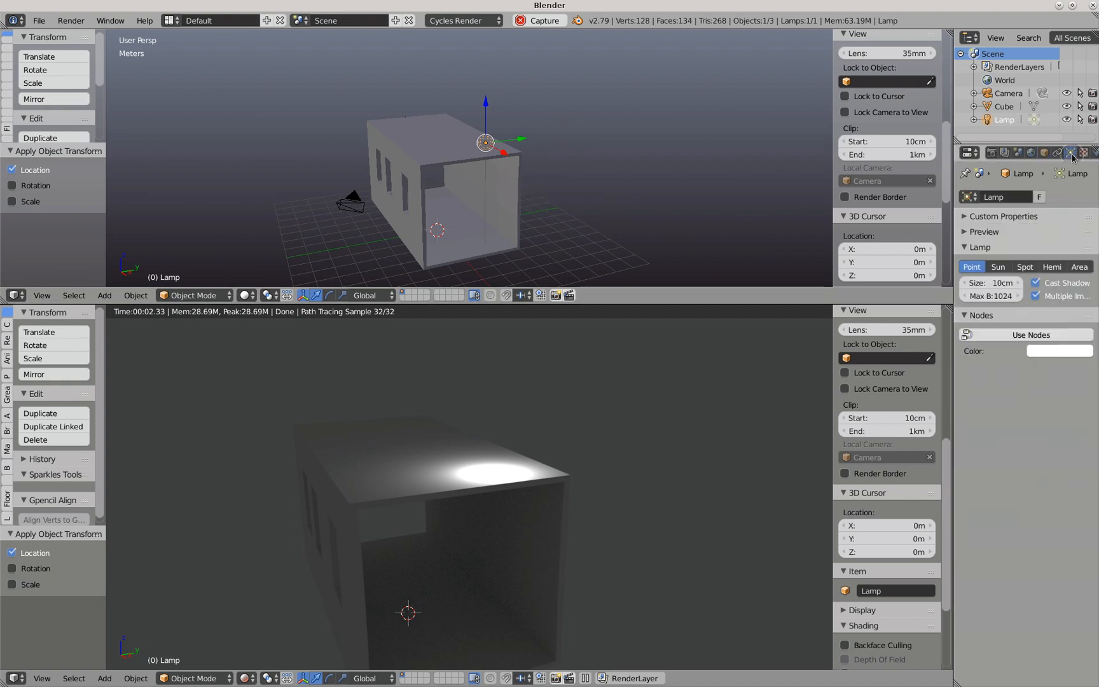
click(1000, 268)
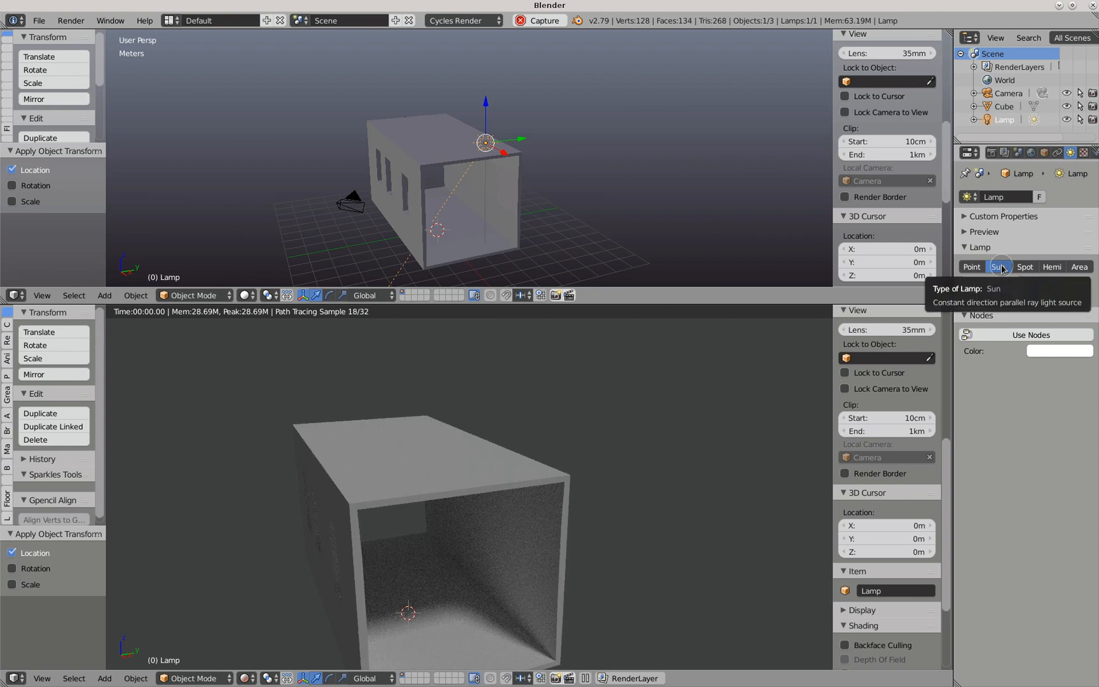
click(991, 335)
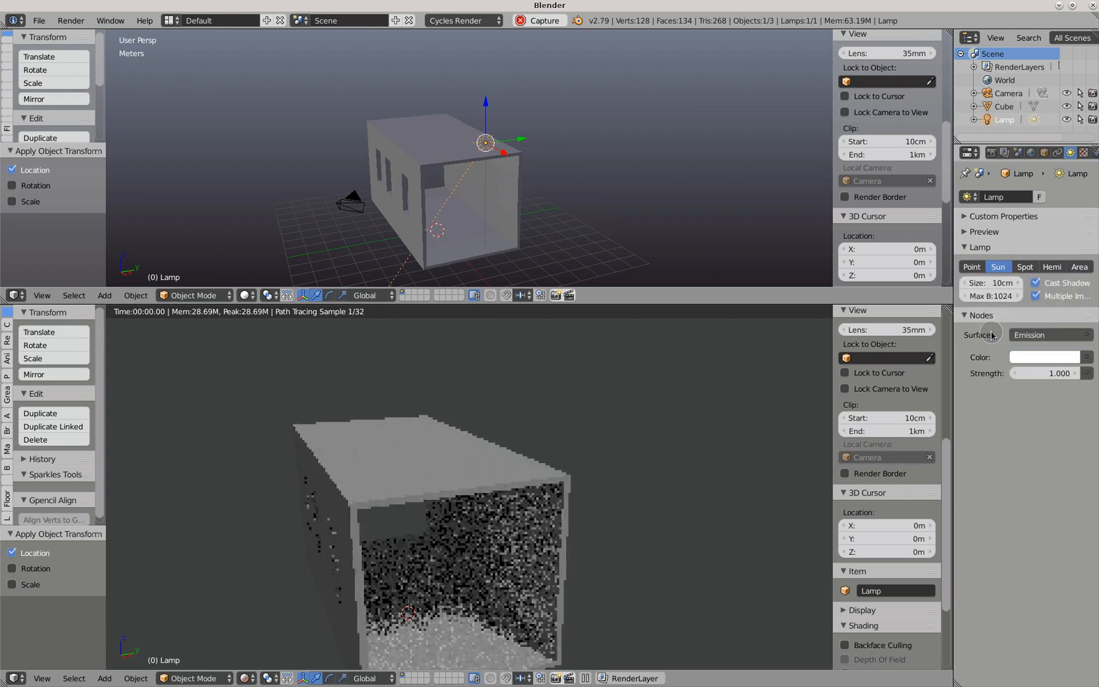
Give the sun lamp a warm emission colour (R 1.000, G 0.900, B 0.637) and set its strength to 25
click(1025, 357)
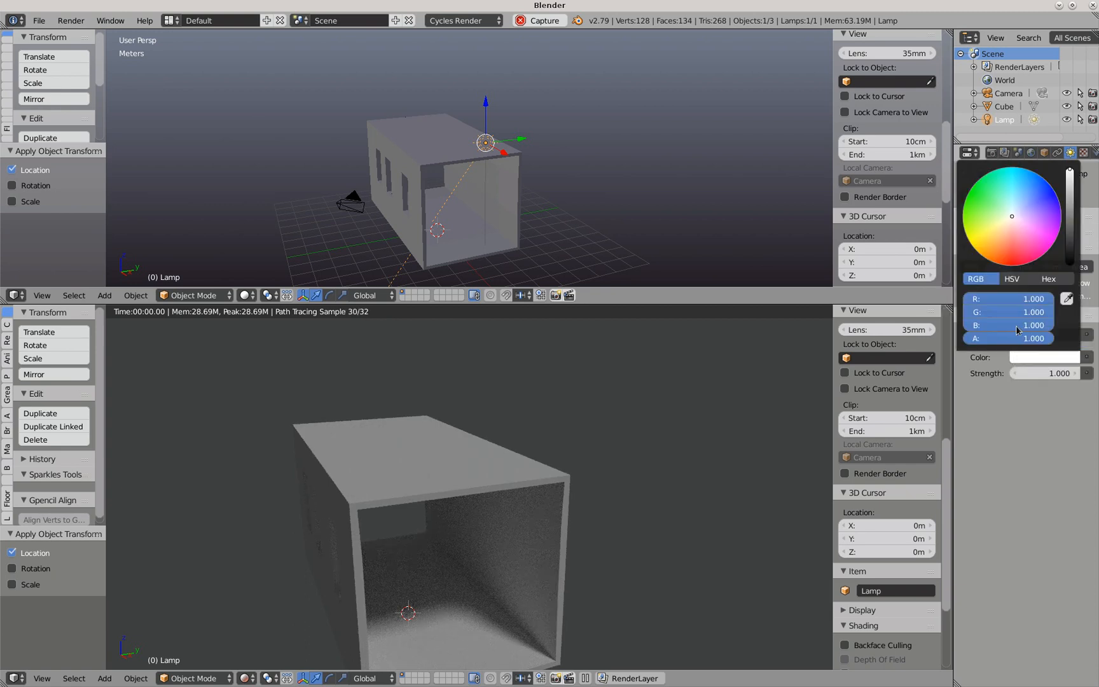
click(1005, 224)
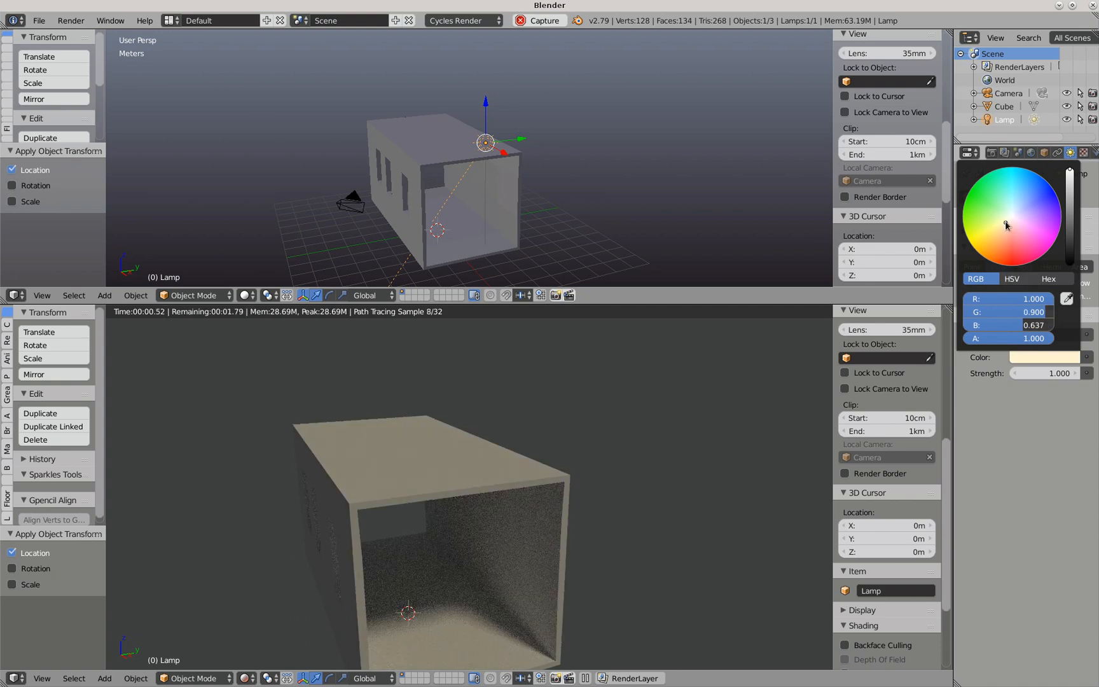
click(1035, 373)
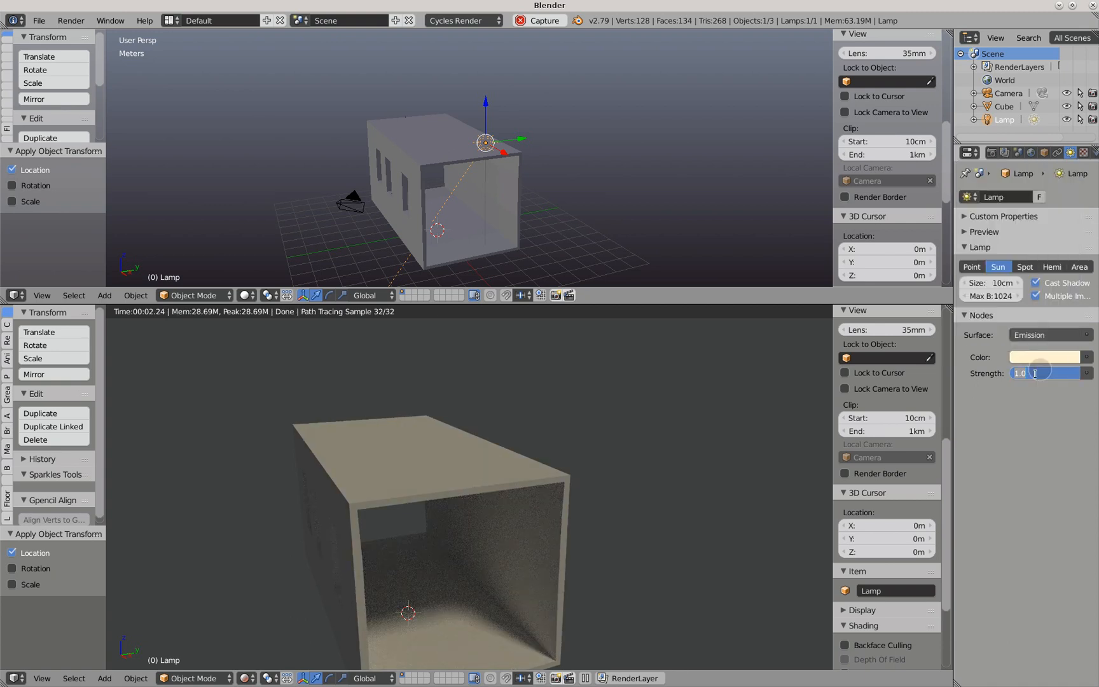
text(25)
key(Return)
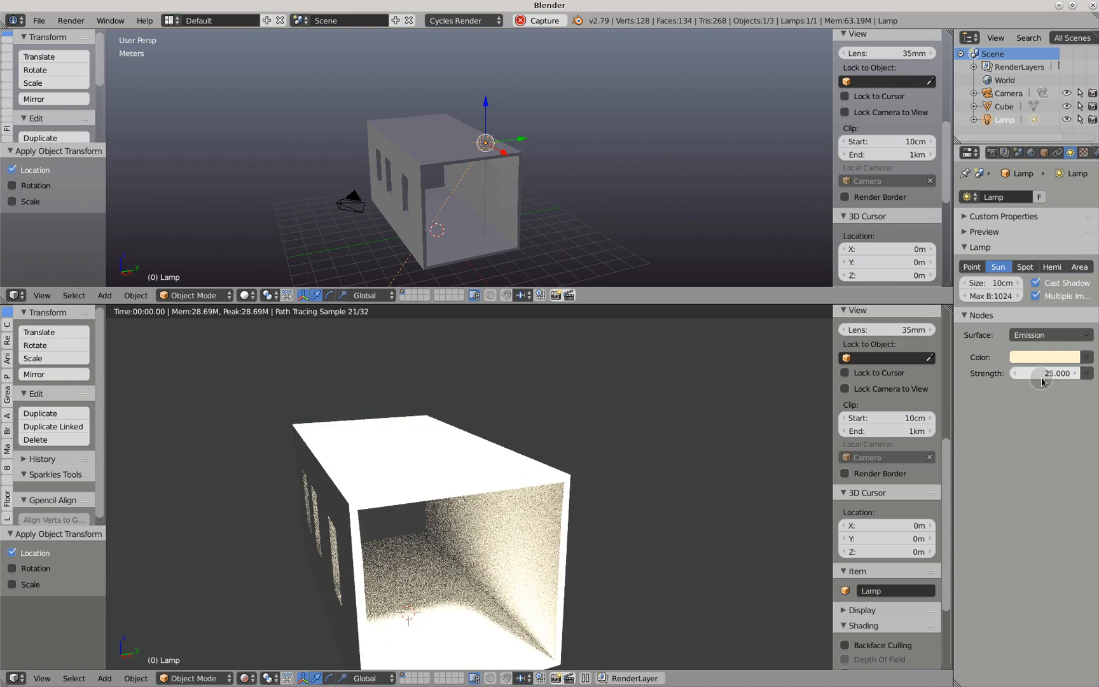
Set the sun lamp's size to 0 m for hard-edged shadows
click(990, 283)
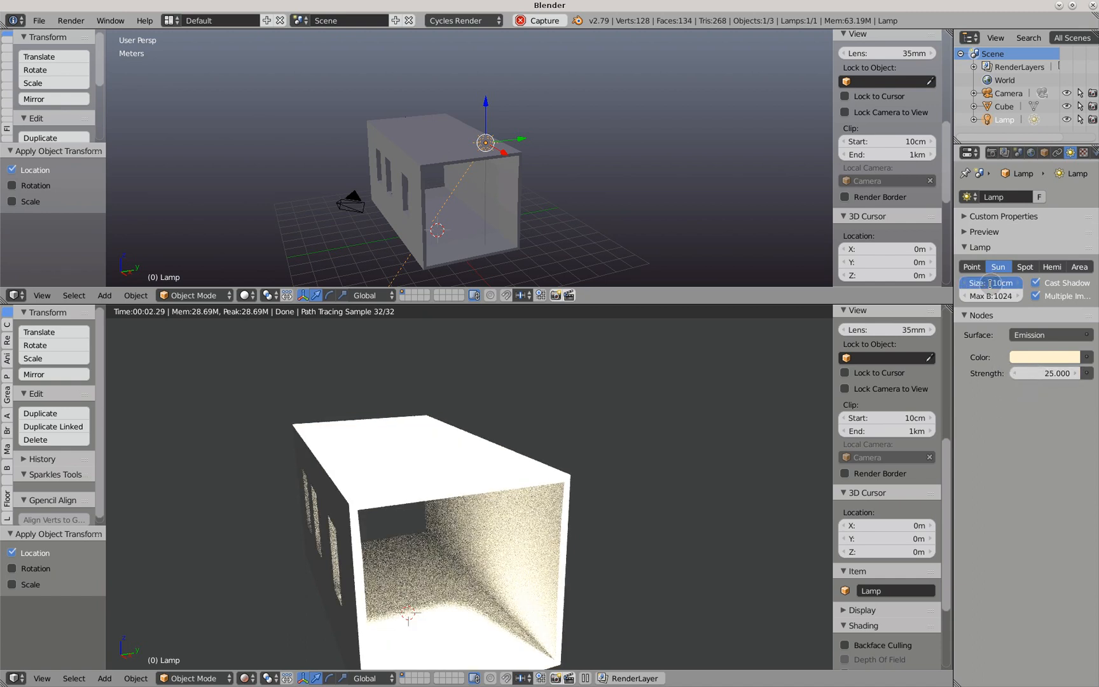
text(0)
key(Return)
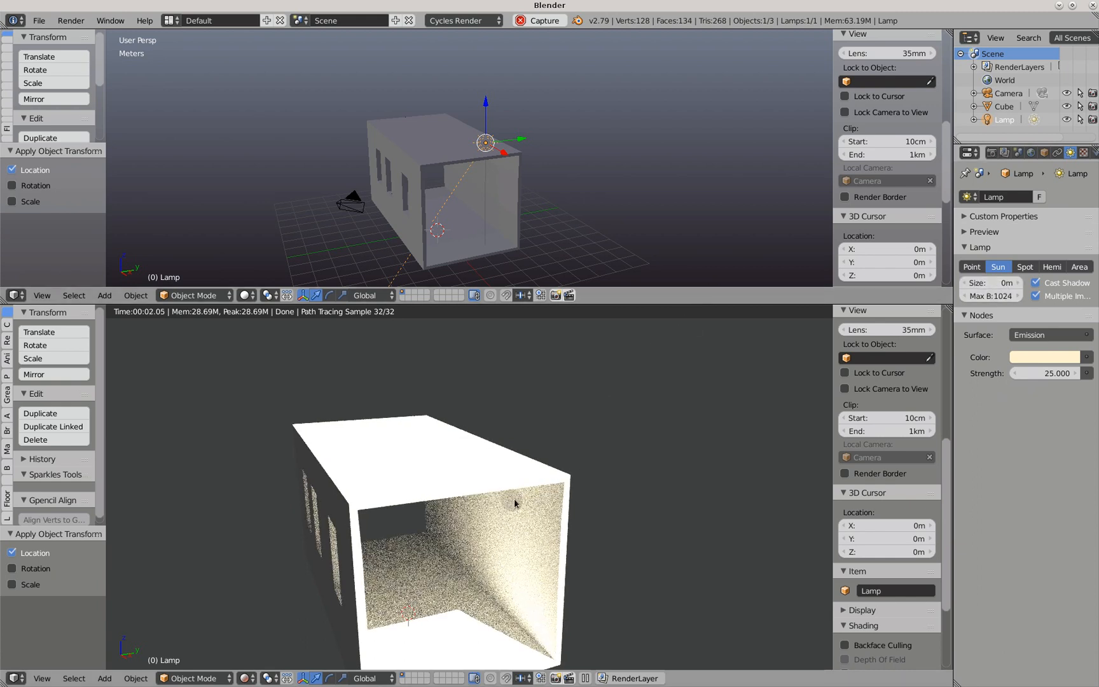
Rotate the sun lamp about -72.8° in the perspective view so it shines through the three wall openings
middle_drag(517, 481, 539, 478)
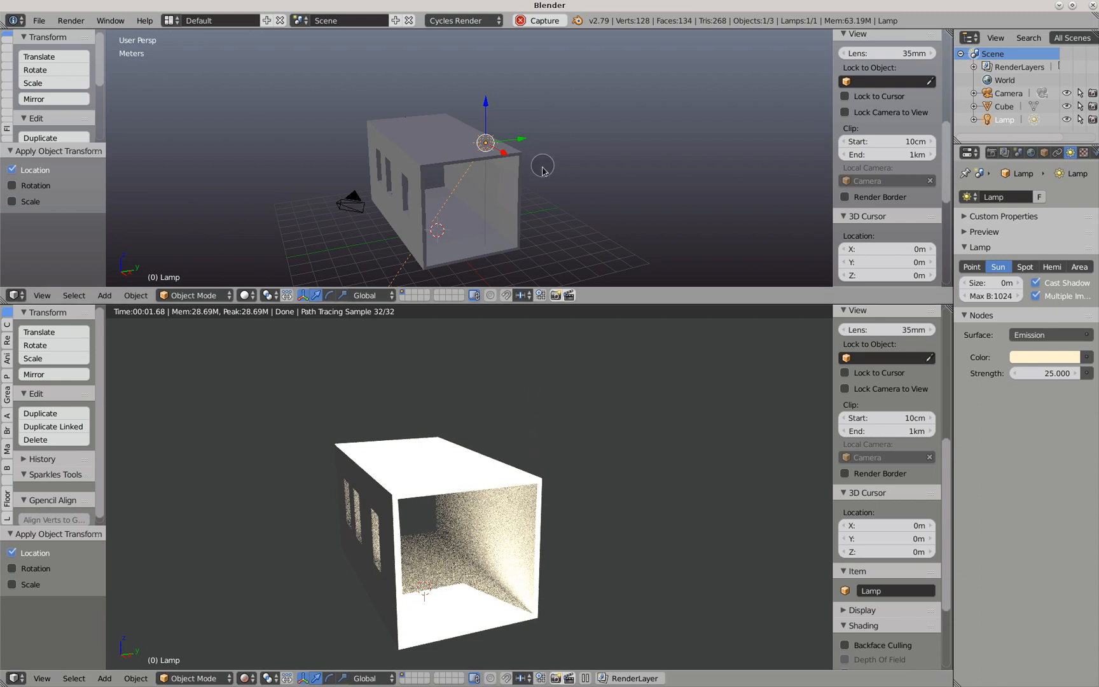
key(r)
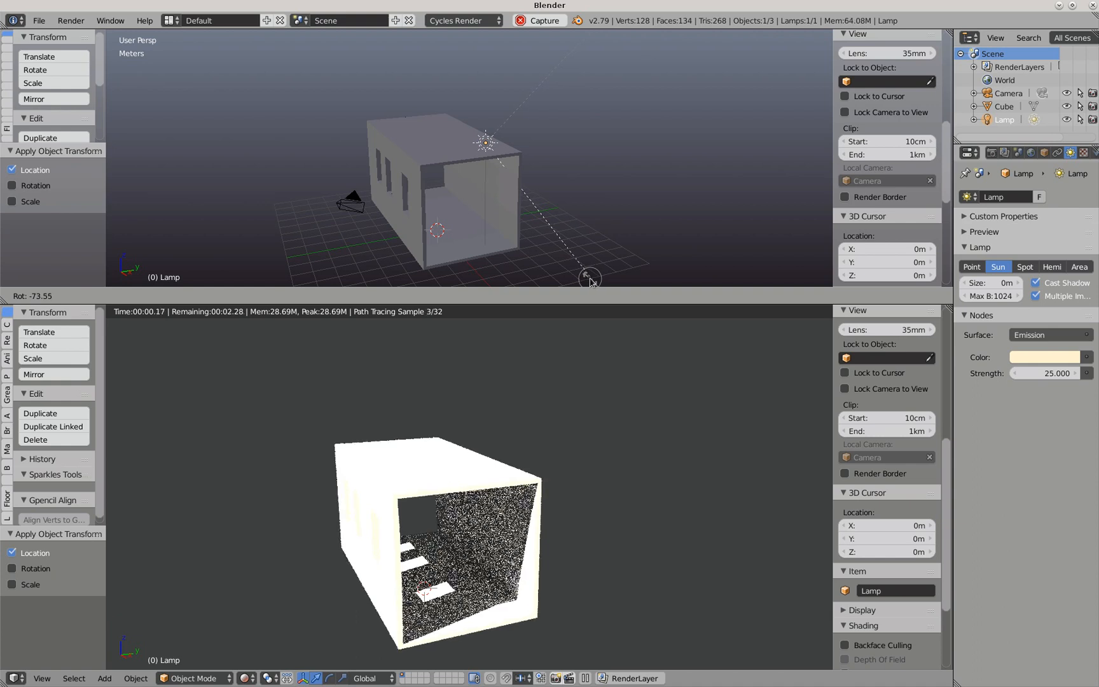
click(593, 270)
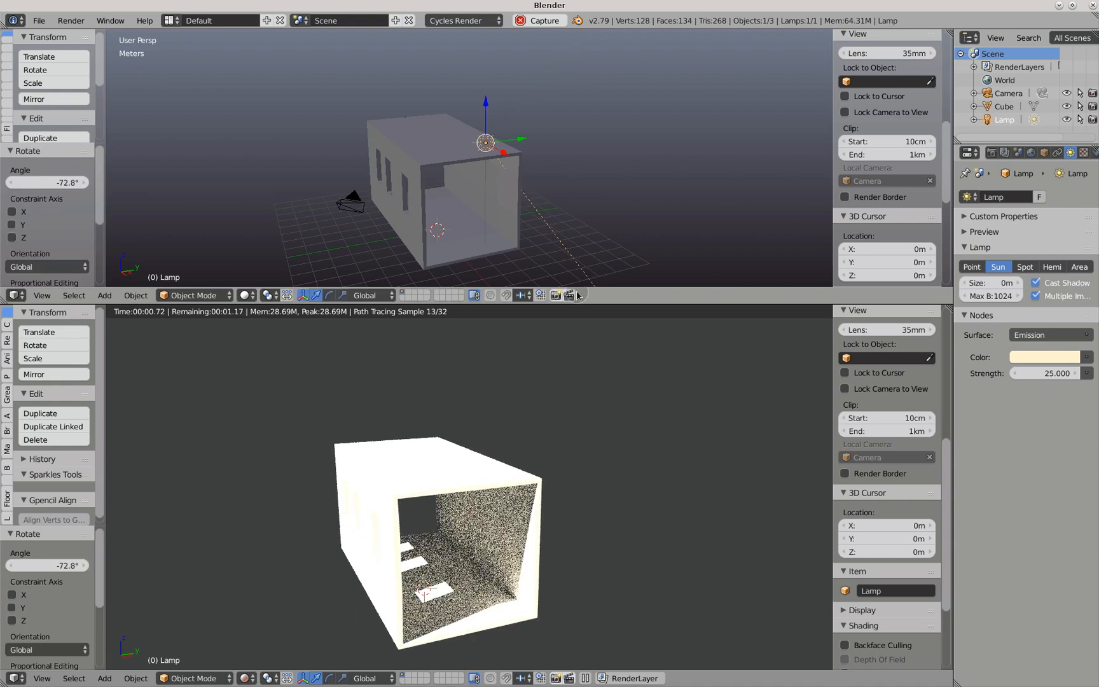
View the building from its open end and rotate the sun lamp about -19.5° to lower the light angle
scroll(550, 248, down, 3)
scroll(547, 248, up, 2)
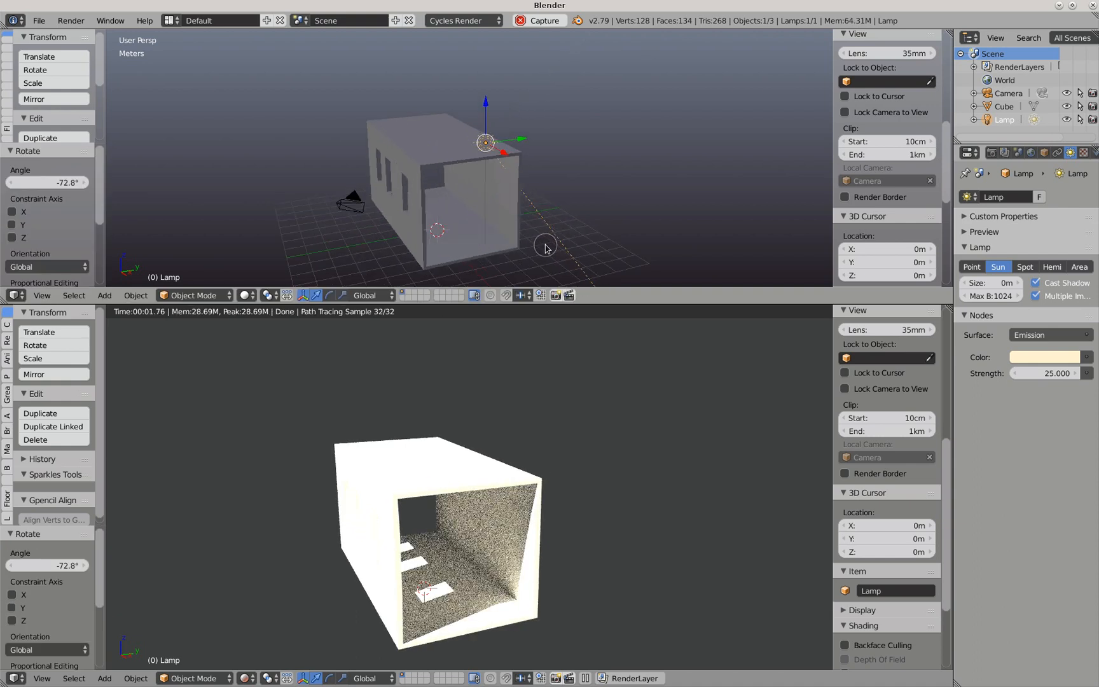
middle_drag(541, 222, 448, 164)
scroll(569, 208, down, 2)
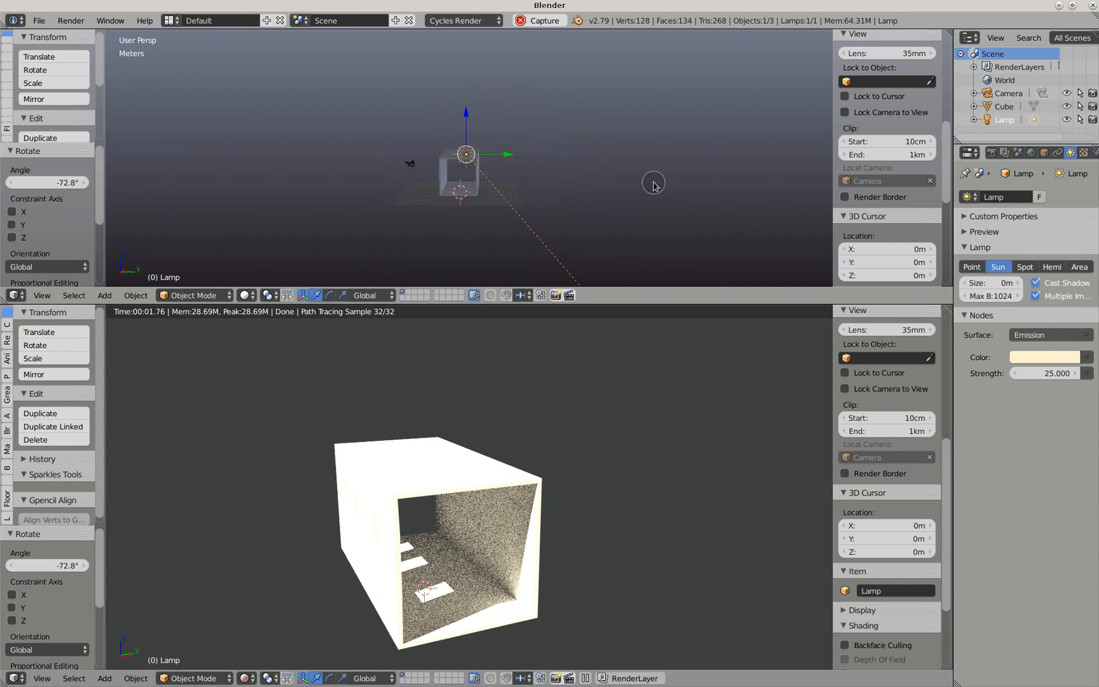
key(r)
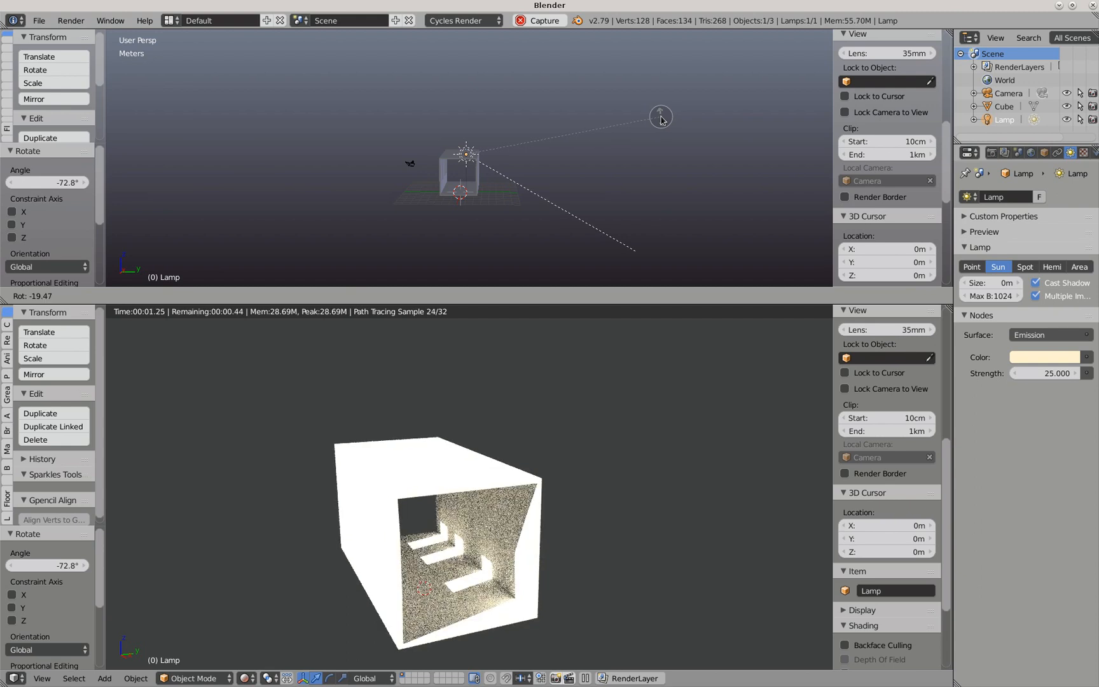
click(661, 120)
Move the sun lamp up and away from the building, by about -0.81 m in X, 3.01 m in Y and 5.62 m in Z
scroll(595, 392, up, 1)
scroll(595, 392, down, 1)
scroll(548, 243, up, 1)
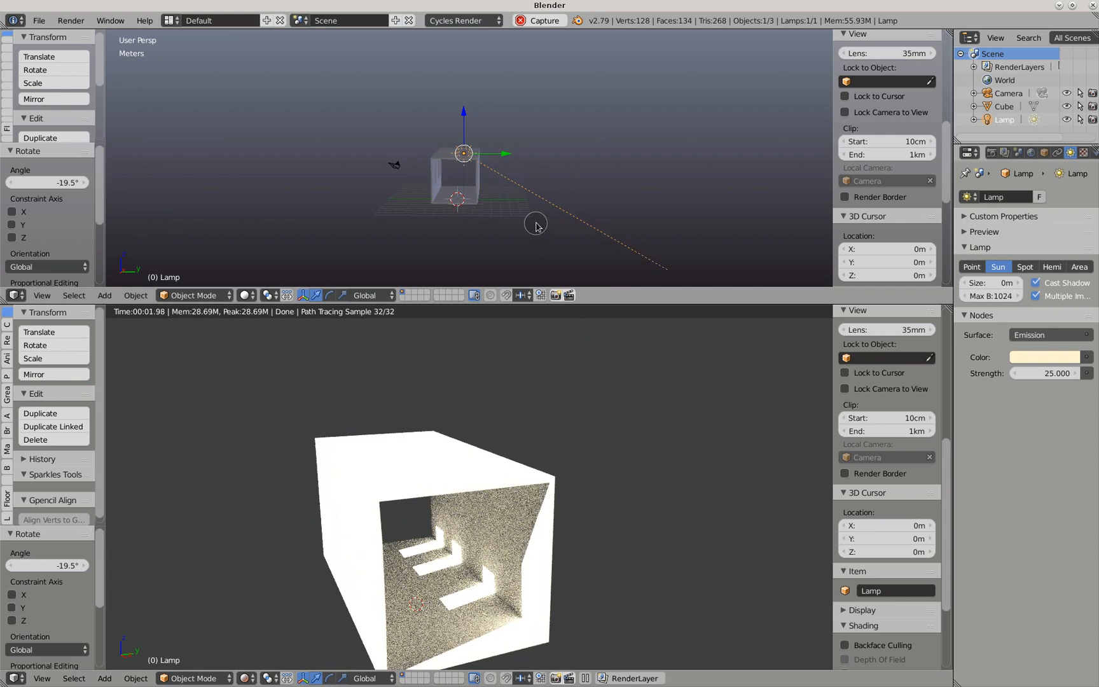
key(g)
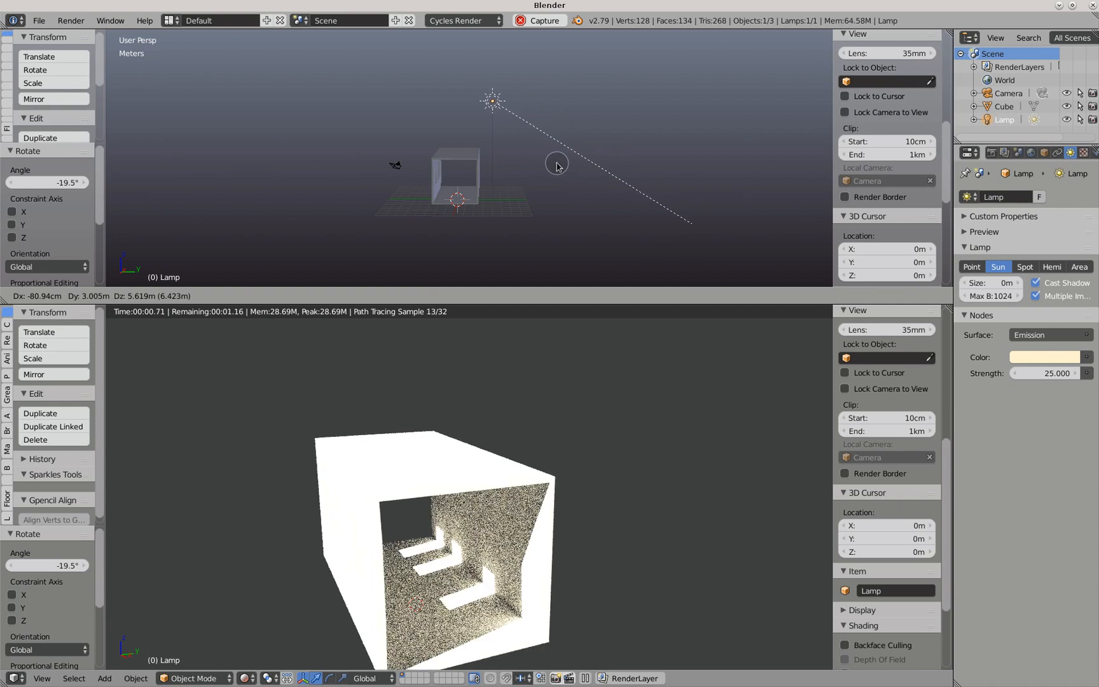
click(557, 167)
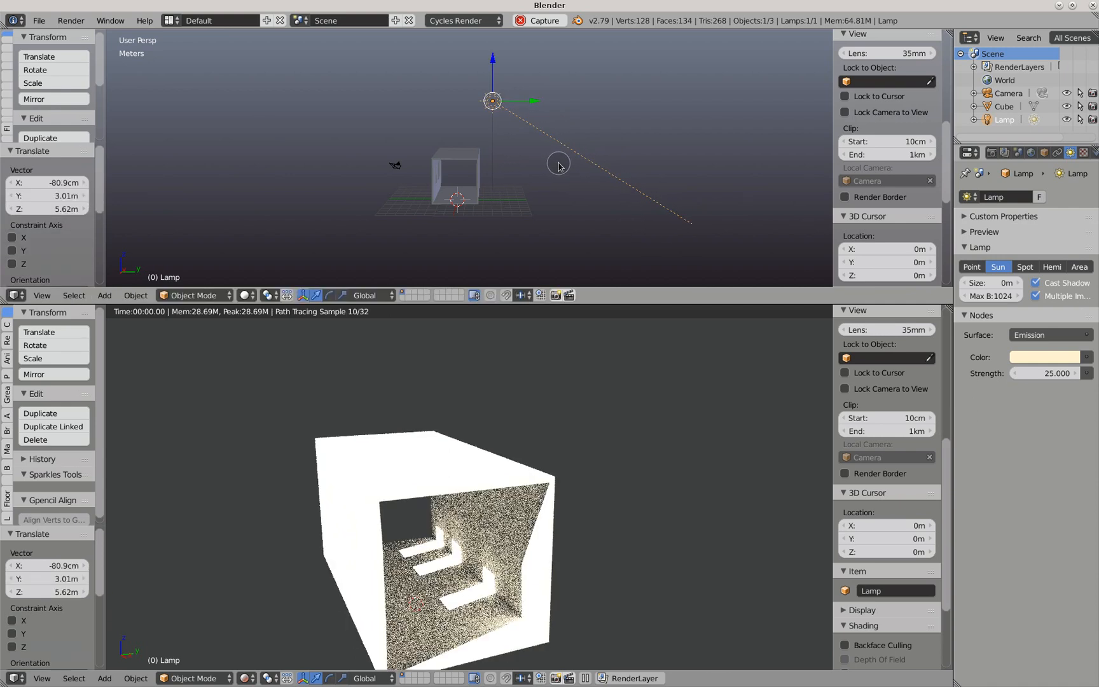
Rotate the sun lamp about -15° in the top view so the light enters the wall openings at an angle
key(KP_7)
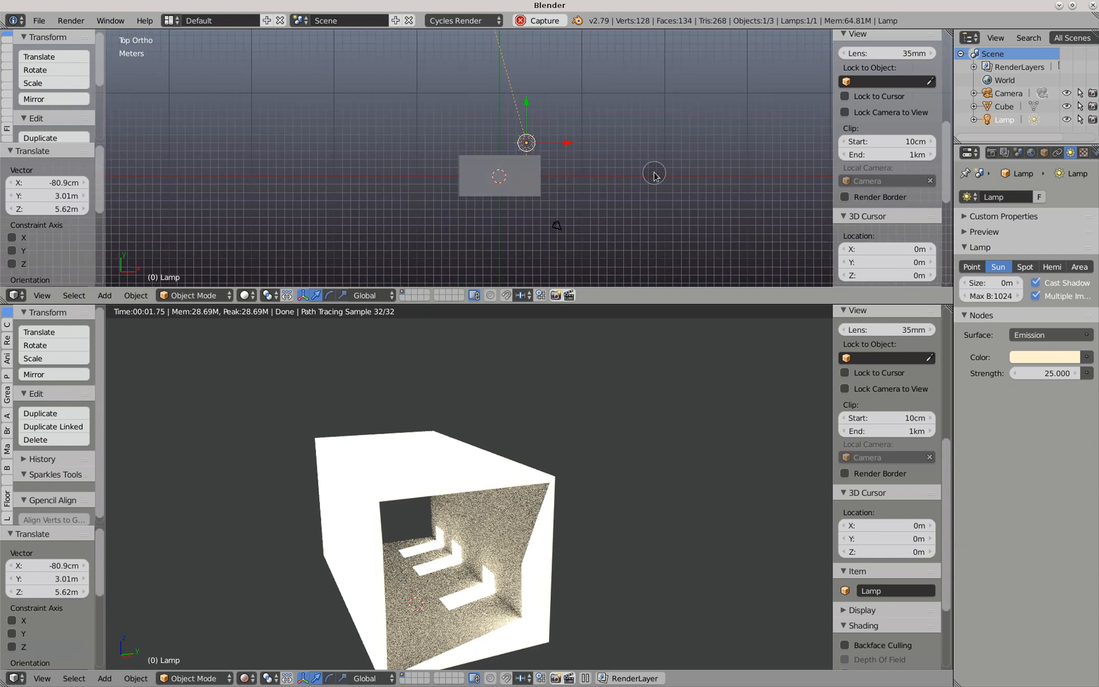
key(r)
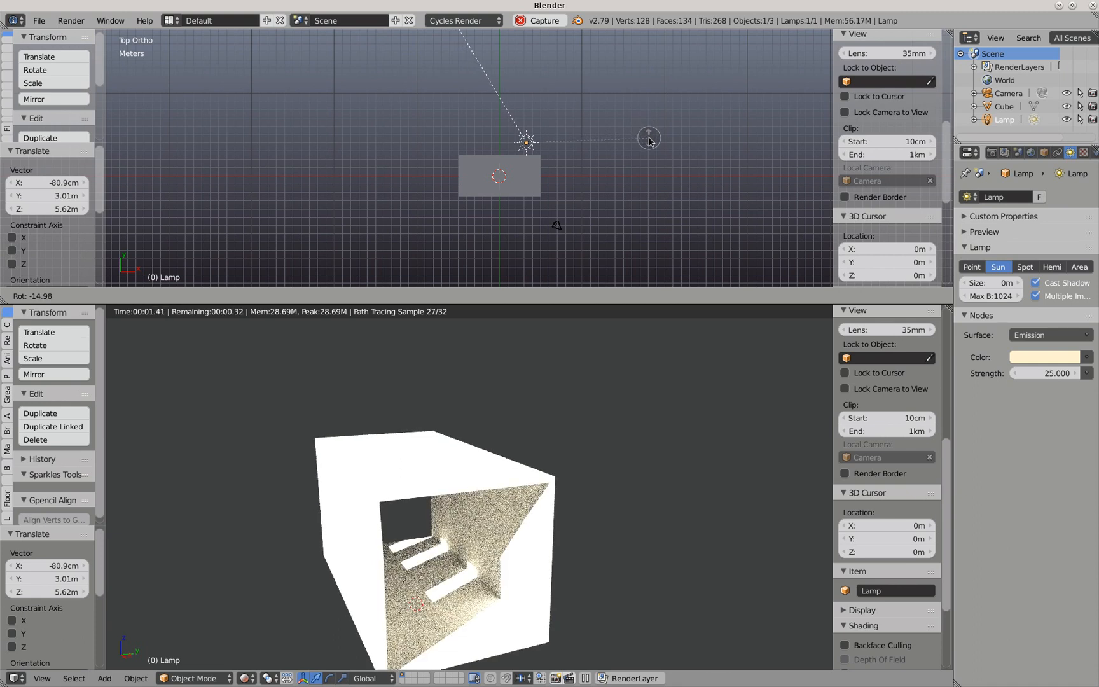
click(649, 140)
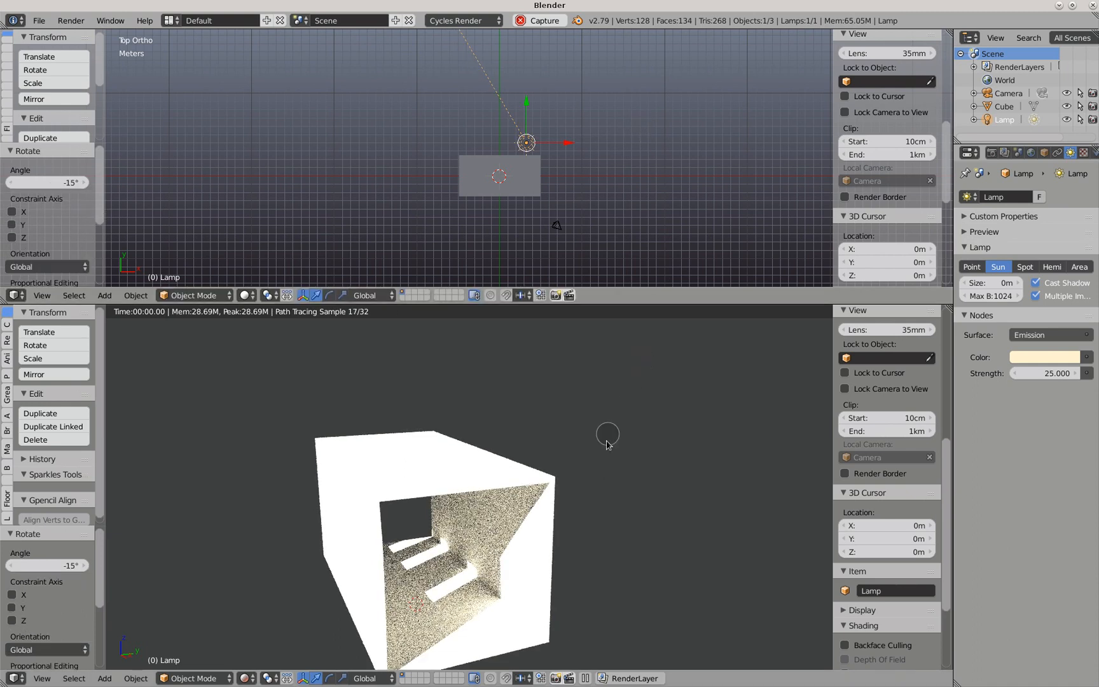
middle_drag(598, 460, 579, 406)
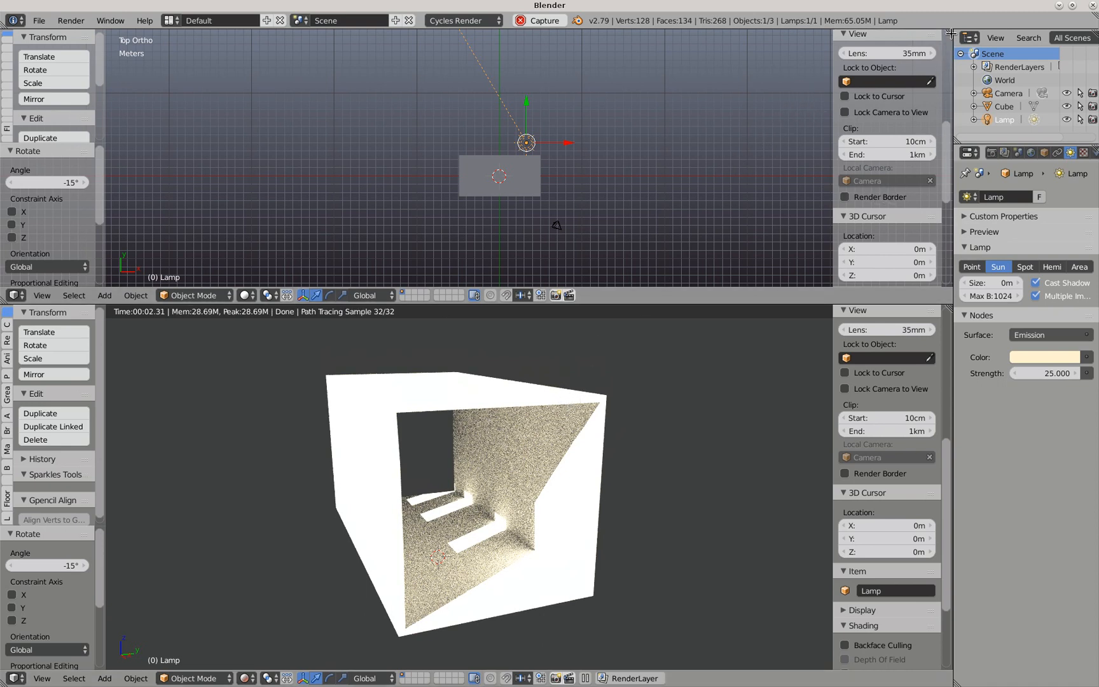
Split the upper 3D view into two side-by-side areas and make the new one a UV/Image Editor
drag(947, 33, 492, 61)
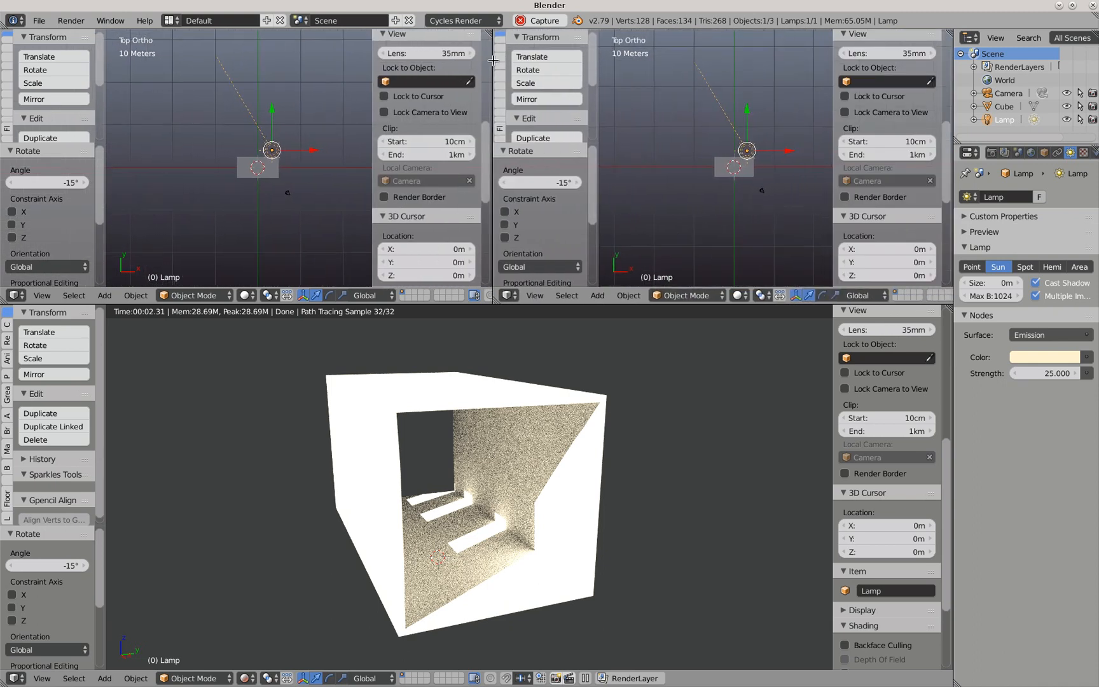
click(506, 295)
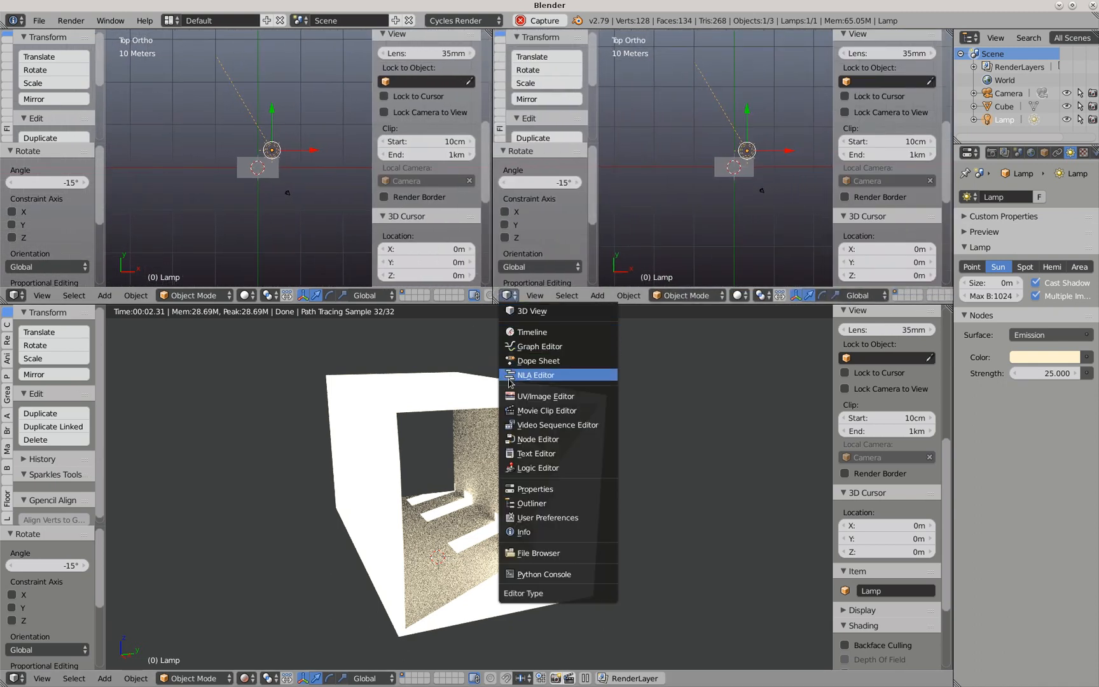
click(520, 395)
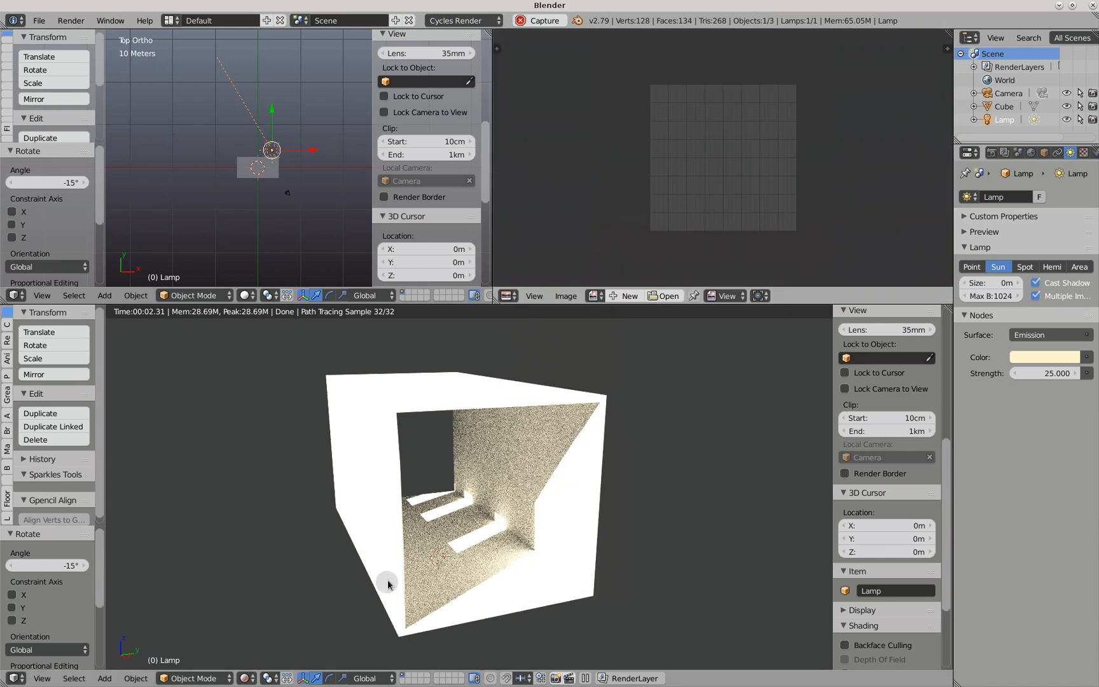
Put the building mesh in Edit Mode with all its geometry selected and show the lower view in Solid shading
right_click(382, 500)
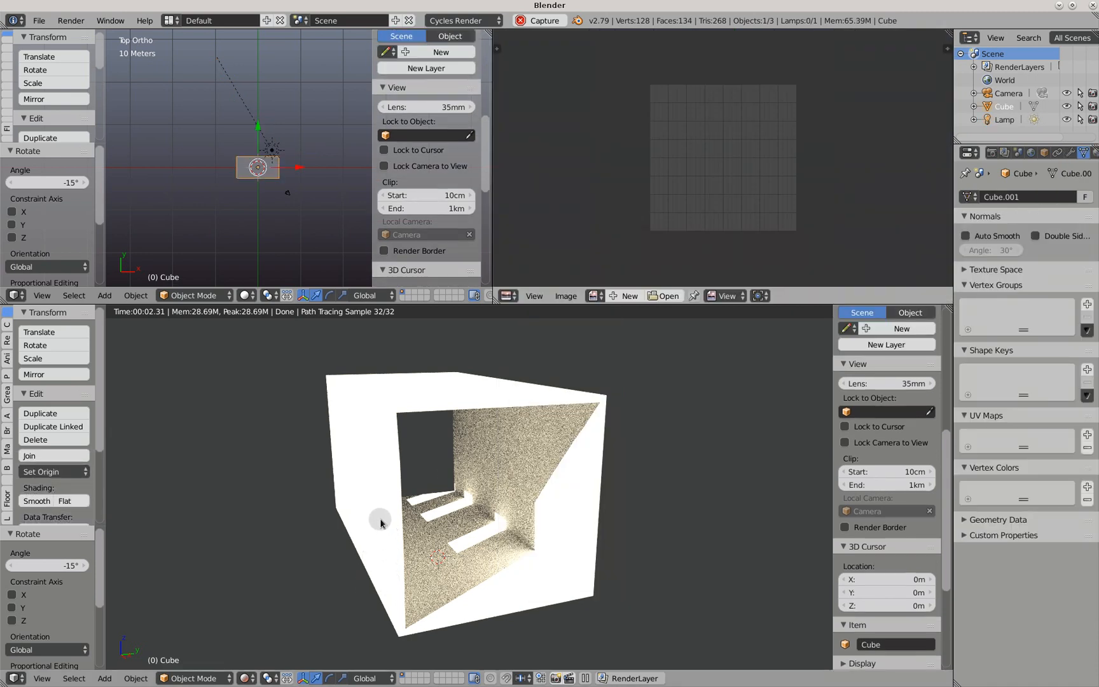
key(Tab)
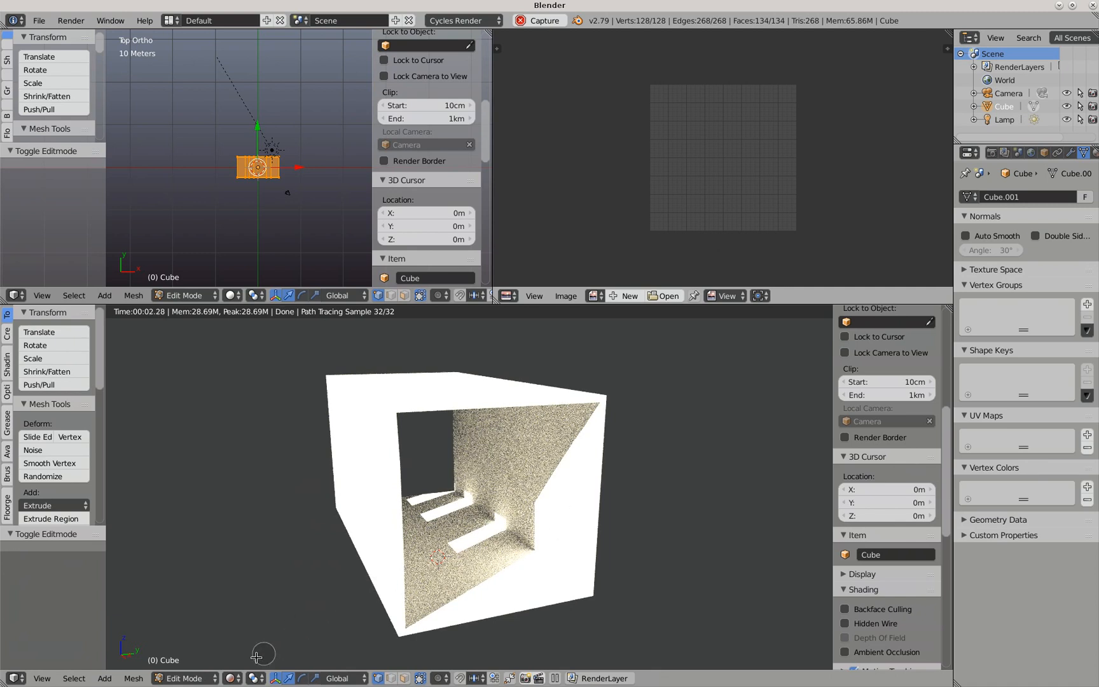
click(230, 678)
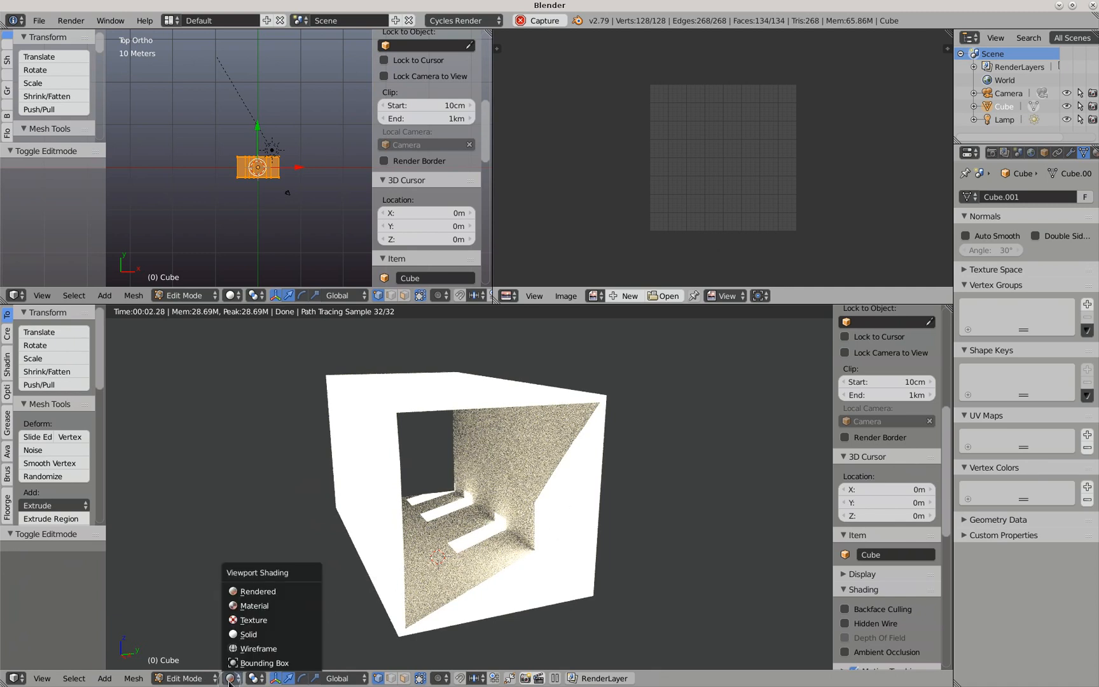
click(236, 635)
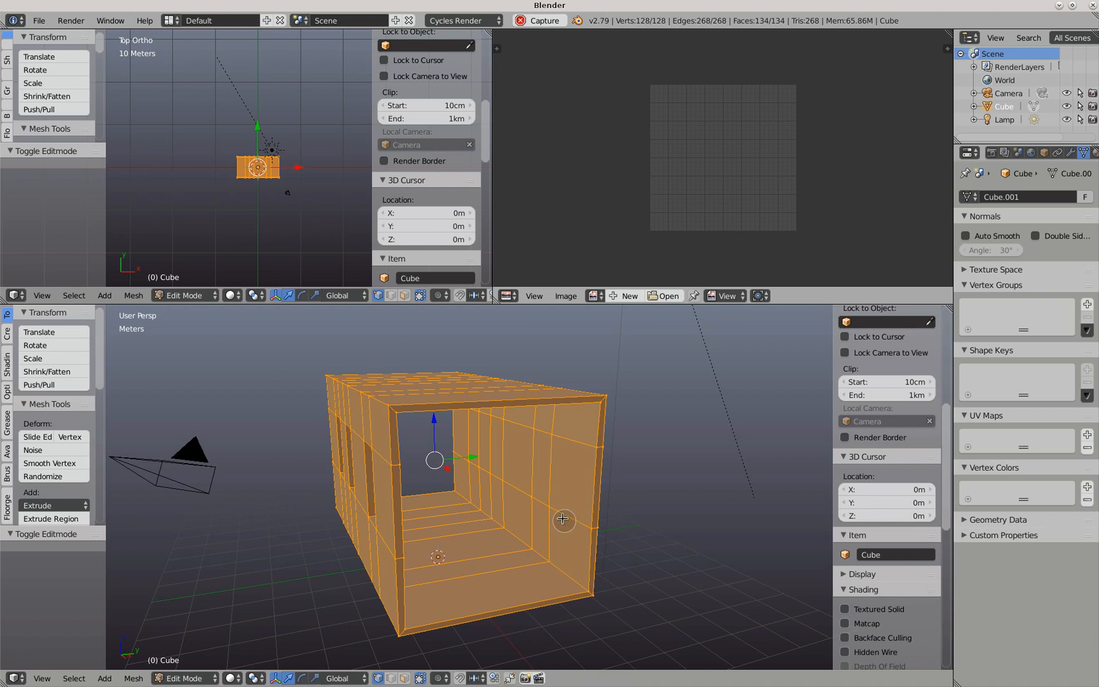
key(a)
key(a)
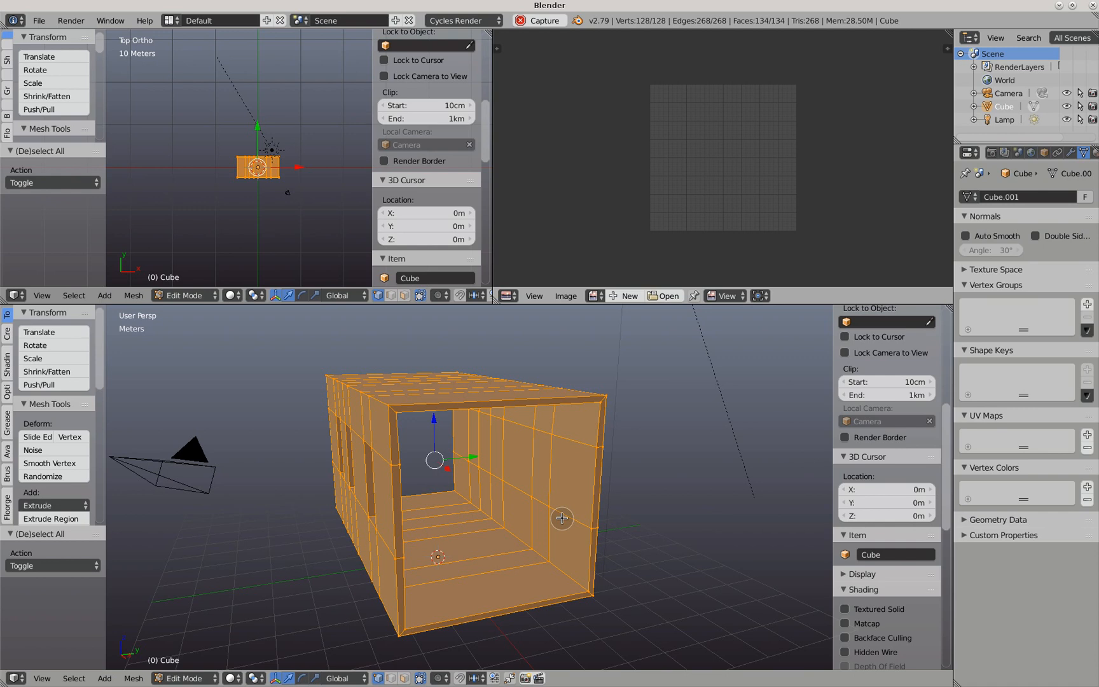
Look through the camera, enable Lock Camera to View and aim the camera into the building's open end
key(KP_0)
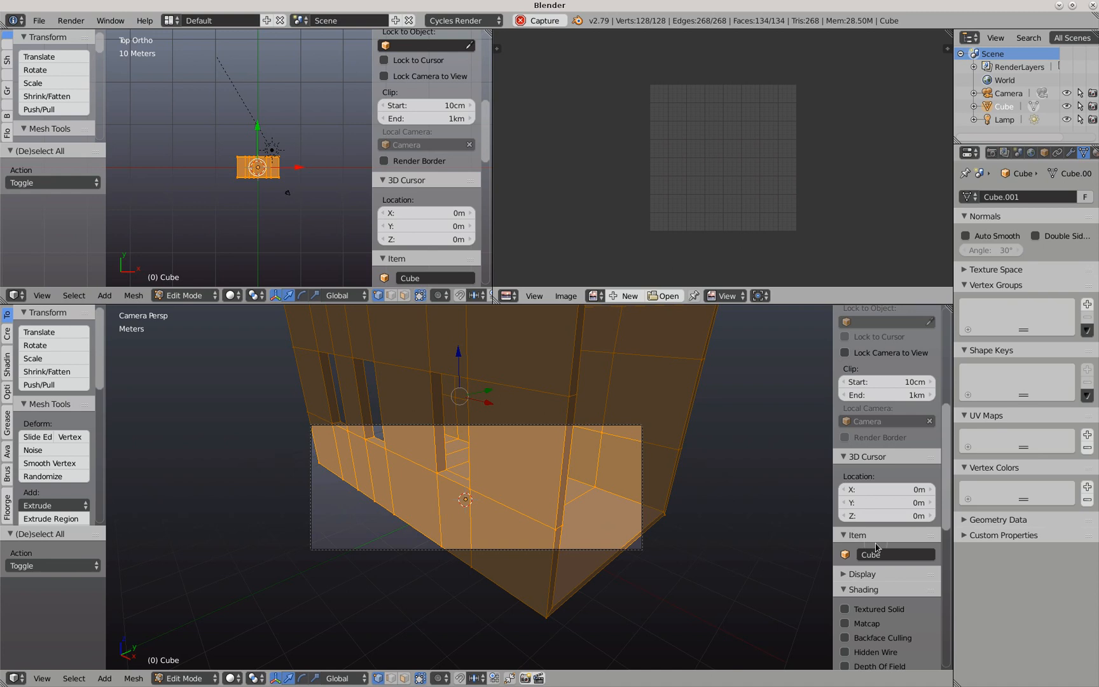
scroll(875, 546, up, 5)
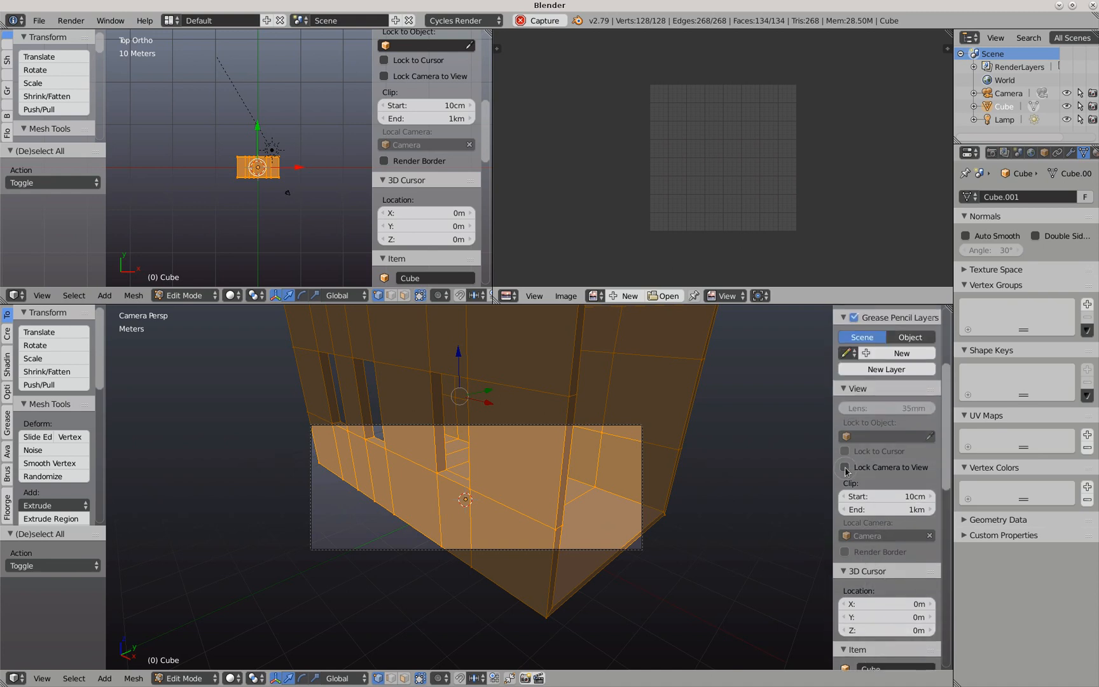
scroll(707, 501, down, 4)
mouse_move(689, 492)
middle_down()
mouse_move(628, 483)
mouse_move(641, 478)
mouse_move(533, 517)
mouse_move(554, 512)
middle_up()
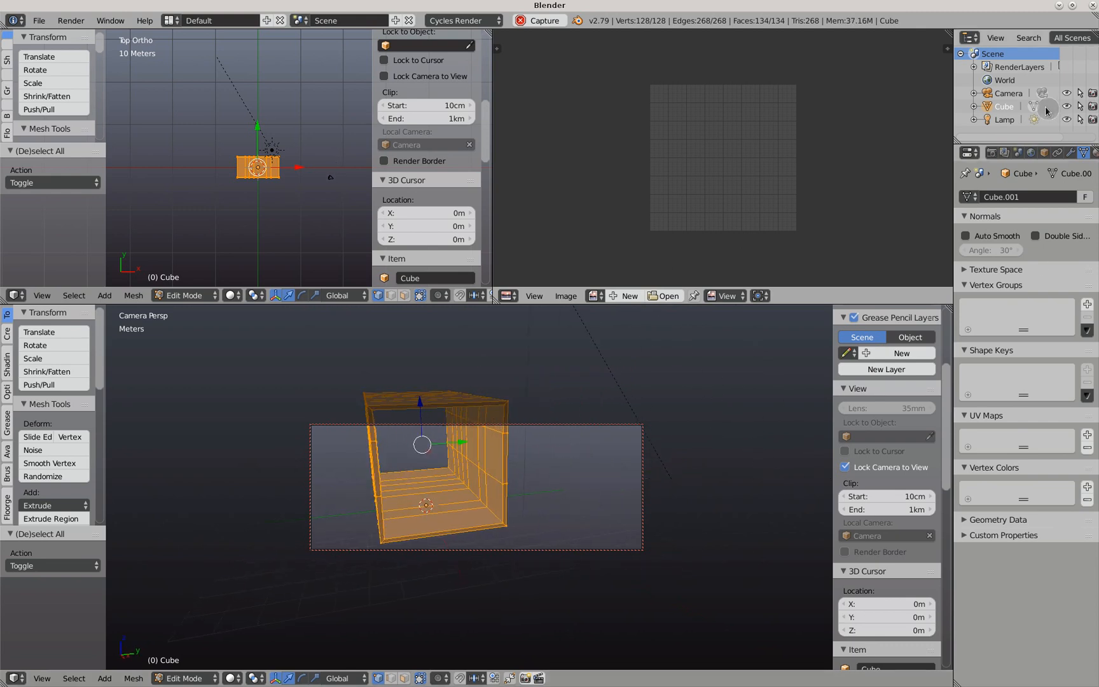
Set the render dimensions to the TV PAL 4:3 preset
click(992, 154)
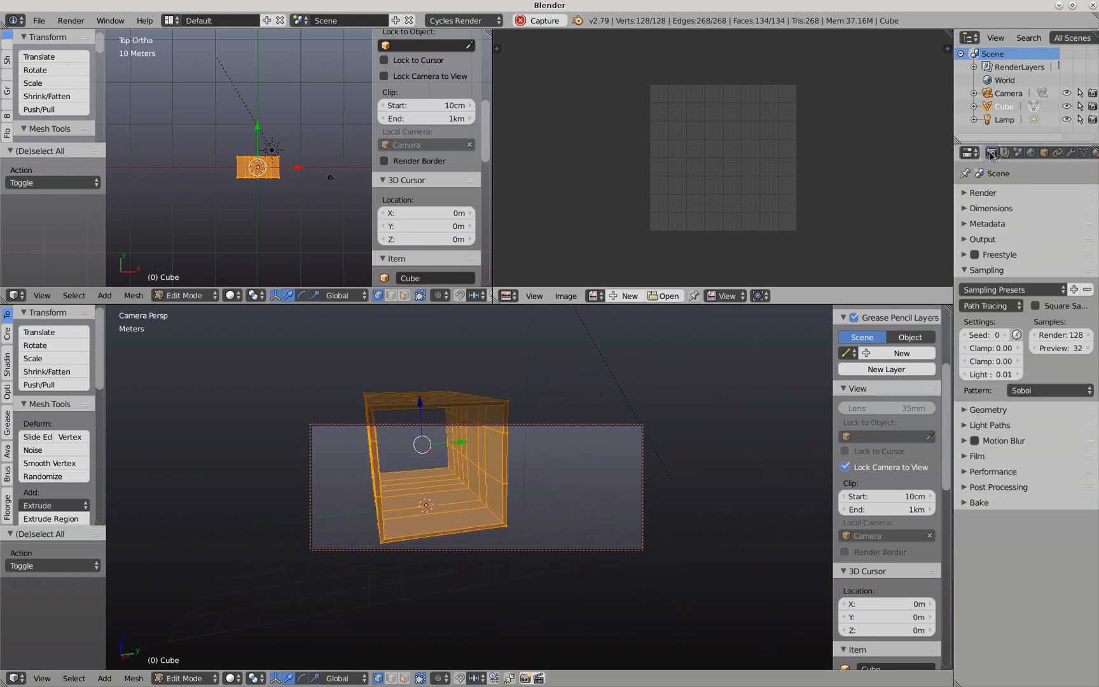
click(965, 209)
click(977, 230)
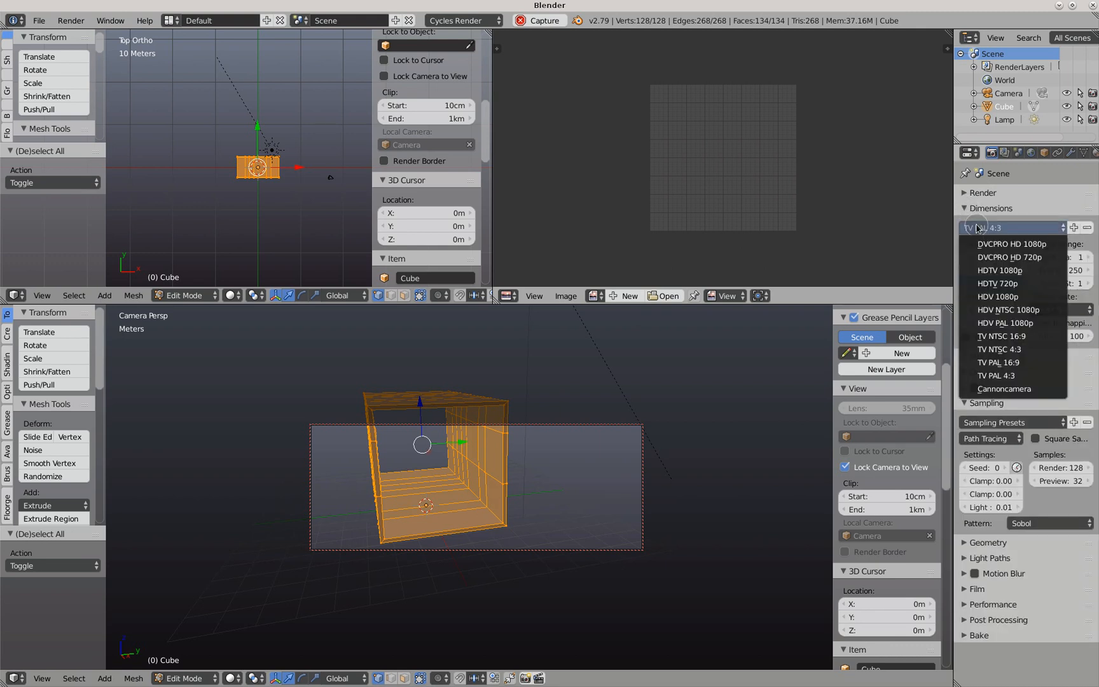
click(984, 376)
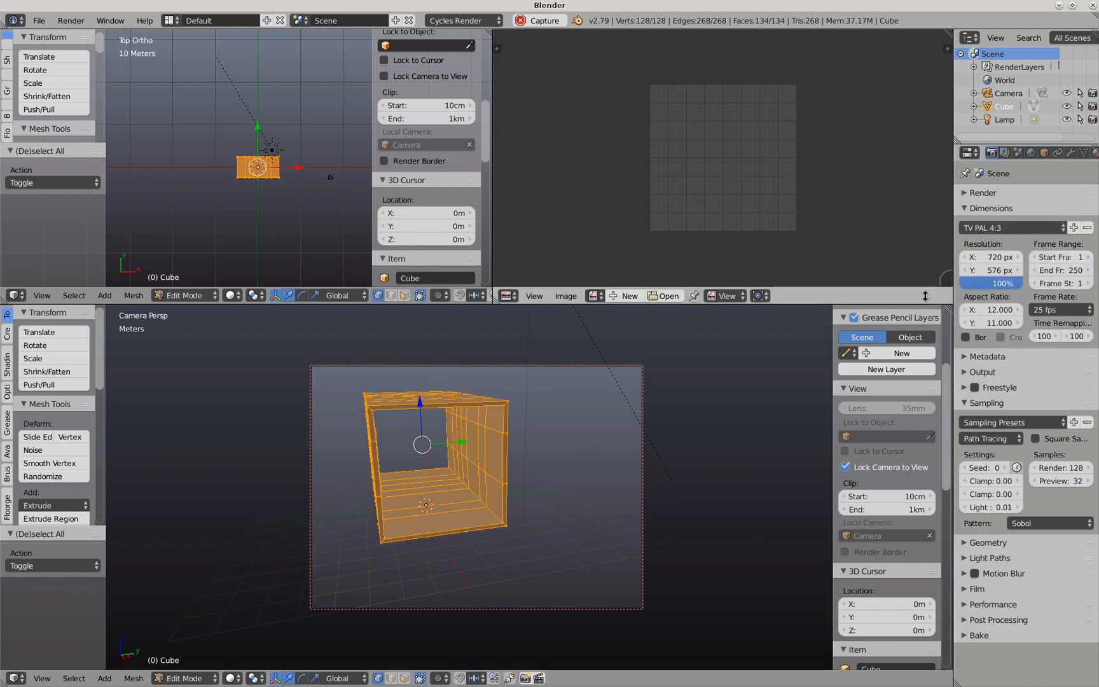
Reposition the camera closer to the building so its open end nearly fills the camera frame
middle_drag(537, 411, 579, 442)
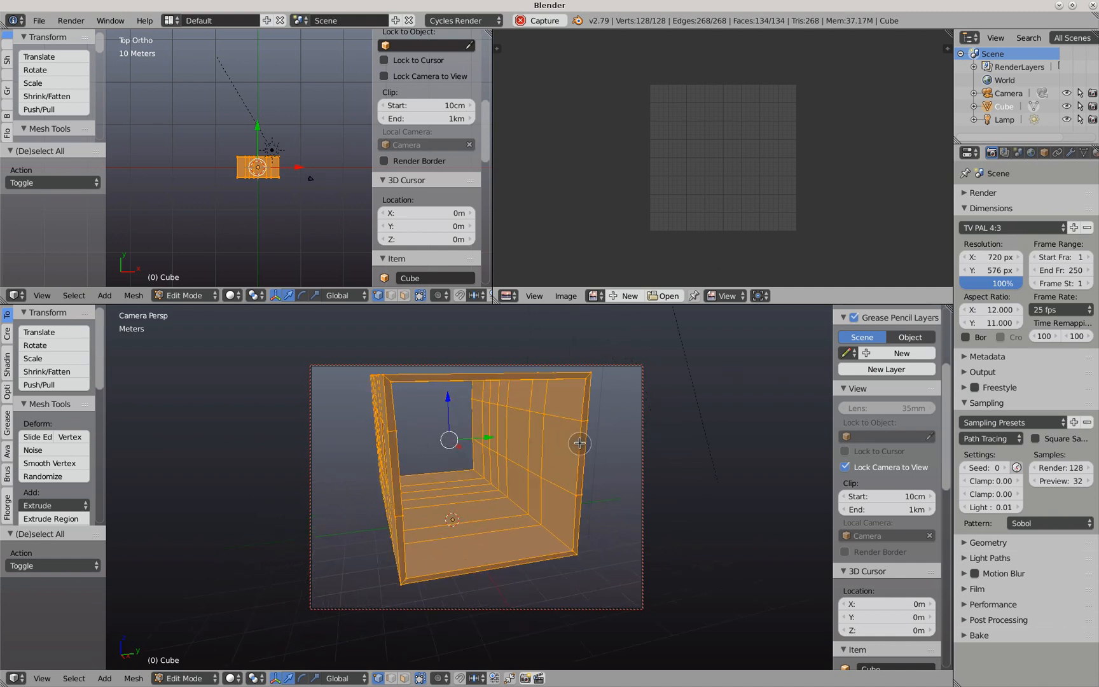
scroll(580, 443, down, 1)
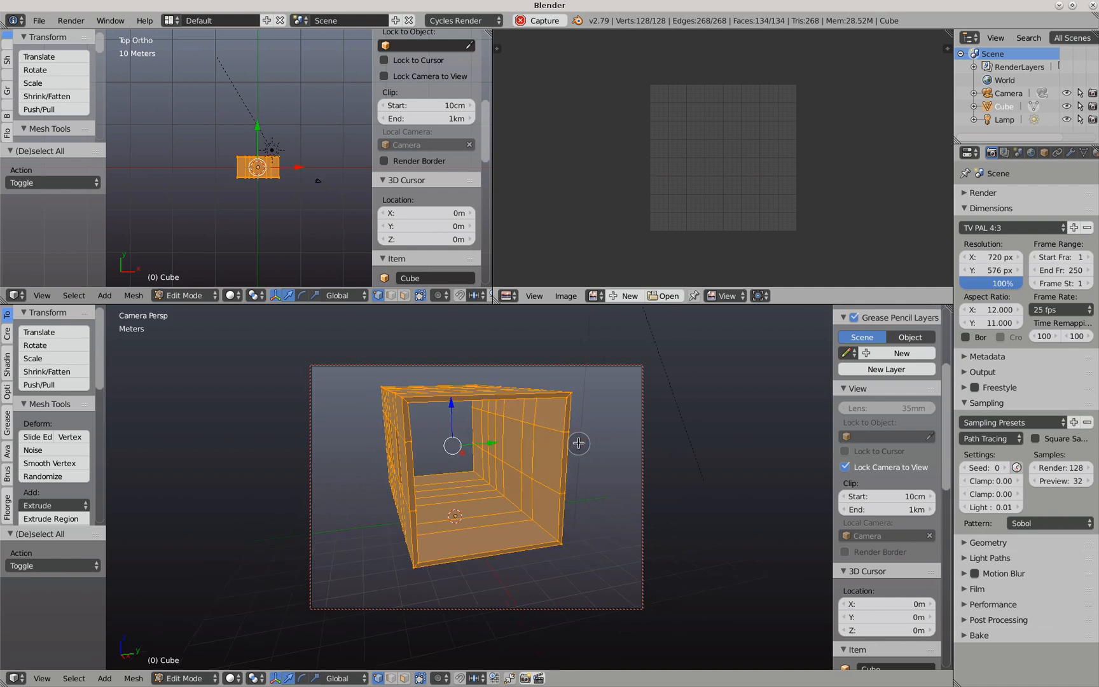
scroll(578, 443, up, 1)
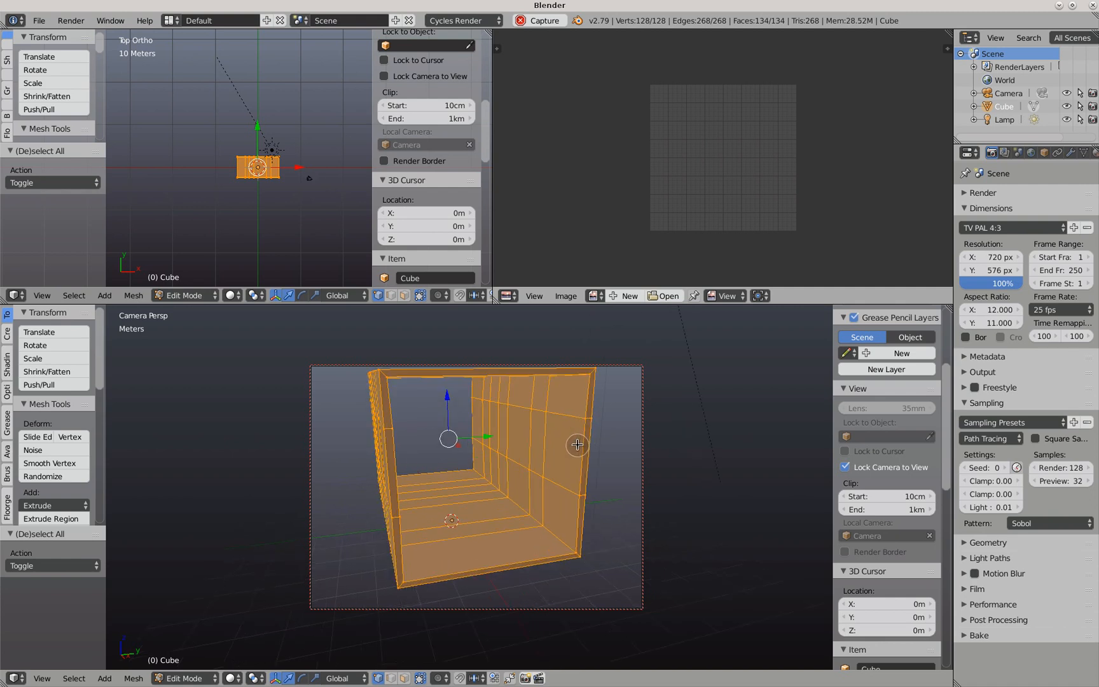
scroll(576, 445, down, 1)
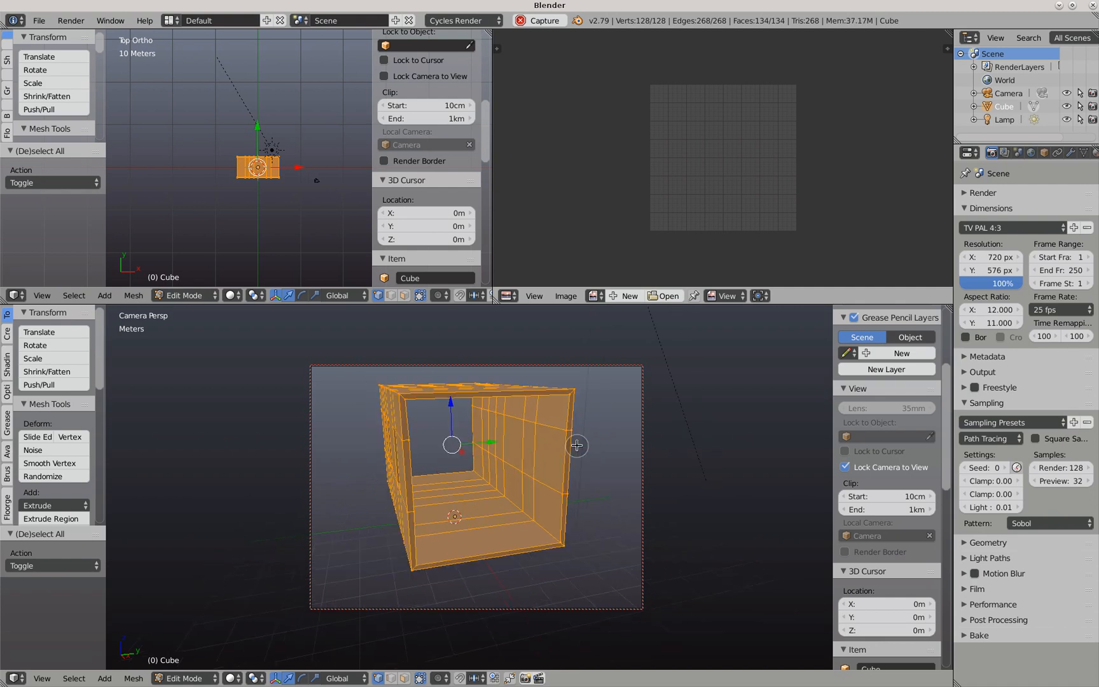
scroll(576, 445, up, 3)
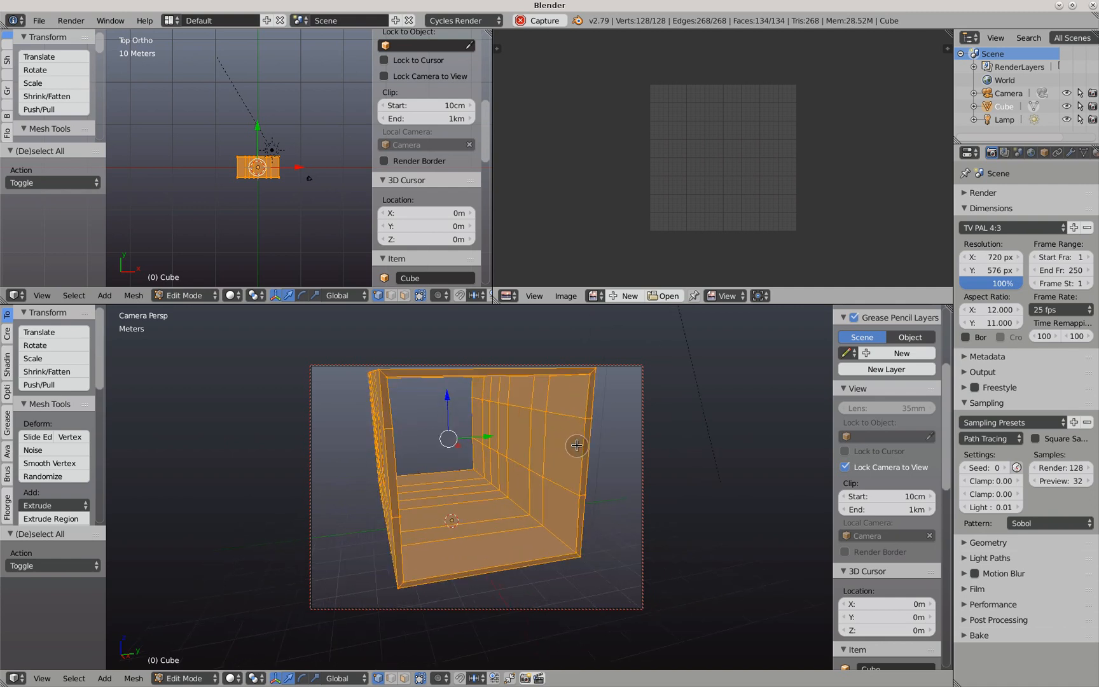
shift+middle_drag(577, 449, 569, 447)
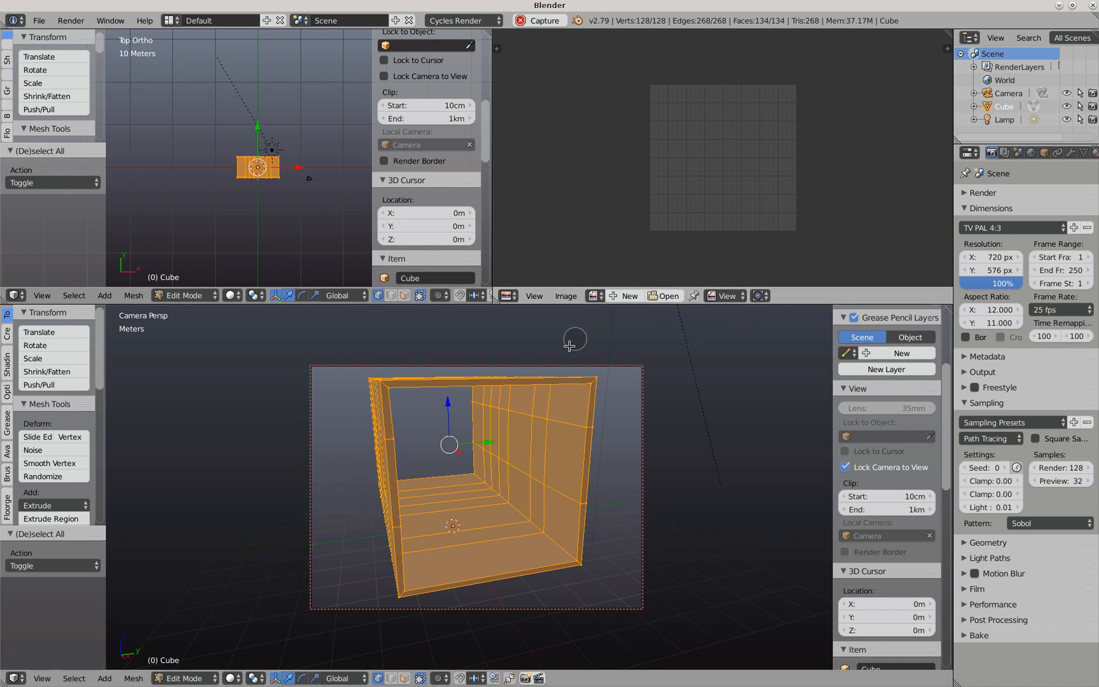
Unwrap the whole building mesh with Smart UV Project, using an angle limit of 66 and an island margin of 0 m
key(u)
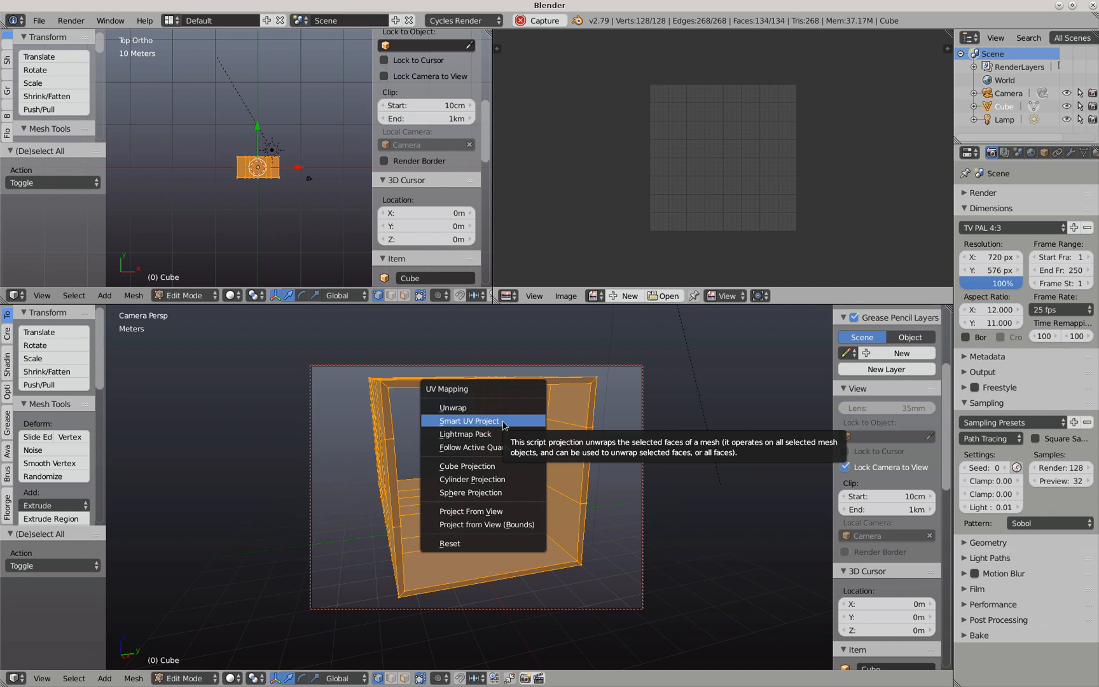
click(505, 423)
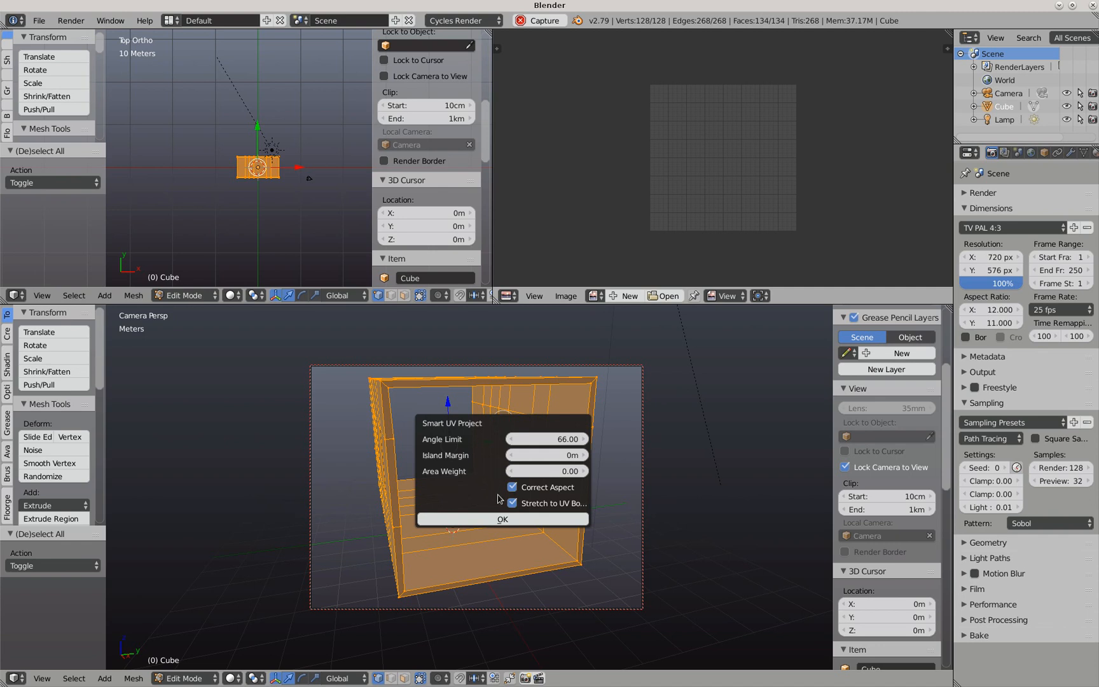
click(499, 519)
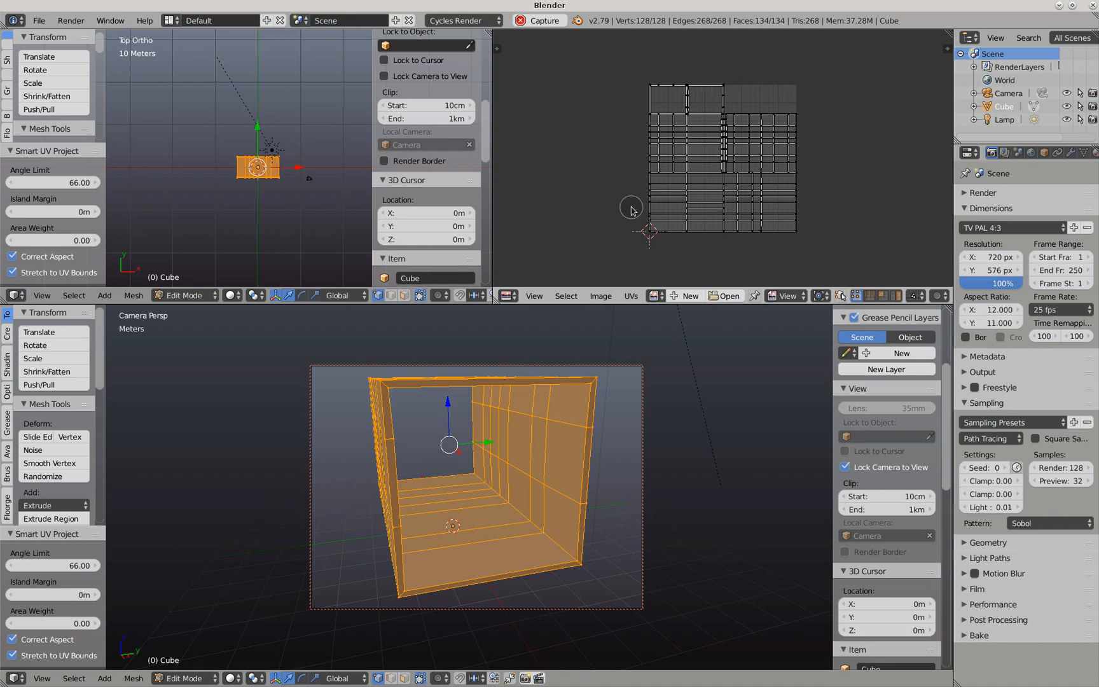
Create a blank black 1024 × 1024 px image named Tunnel for the building's UV layout
click(681, 297)
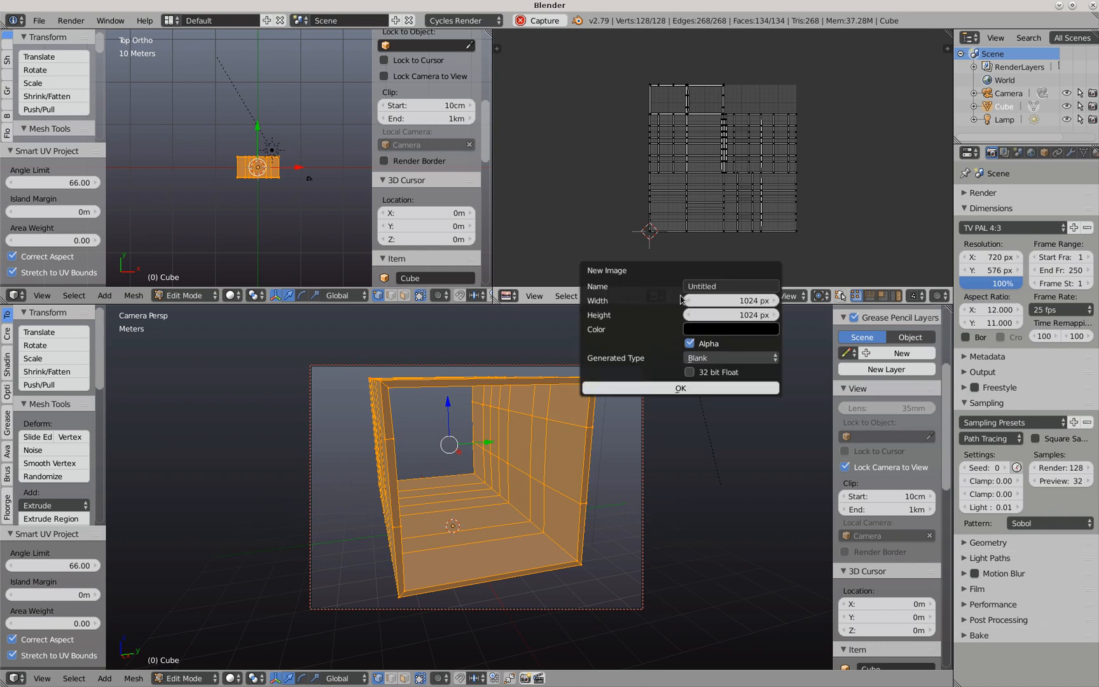
click(728, 286)
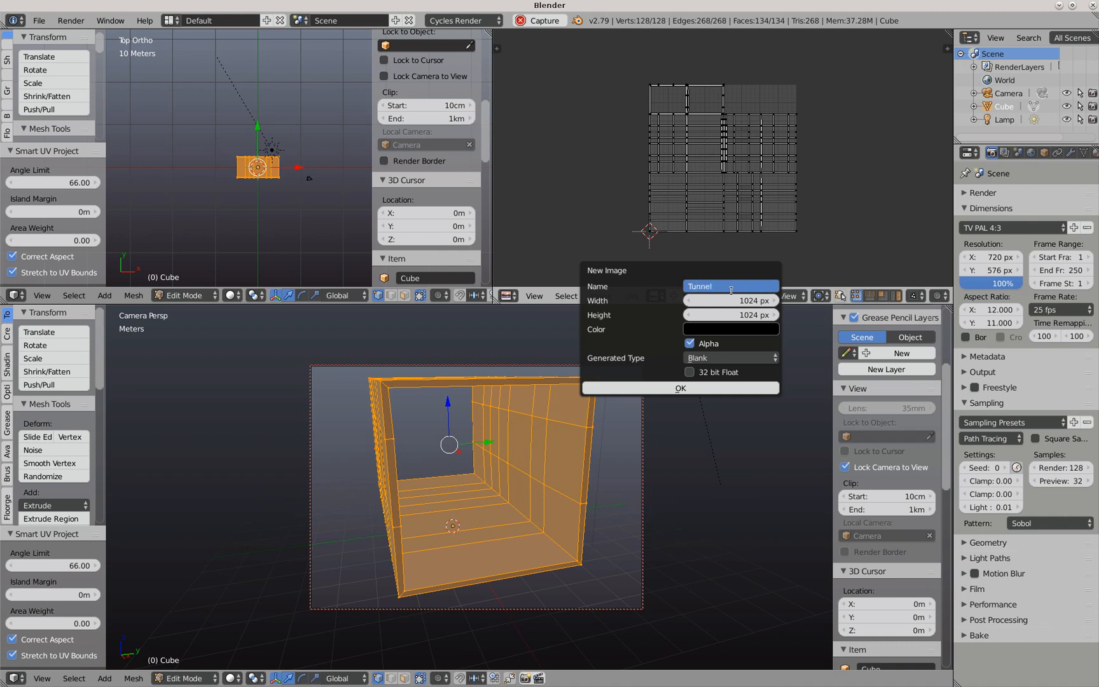
click(670, 387)
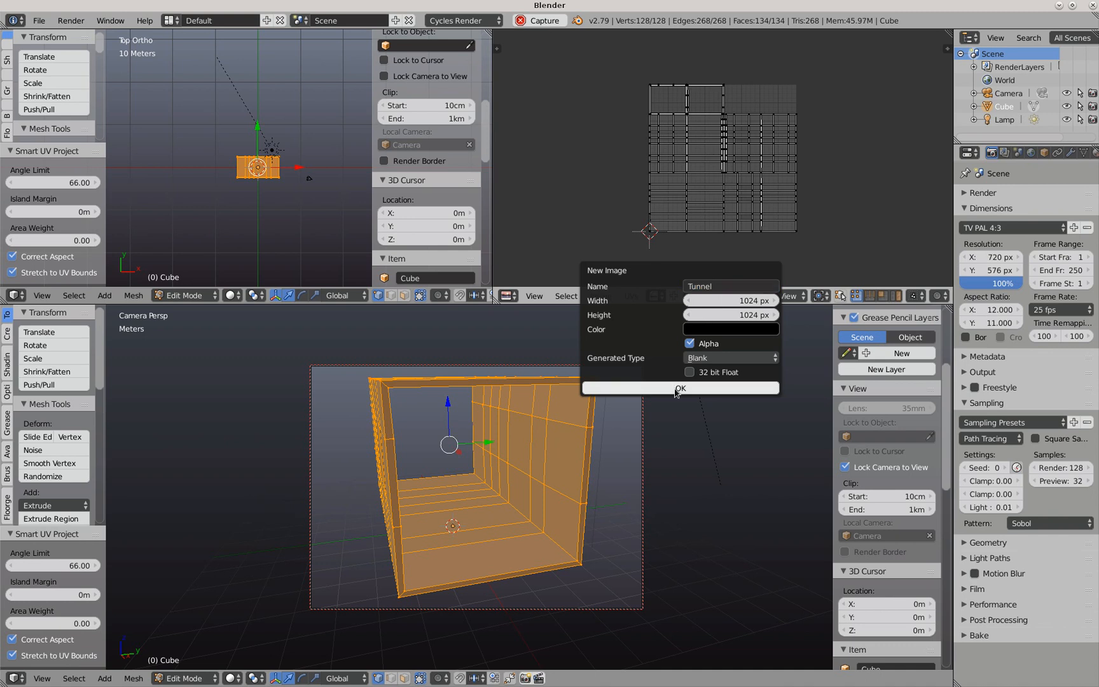
scroll(782, 213, up, 3)
scroll(782, 213, down, 2)
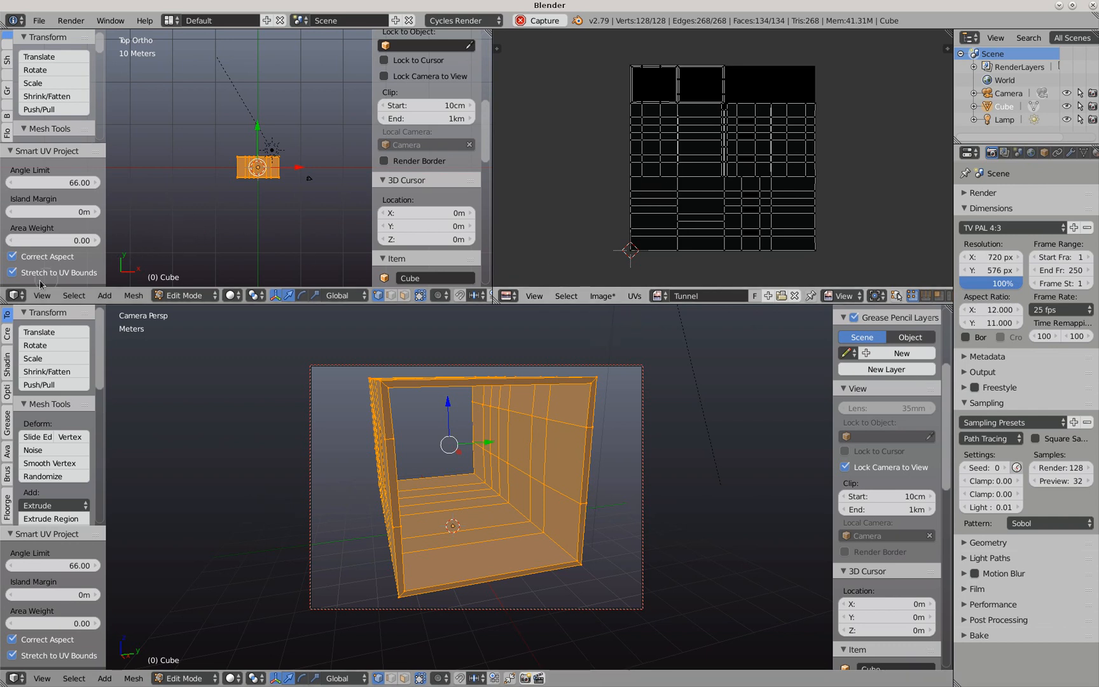
Change the remaining upper 3D view to a Node Editor, create a new building material and delete its Diffuse BSDF node
click(14, 296)
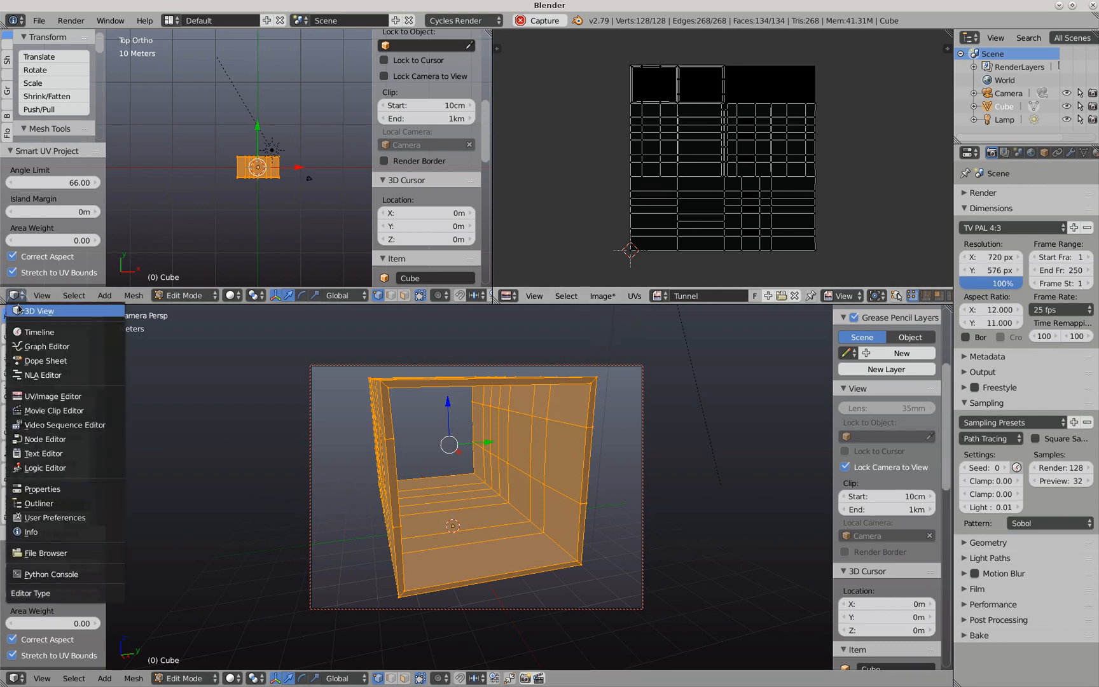
click(40, 439)
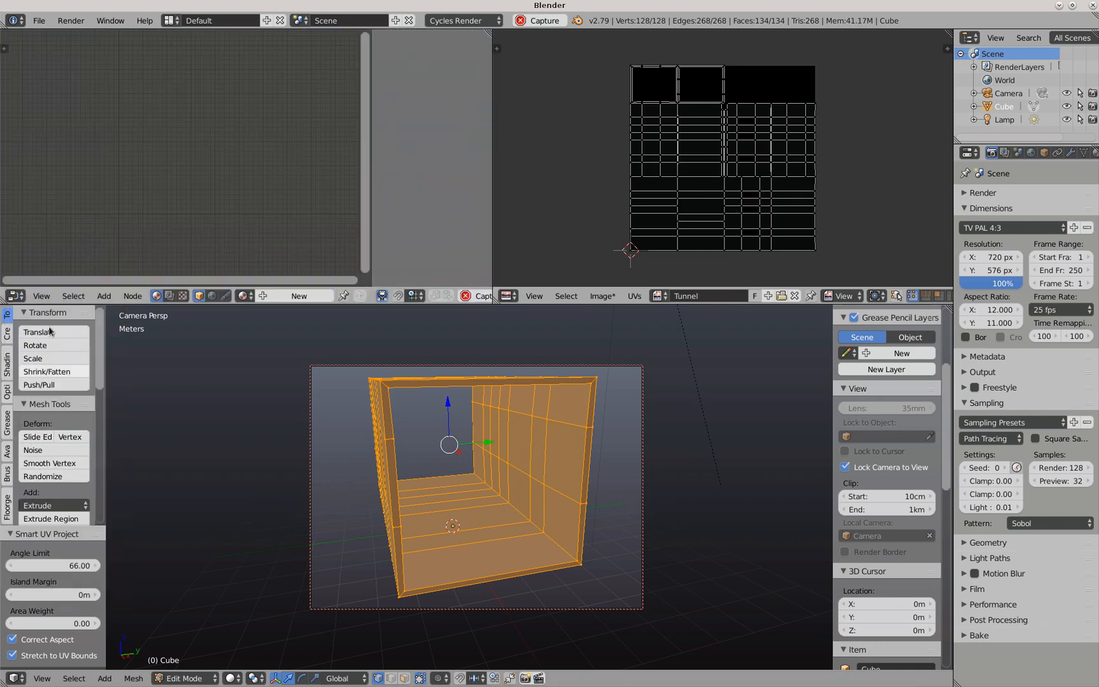
click(295, 296)
click(145, 152)
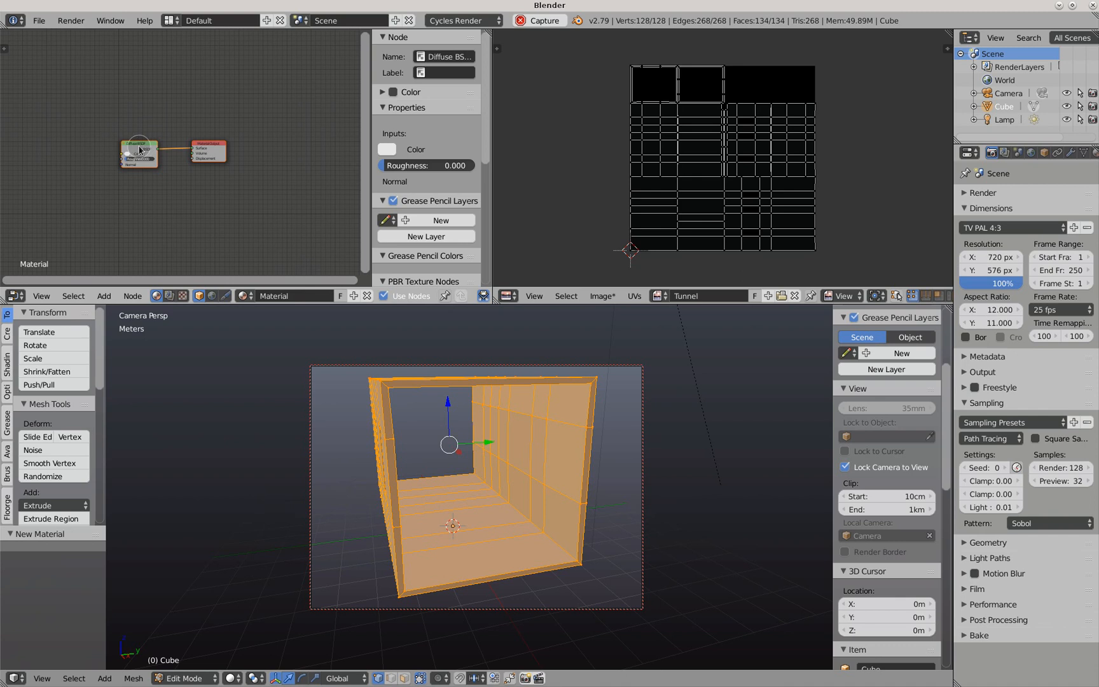
key(x)
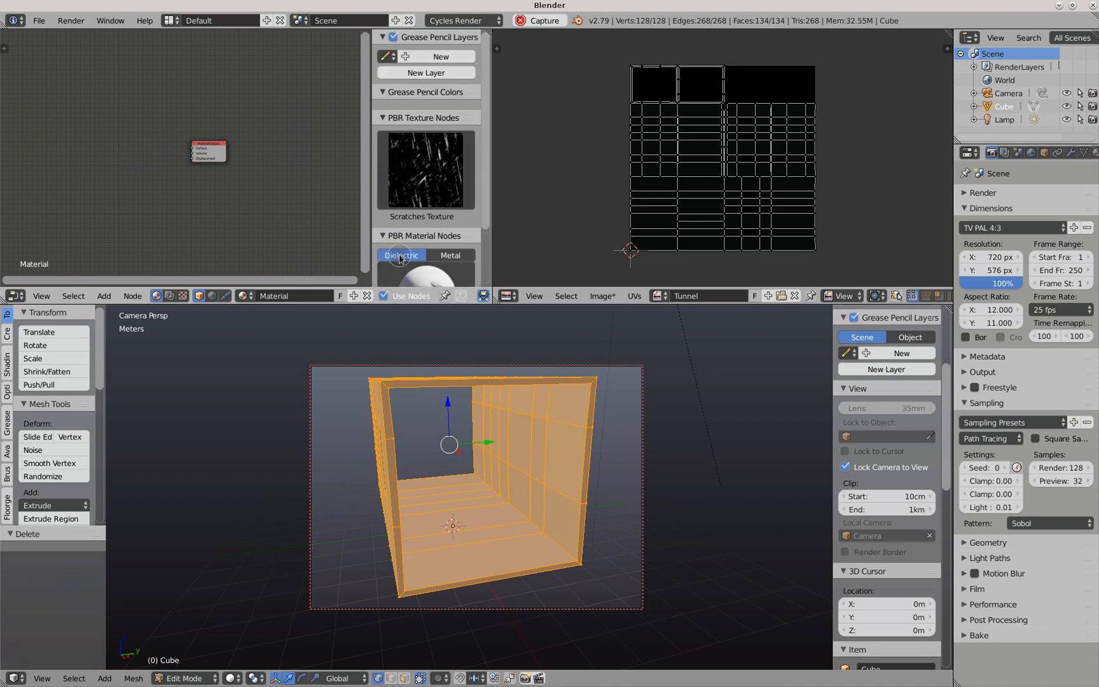
Connect a Brick dielectric PBR material node to the Material Output's Surface and display the 3D view in Rendered shading
click(428, 278)
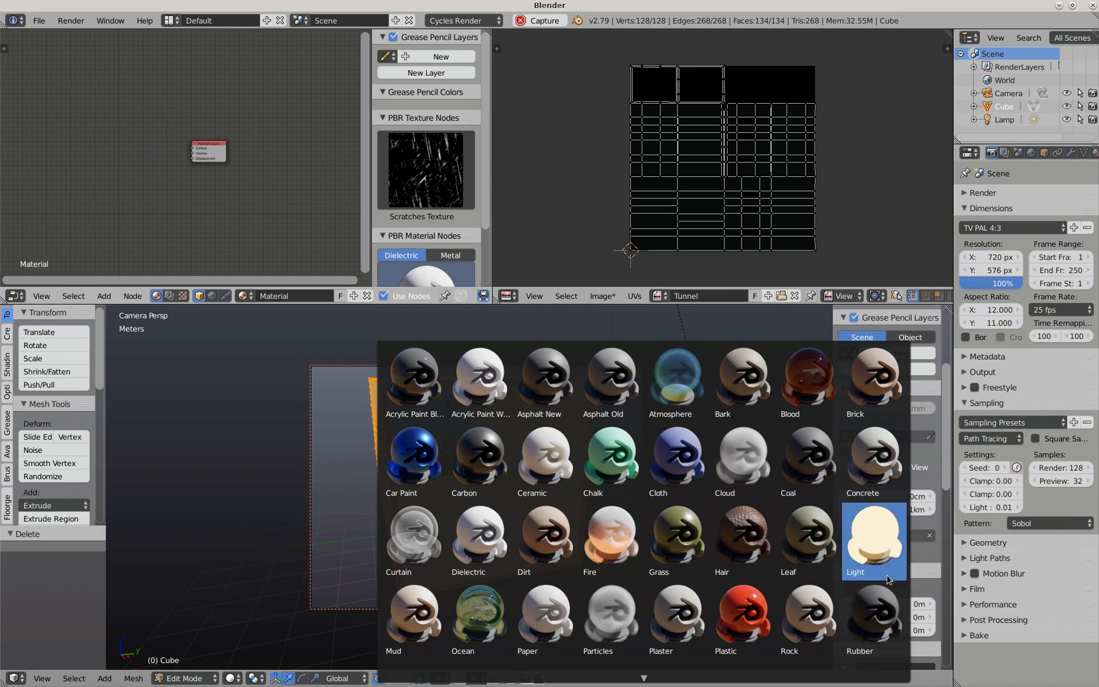
click(884, 389)
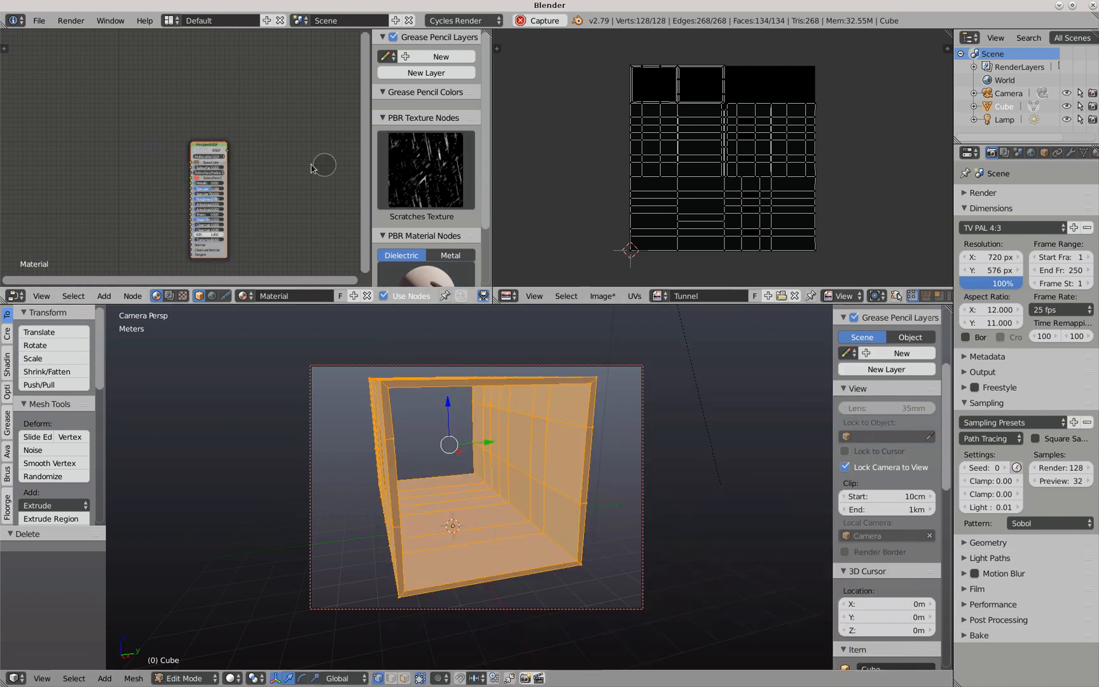
drag(209, 147, 139, 131)
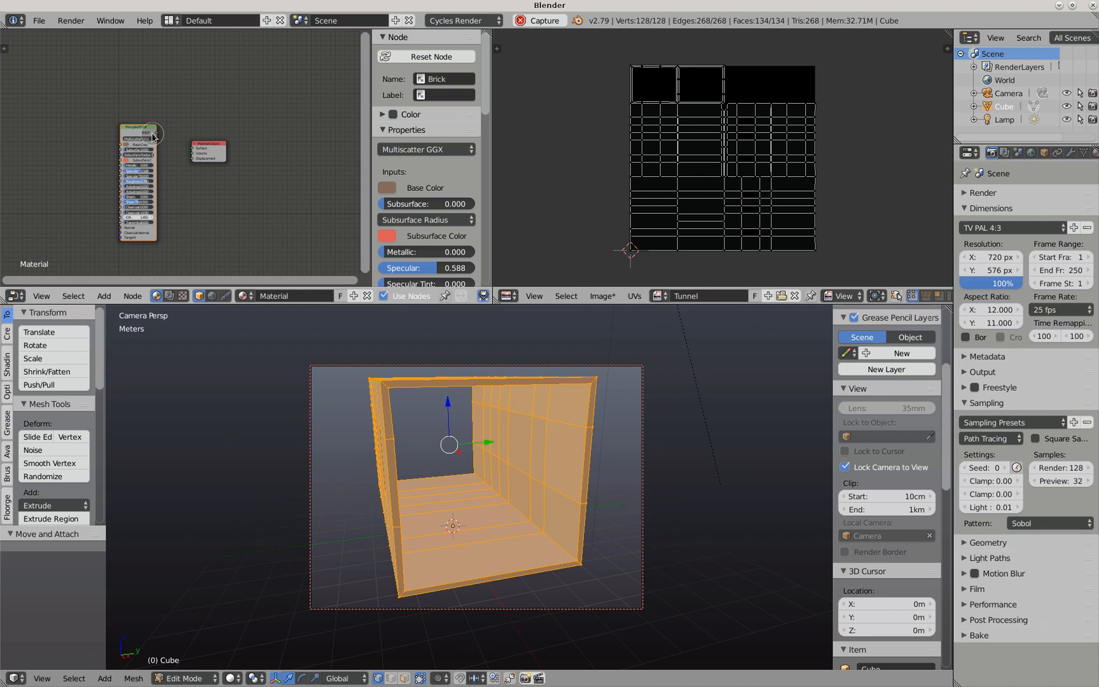
drag(154, 134, 191, 150)
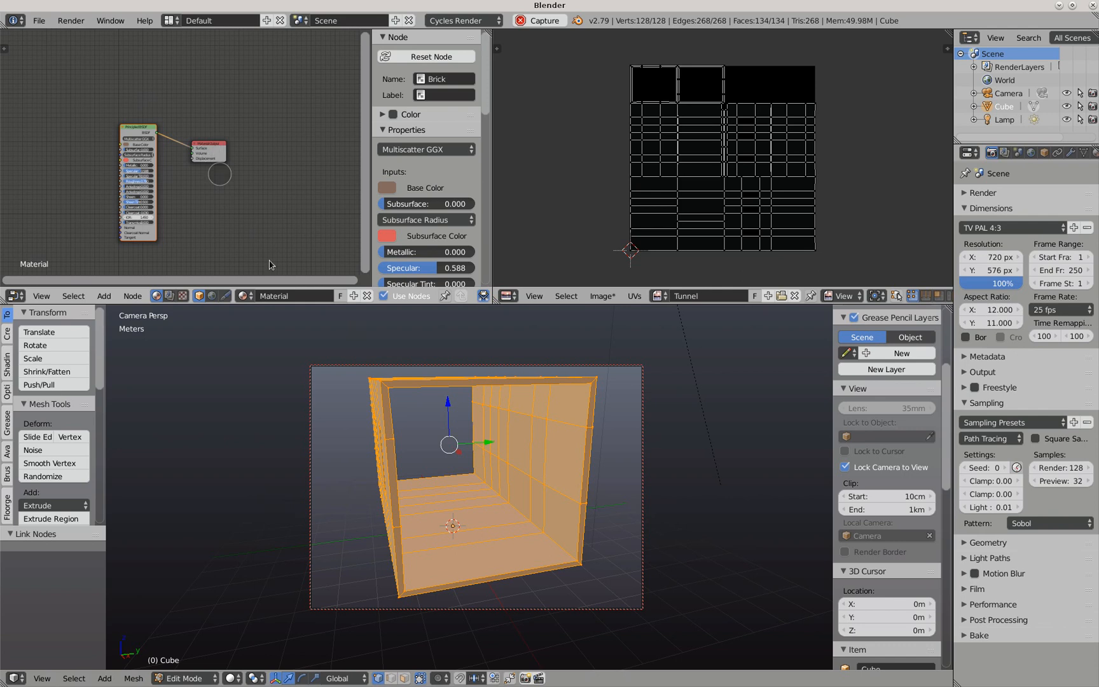
click(230, 679)
click(242, 593)
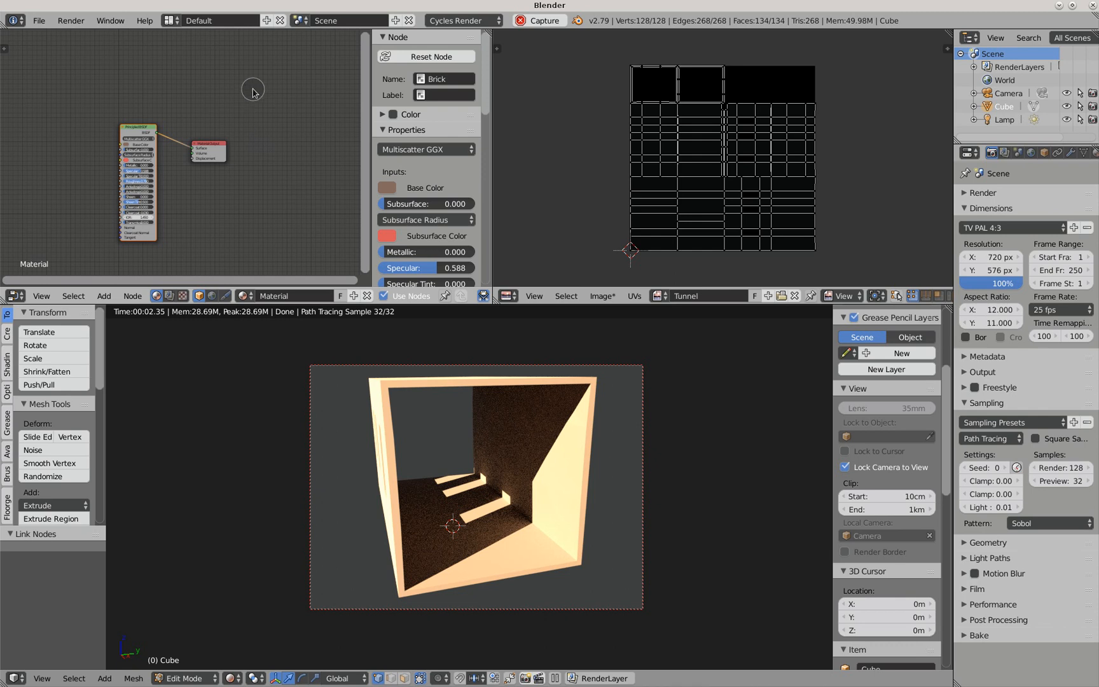
Add an unconnected Image Texture node to the building material, placed beyond the Material Output node
key(shift+a)
mouse_move(253, 93)
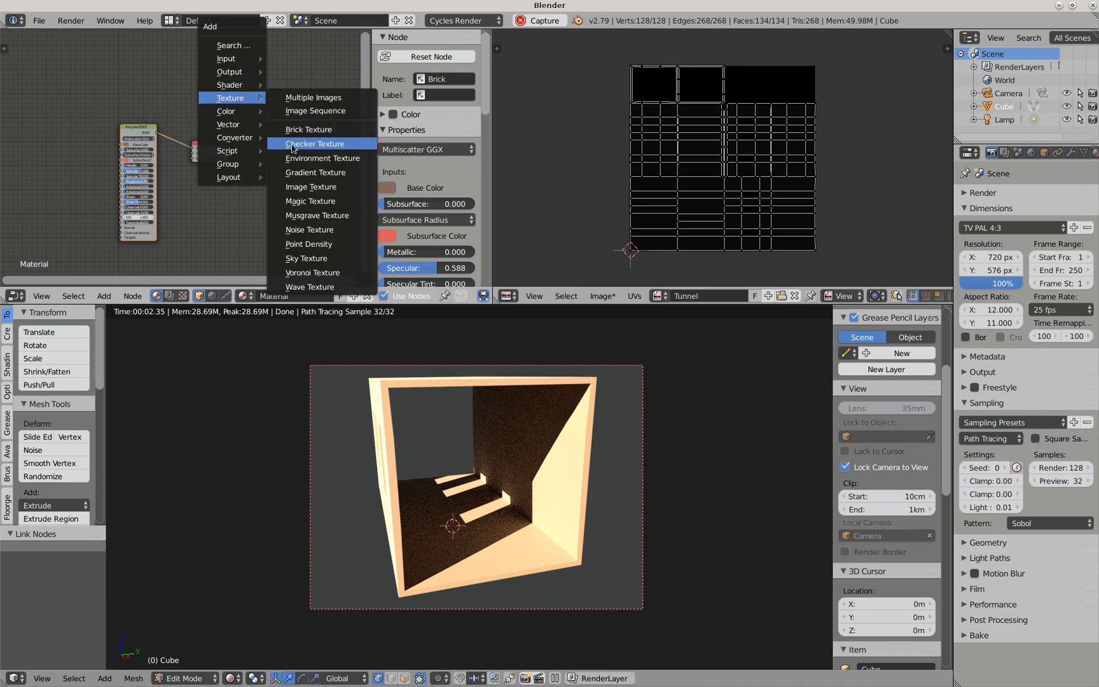
click(306, 188)
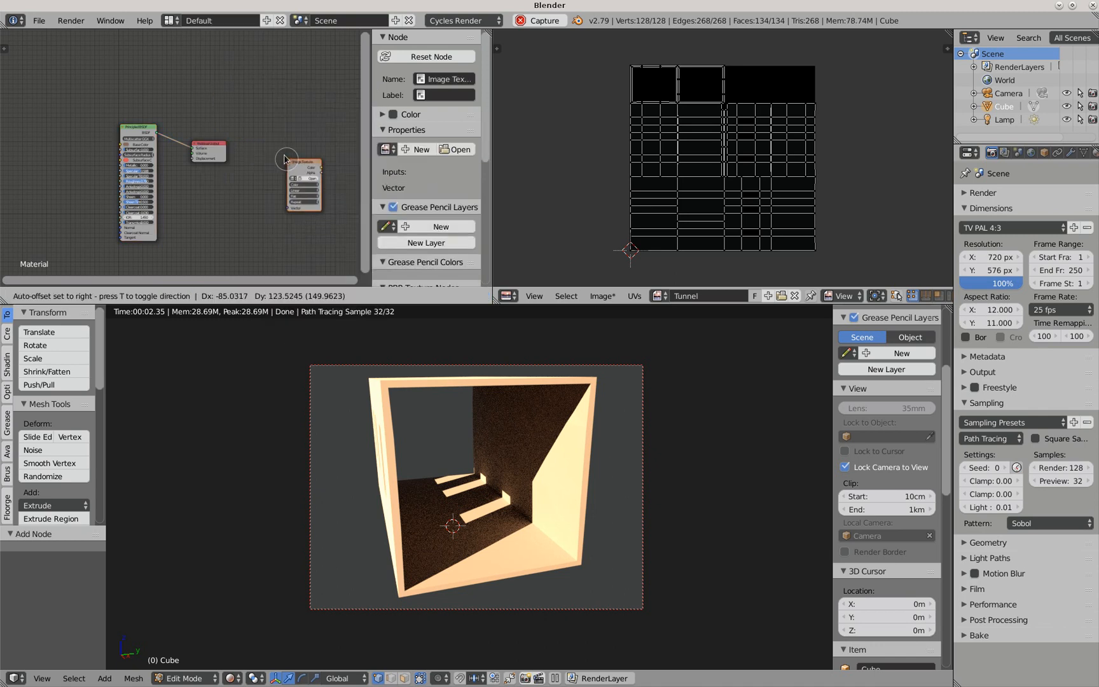
click(270, 109)
Assign the Tunnel image to the Image Texture node and keep that node selected as the bake target
scroll(274, 113, up, 1)
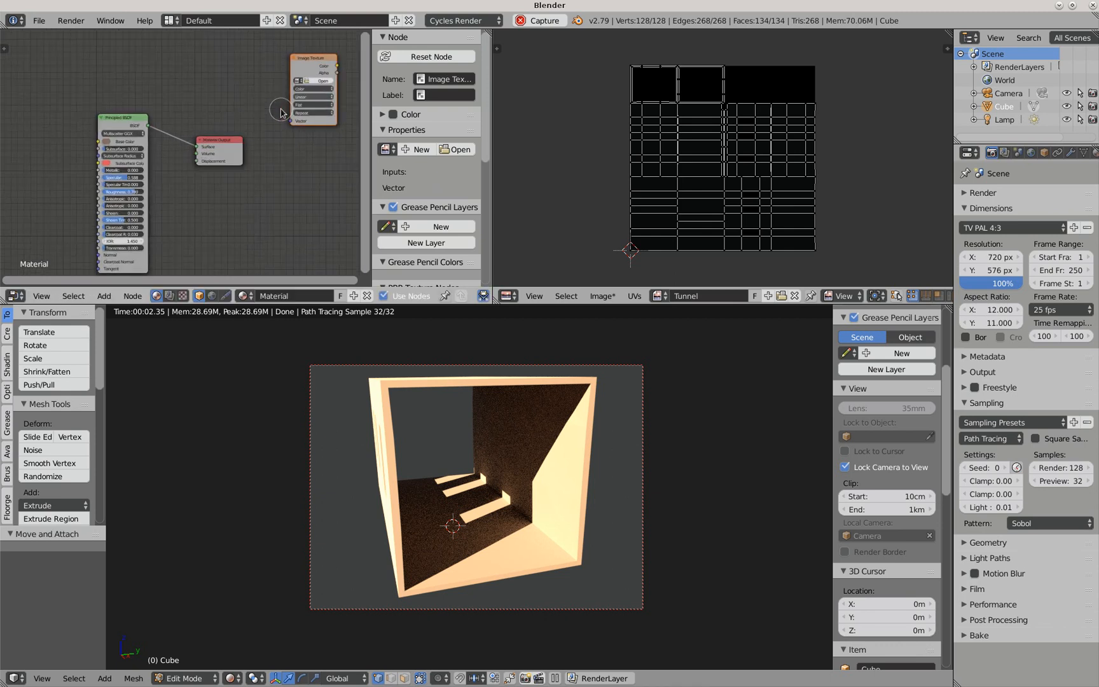
scroll(255, 124, up, 2)
scroll(249, 126, up, 1)
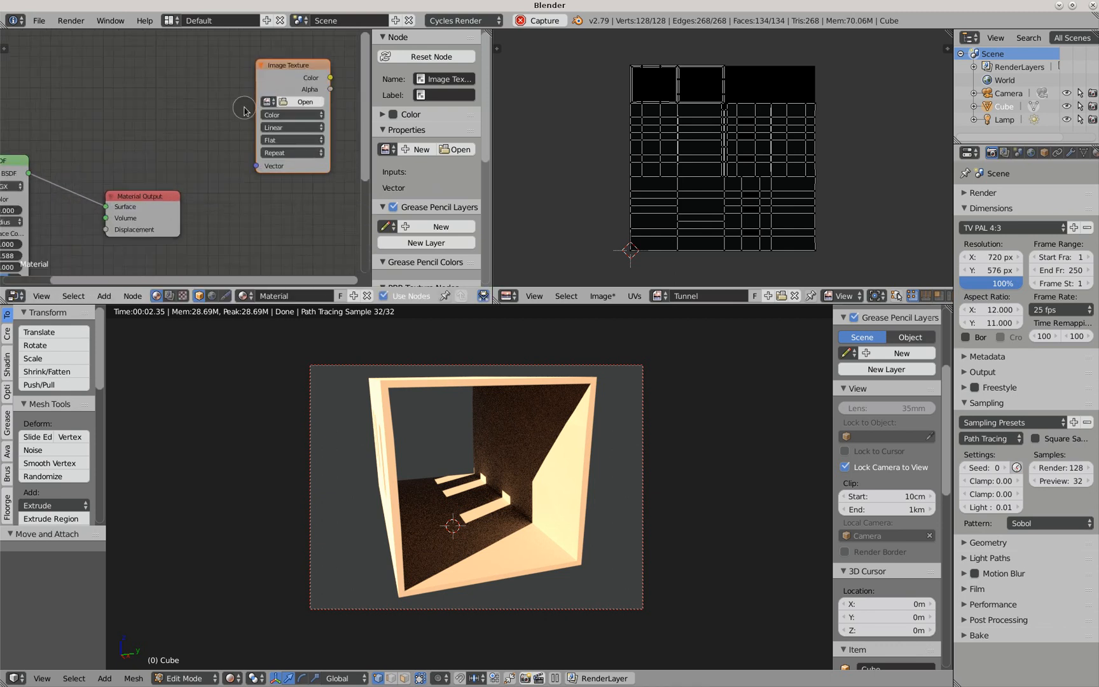
scroll(260, 106, up, 1)
middle_drag(286, 90, 195, 130)
click(198, 128)
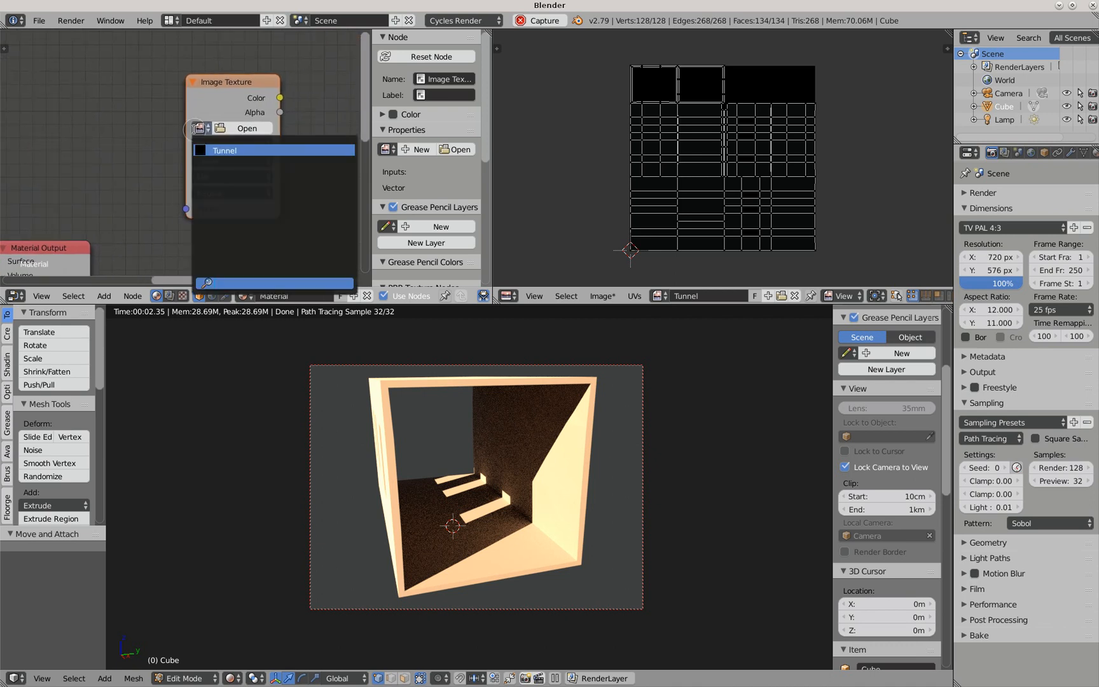
click(215, 150)
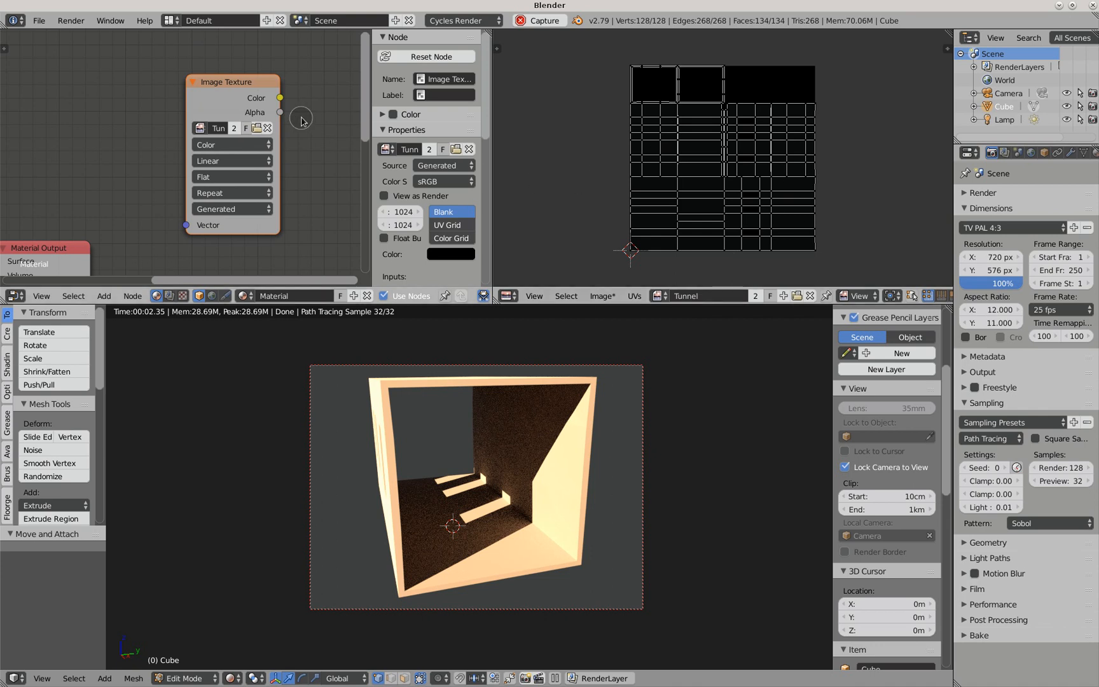
click(217, 82)
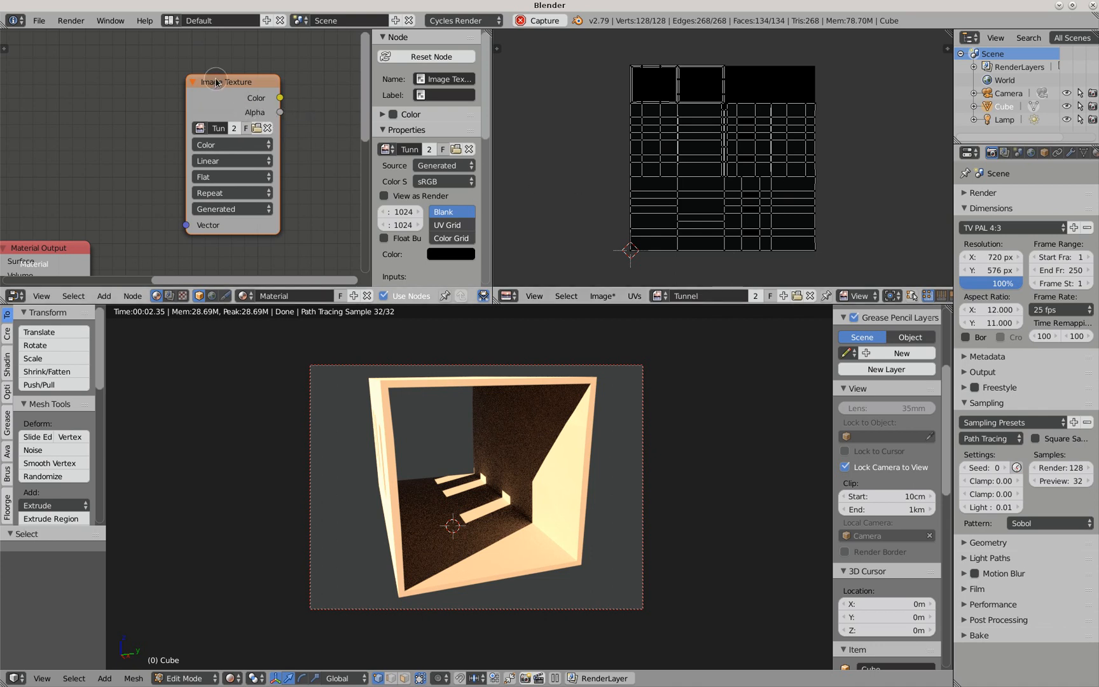
scroll(217, 103, down, 2)
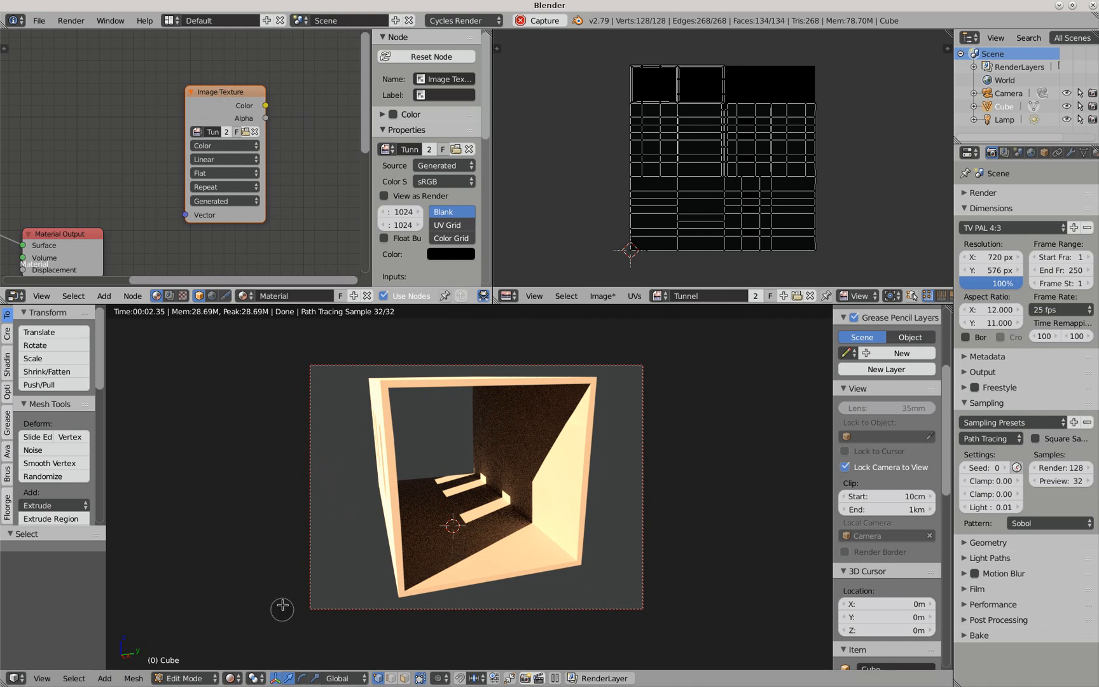
Bake the building's Combined lighting, with direct and indirect contributions, into the Tunnel image
key(Tab)
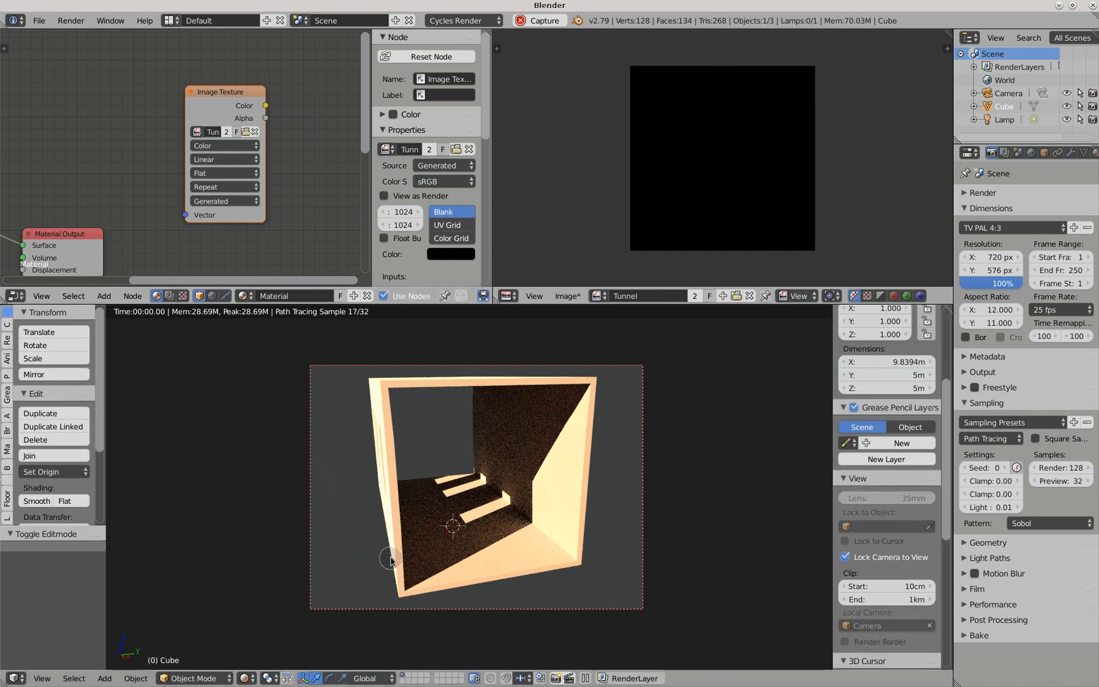
key(Tab)
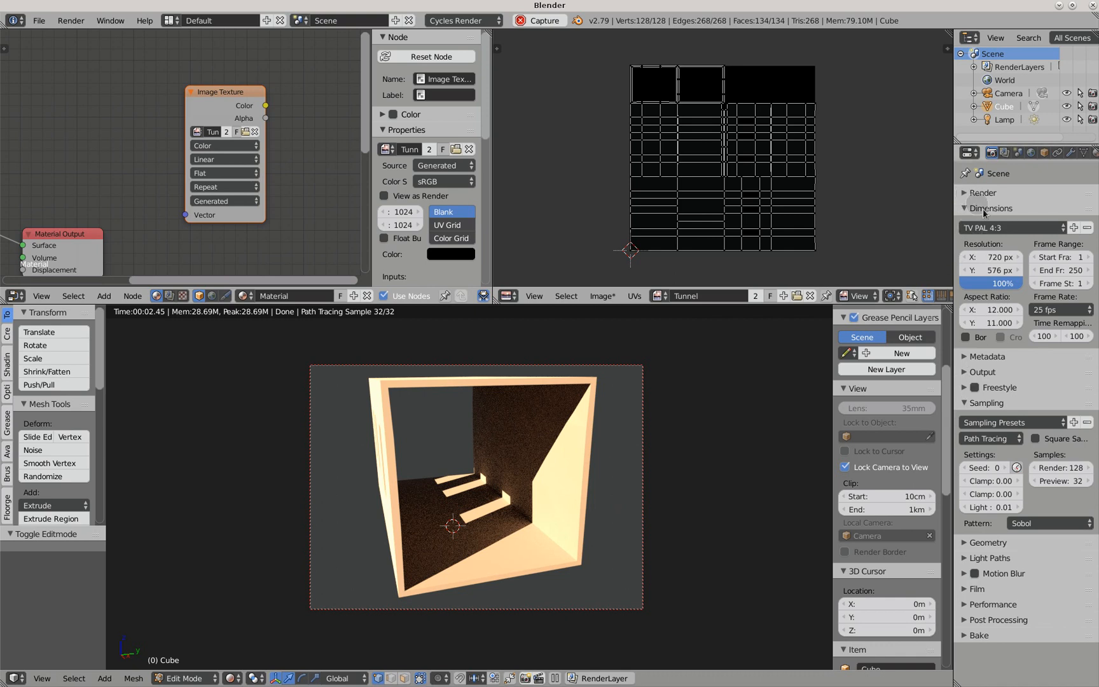
click(1004, 153)
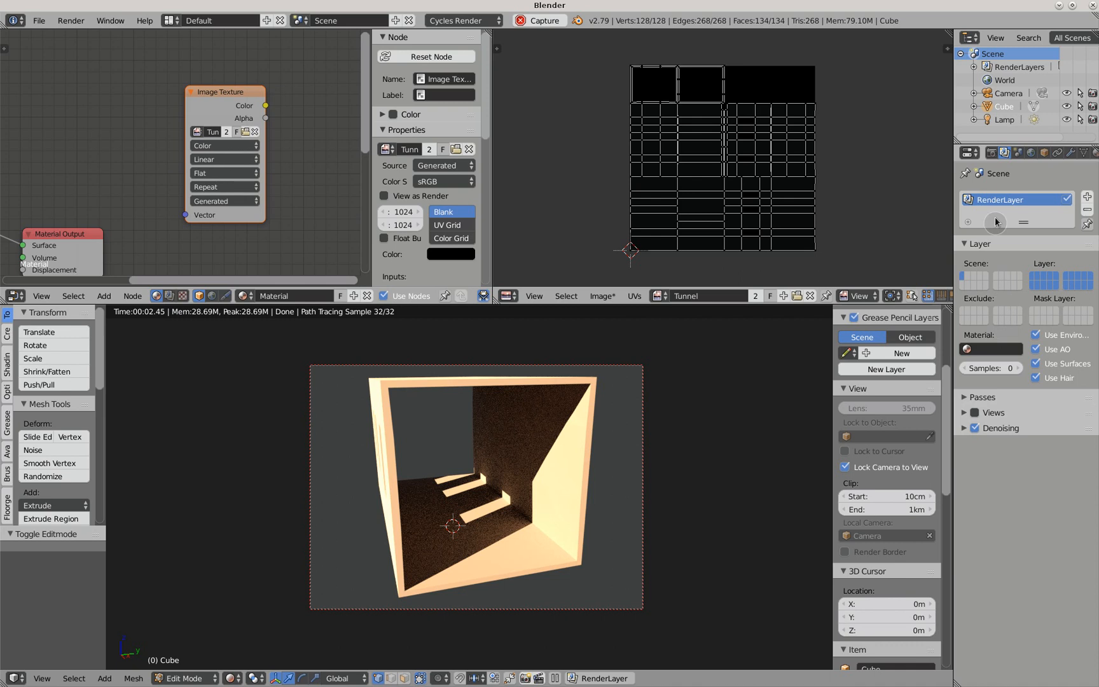
click(990, 155)
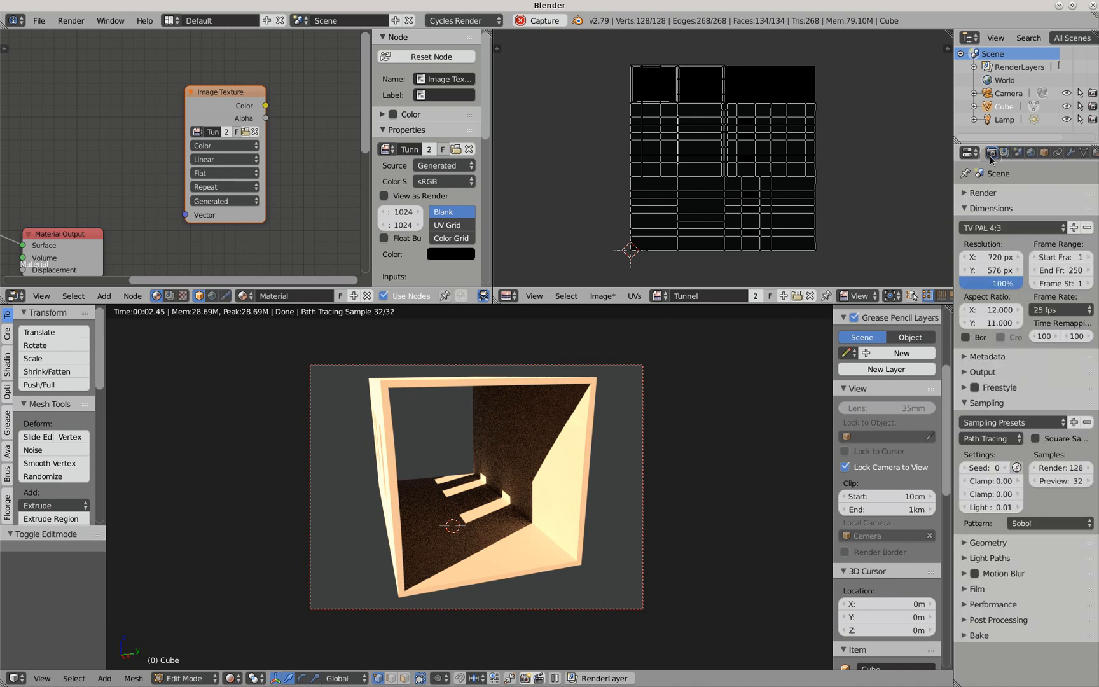
click(965, 209)
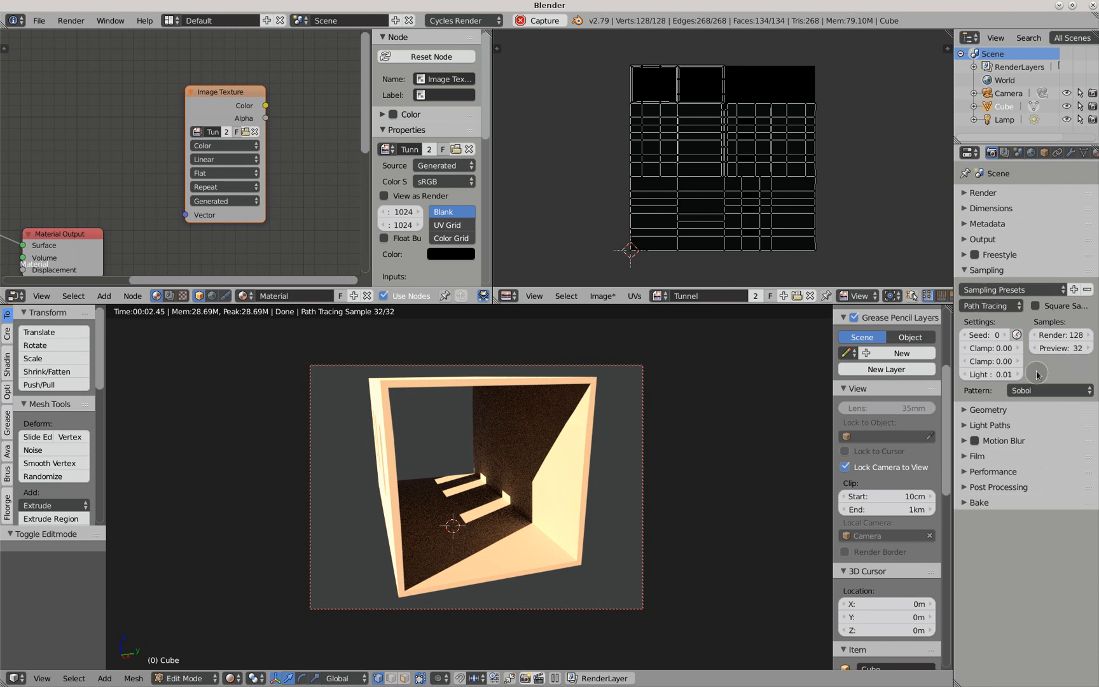
click(967, 502)
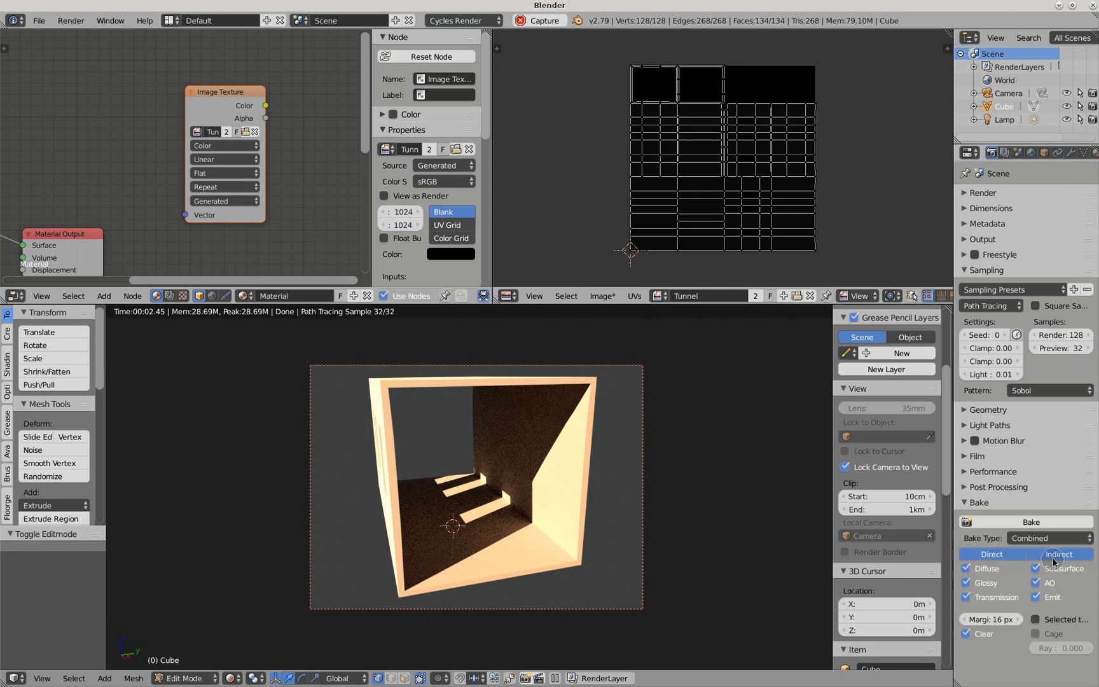
click(1031, 522)
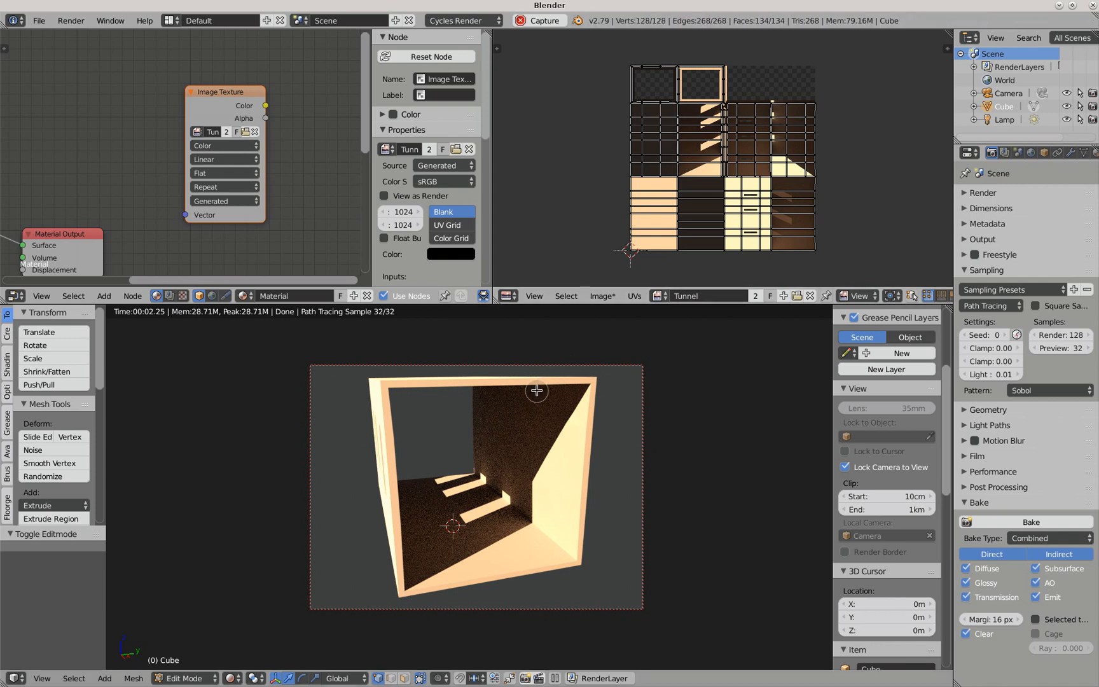
Return the building to Object Mode and start a Collada (Default) export of the scene
key(Tab)
click(490, 439)
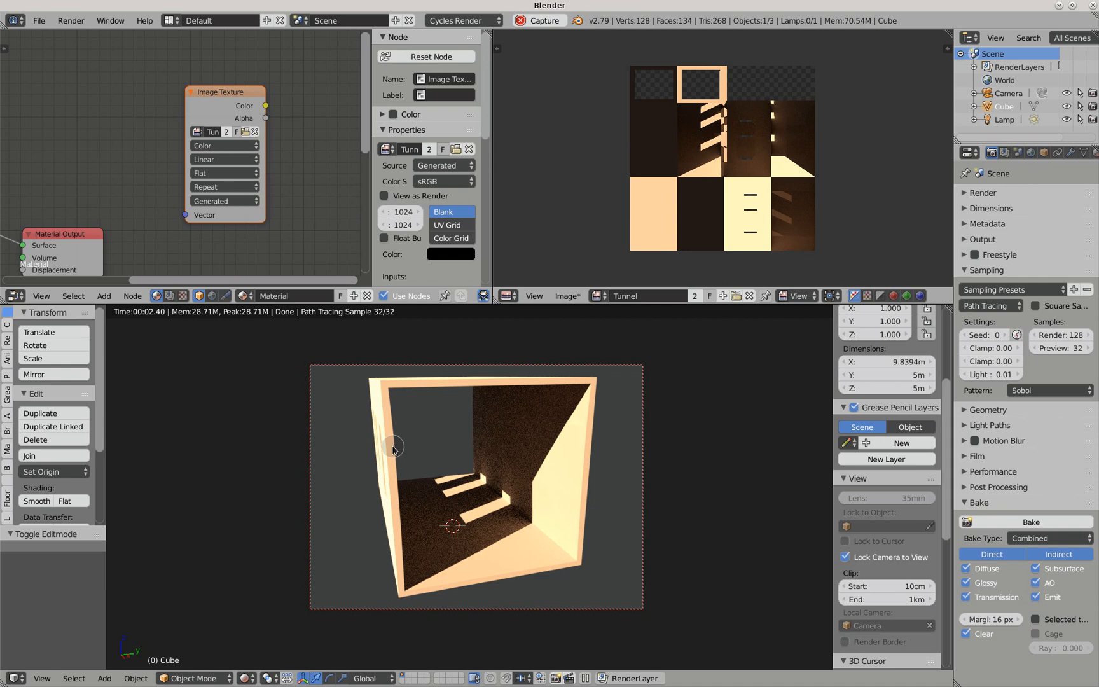
click(39, 20)
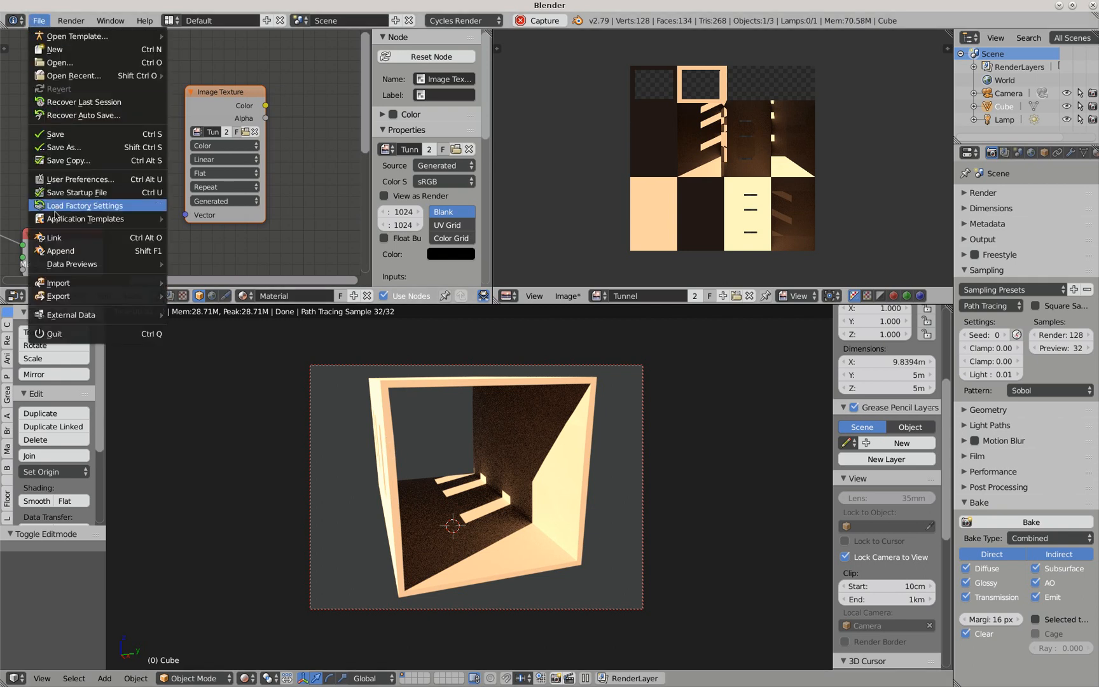
mouse_move(61, 297)
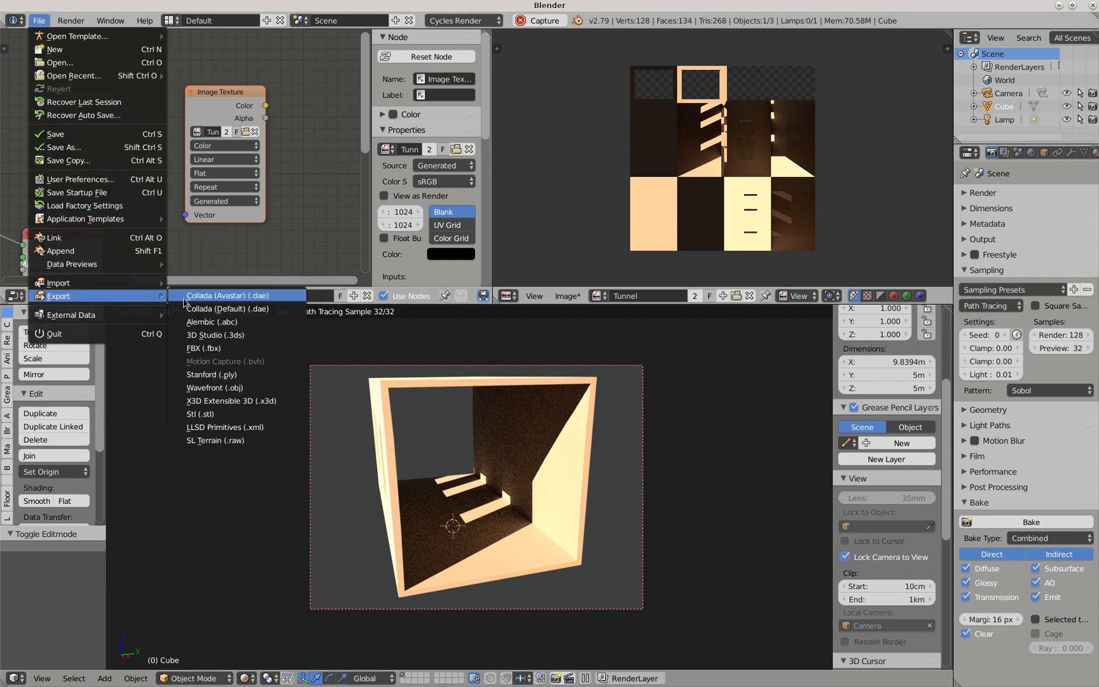
click(200, 310)
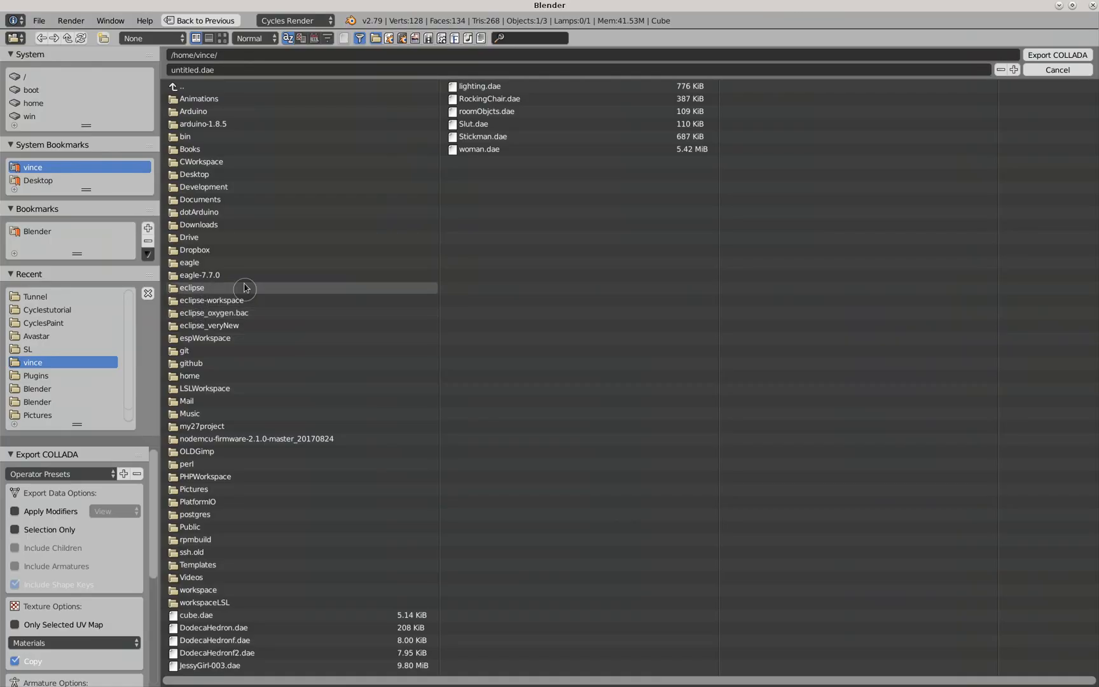
click(49, 310)
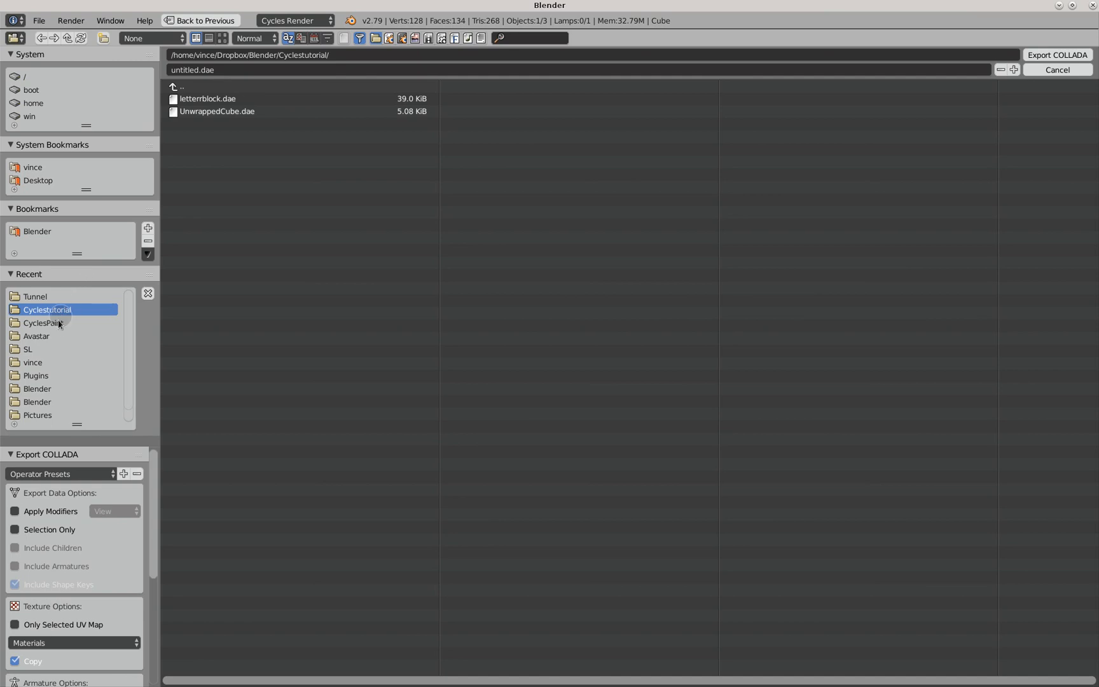
click(51, 323)
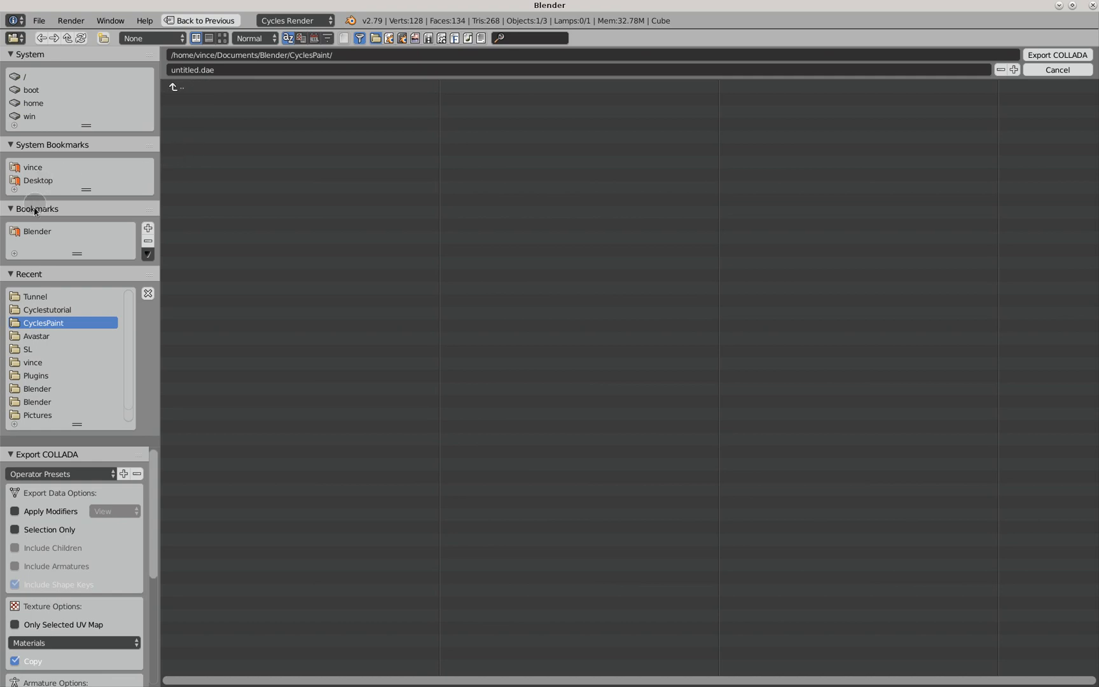
click(32, 233)
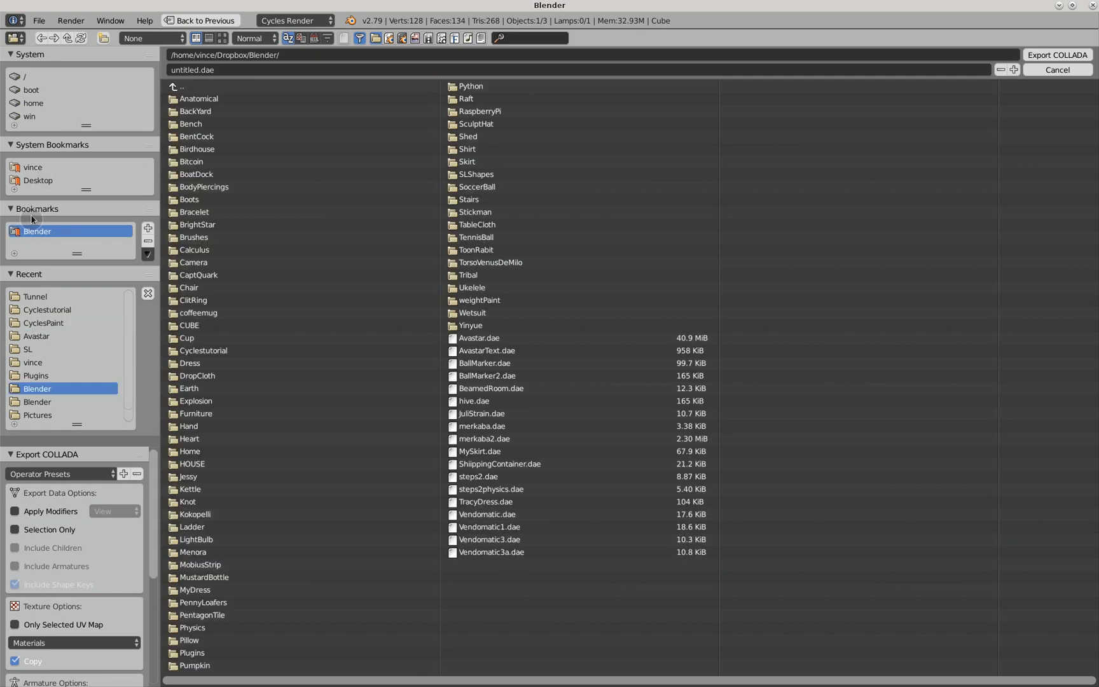
click(29, 169)
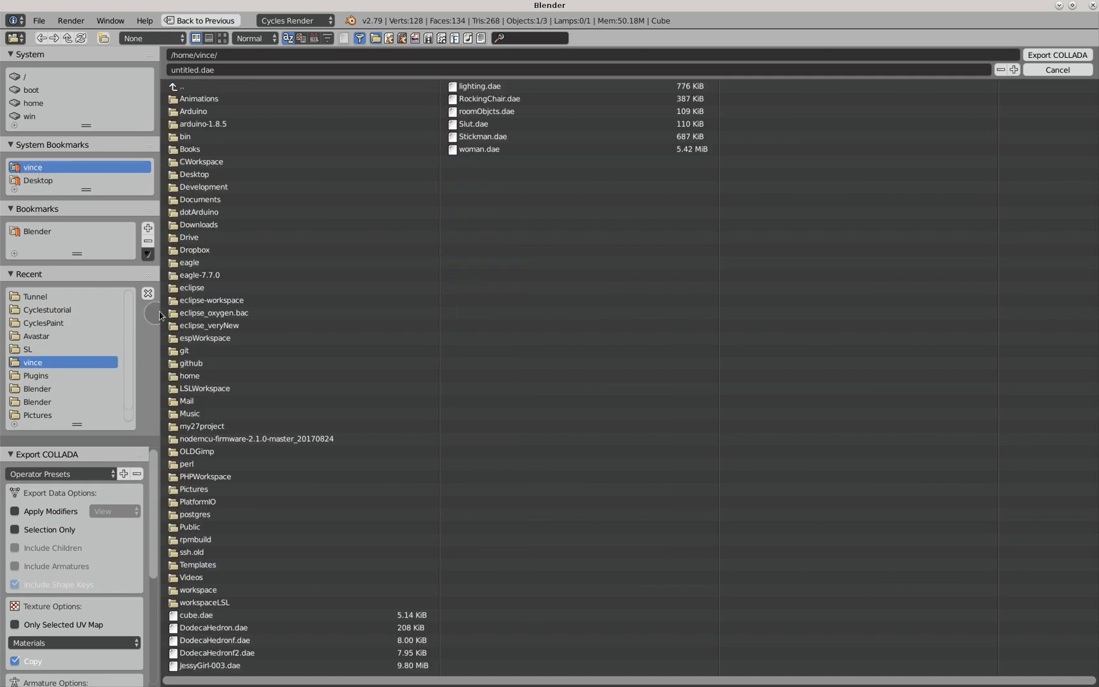
Export the scene over the existing Tunnel-000.dae in the Documents/Blender/Tunnel folder
click(198, 199)
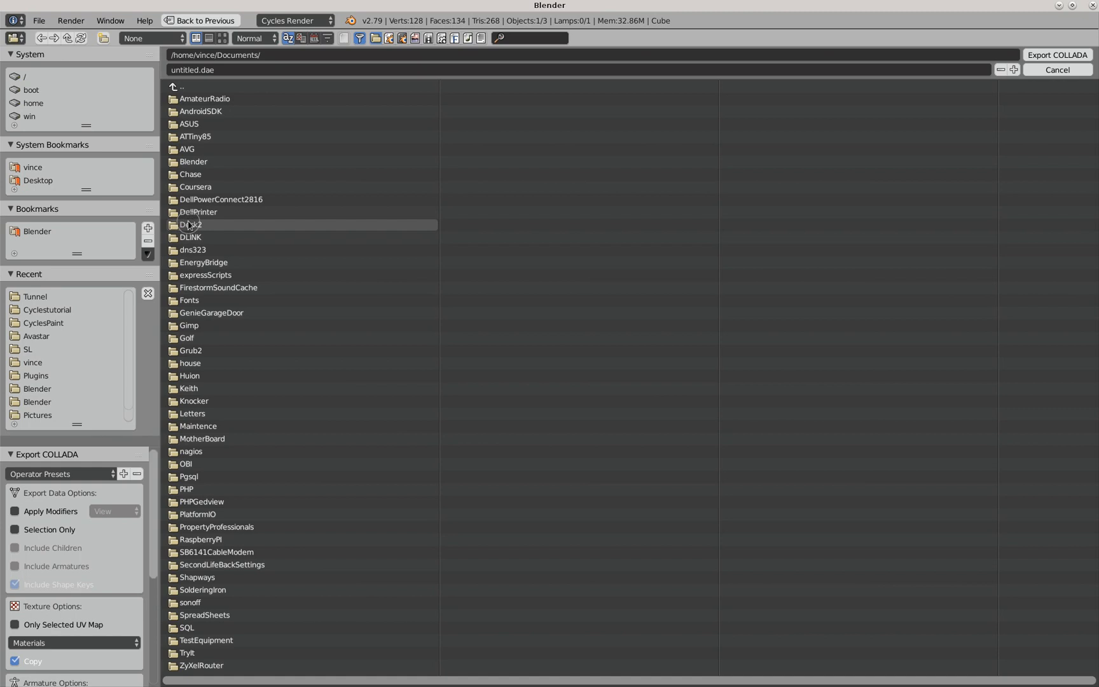
click(188, 163)
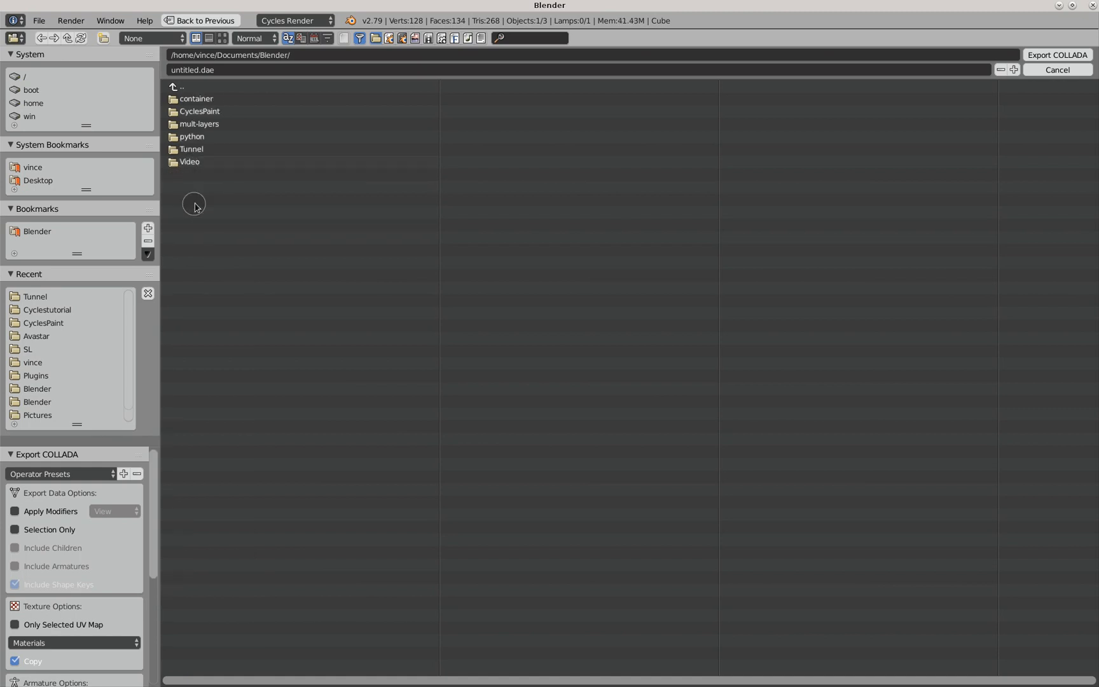
click(193, 151)
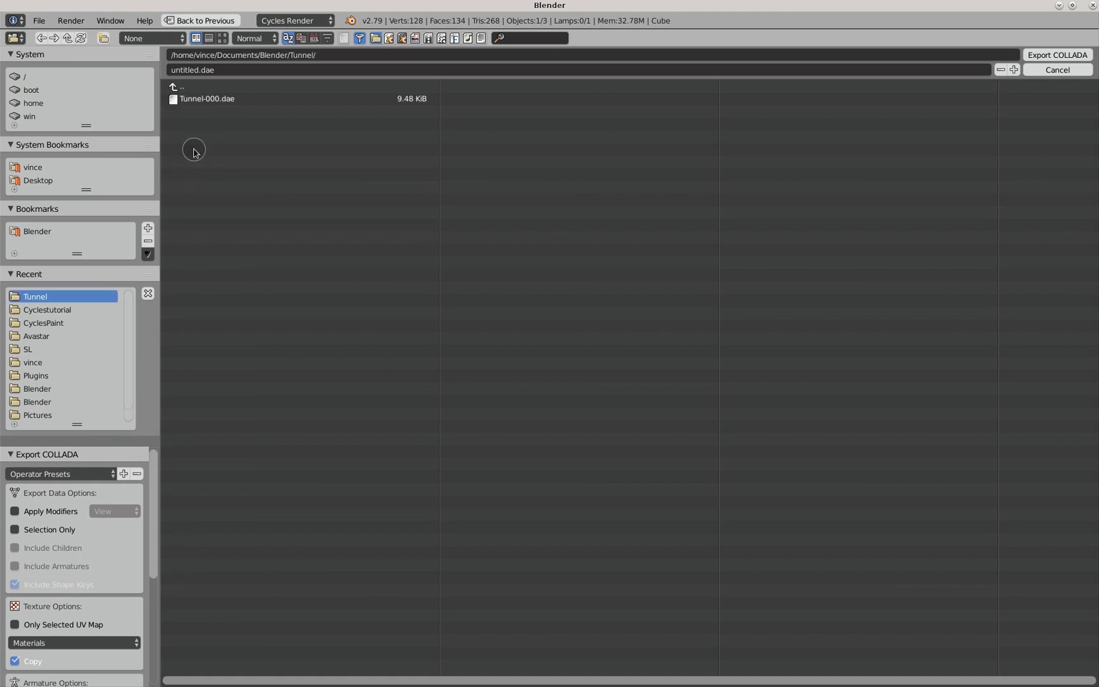
click(201, 100)
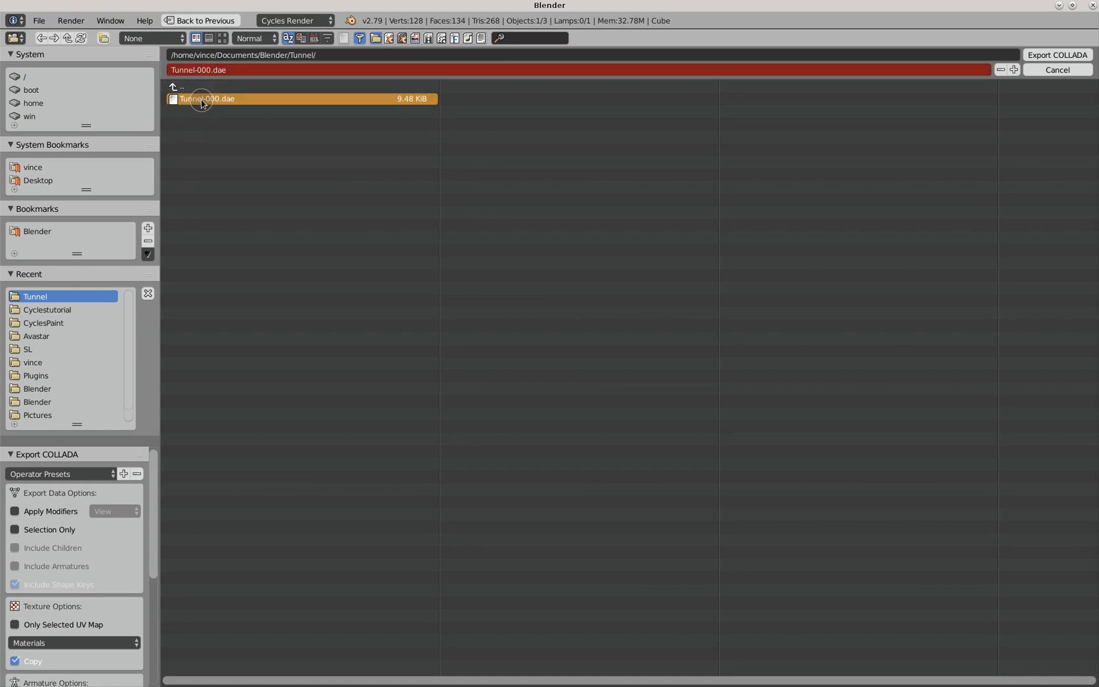
click(1058, 55)
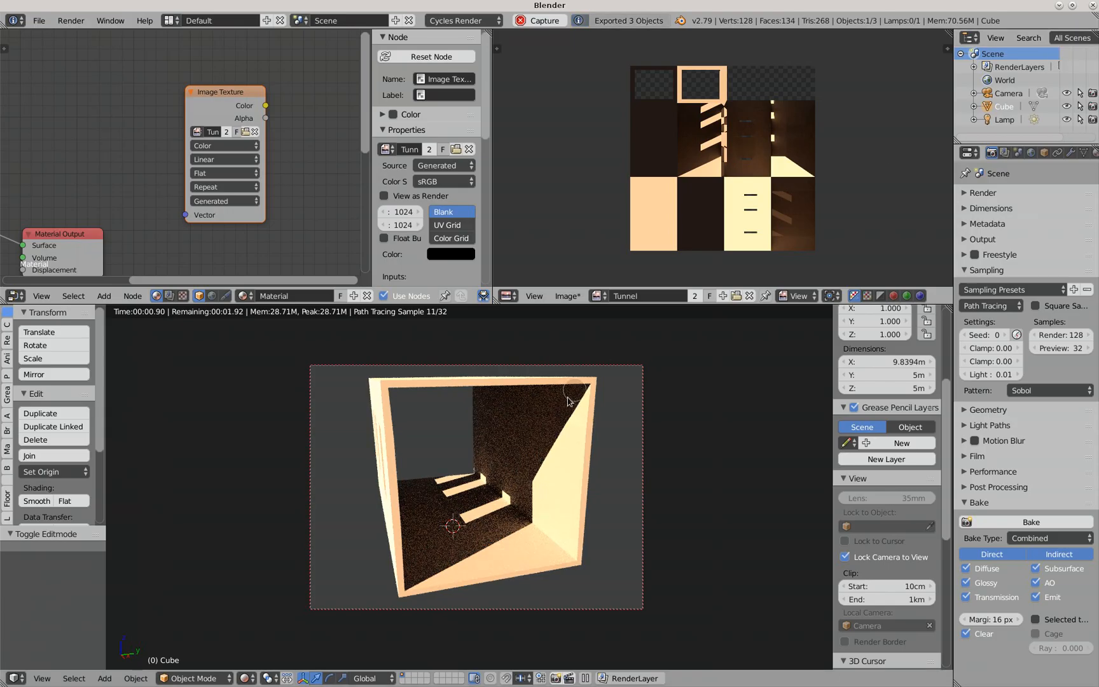
Save the scene over the existing Tunnel-000.blend in the Documents/Blender/Tunnel folder
click(35, 22)
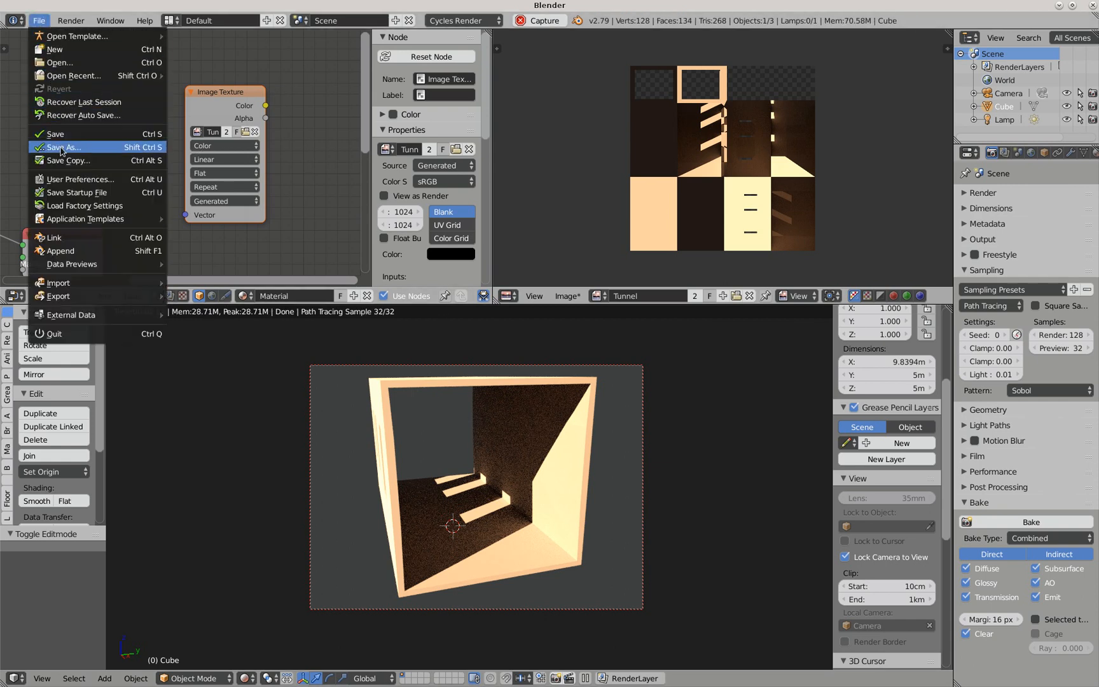
click(61, 149)
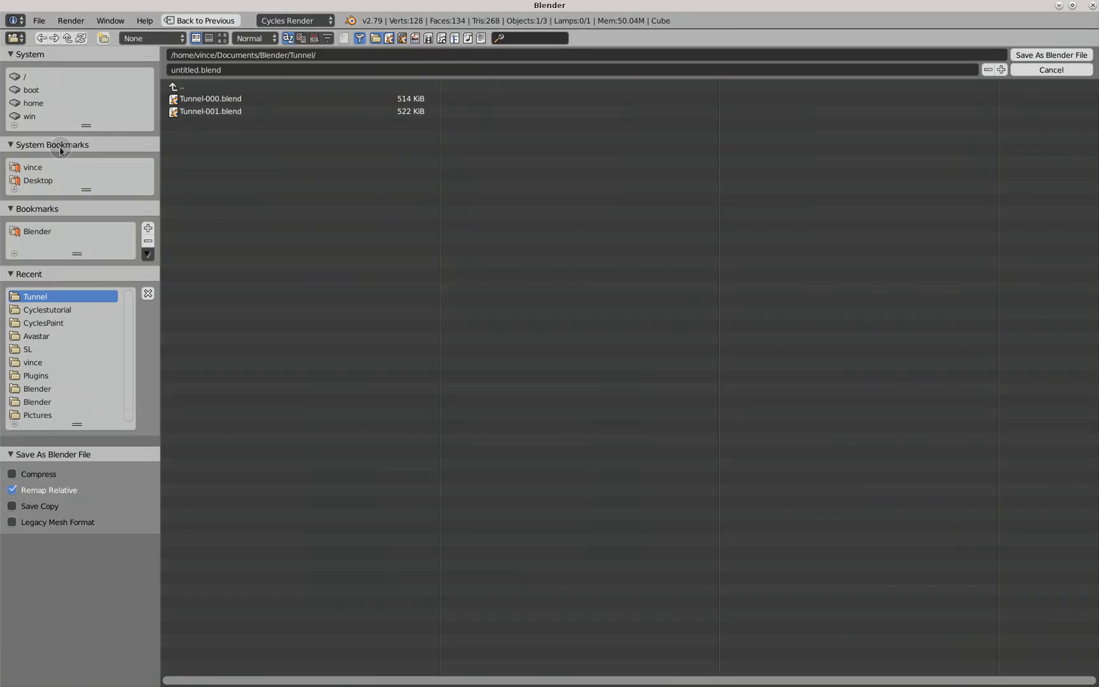
click(206, 101)
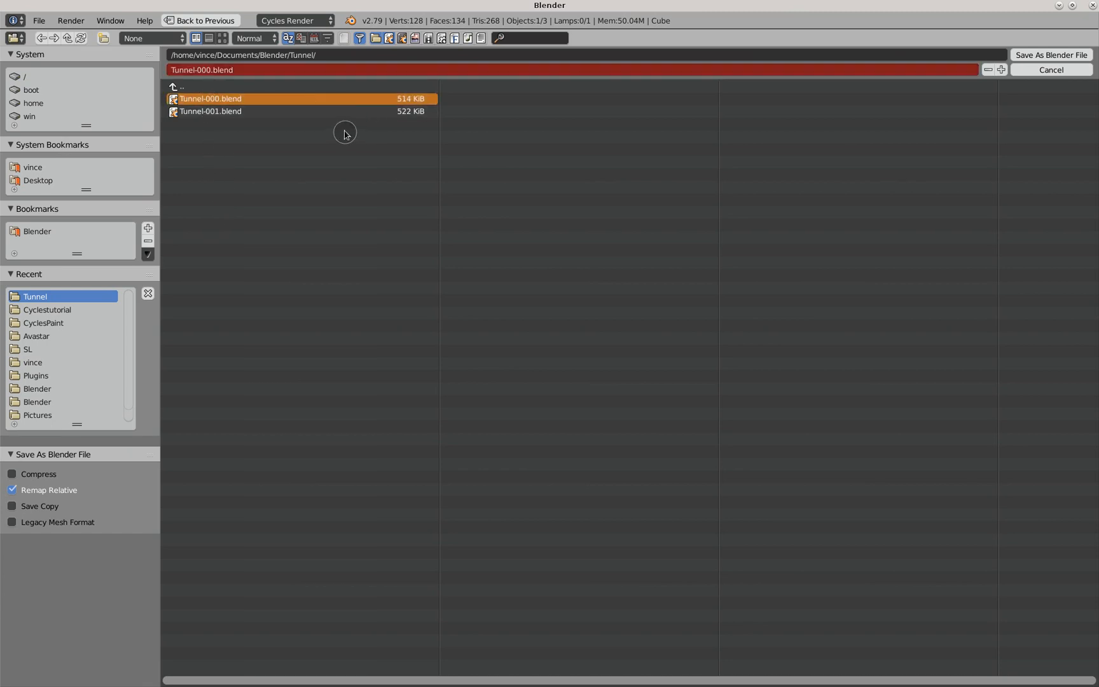
click(1035, 56)
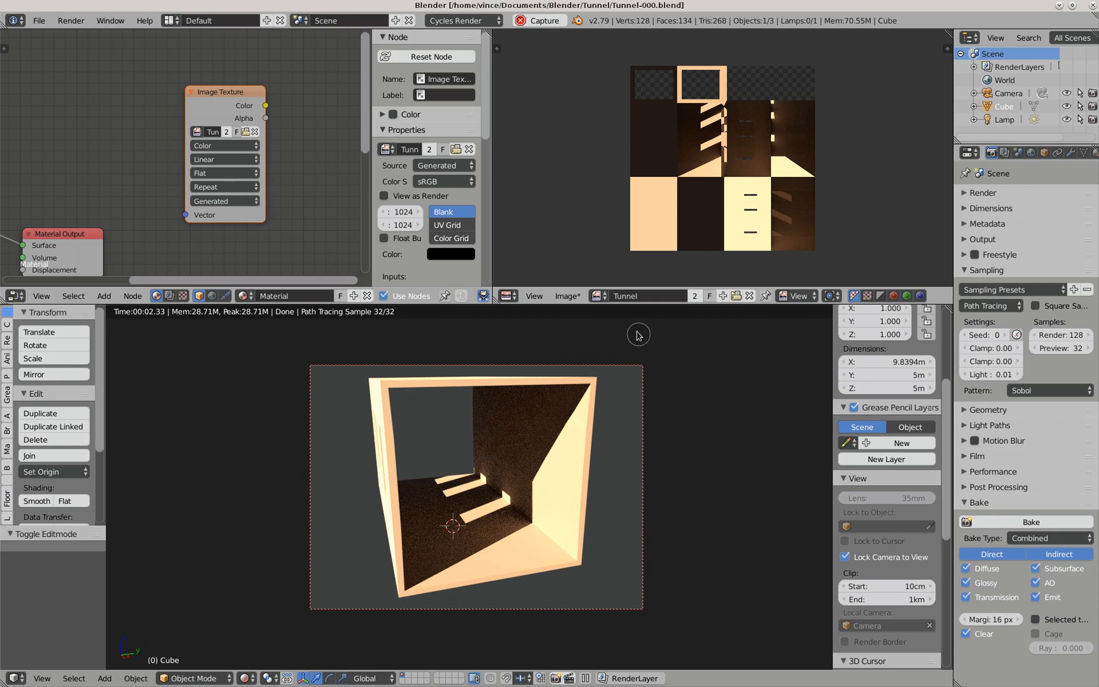
Save the baked Tunnel image over the existing Tunnel.png in the Tunnel folder as an 8-bit RGBA PNG
click(568, 295)
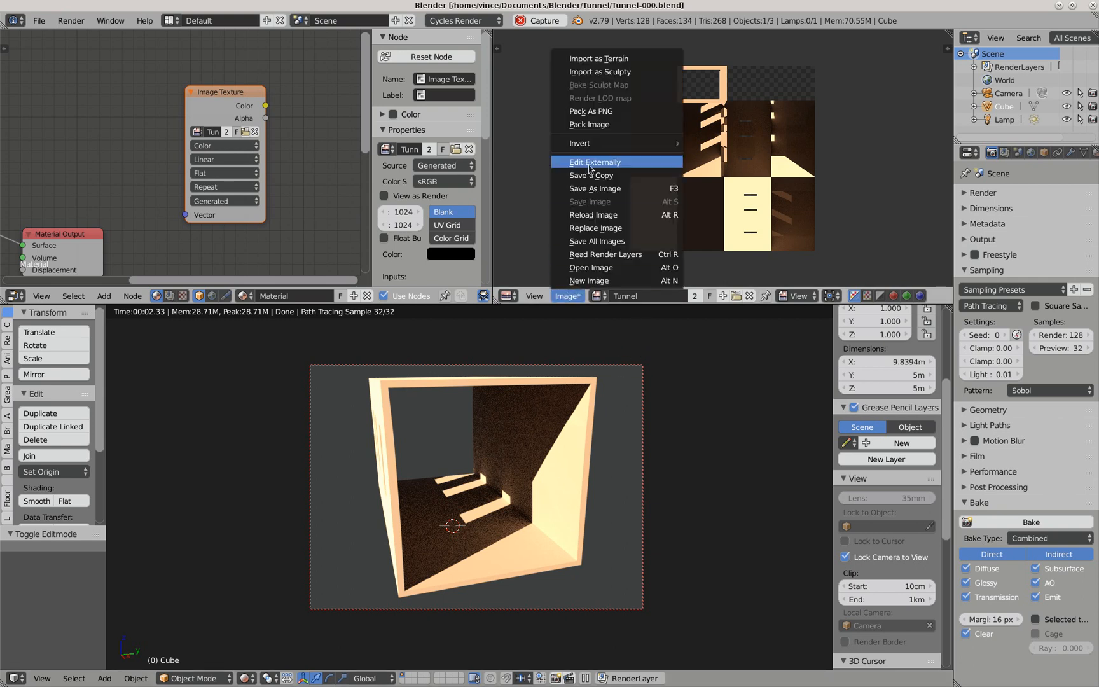
click(595, 189)
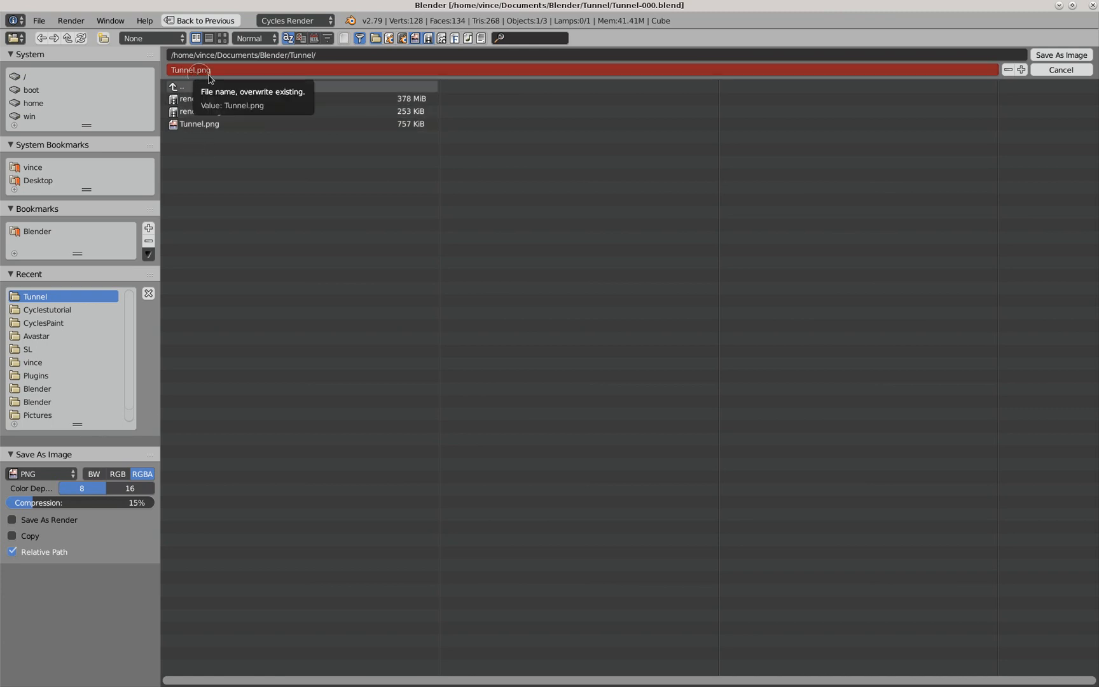
click(1045, 57)
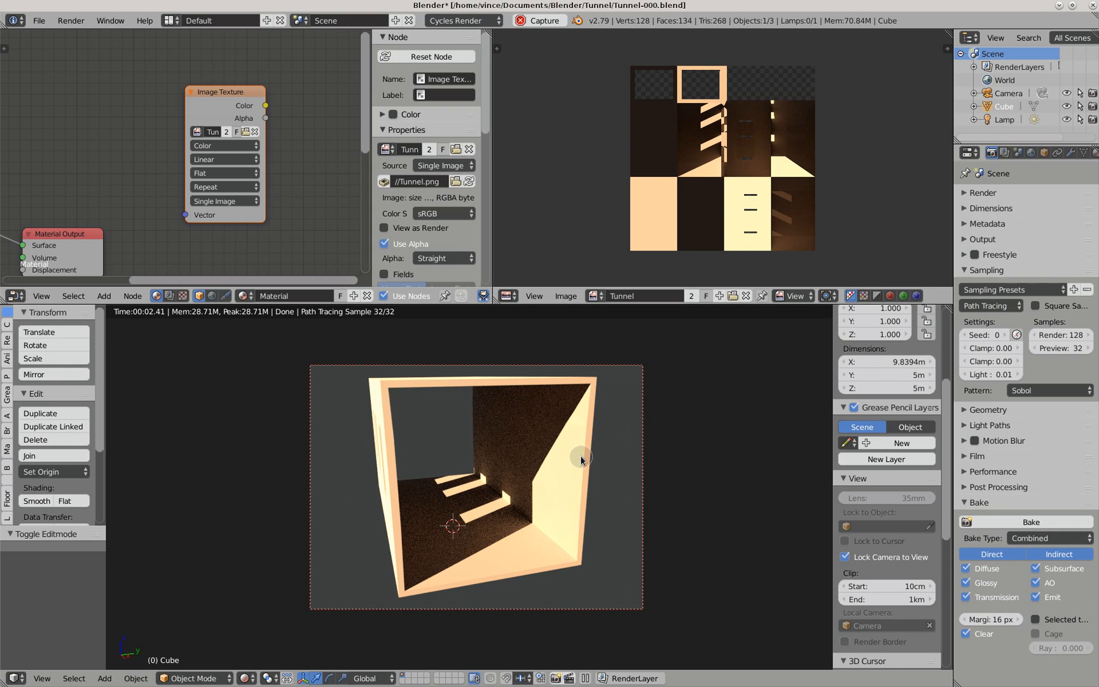
Switch to Second Life and load the exported Tunnel-000.dae for a model upload
key(alt+Tab)
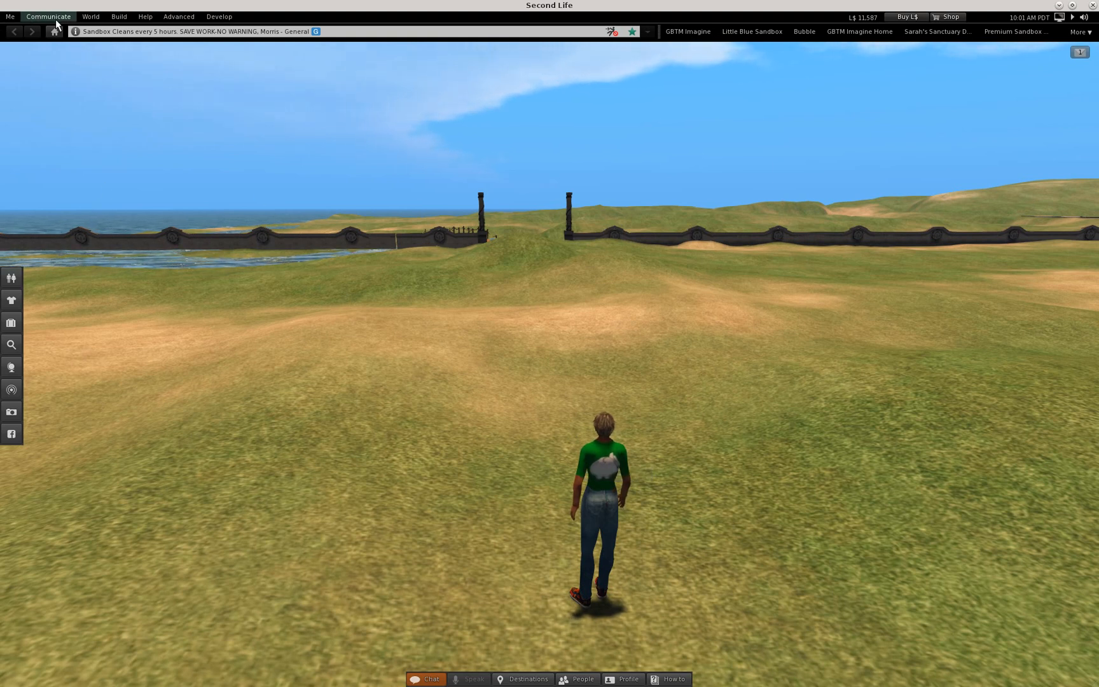
click(112, 19)
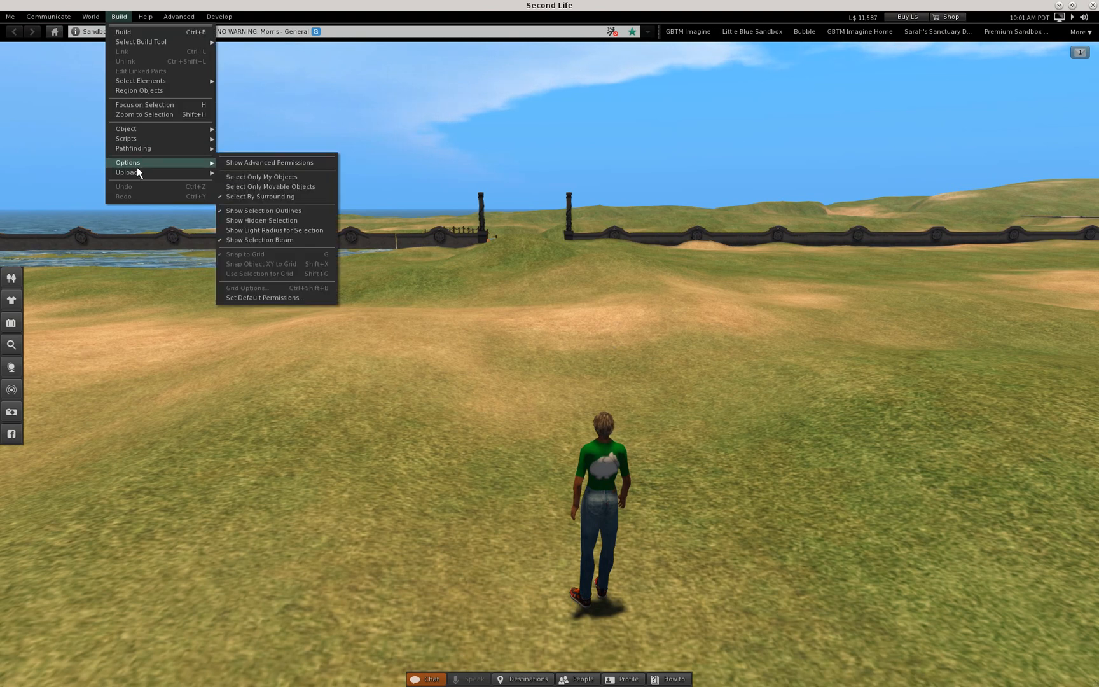
mouse_move(137, 171)
click(240, 202)
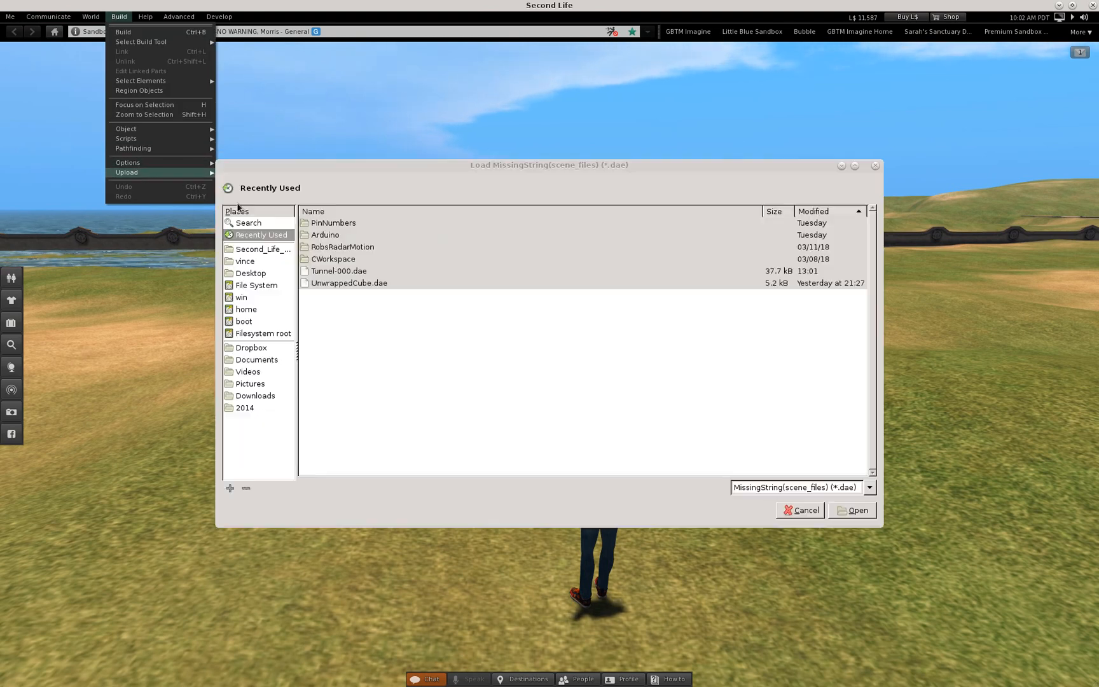
click(336, 274)
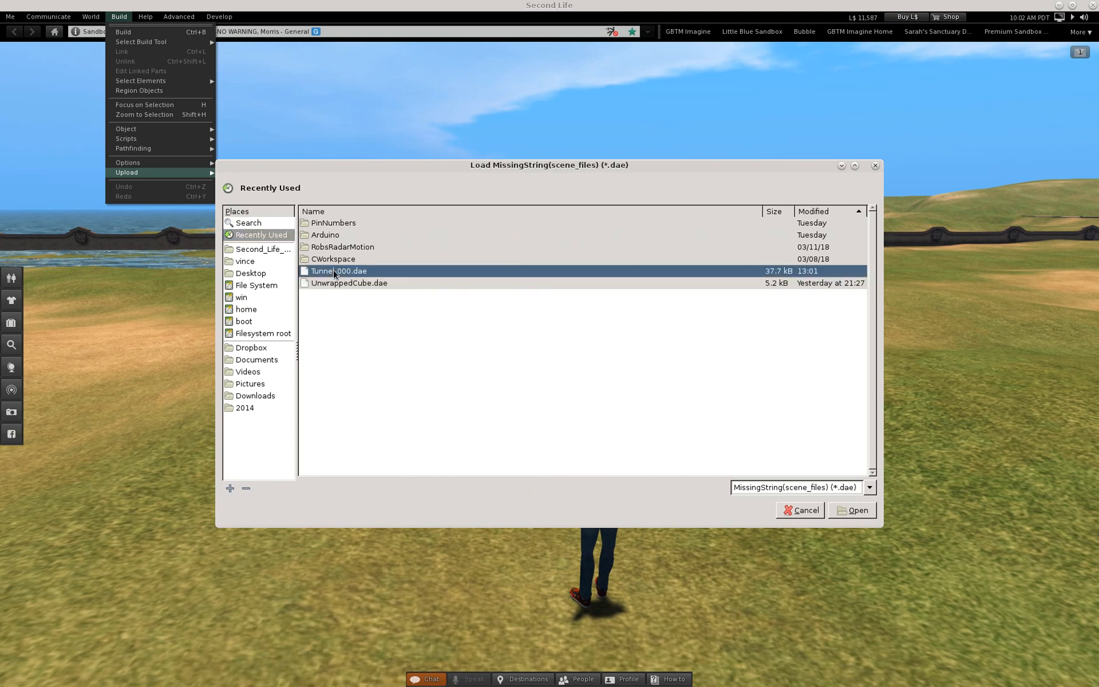
click(852, 510)
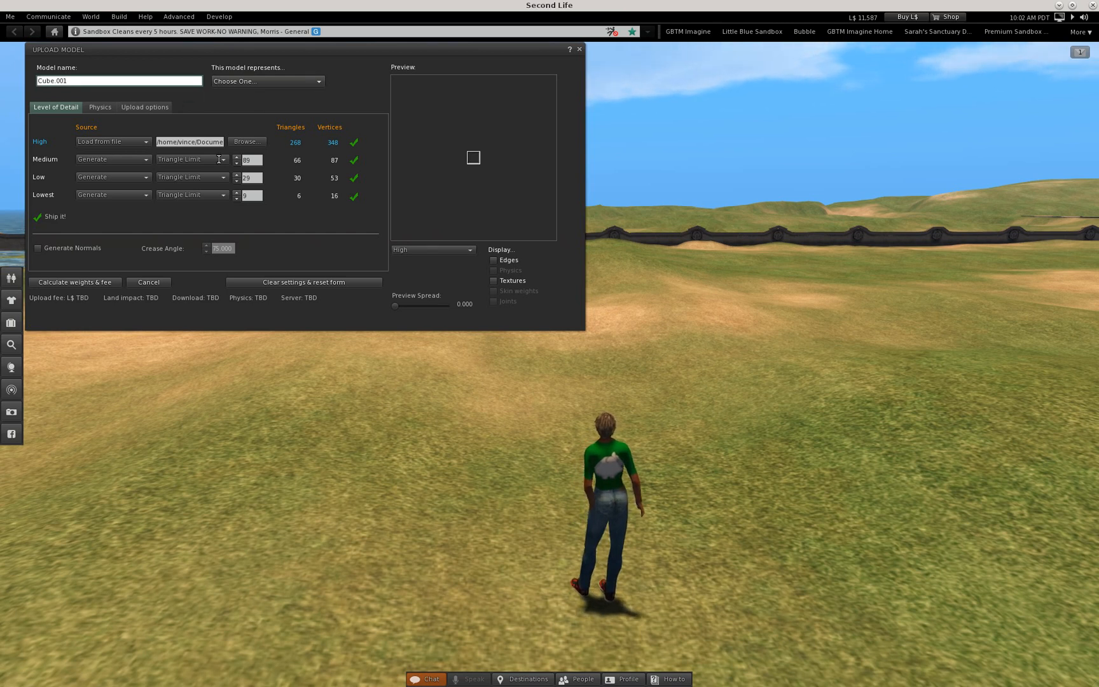
Enable textures in the upload preview and declare that the model represents a Building Component
click(493, 280)
scroll(474, 216, up, 3)
click(493, 280)
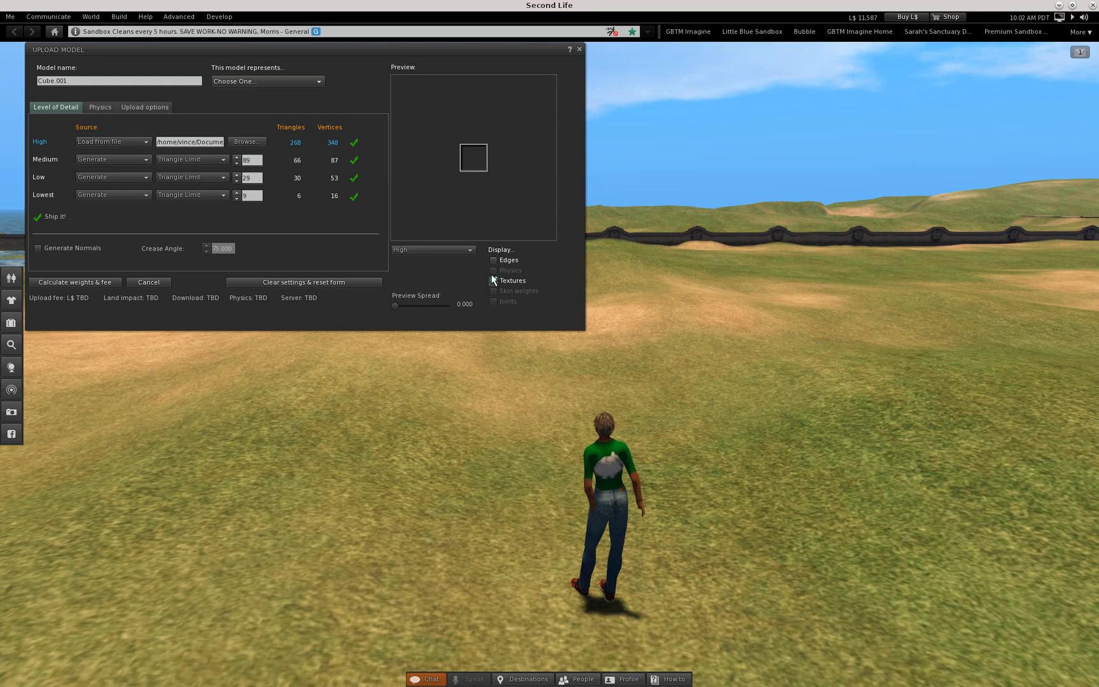
click(239, 82)
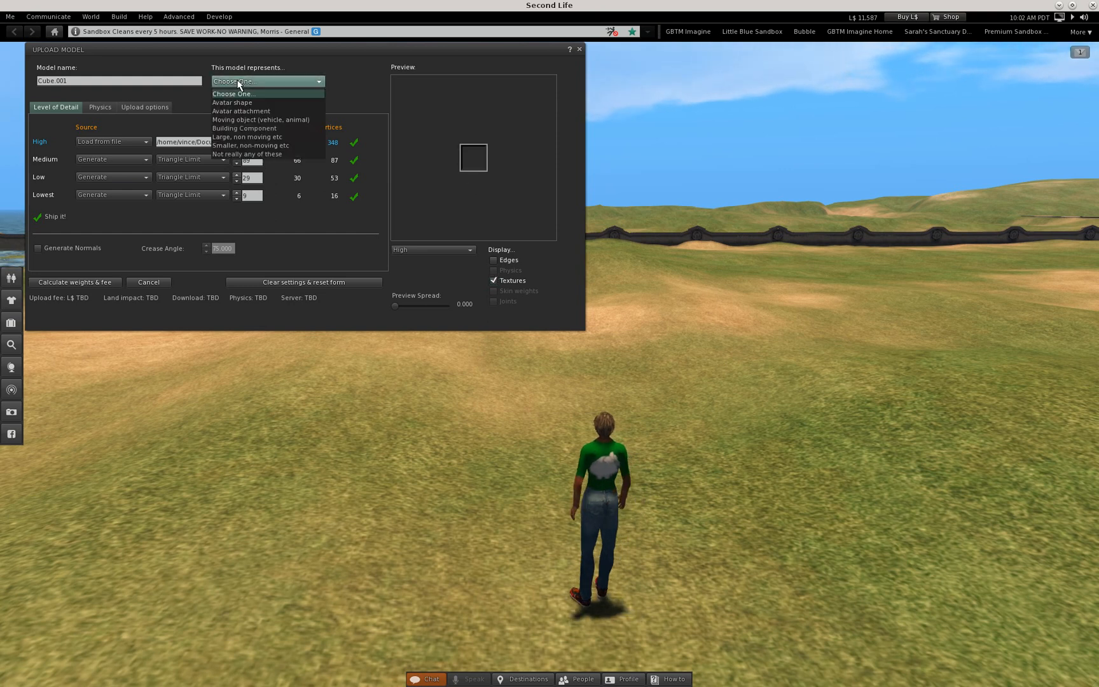
click(238, 128)
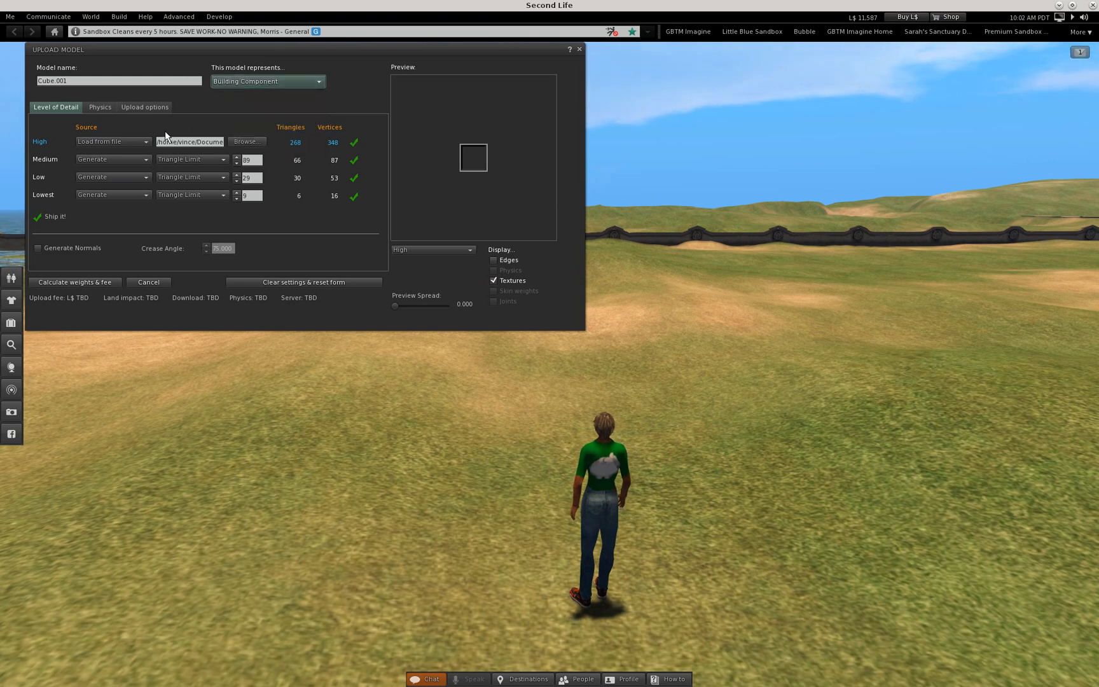
Base the model's physics shape on the Medium level of detail and inspect it around the building in the preview
click(101, 108)
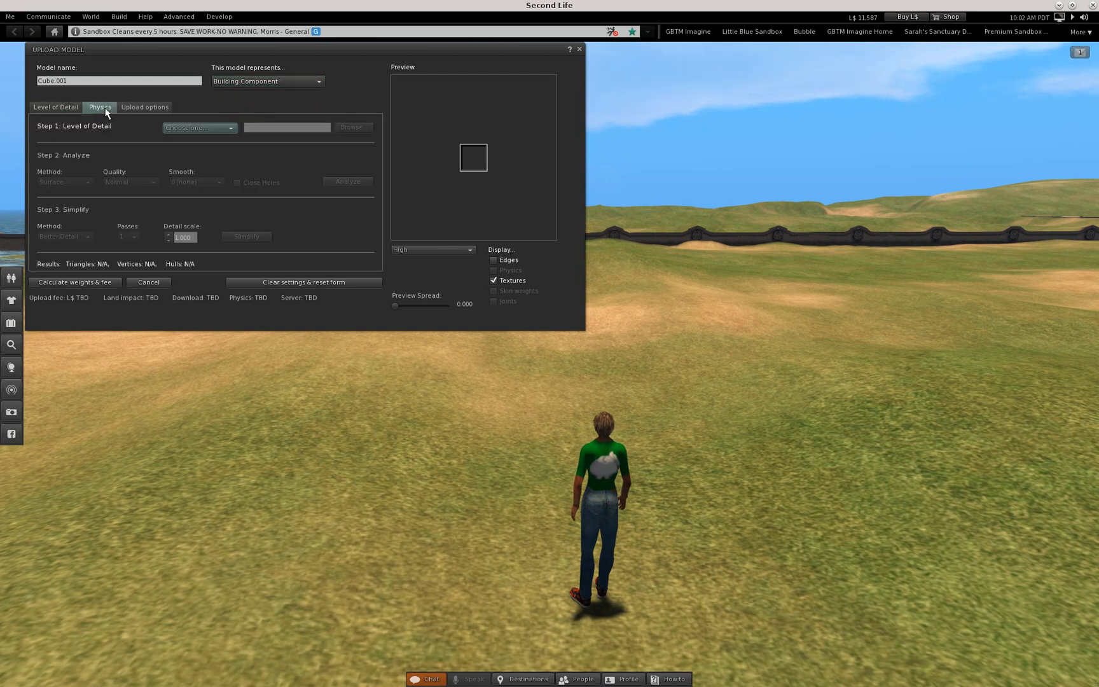
click(199, 127)
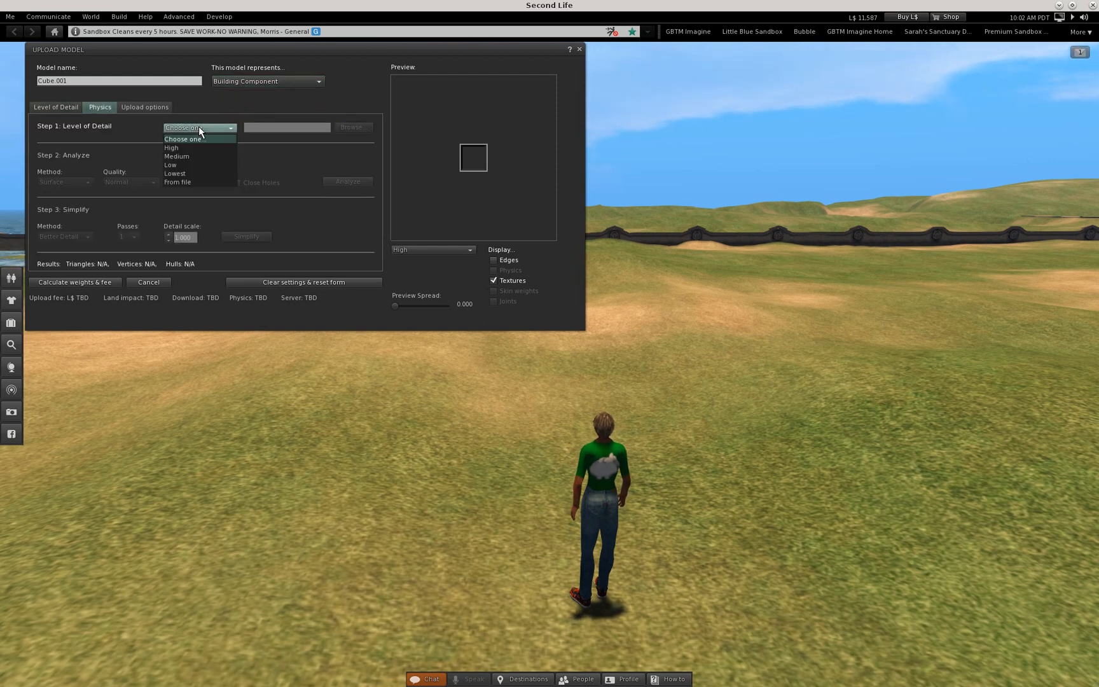
click(183, 157)
scroll(471, 148, up, 1)
drag(471, 147, 531, 147)
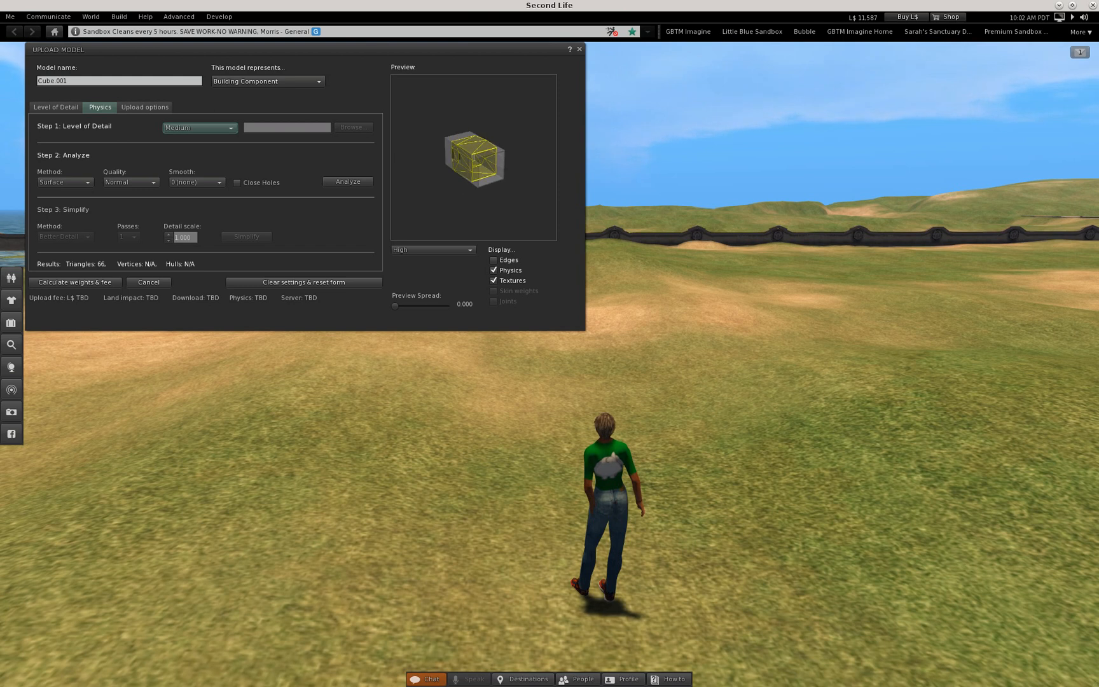
scroll(462, 154, up, 4)
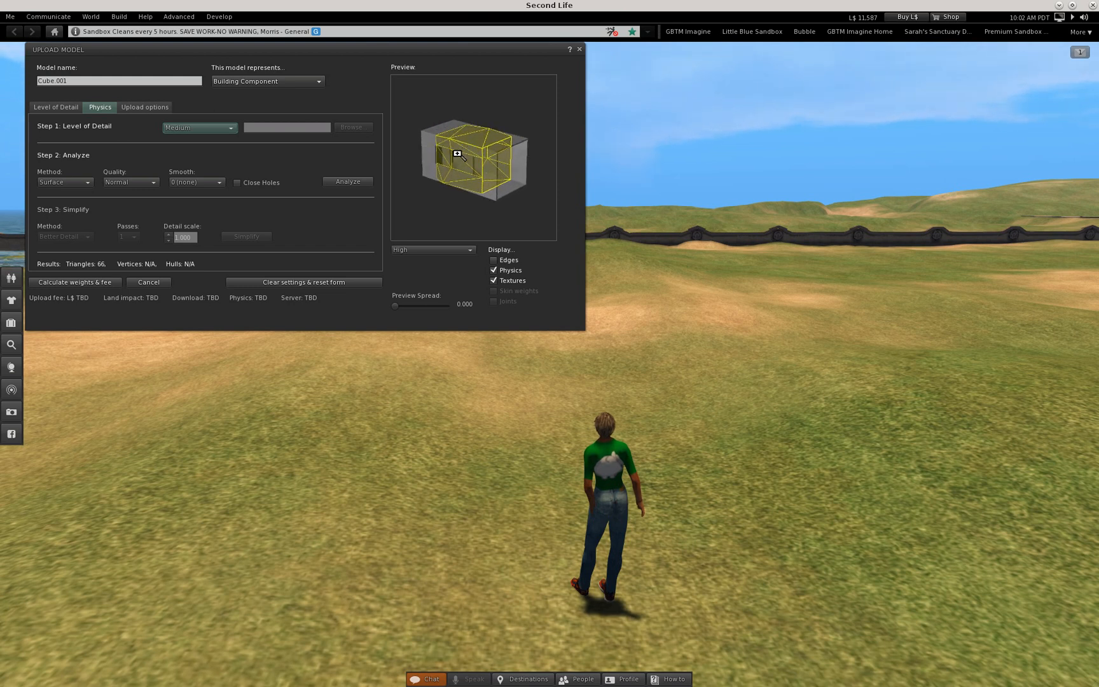
drag(462, 154, 490, 167)
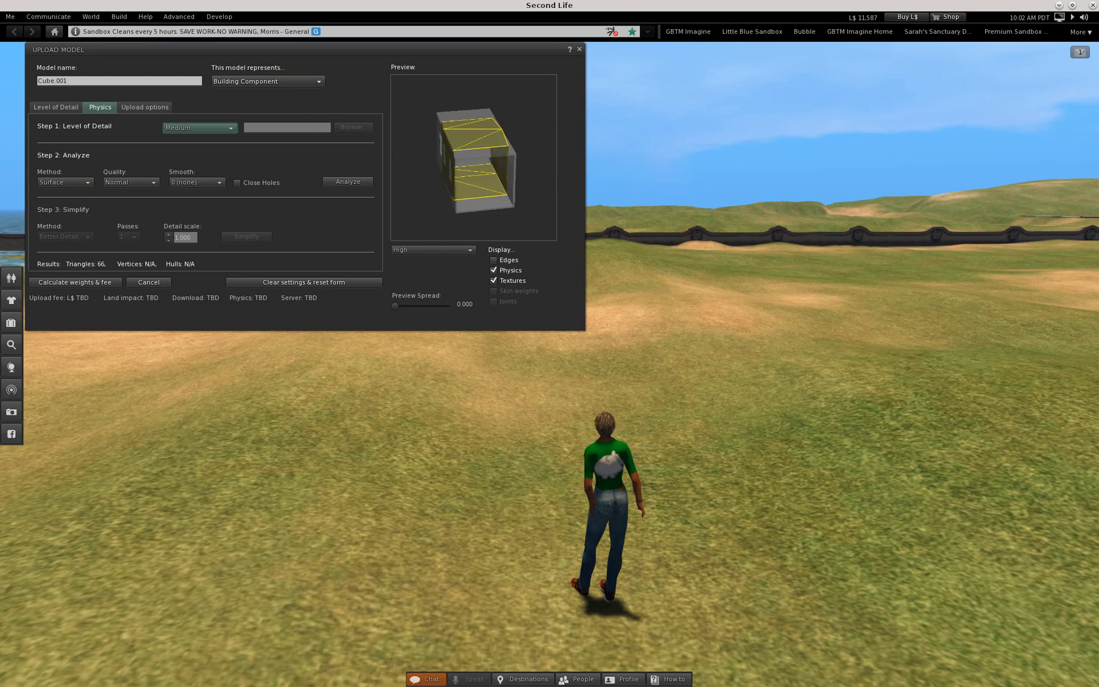
ctrl+alt+drag(490, 168, 467, 168)
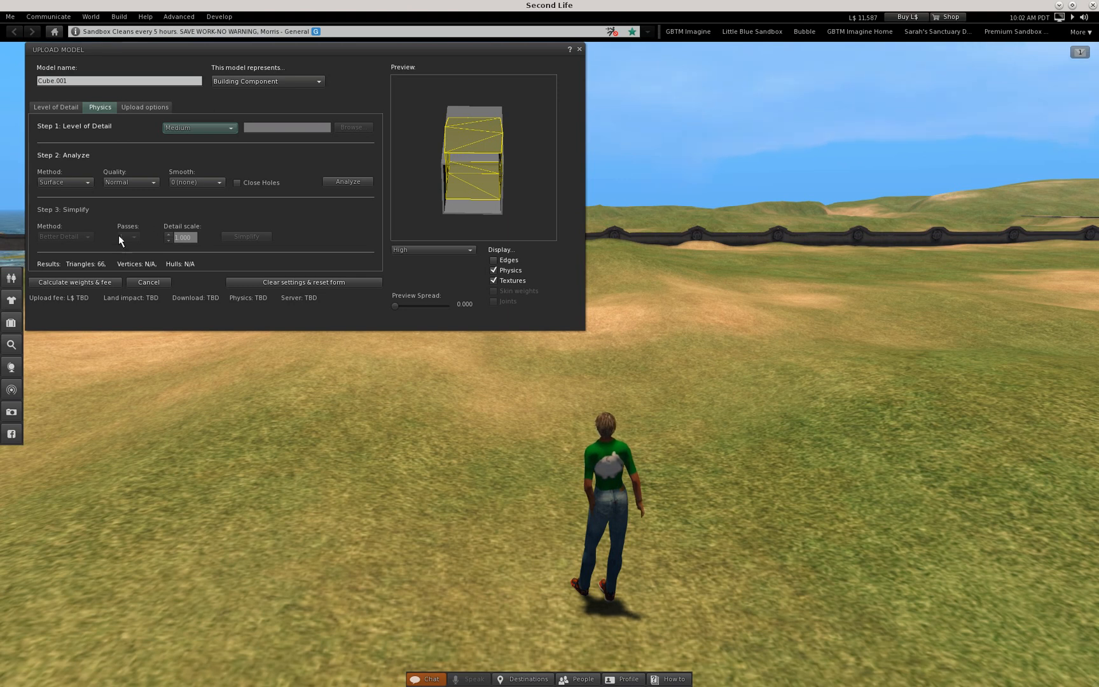
Review the upload options and detail levels, calculate the model's weights and fee, and upload it
click(132, 108)
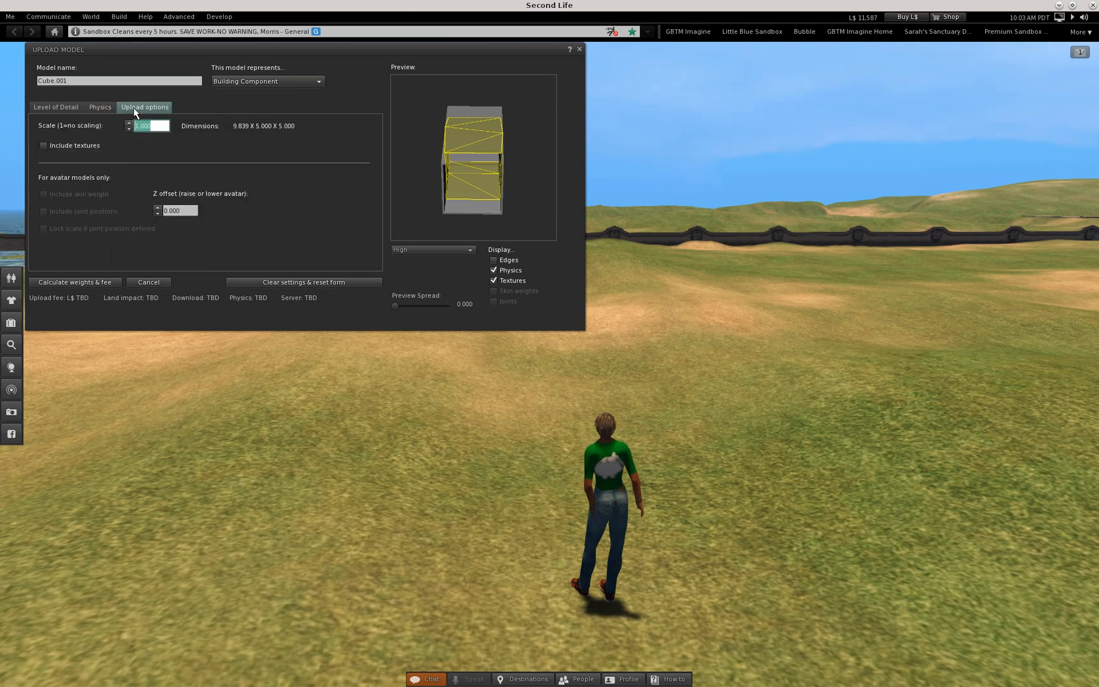
click(62, 108)
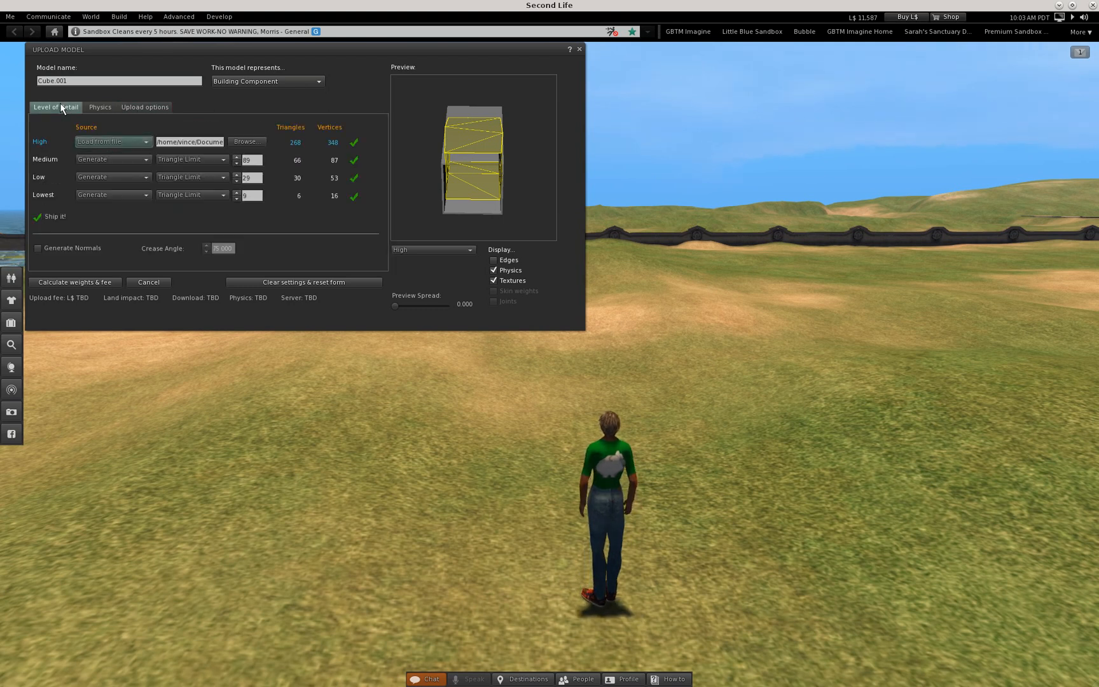
click(78, 279)
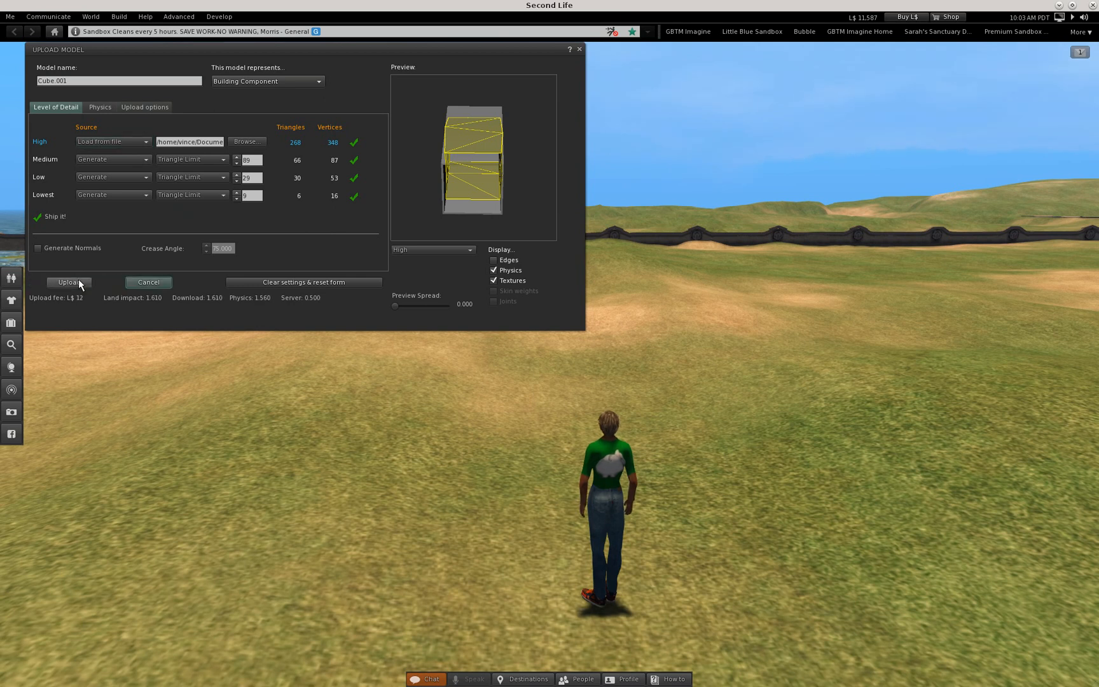
click(78, 281)
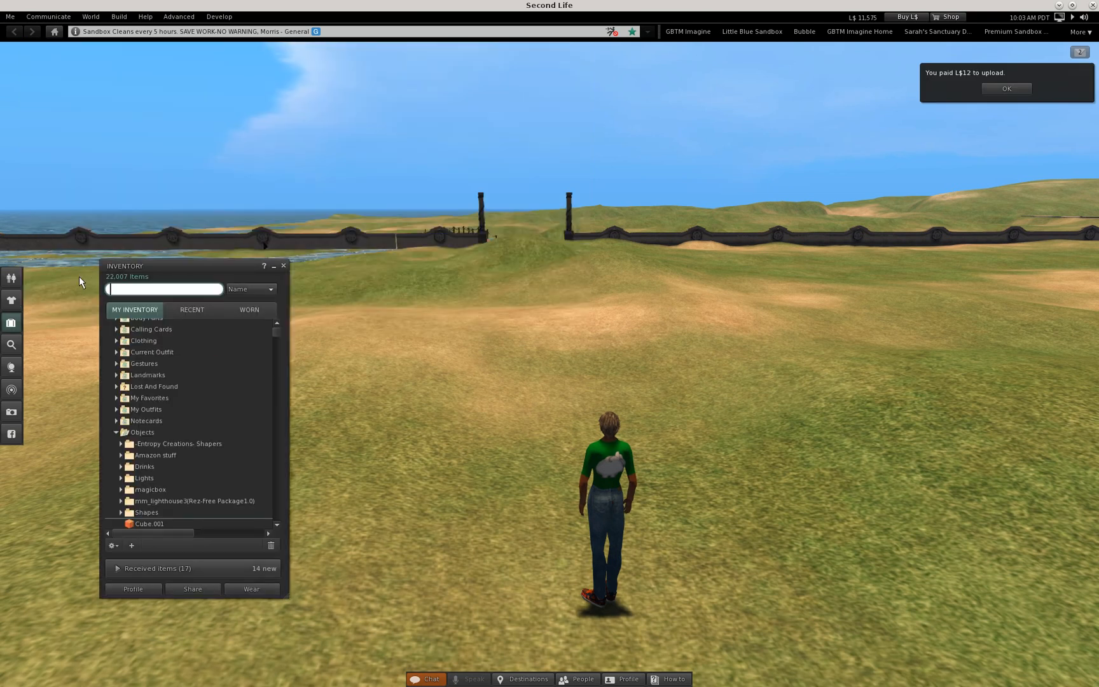
Place the Tunnel object from the recent inventory objects on the sandbox ground and inspect it from outside
click(194, 309)
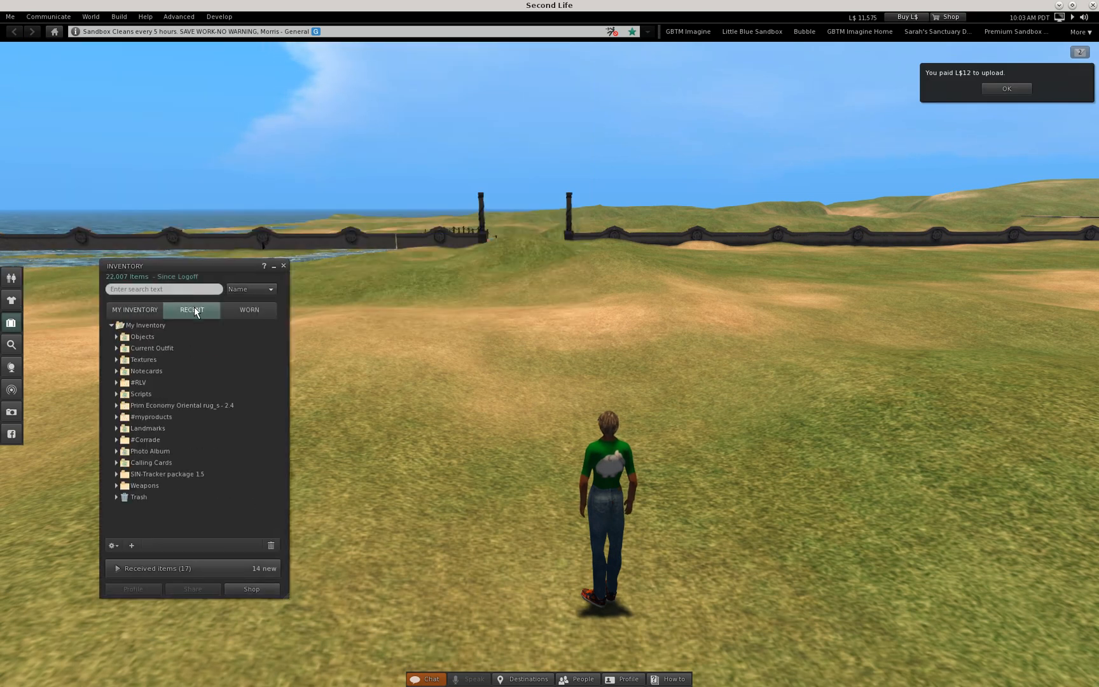
click(116, 337)
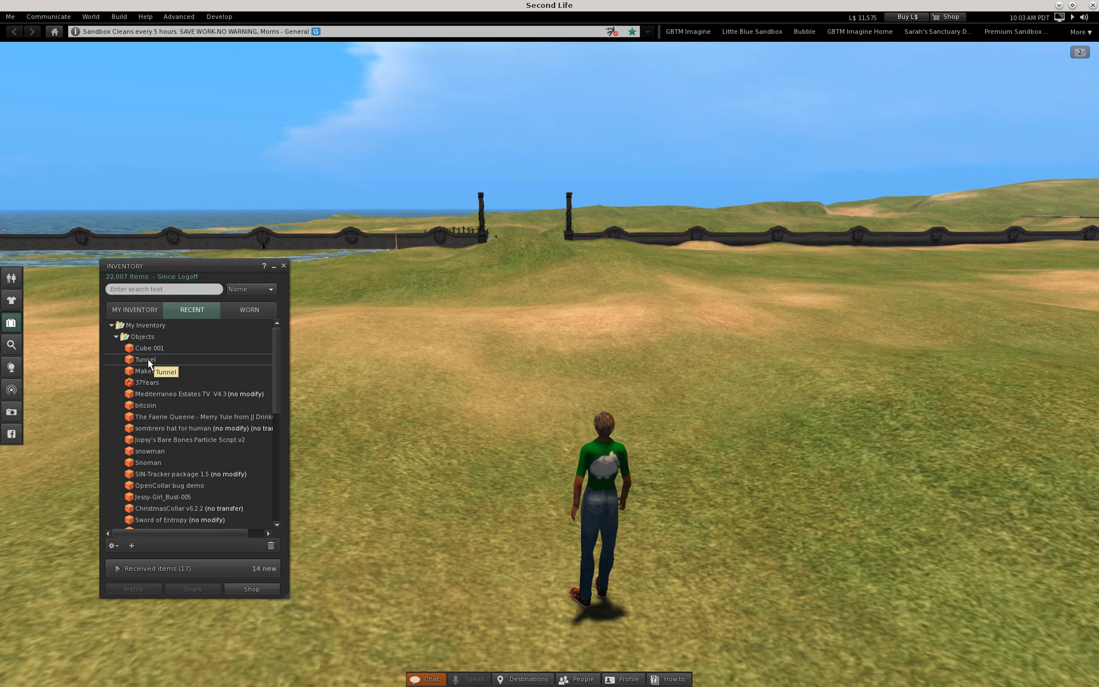
drag(145, 362, 535, 443)
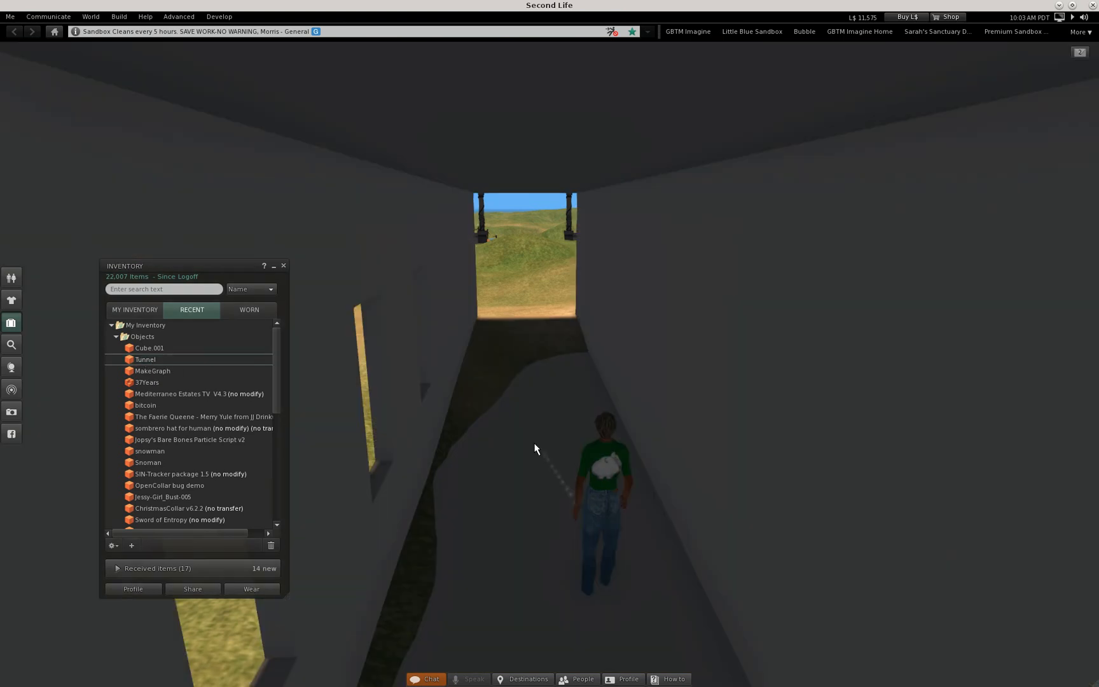
scroll(544, 421, down, 5)
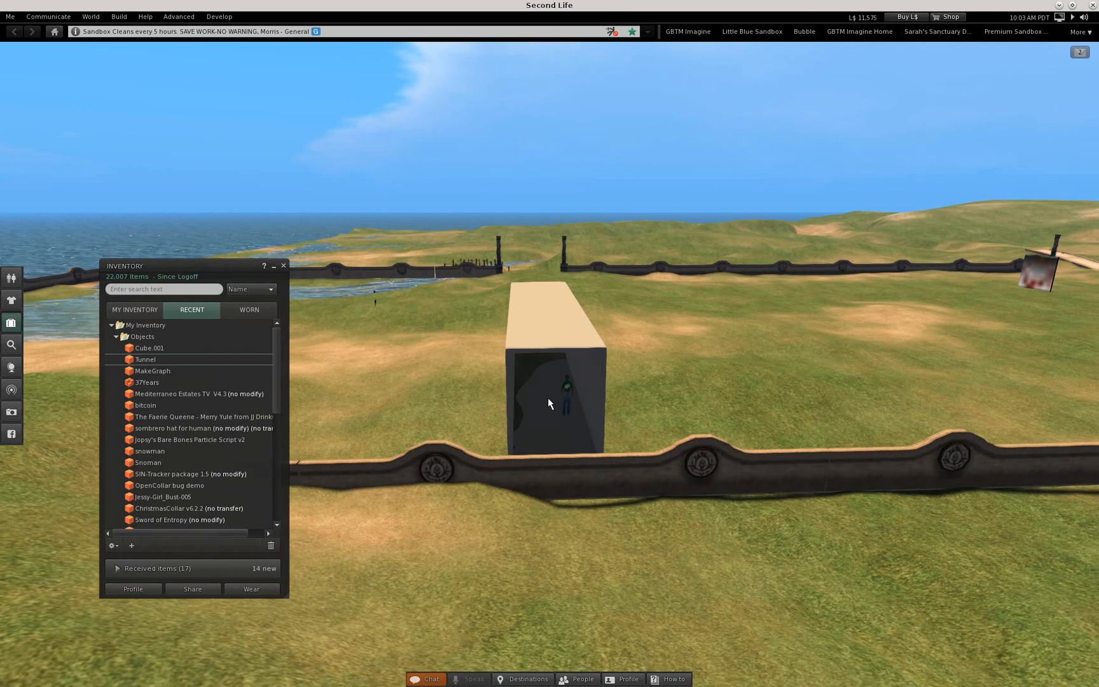
scroll(552, 394, up, 3)
ctrl+alt+drag(553, 391, 749, 449)
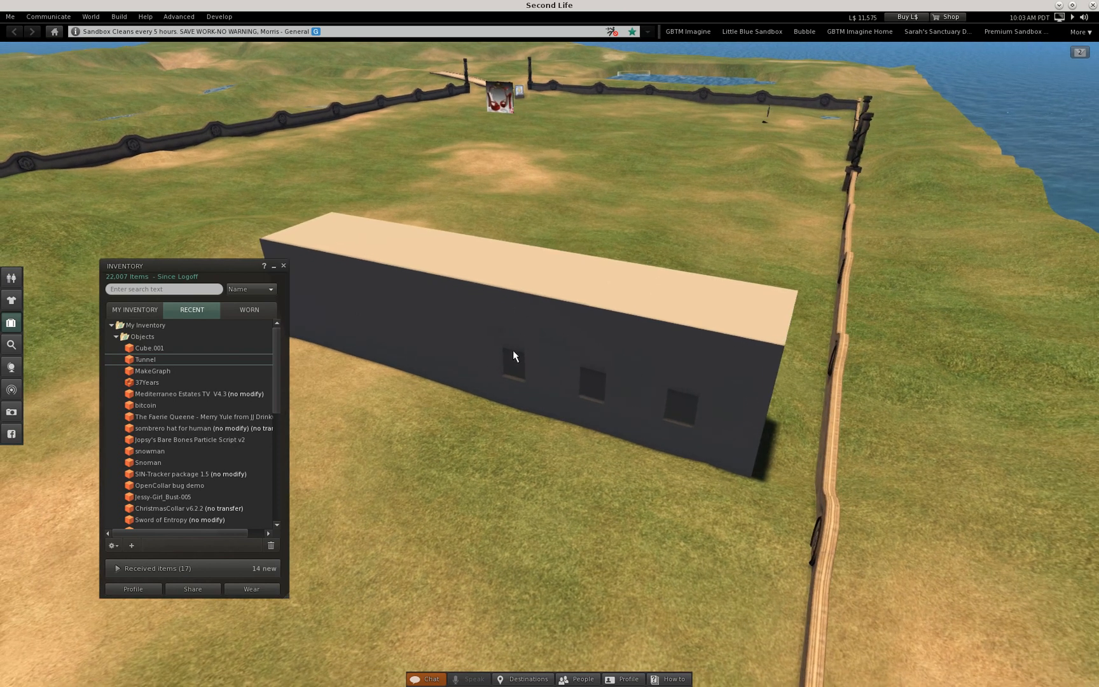
Delete the placed building from the sandbox and search the inventory for "Tunnel"
right_click(478, 331)
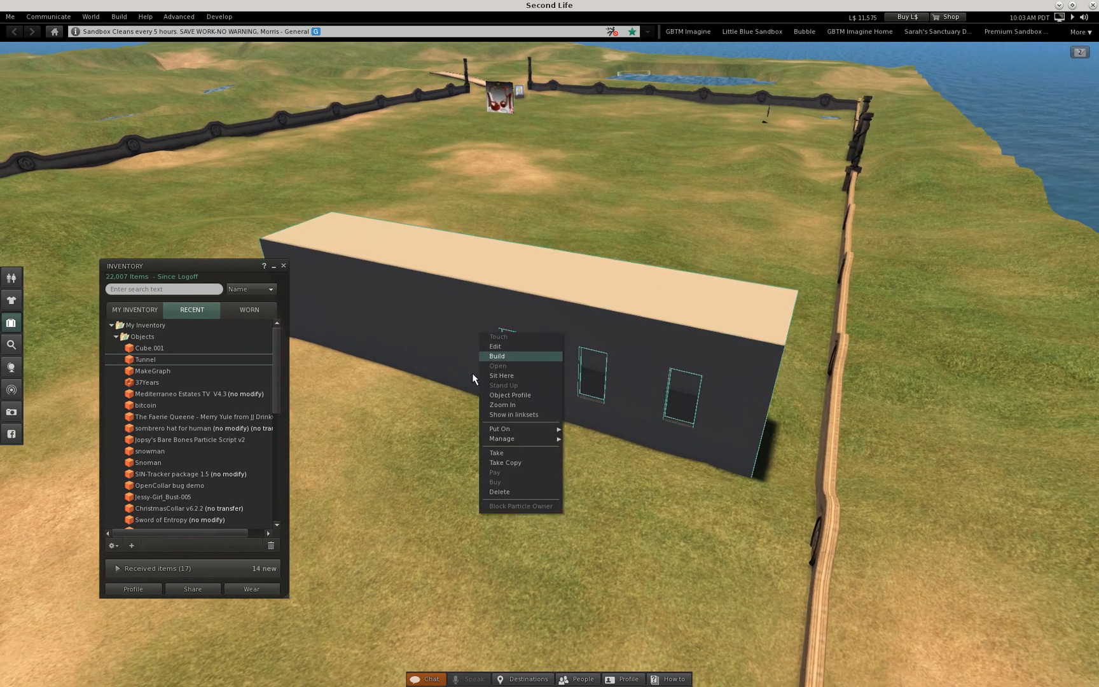
click(490, 491)
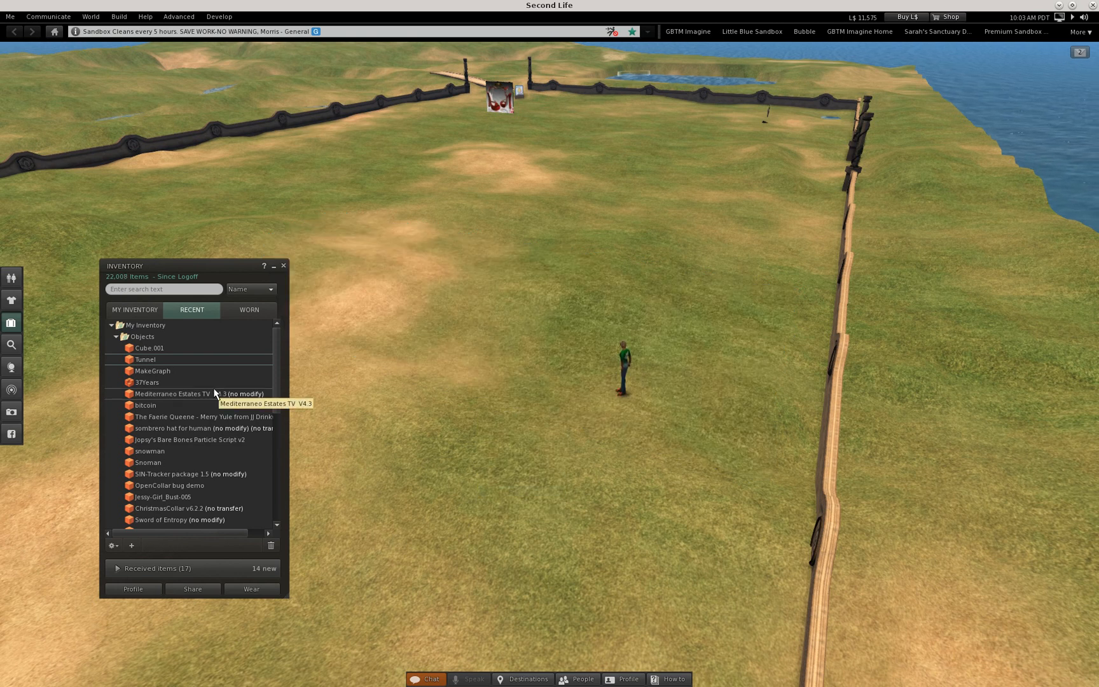
click(141, 288)
text(Tunnel)
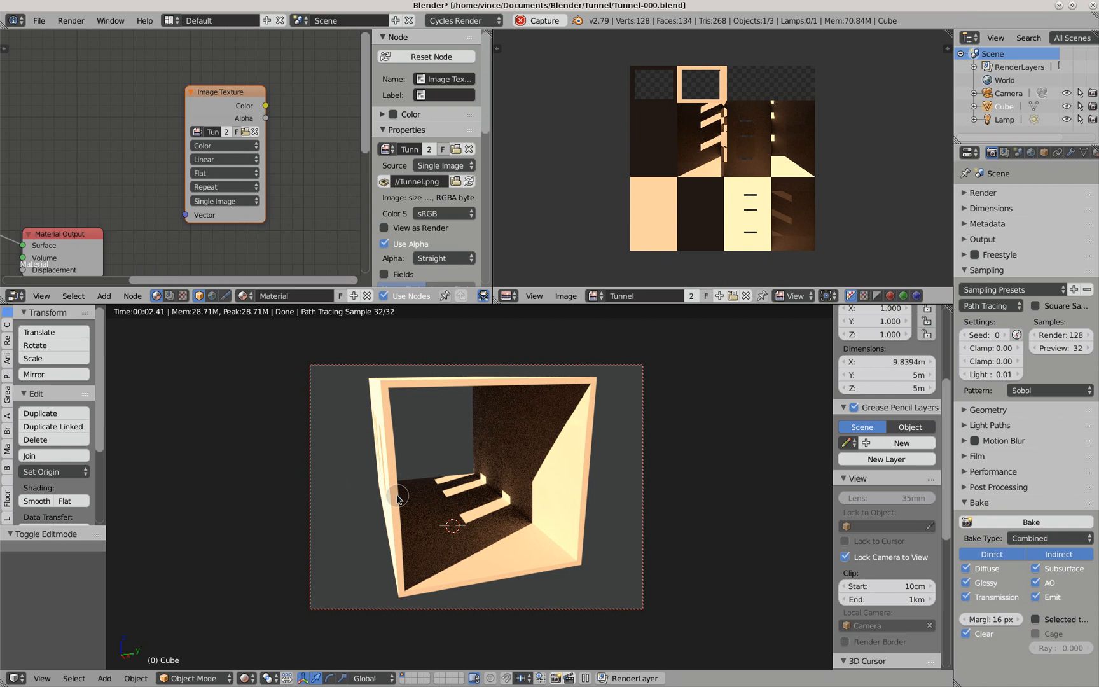
Export the Blender scene with the default Collada exporter, overwriting Tunnel-000.dae in the Tunnel folder
click(44, 22)
mouse_move(70, 295)
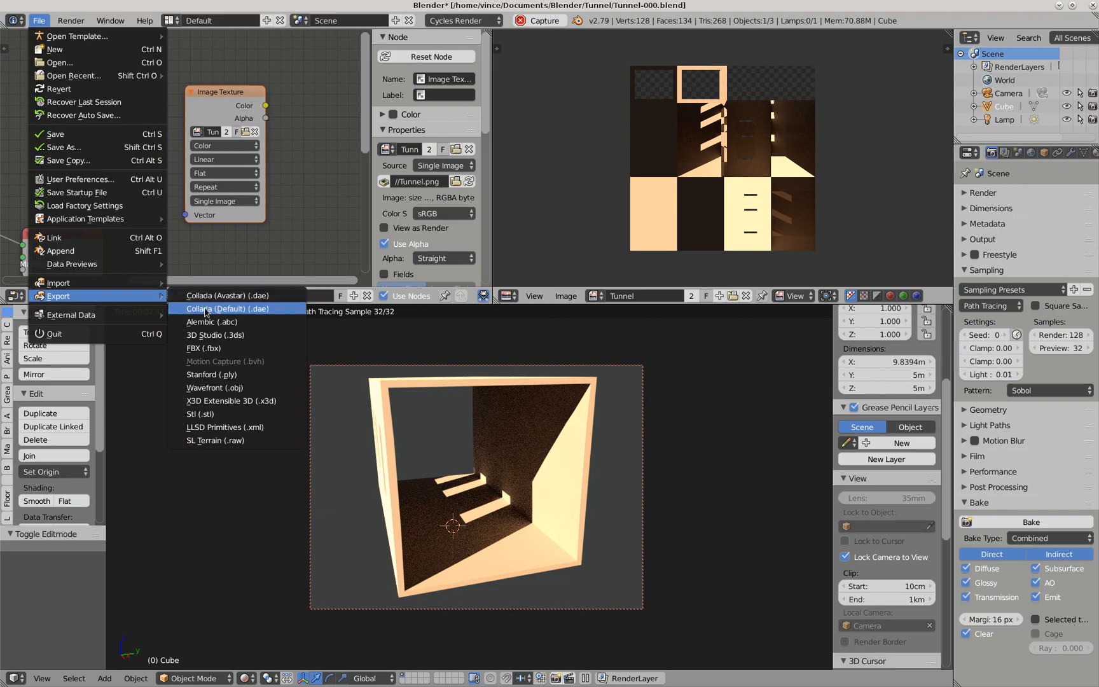
click(205, 309)
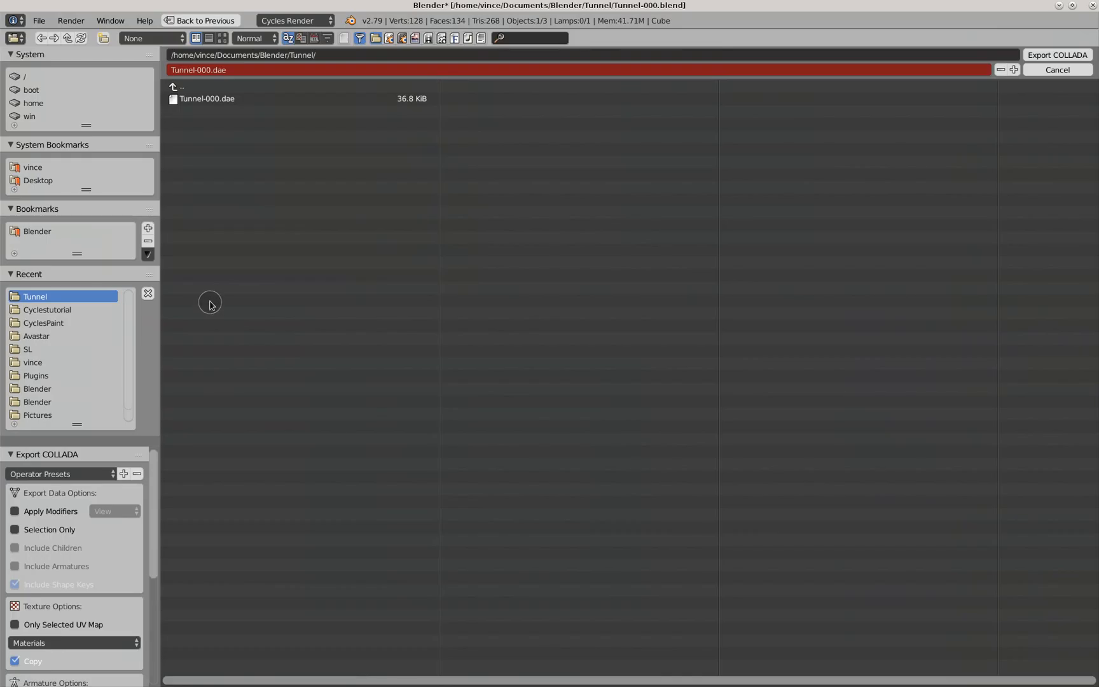
click(1051, 56)
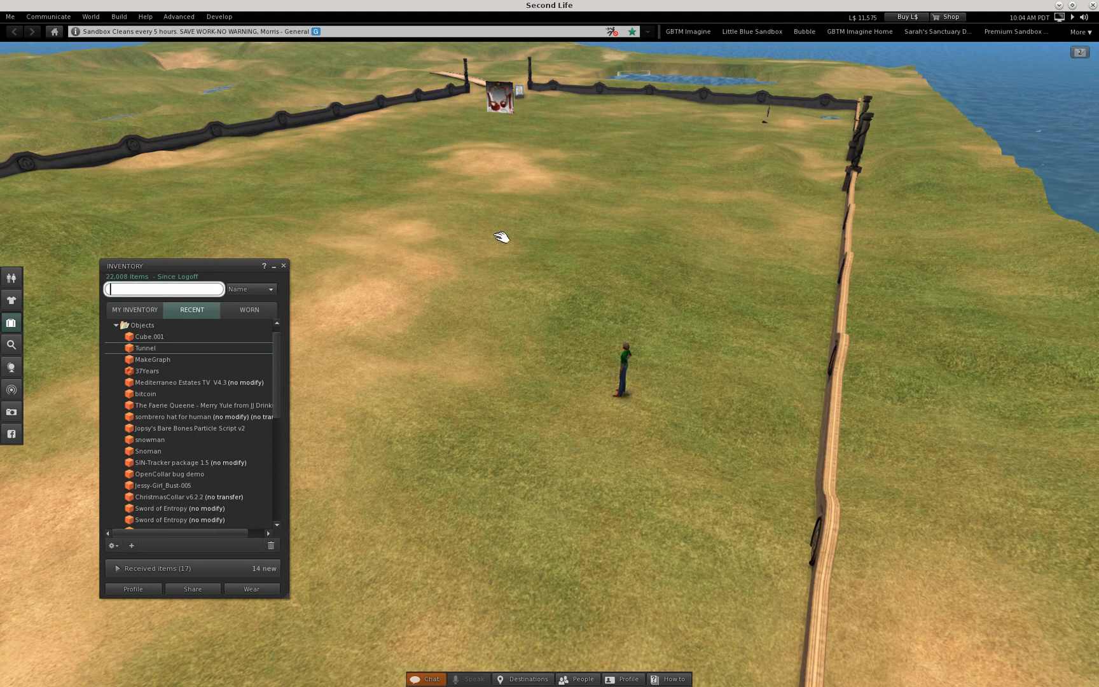
click(119, 16)
mouse_move(130, 167)
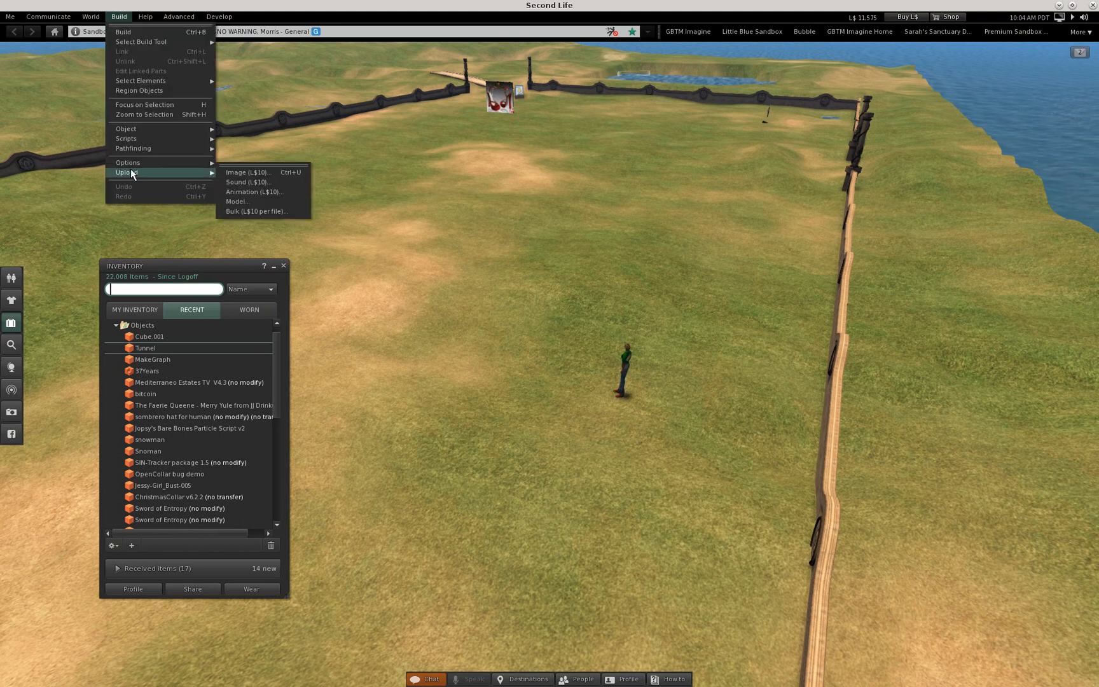
mouse_move(191, 173)
click(233, 199)
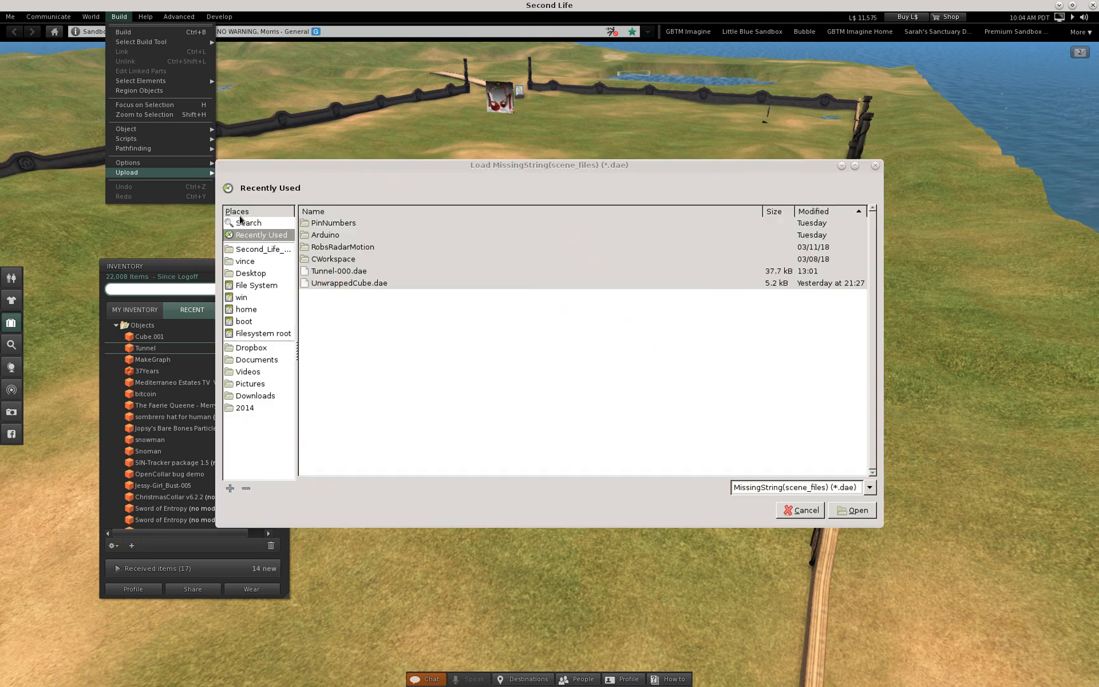
click(336, 274)
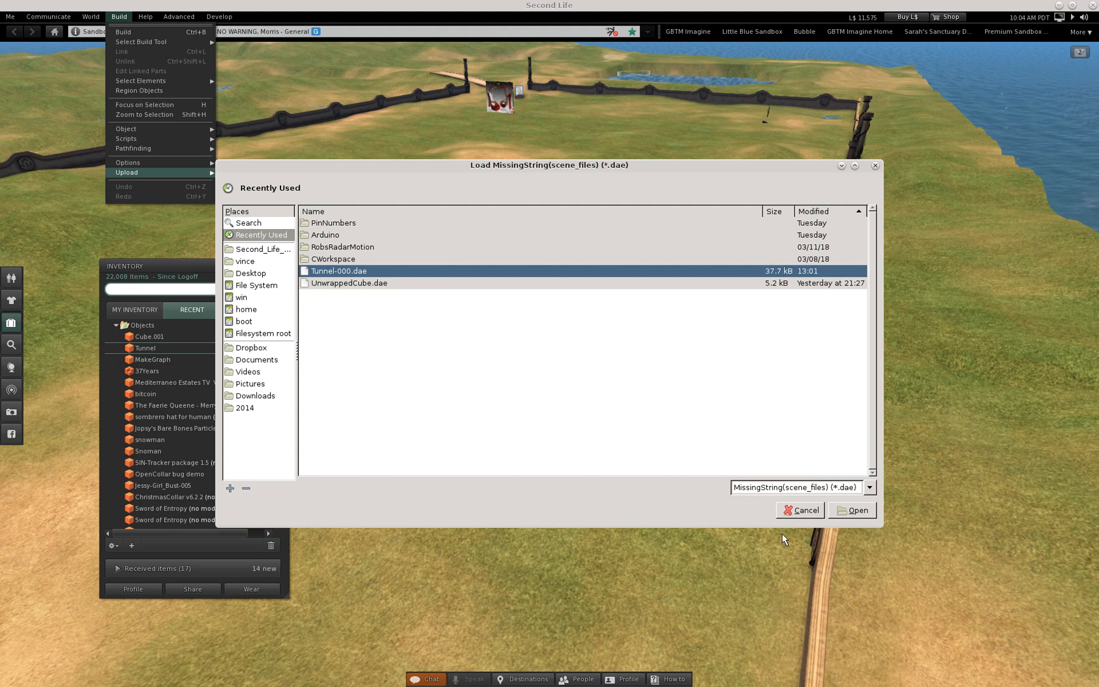
click(806, 511)
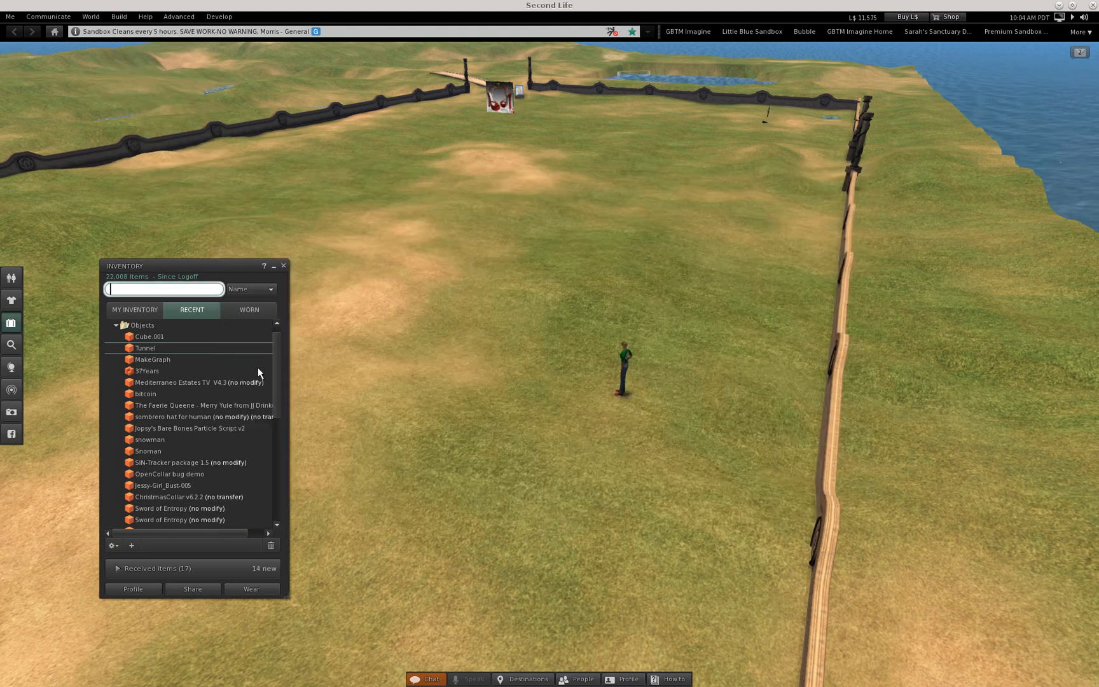
Place the Cube.001 object from the recent inventory on the sandbox ground, close the inventory, and view the building's open end
click(147, 338)
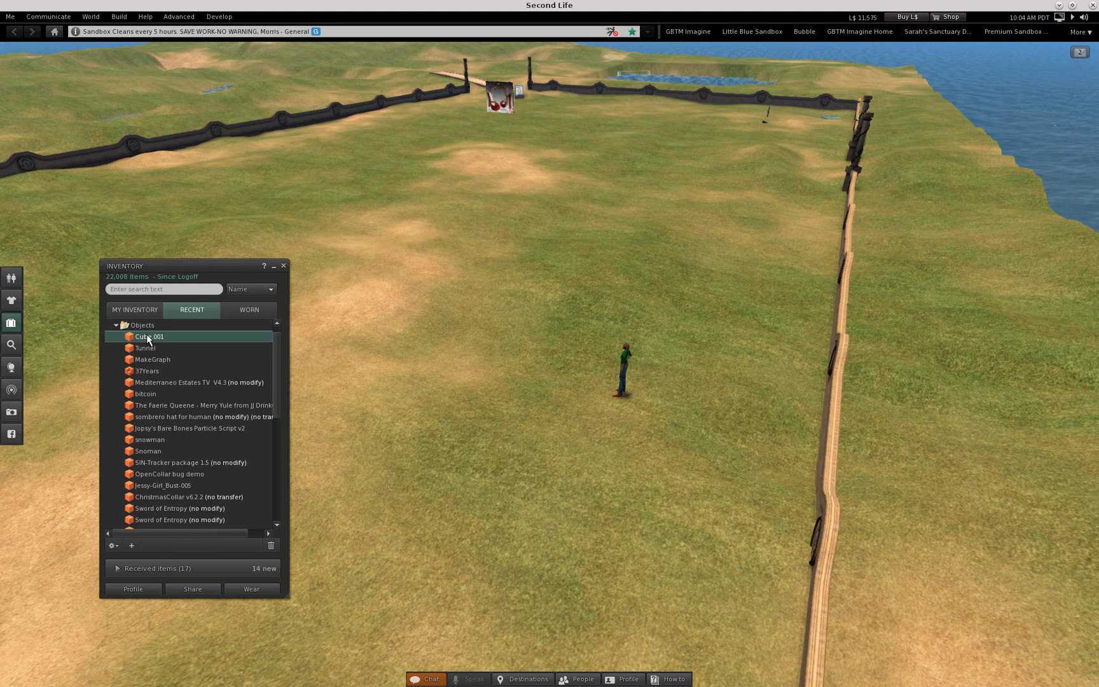
drag(146, 333, 398, 381)
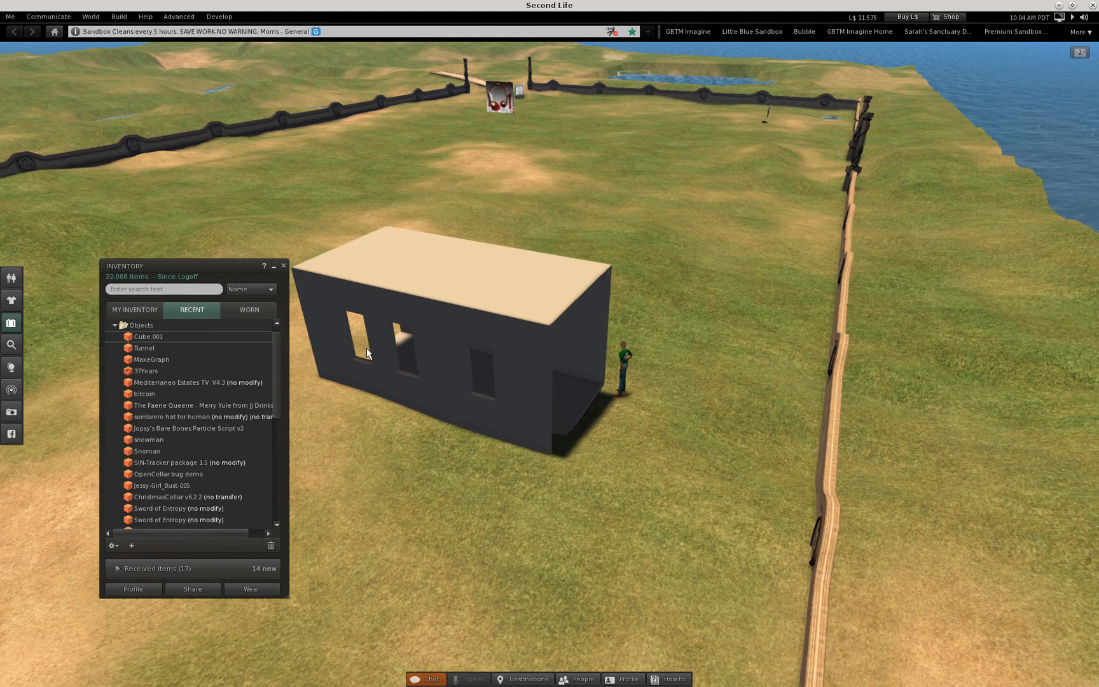
click(284, 267)
ctrl+alt+drag(445, 360, 564, 391)
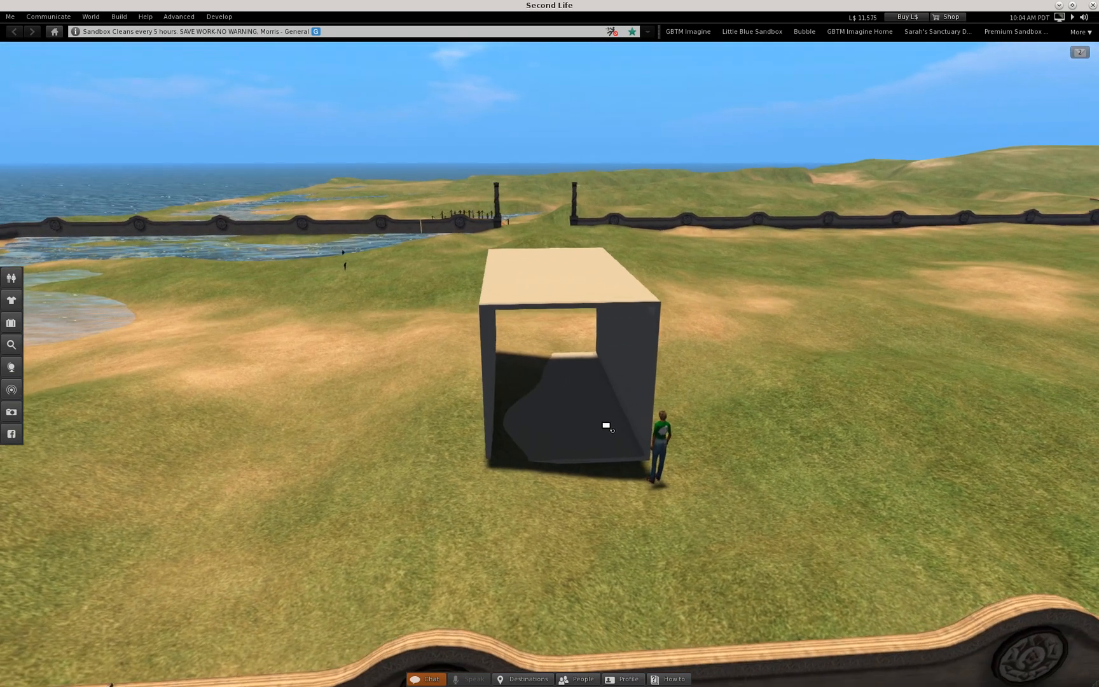
Return the camera to the avatar and walk it at the building's open end to test the entrance
key(Escape)
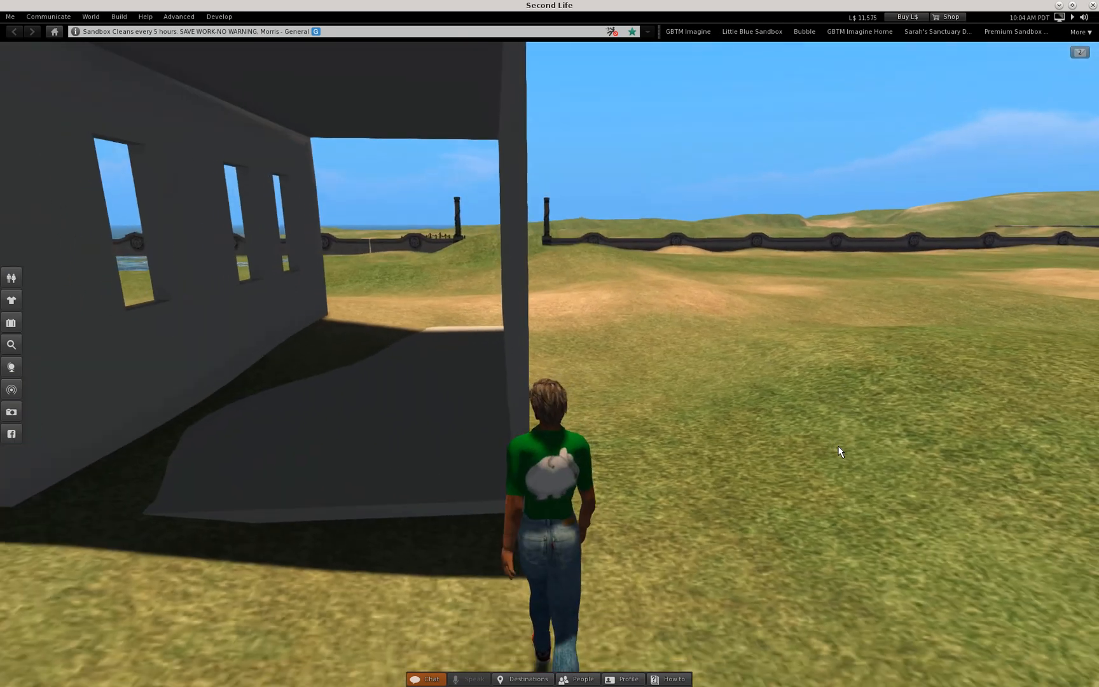
key(Left)
key(Up)
key(Down)
key(Right)
key(Down)
key(Left)
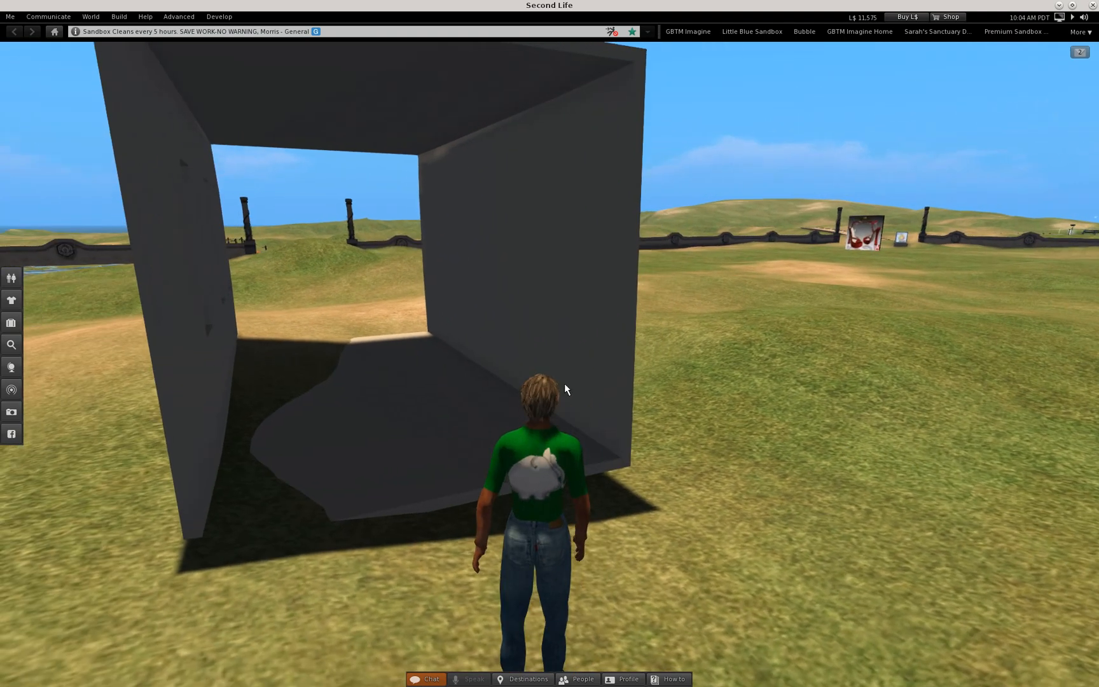
Edit the placed building, set its physics shape type to Prim, and close the editor
right_click(477, 398)
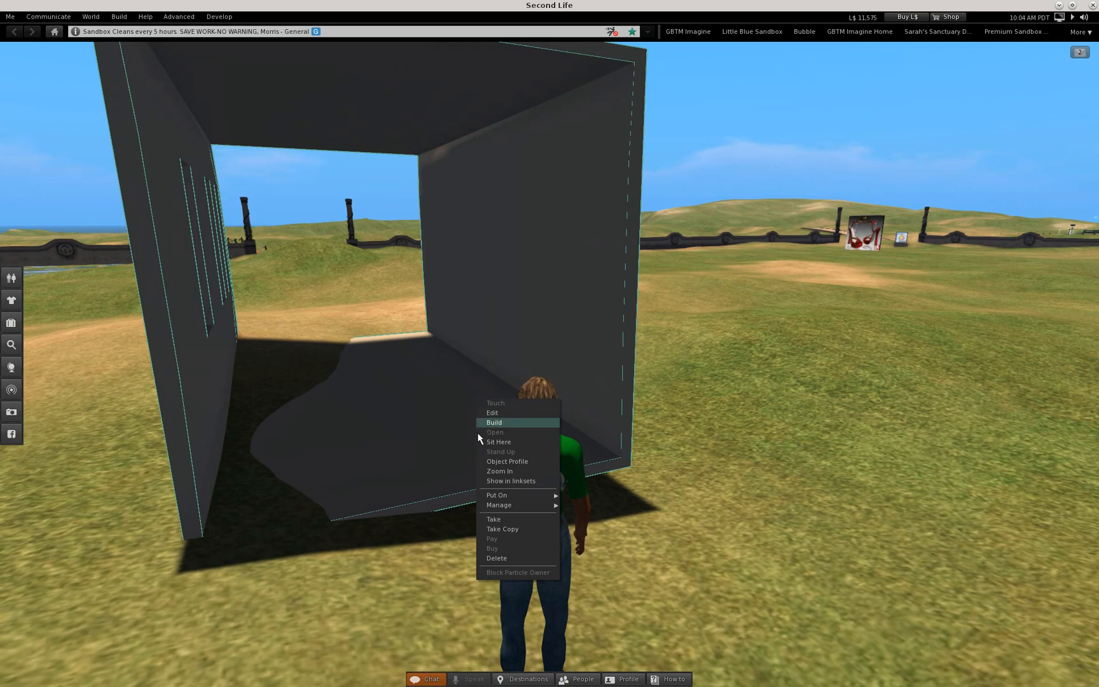
click(486, 412)
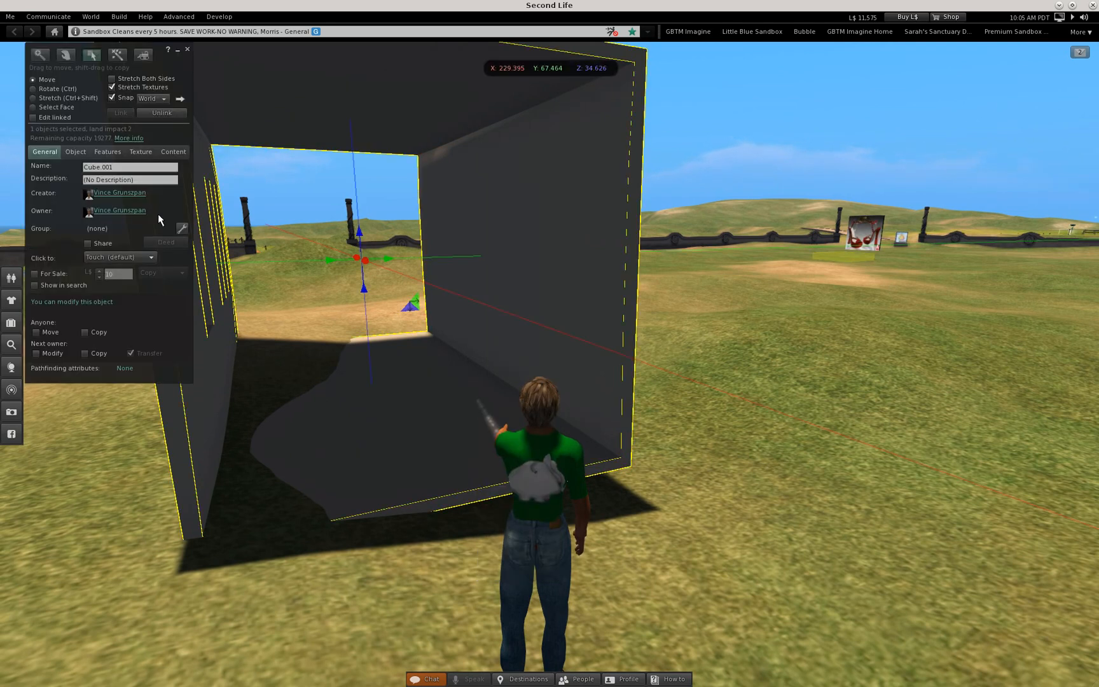
click(109, 153)
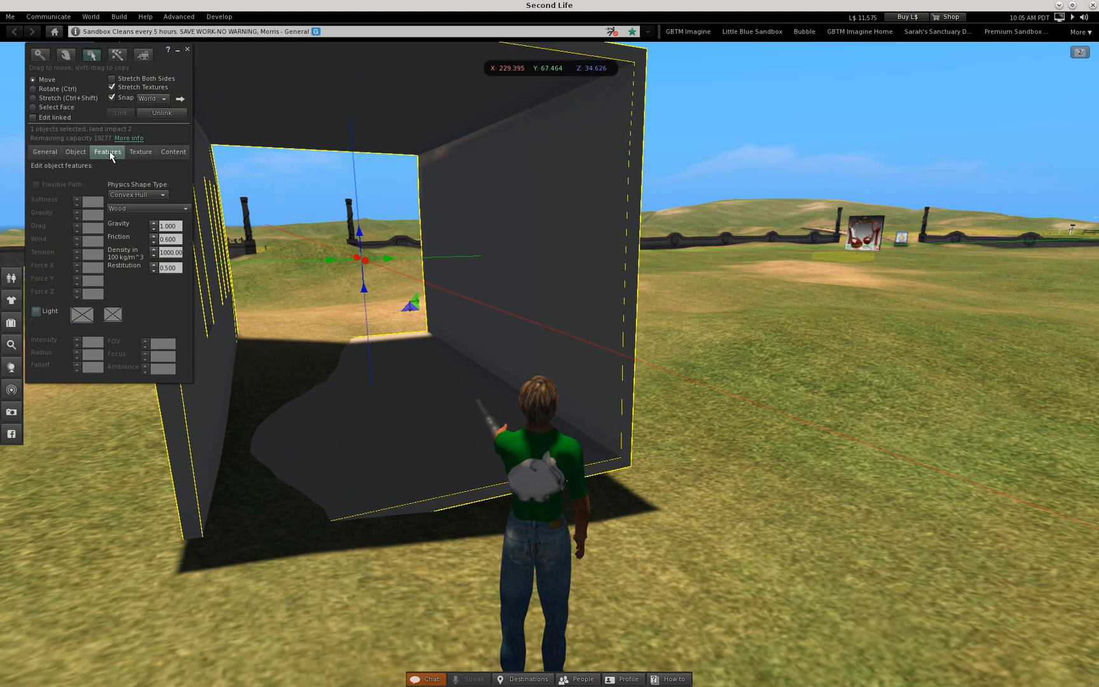
click(123, 195)
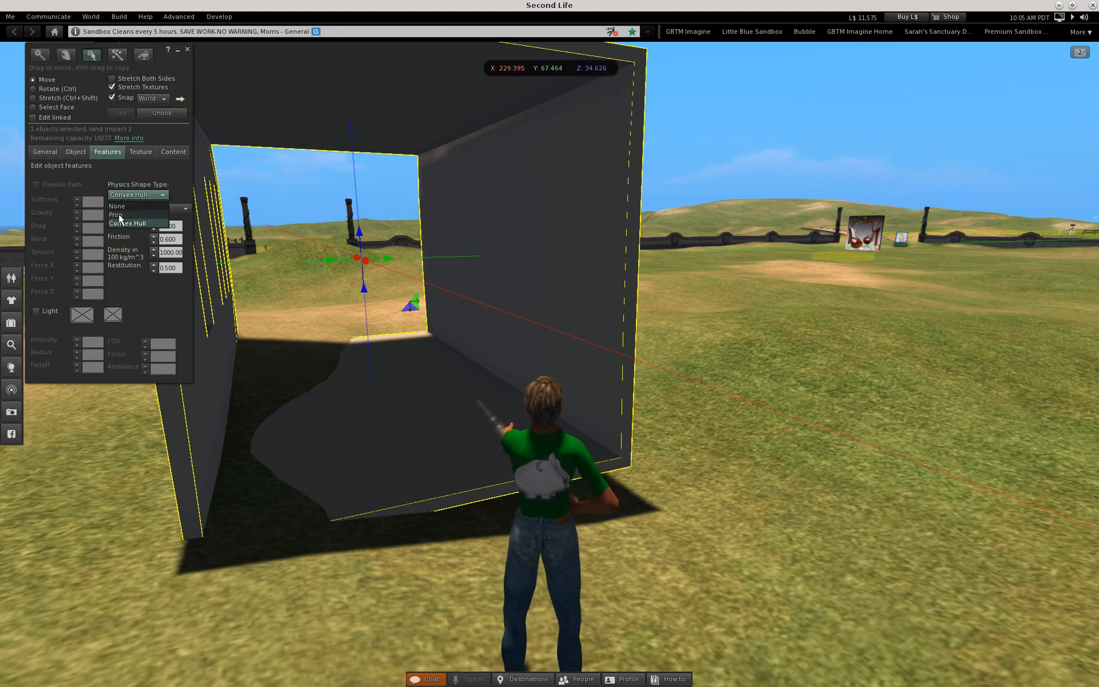
click(119, 215)
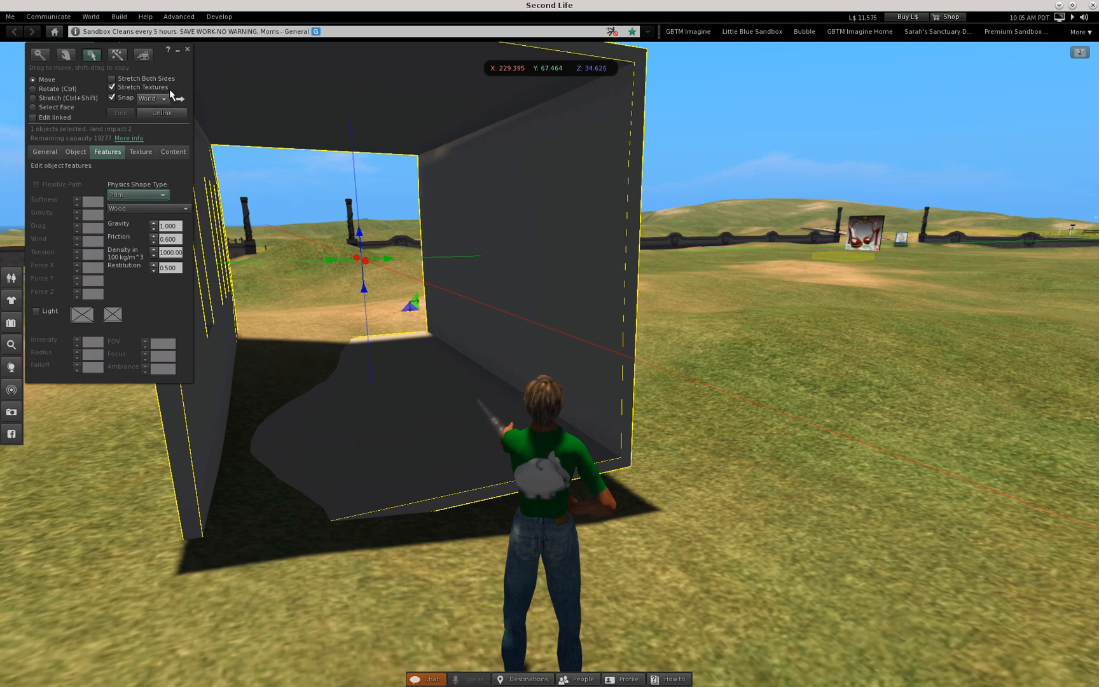
click(188, 49)
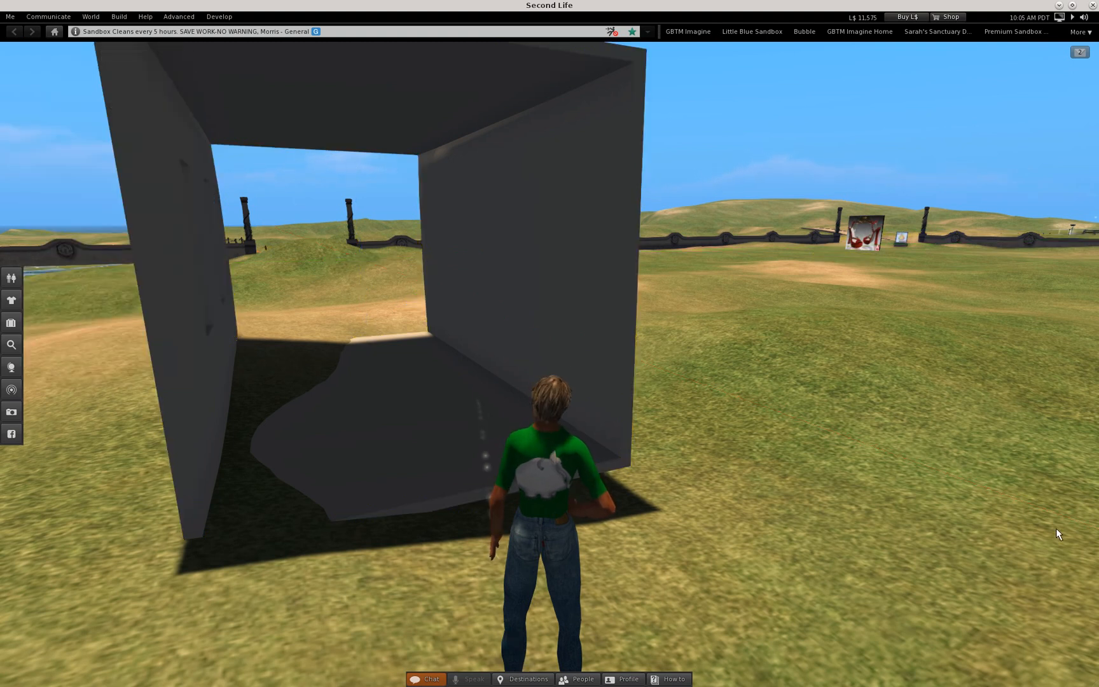
Walk the avatar into the building, turn around to check the interior walls and windows, back out, and inspect the exterior
key(Left)
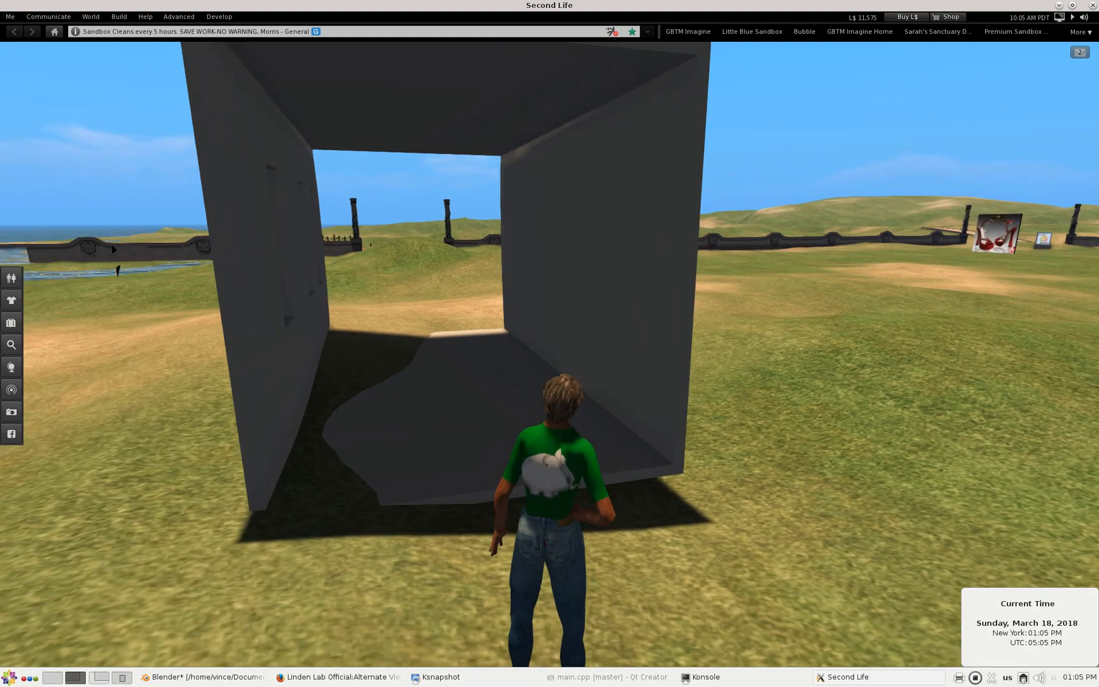
key(Up)
key(Right)
key(Up)
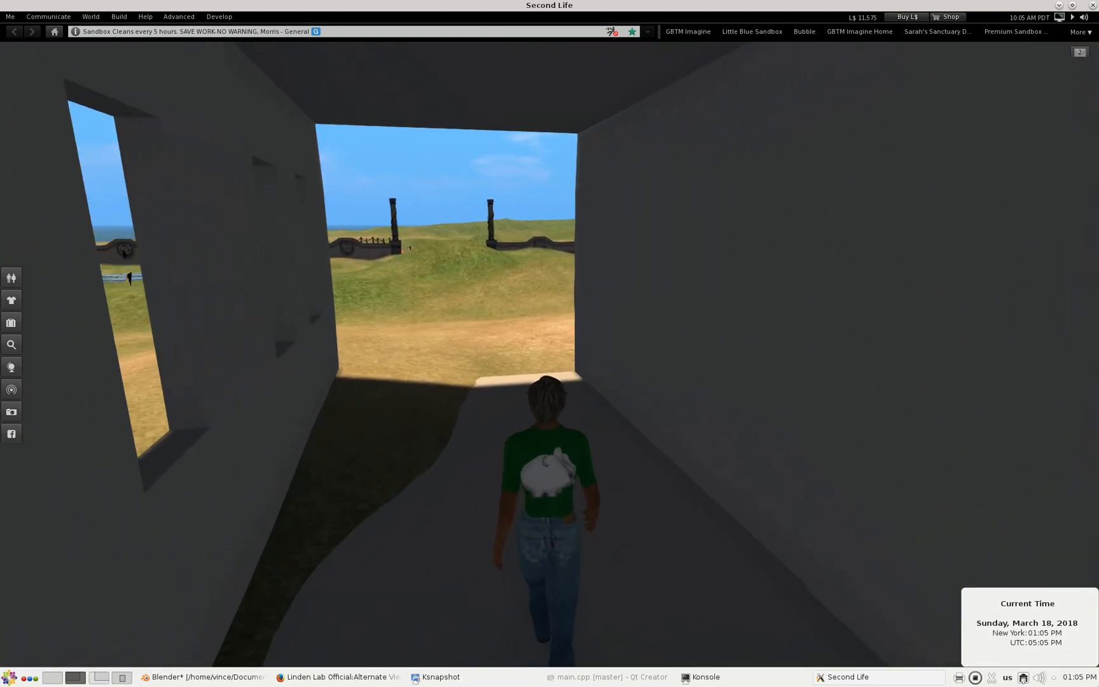
key(Right)
key(Right)
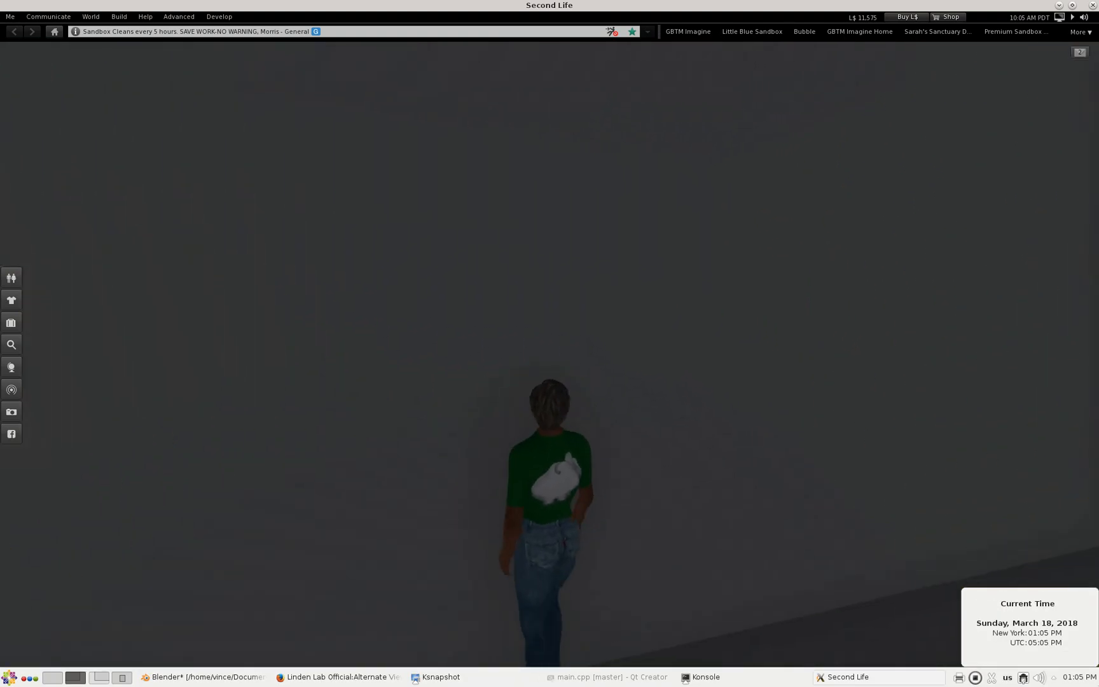
key(Right)
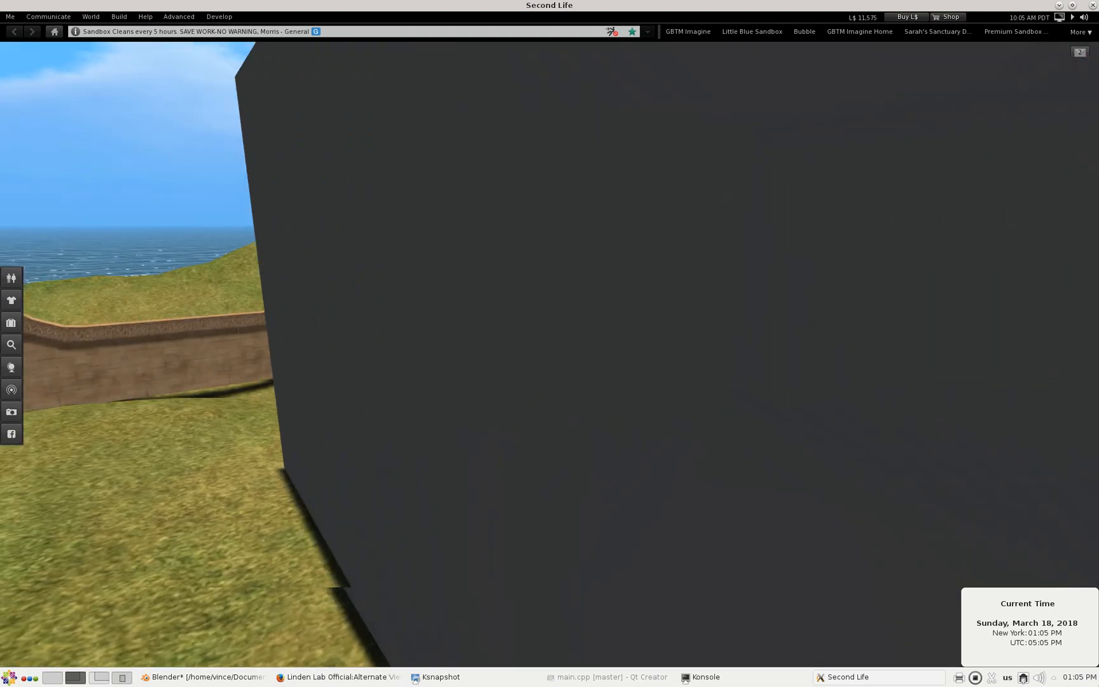
key(Right)
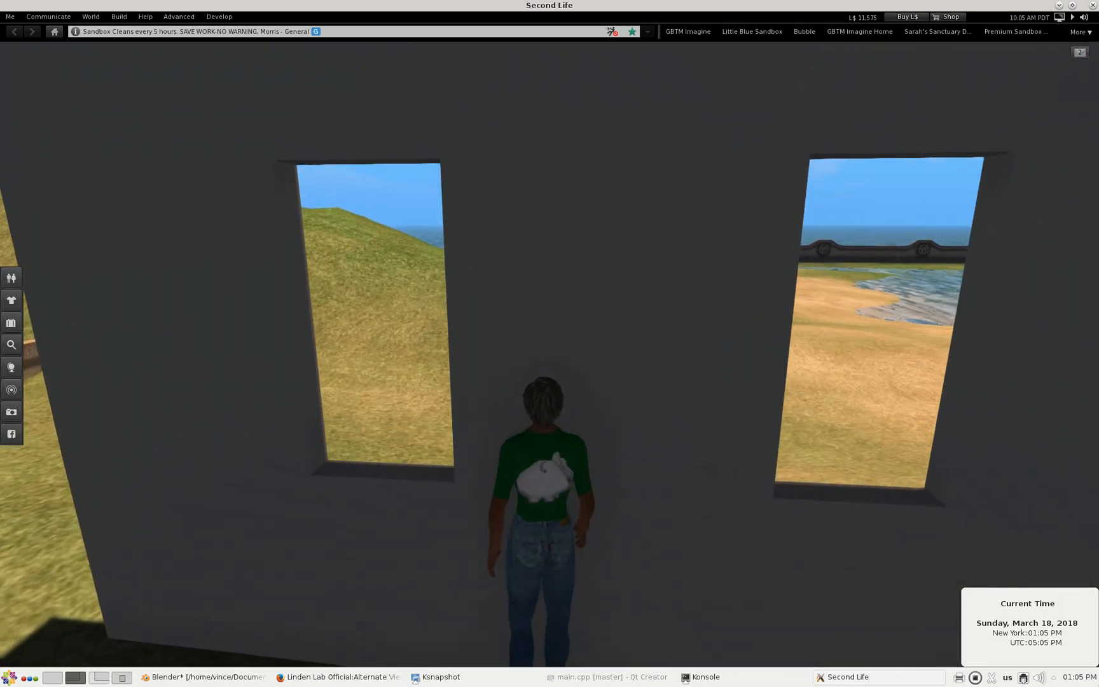
key(Right)
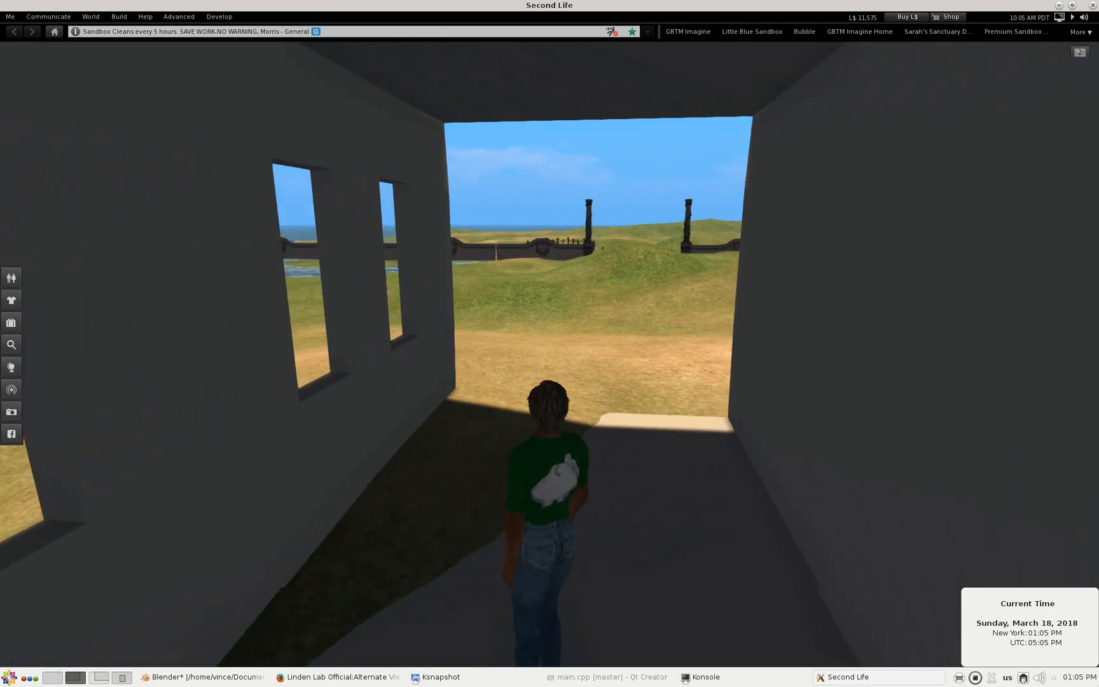
key(Down)
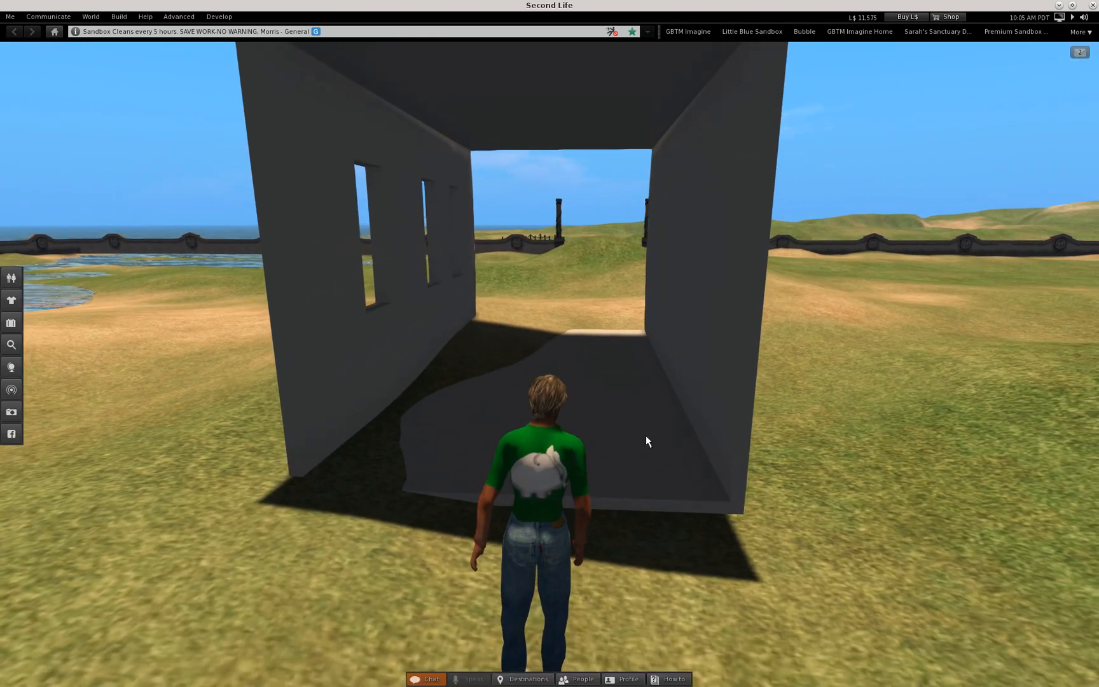
scroll(590, 396, down, 5)
ctrl+alt+drag(582, 383, 690, 440)
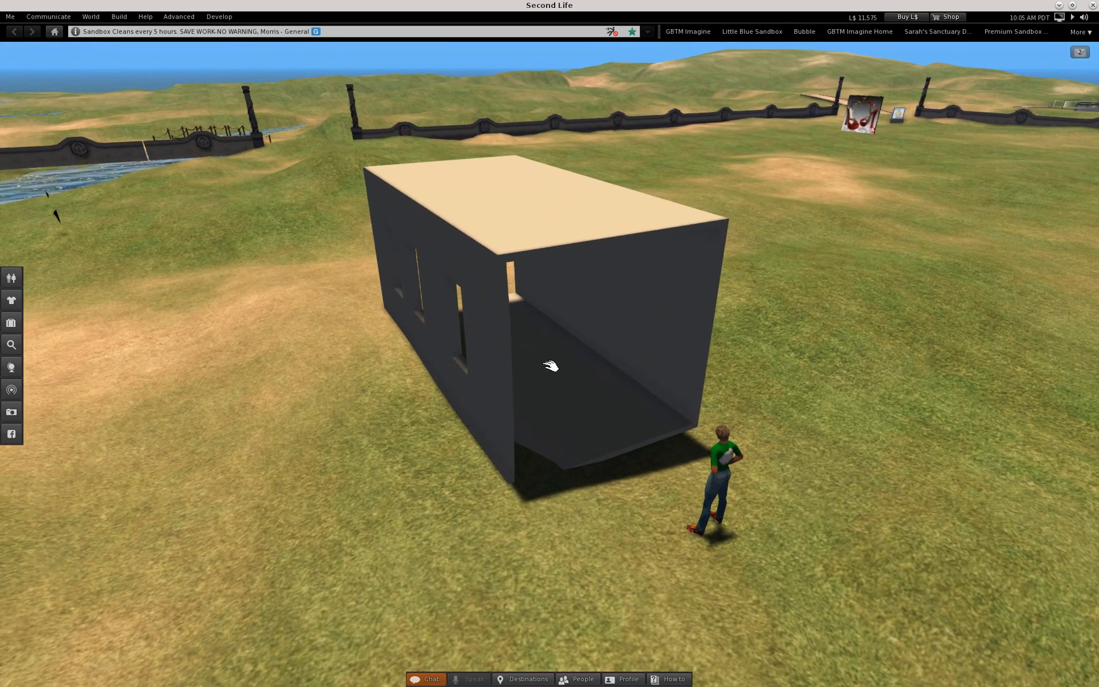
Start an image upload and look through the home and Downloads folders for the baked texture
key(ctrl+u)
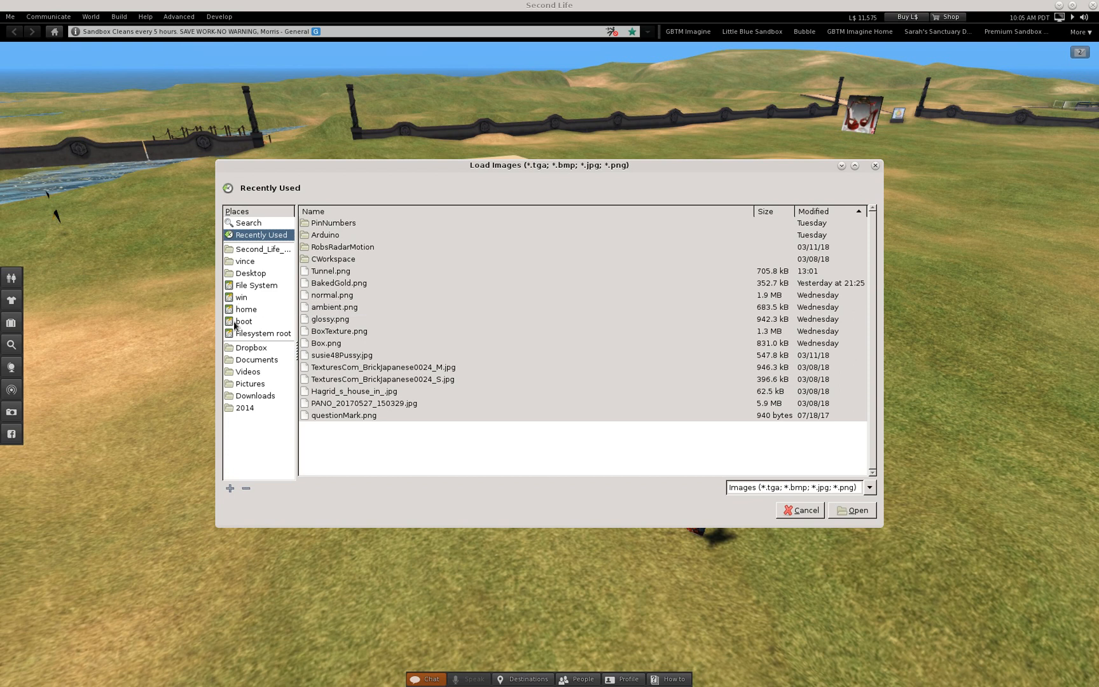
click(246, 263)
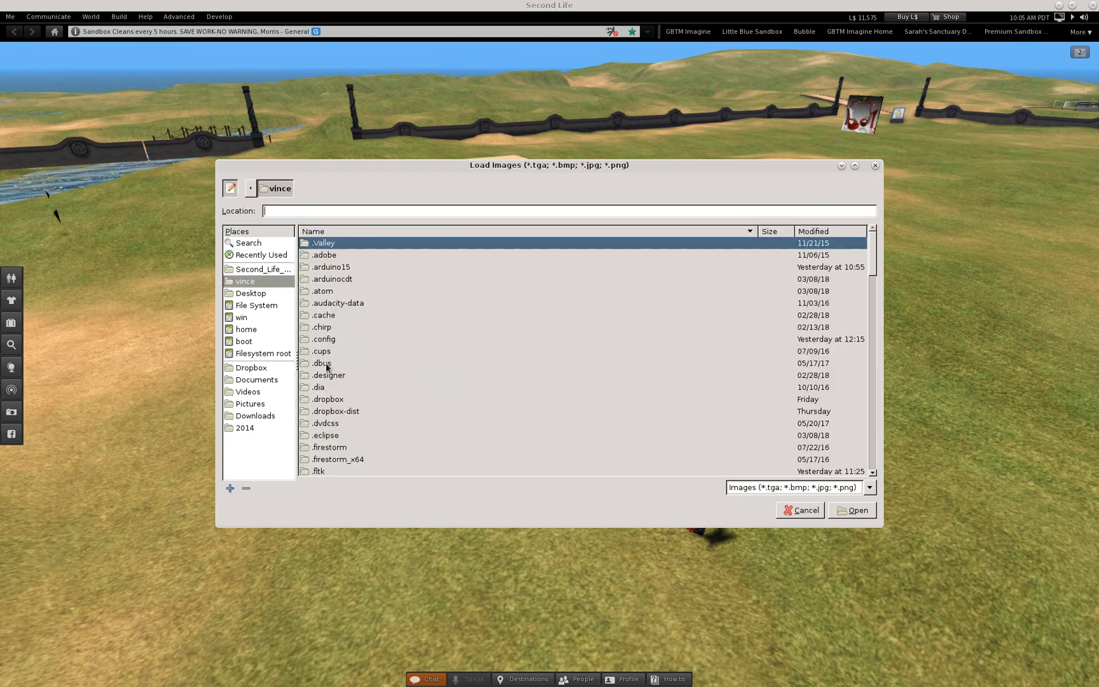
scroll(344, 397, down, 12)
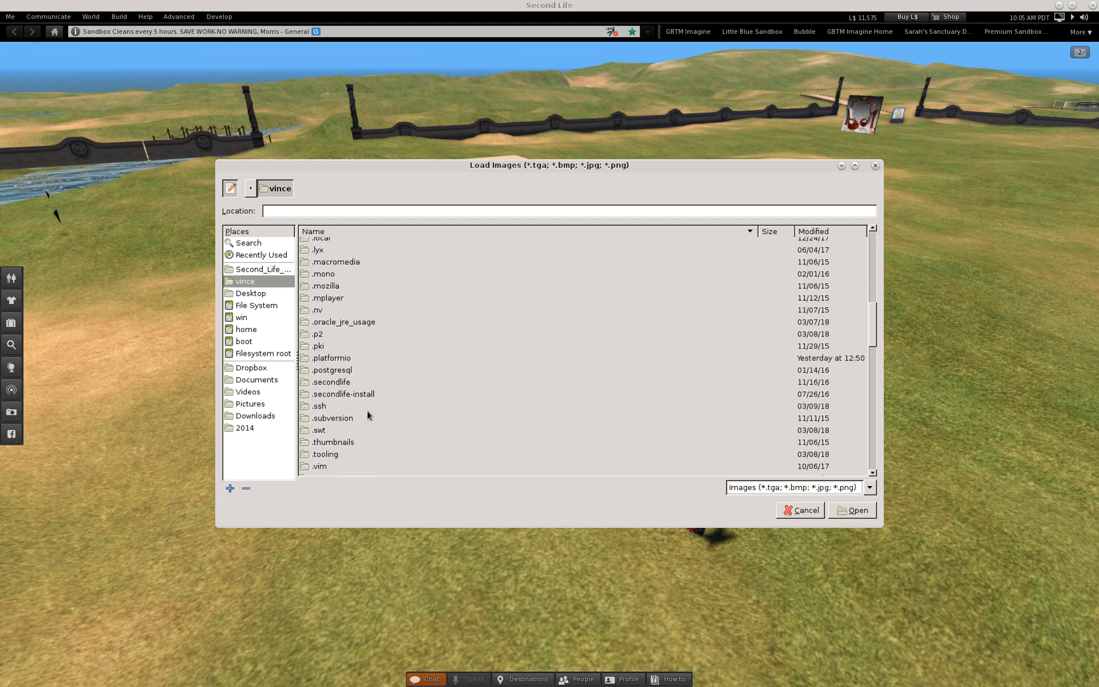
scroll(357, 410, down, 5)
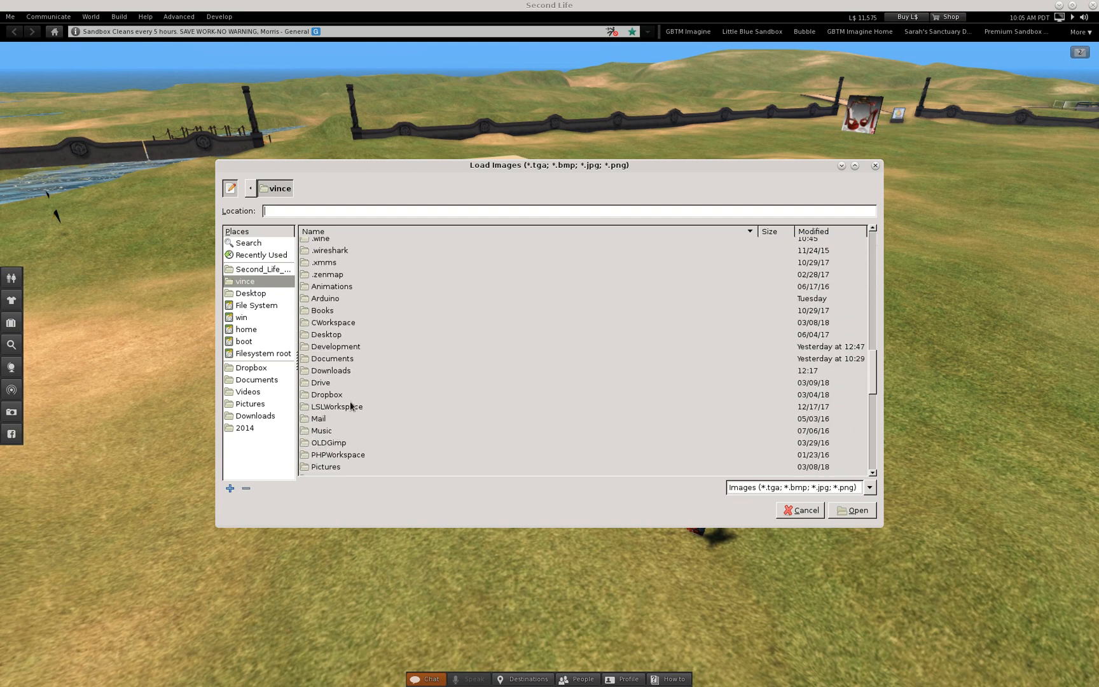
double_click(329, 371)
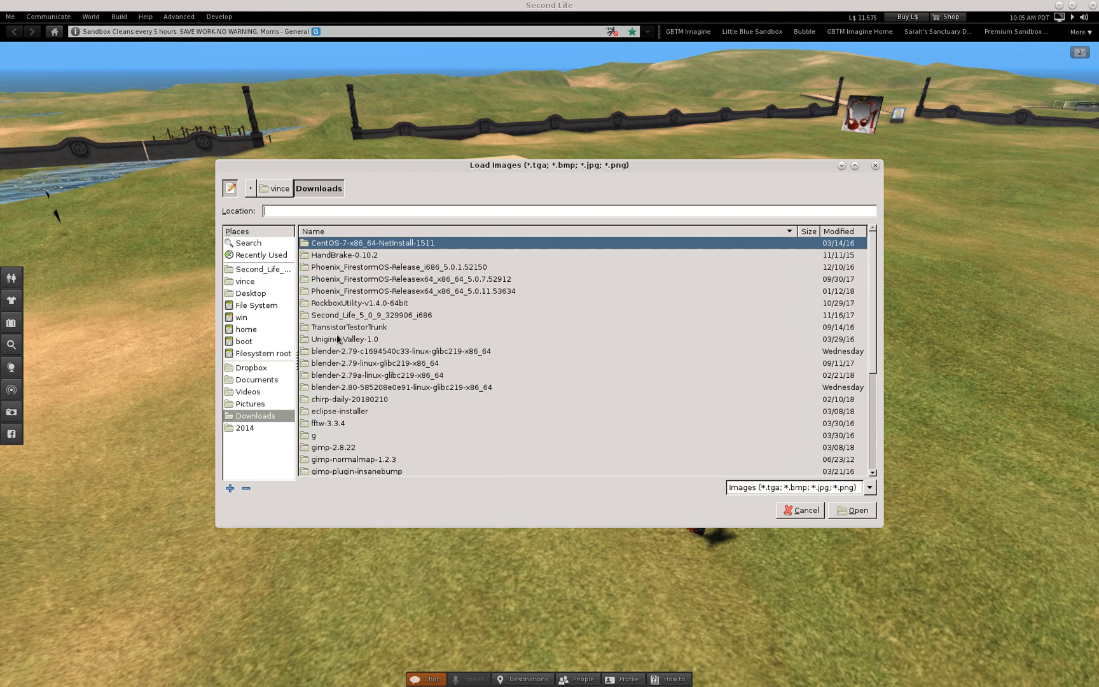
scroll(336, 337, down, 5)
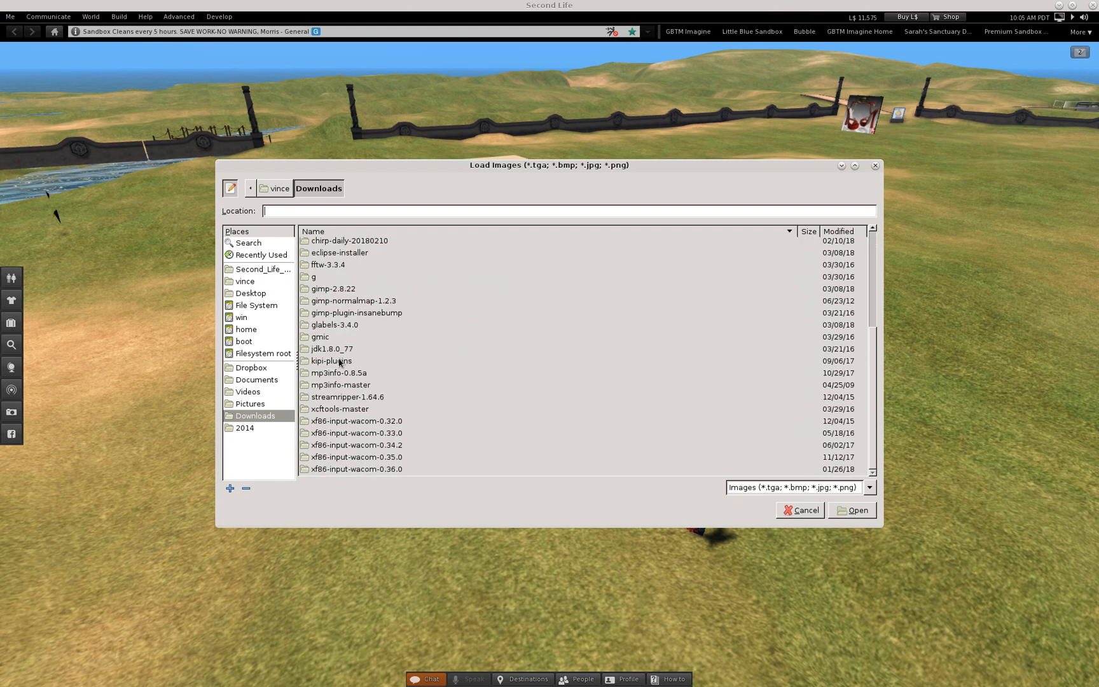
scroll(354, 364, up, 5)
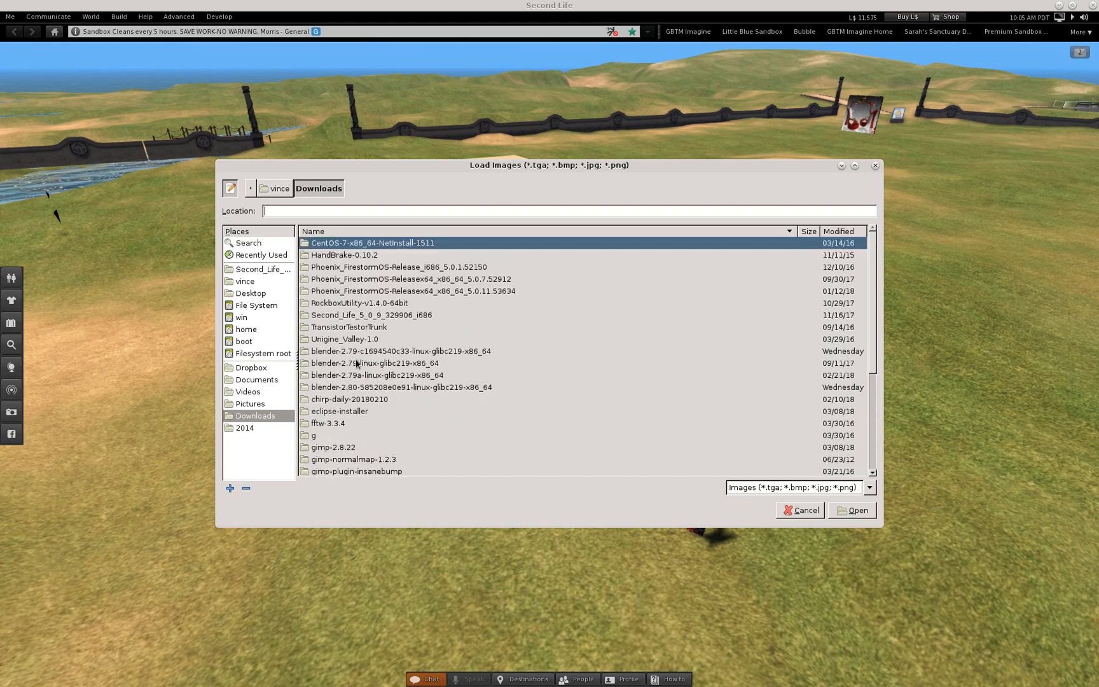
Browse the image chooser to Documents/Blender/Tunnel, the folder holding Tunnel.png, and cancel the chooser
click(244, 283)
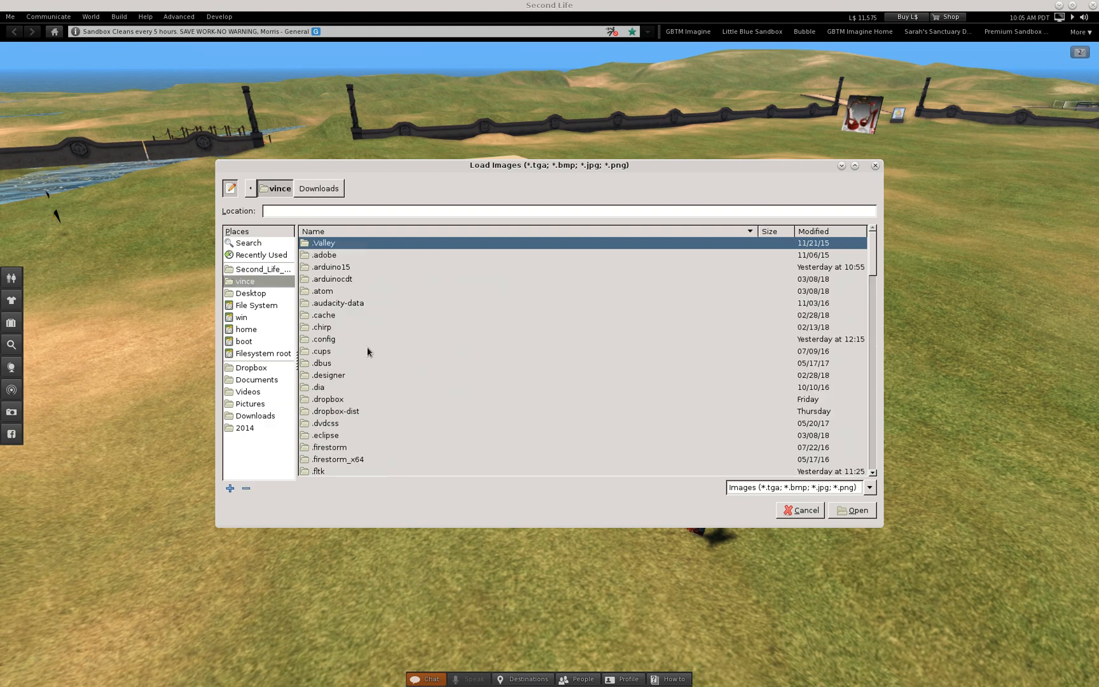
scroll(366, 356, down, 10)
scroll(364, 368, down, 12)
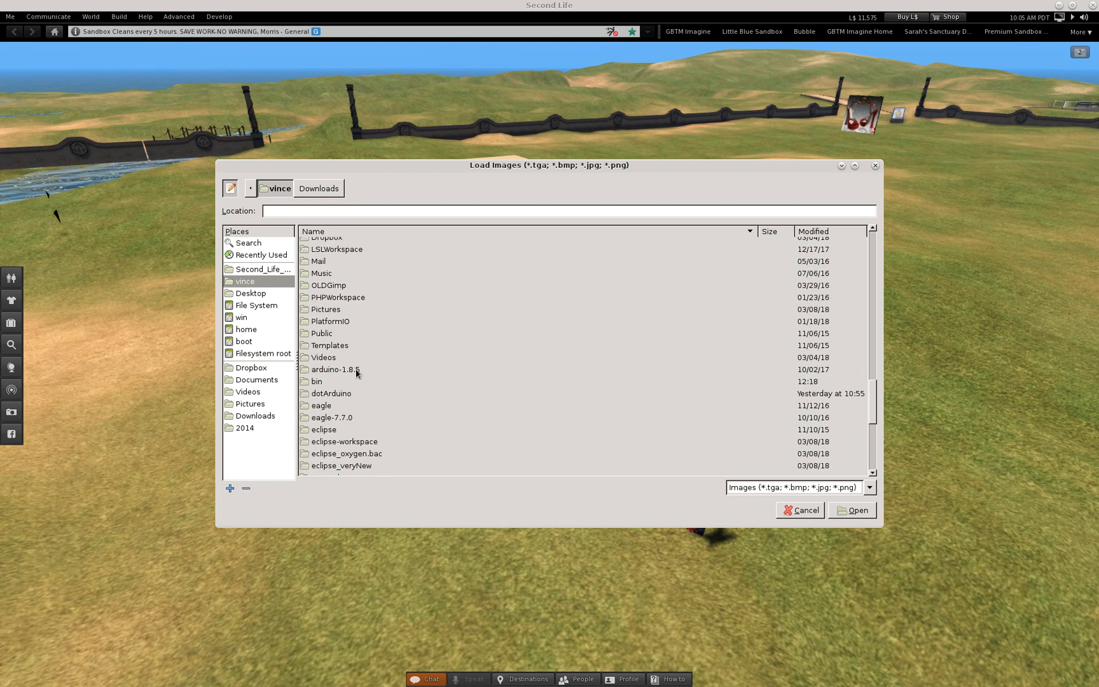
scroll(366, 371, up, 5)
double_click(328, 362)
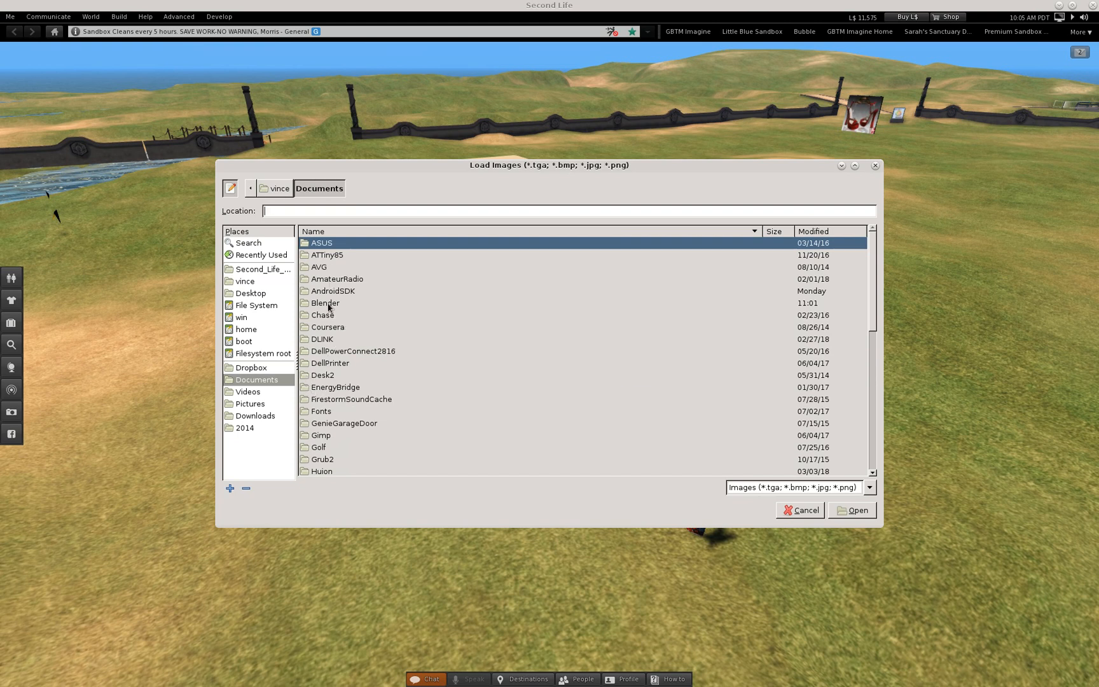
double_click(328, 305)
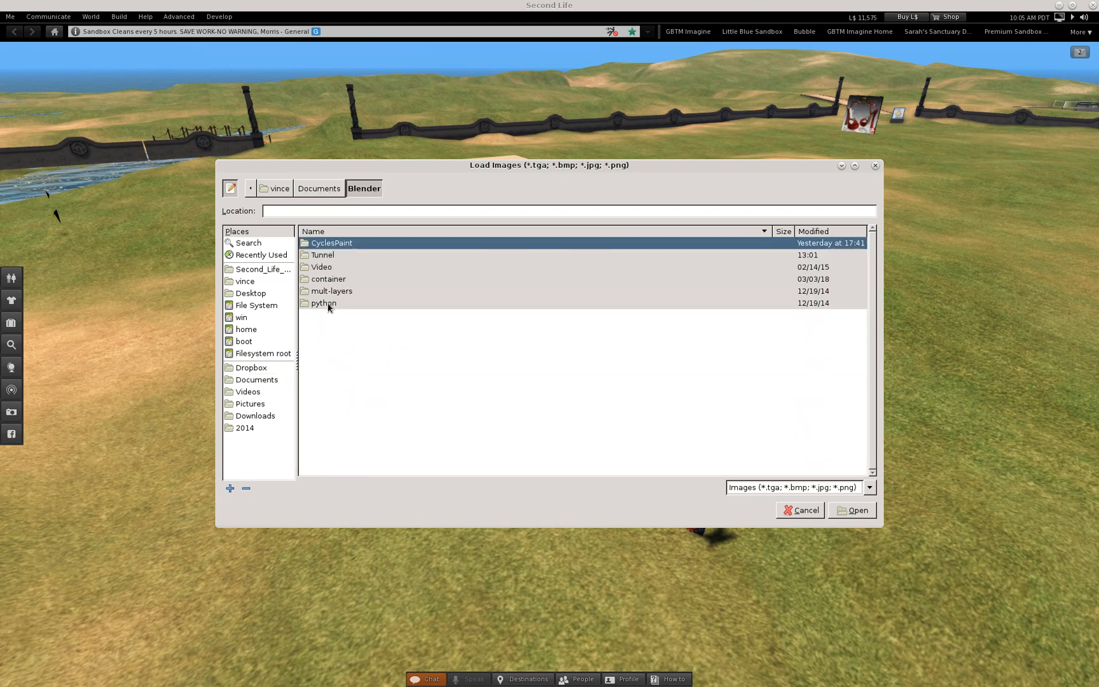
click(323, 265)
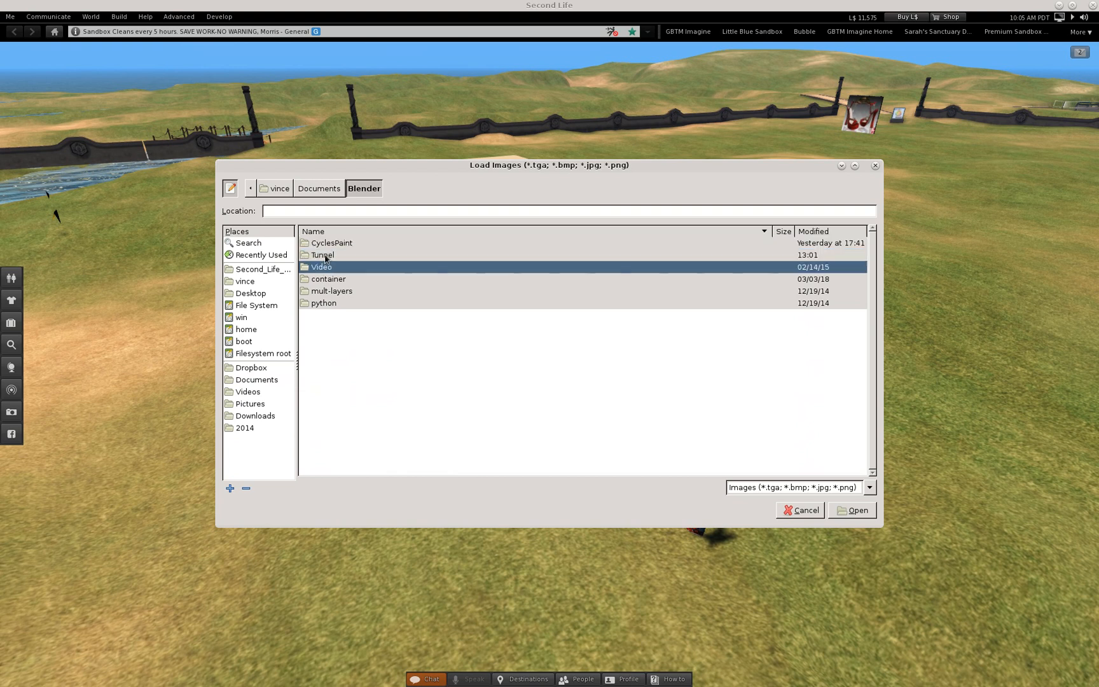
double_click(323, 255)
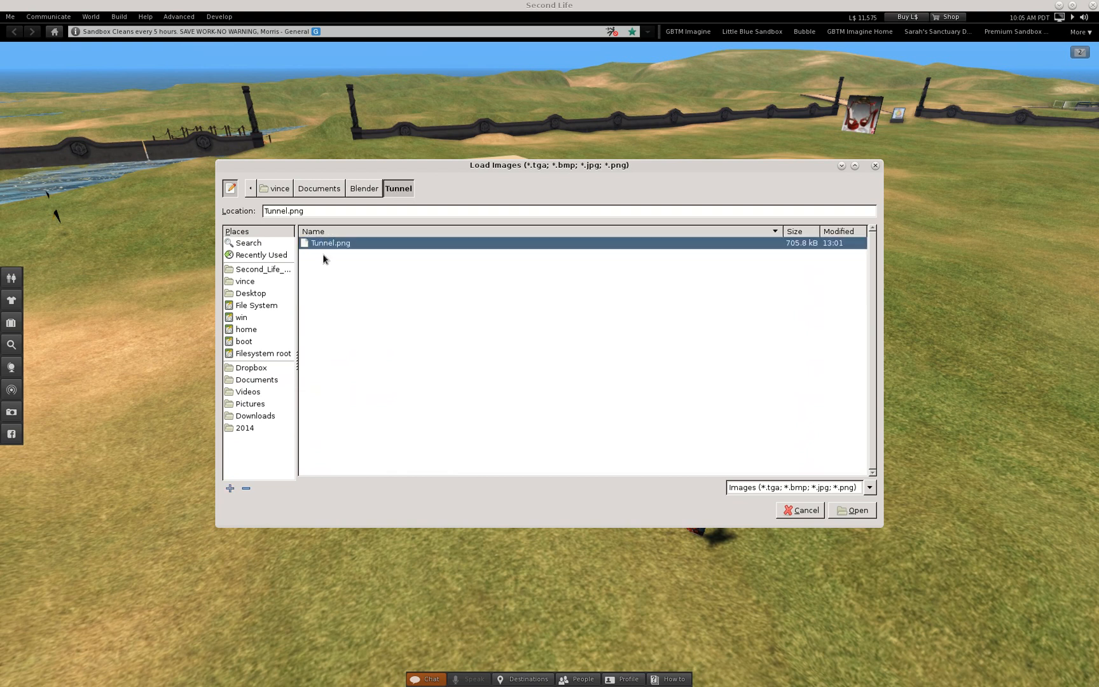
click(801, 510)
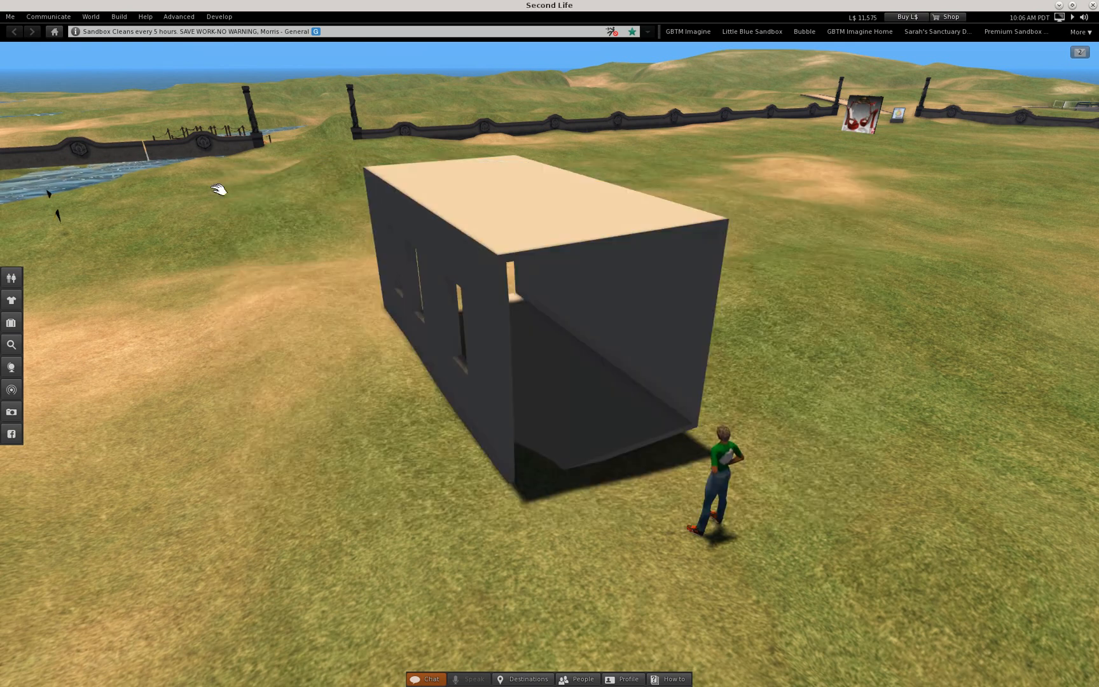
Upload Tunnel.png from the Tunnel folder as a texture, keeping the name Tunnel
key(ctrl+u)
click(855, 511)
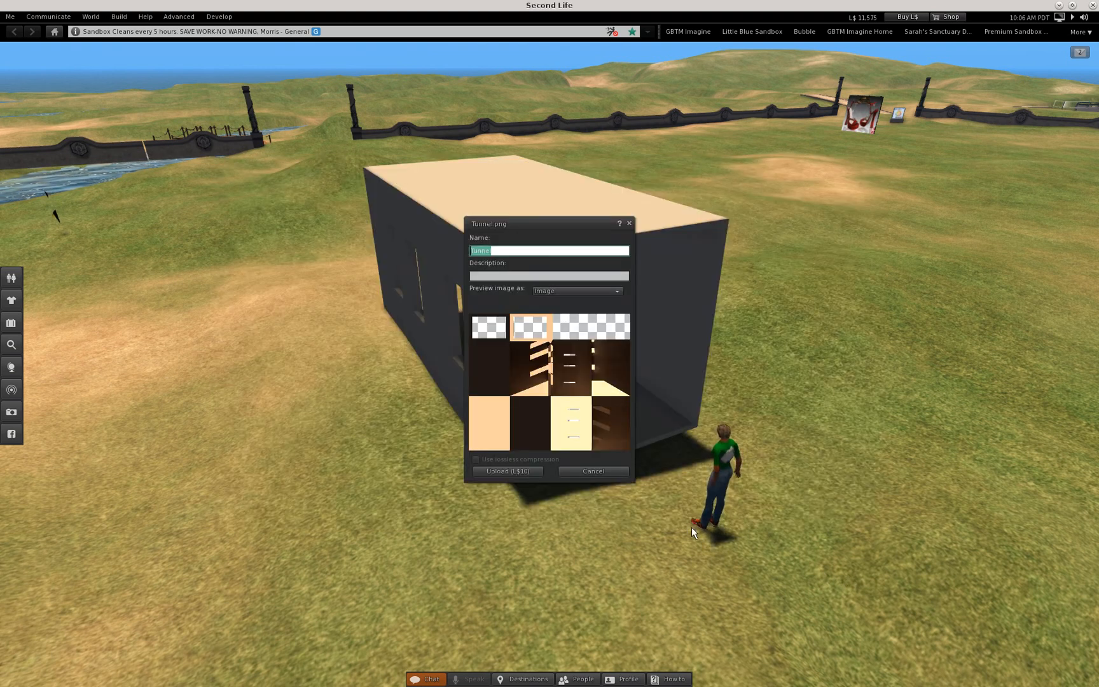
drag(537, 226, 283, 180)
click(249, 424)
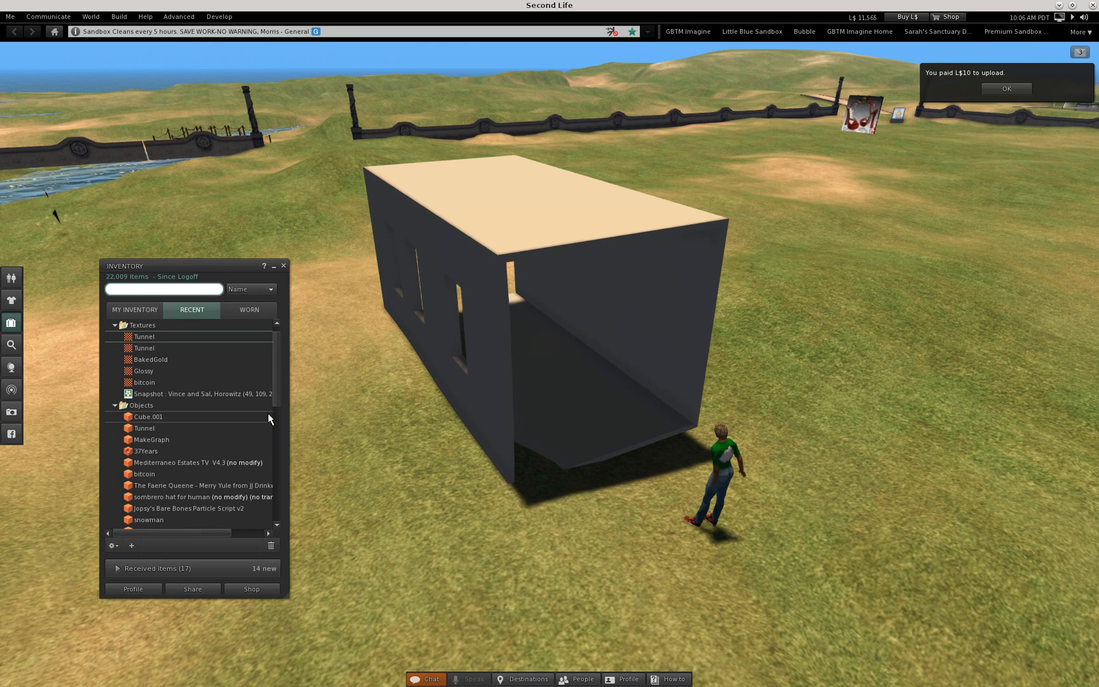
Apply the newly uploaded Tunnel texture from the recent inventory to the building
click(151, 337)
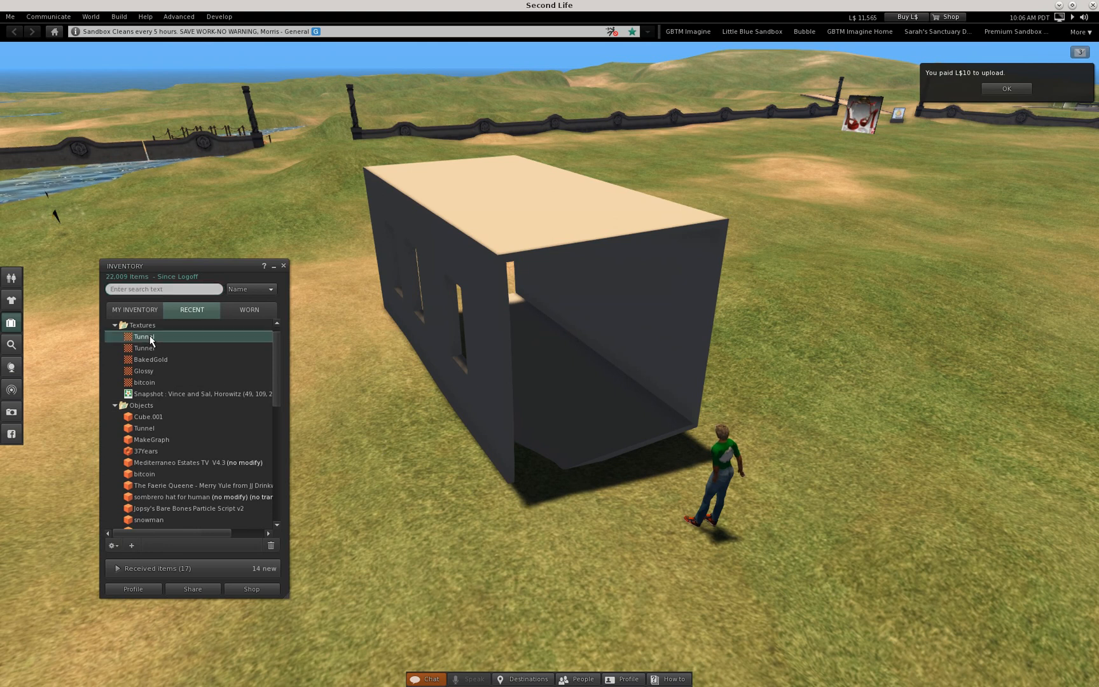
drag(151, 340, 475, 270)
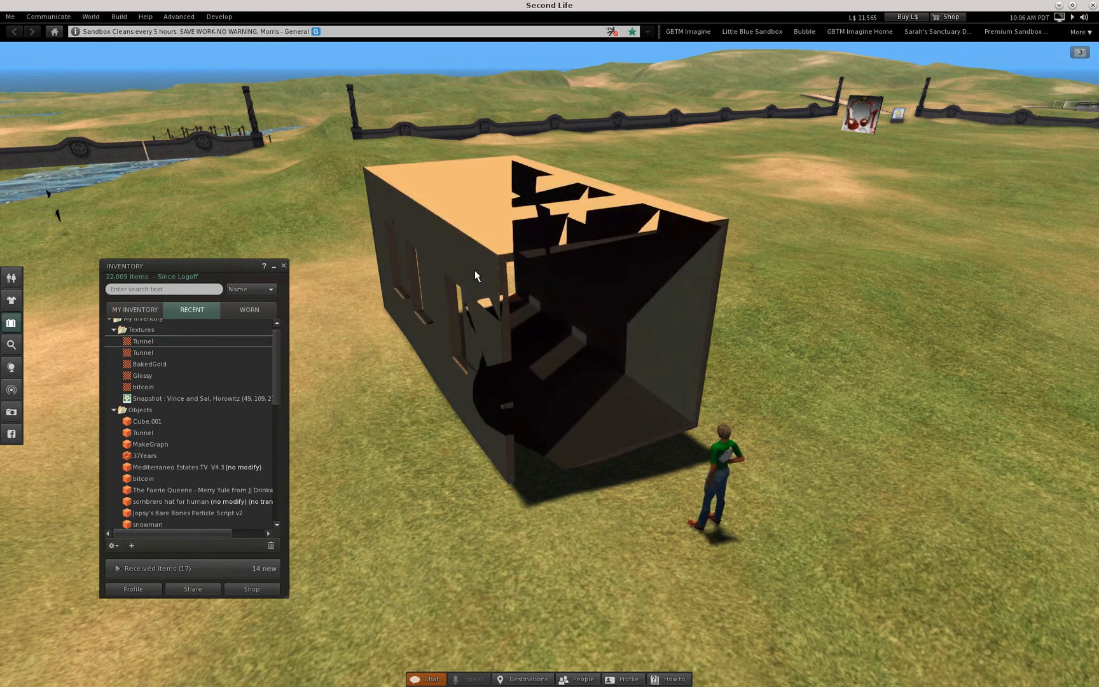
ctrl+alt+drag(473, 268, 549, 364)
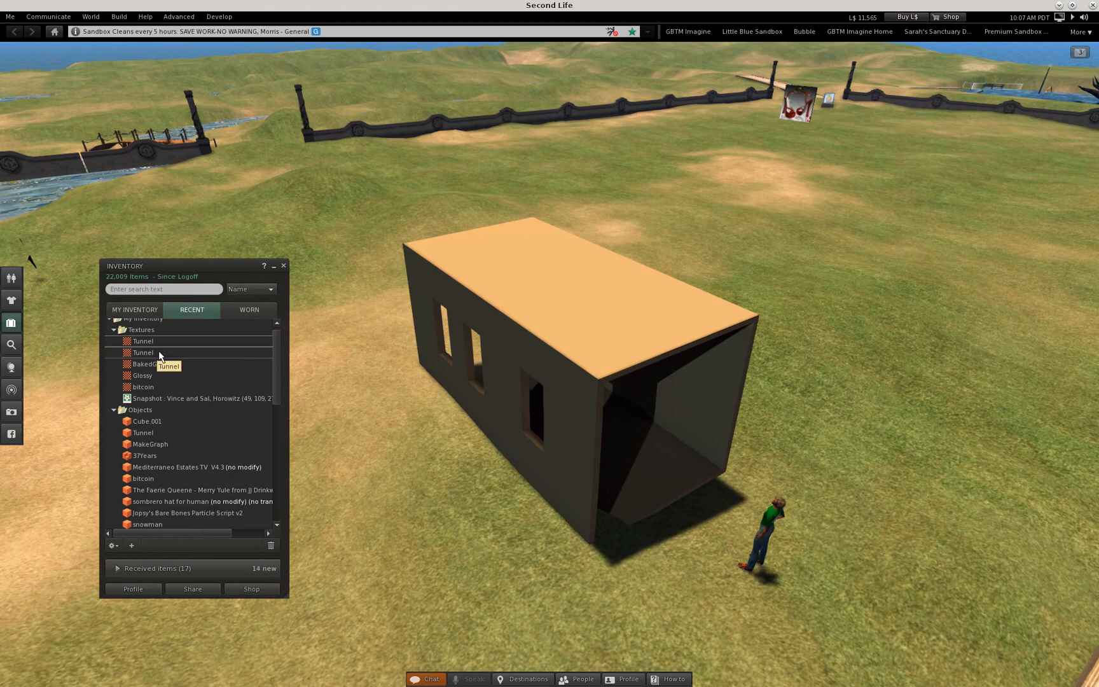
Edit the building to raise it slightly above the ground, and close the editor and the inventory
ctrl+alt+drag(642, 361, 481, 330)
scroll(417, 449, down, 5)
alt+drag(417, 449, 559, 383)
ctrl+alt+drag(550, 372, 394, 426)
ctrl+alt+drag(560, 400, 573, 416)
right_click(577, 348)
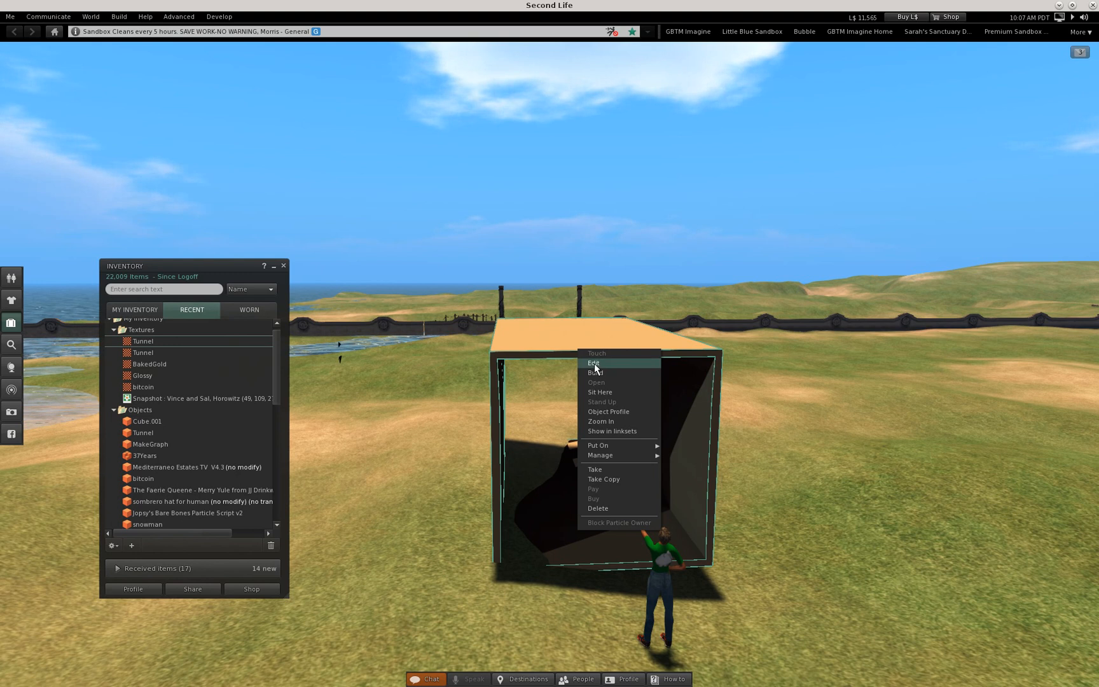
click(593, 362)
drag(578, 387, 574, 372)
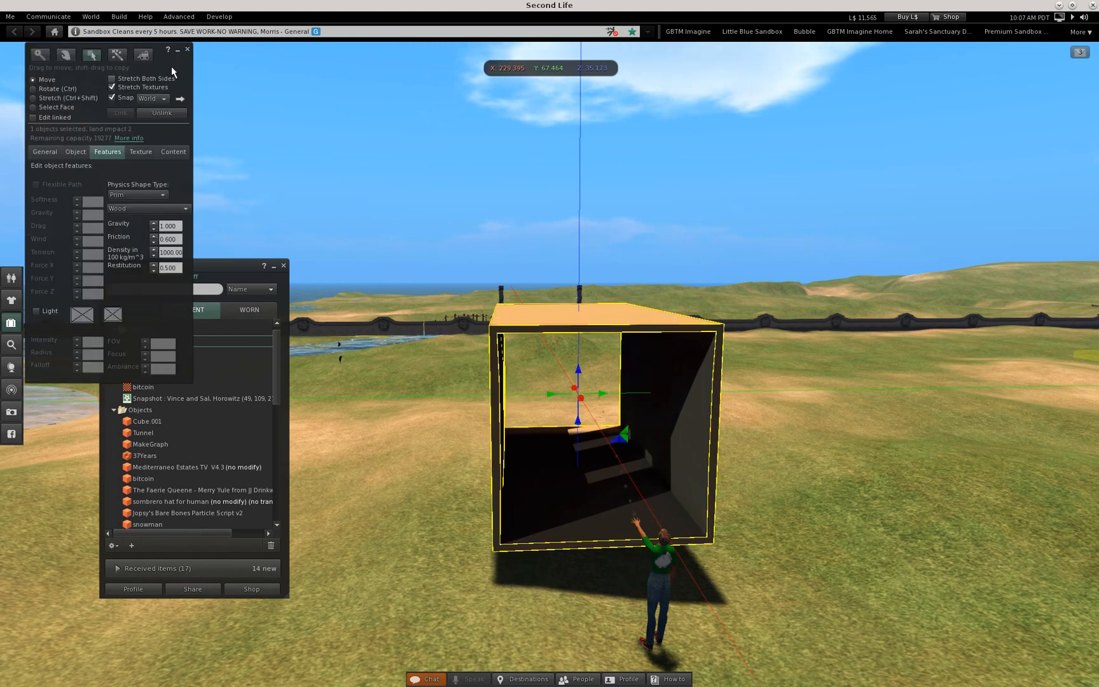
click(187, 50)
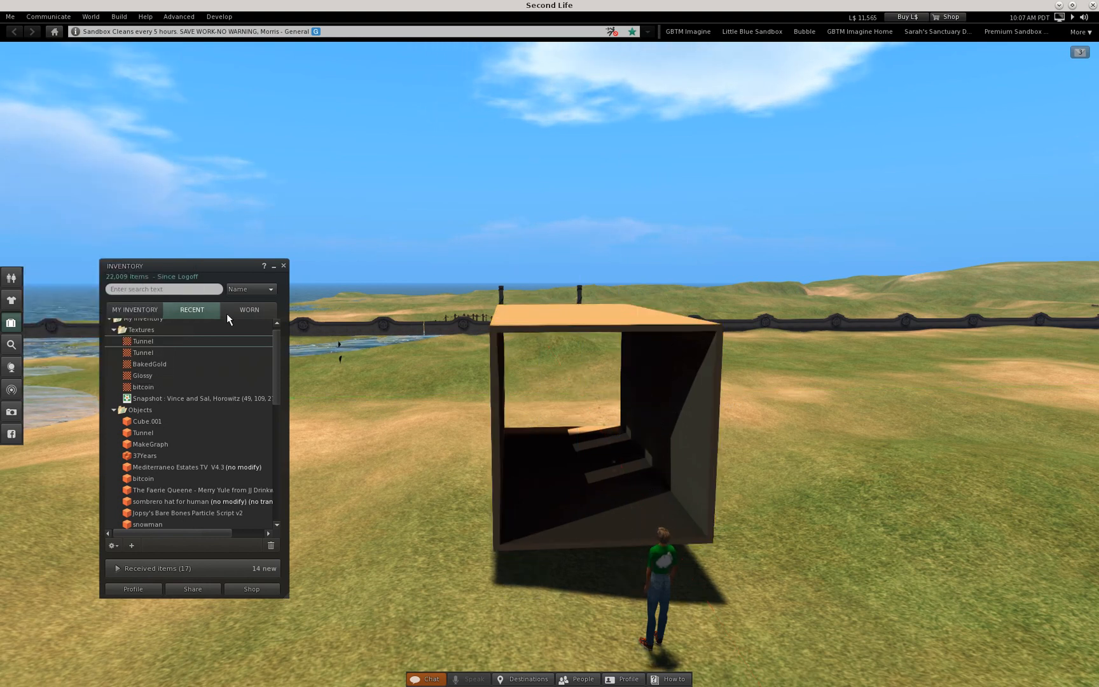
click(284, 266)
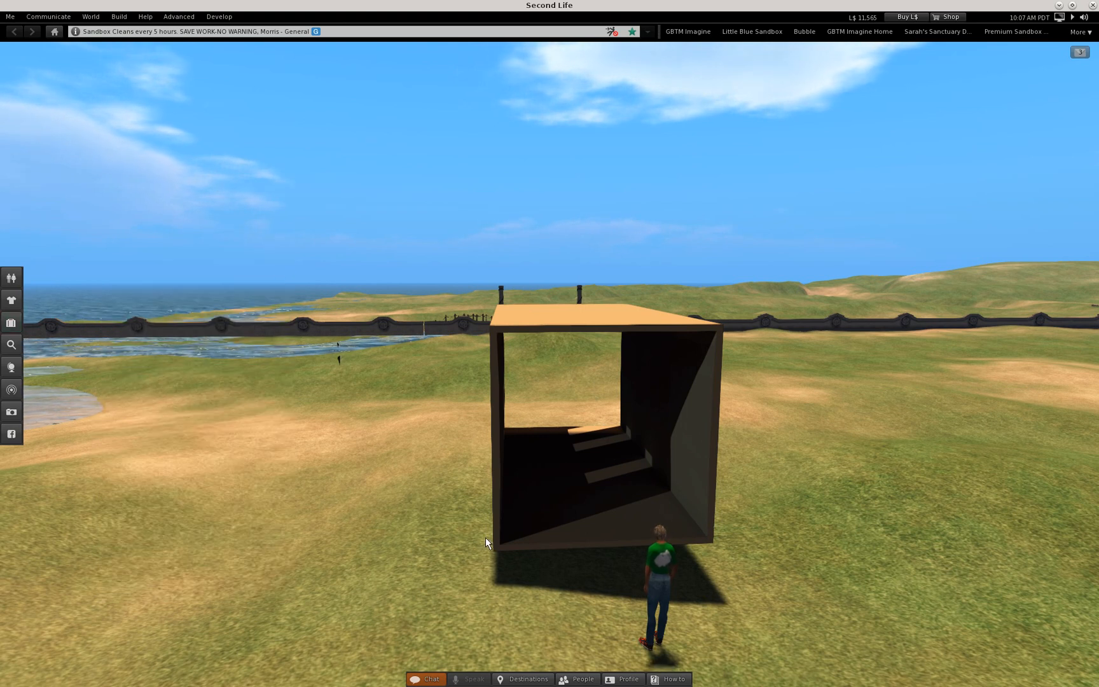
View the textured building's open end from above, and switch to Blender to compare it with the rendered camera view
key(Escape)
ctrl+alt+drag(597, 344, 547, 367)
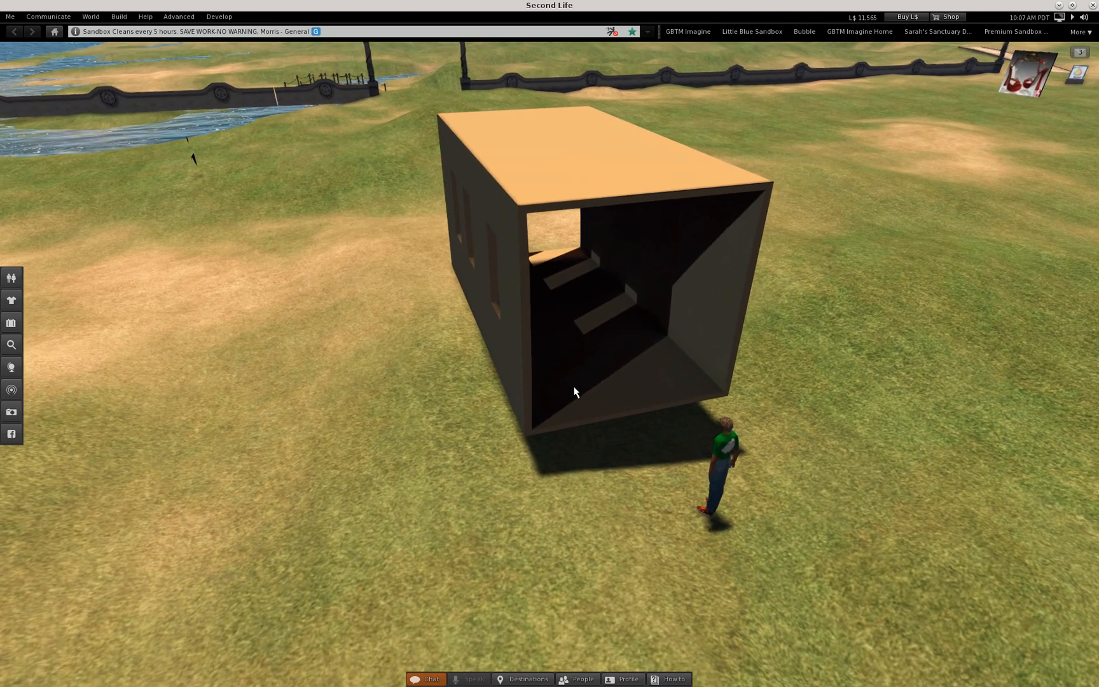
ctrl+alt+drag(603, 391, 518, 382)
key(alt+Tab)
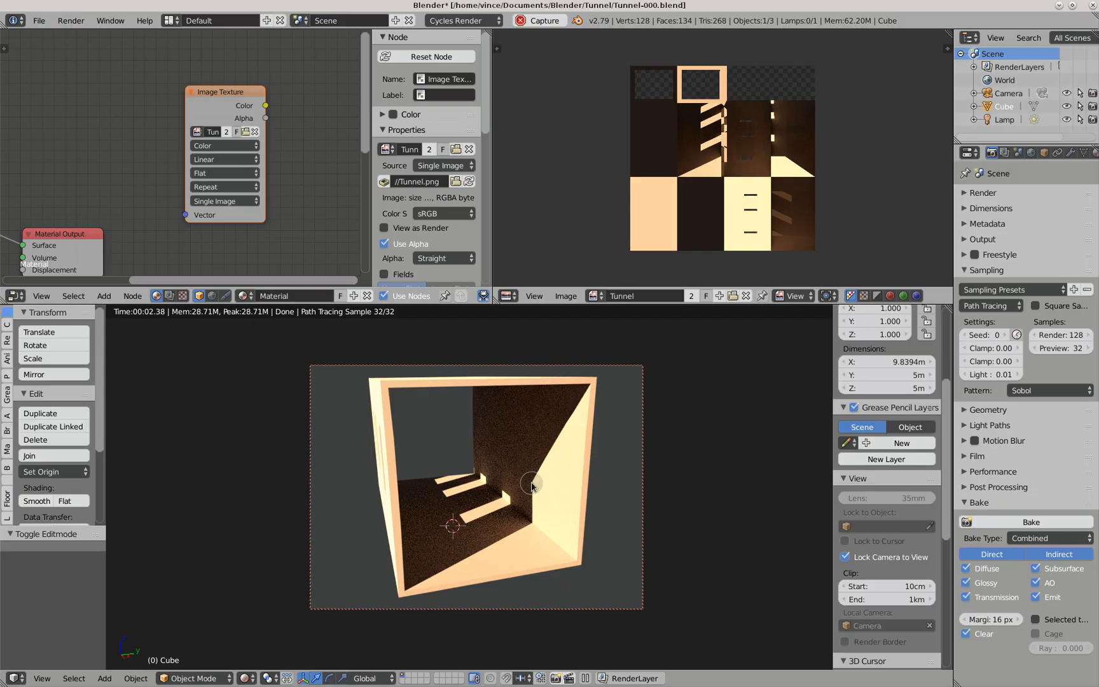
mouse_move(532, 486)
middle_down()
mouse_move(451, 480)
mouse_move(499, 508)
mouse_move(554, 483)
mouse_move(571, 501)
mouse_move(537, 498)
mouse_move(529, 484)
mouse_move(536, 494)
middle_up()
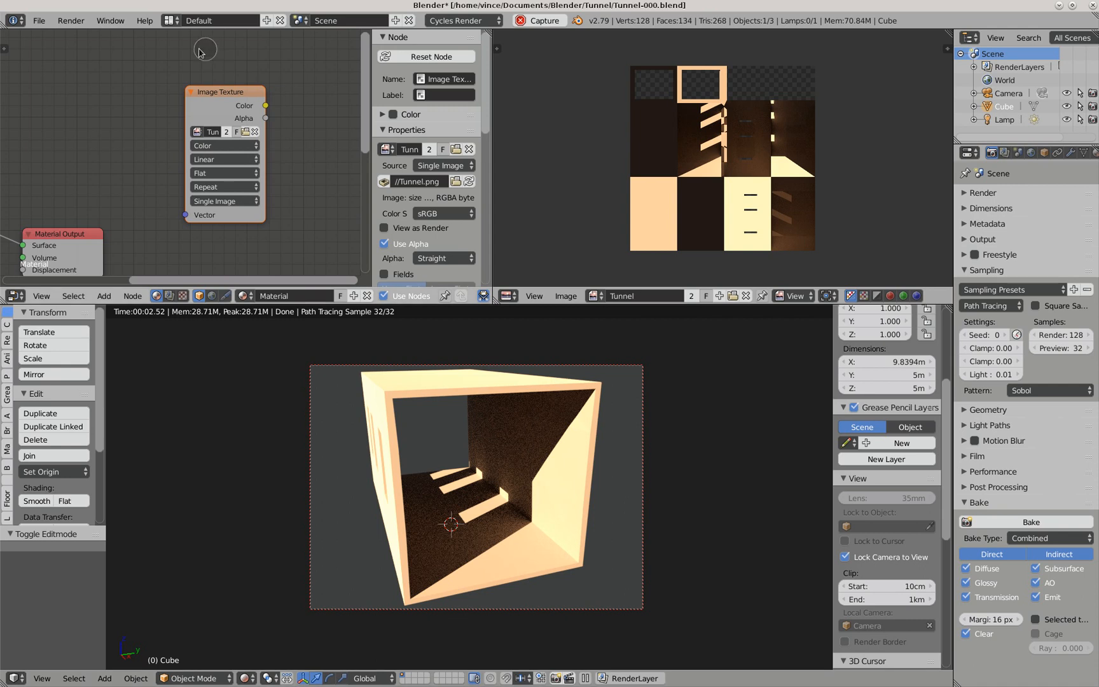
Put the building mesh in Edit Mode with Solid viewport shading, and review the UV mapping options without applying one
click(207, 95)
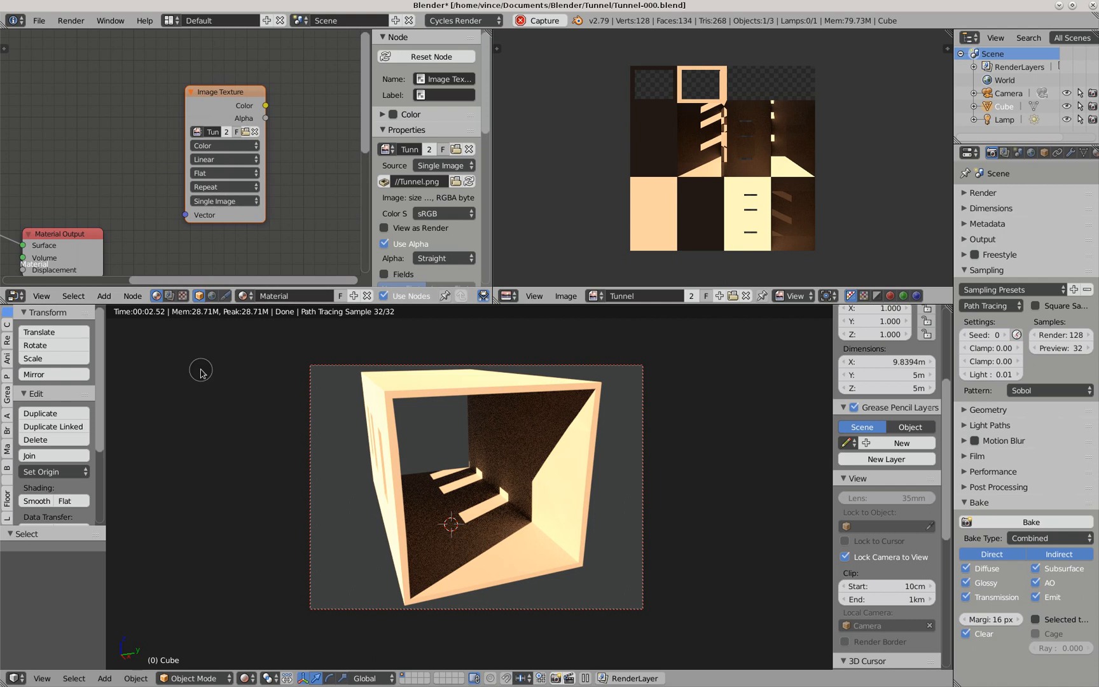
click(182, 681)
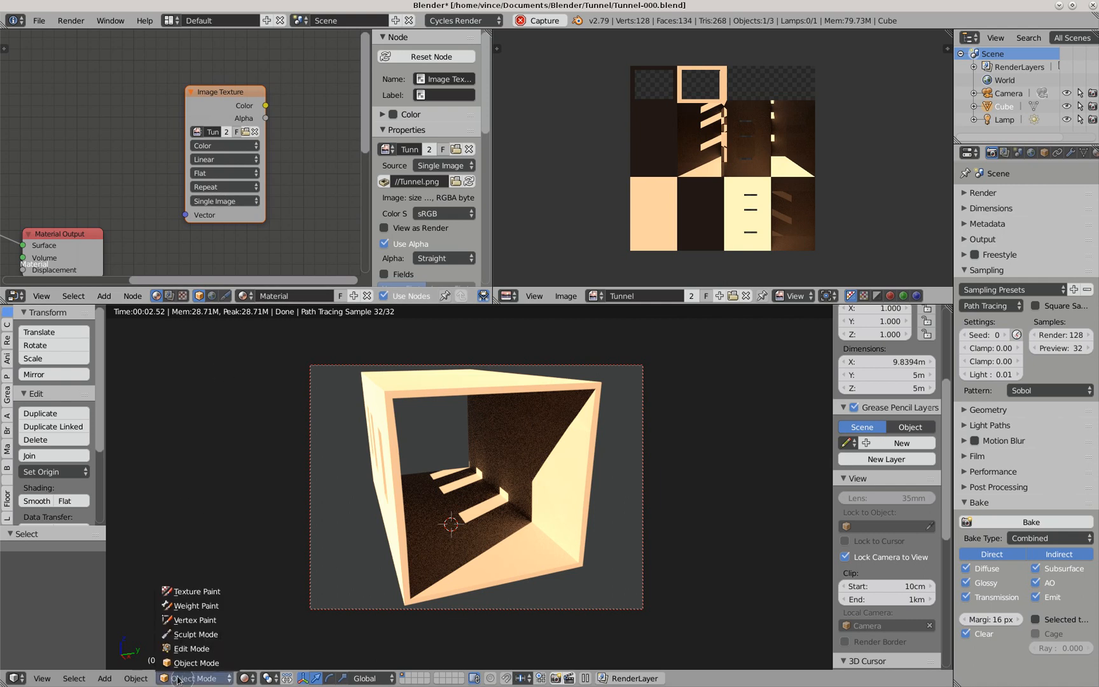
click(181, 647)
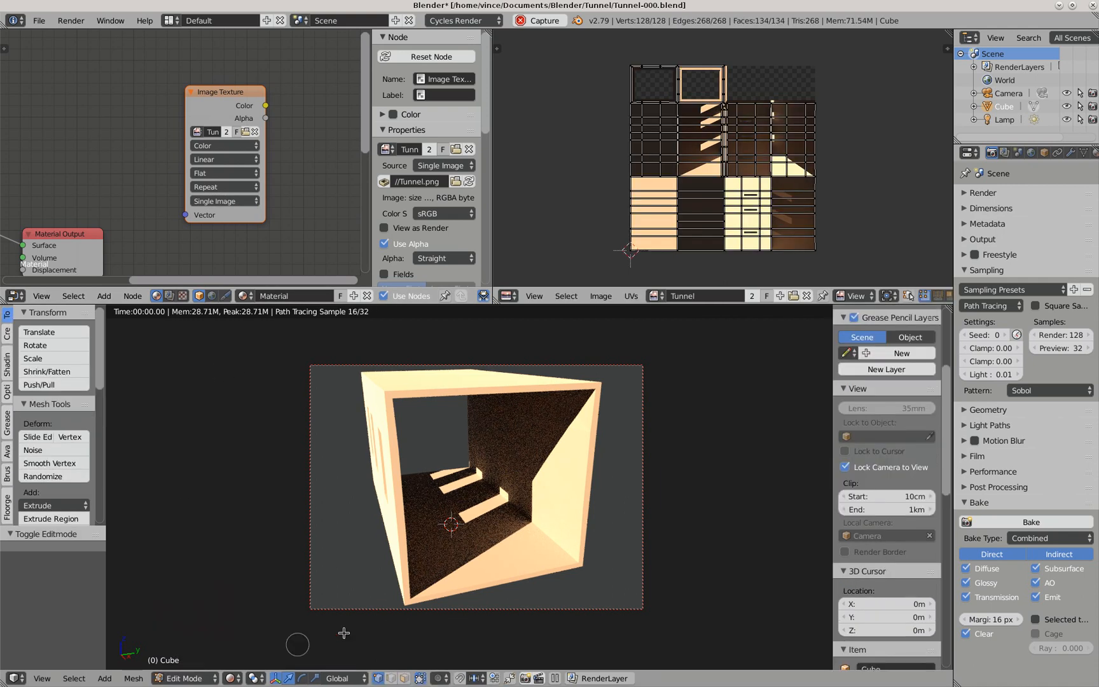
click(229, 678)
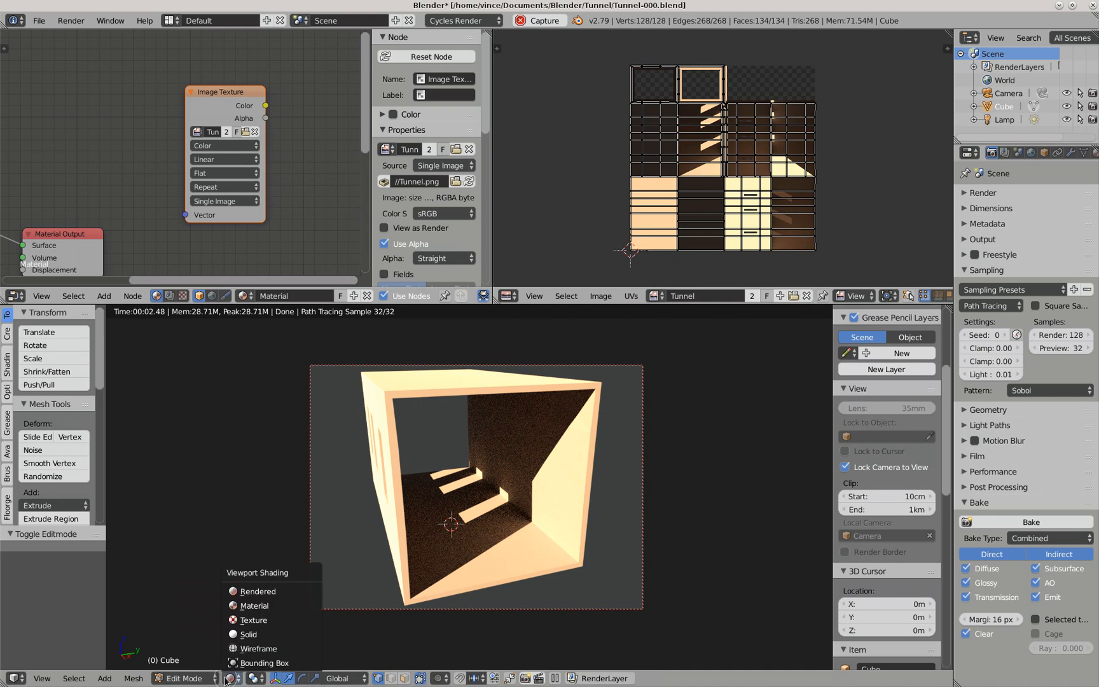
click(239, 635)
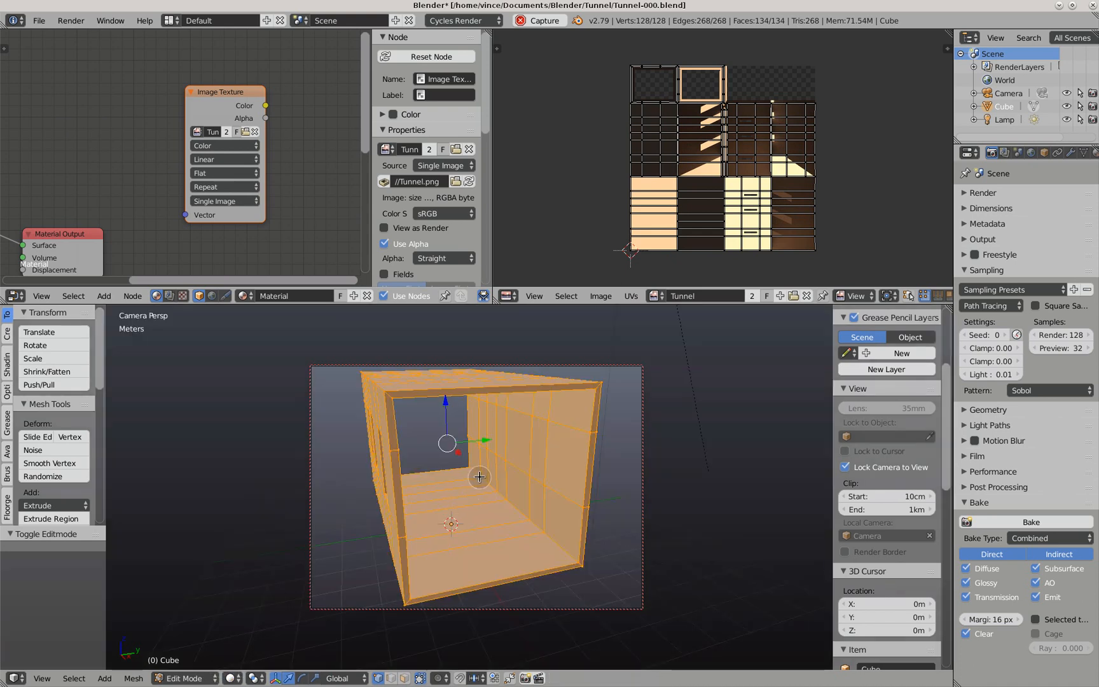
key(u)
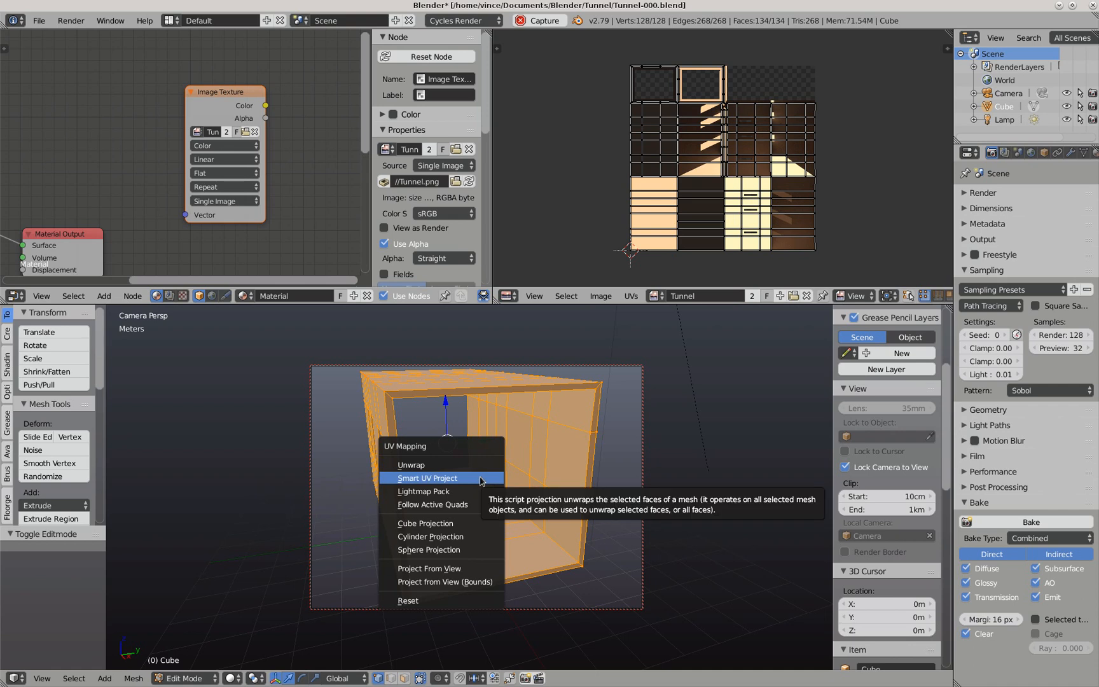
key(Escape)
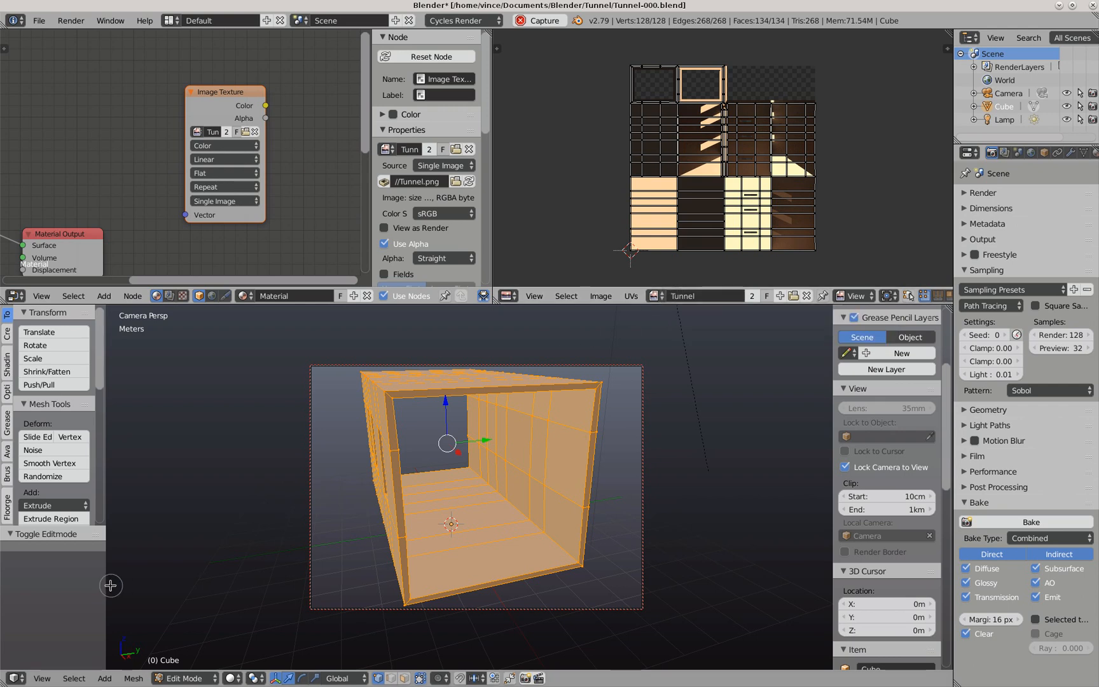
Review the Image Texture node in the material and the image assigned to it
click(207, 92)
scroll(92, 170, down, 3)
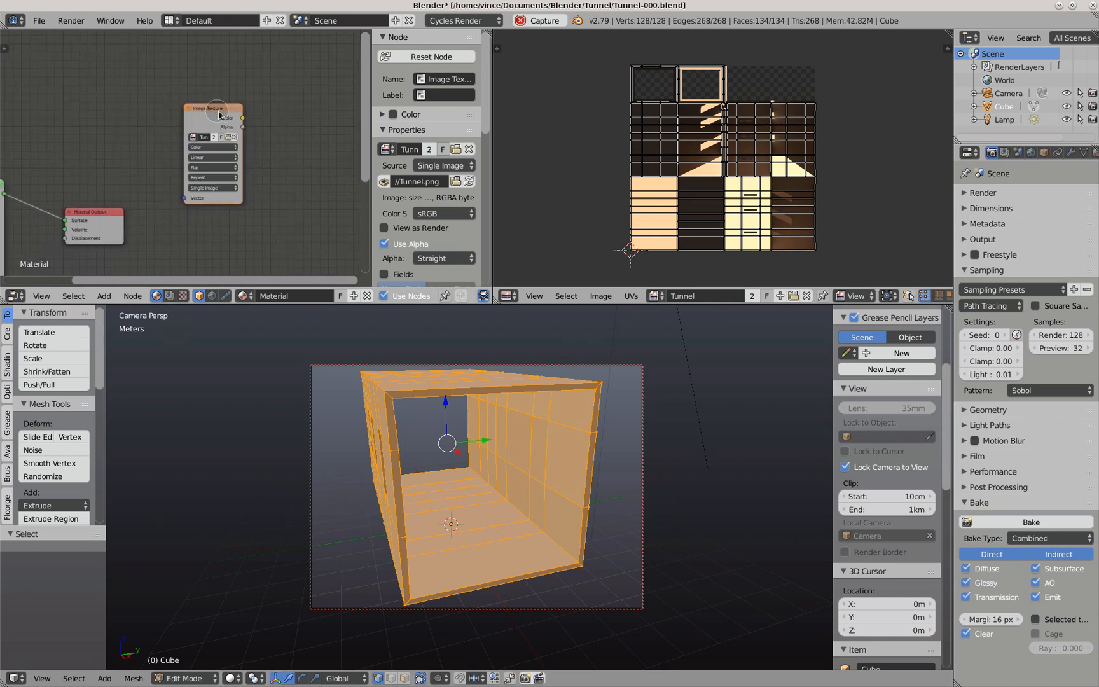
scroll(209, 108, up, 1)
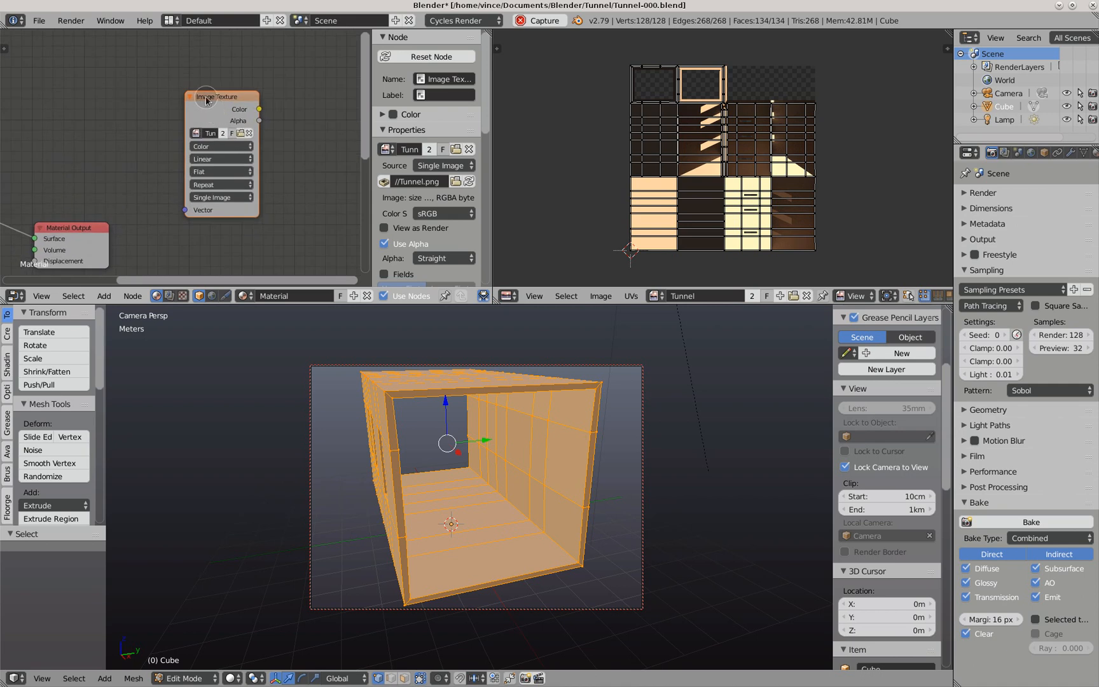
click(196, 133)
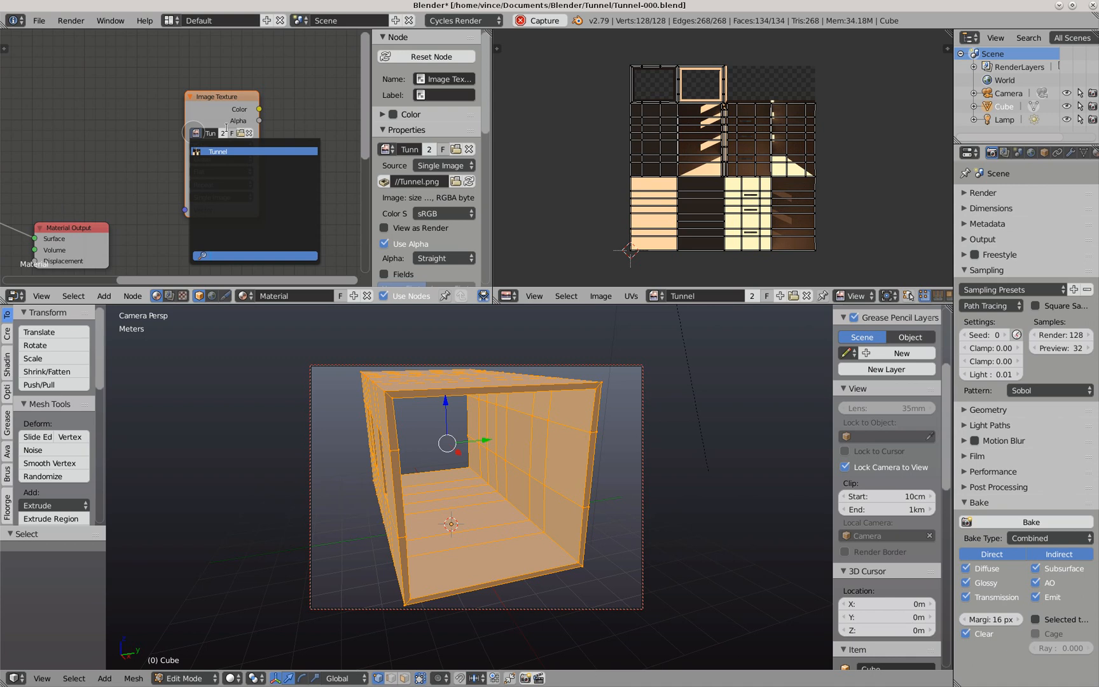
click(210, 97)
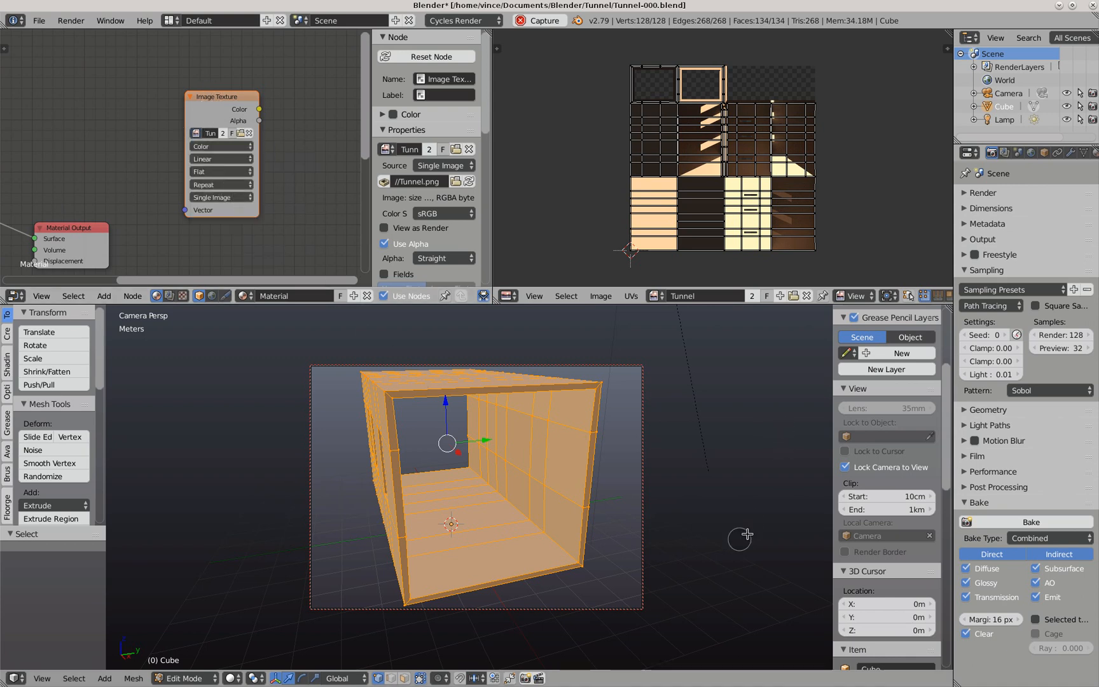
mouse_move(880, 685)
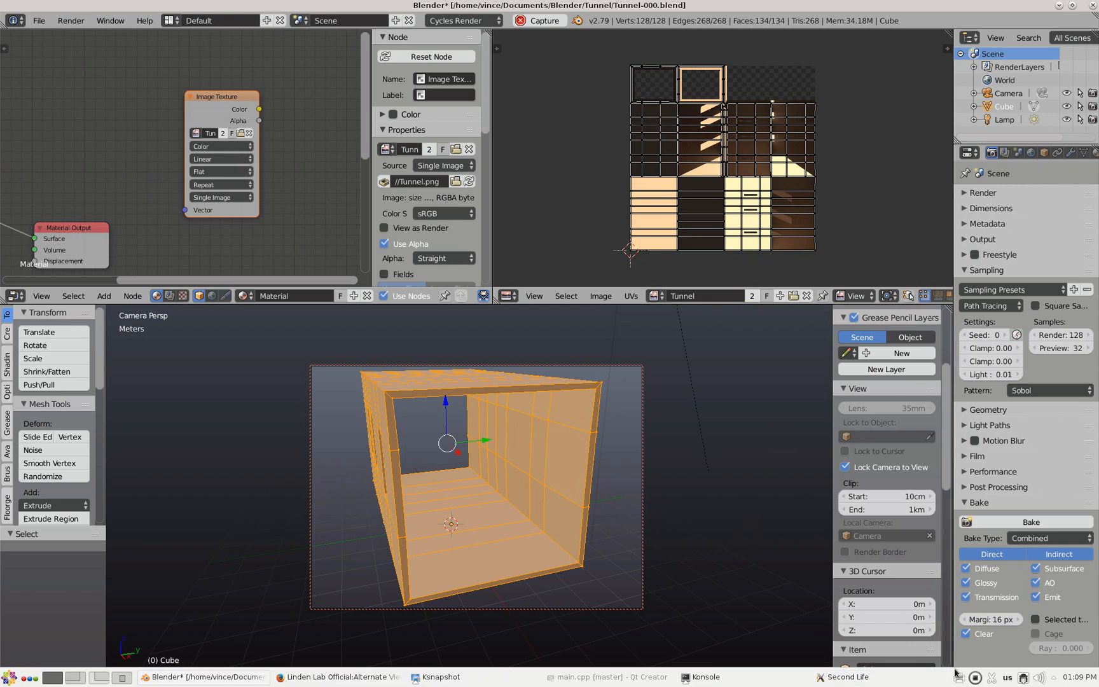